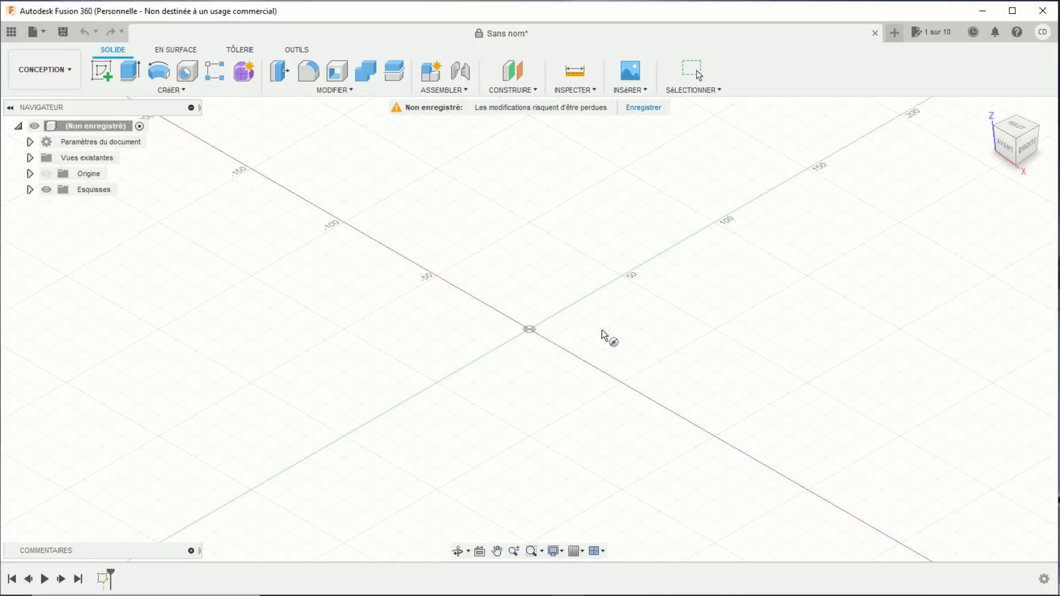
- Draw the coil's base circle centred on the origin with a diameter of 25.97 mm
left_click(530, 330)
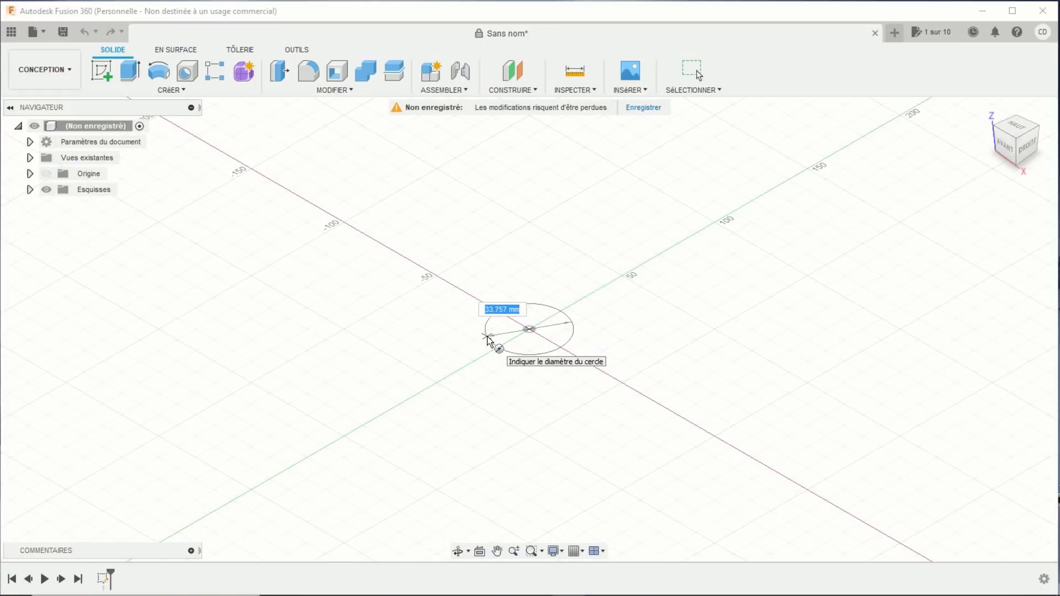
type("25.97")
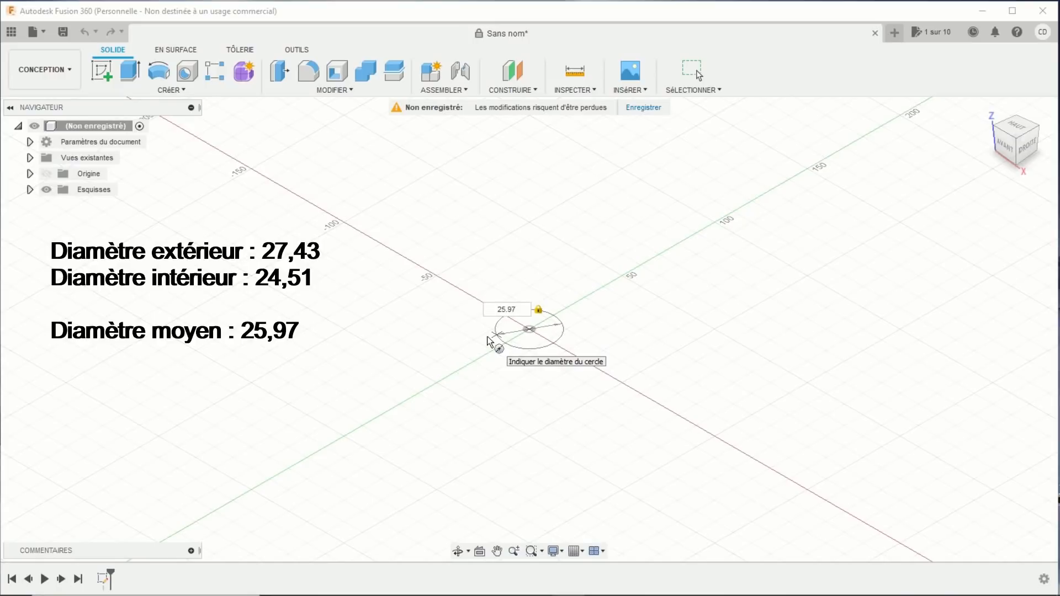
key("Return")
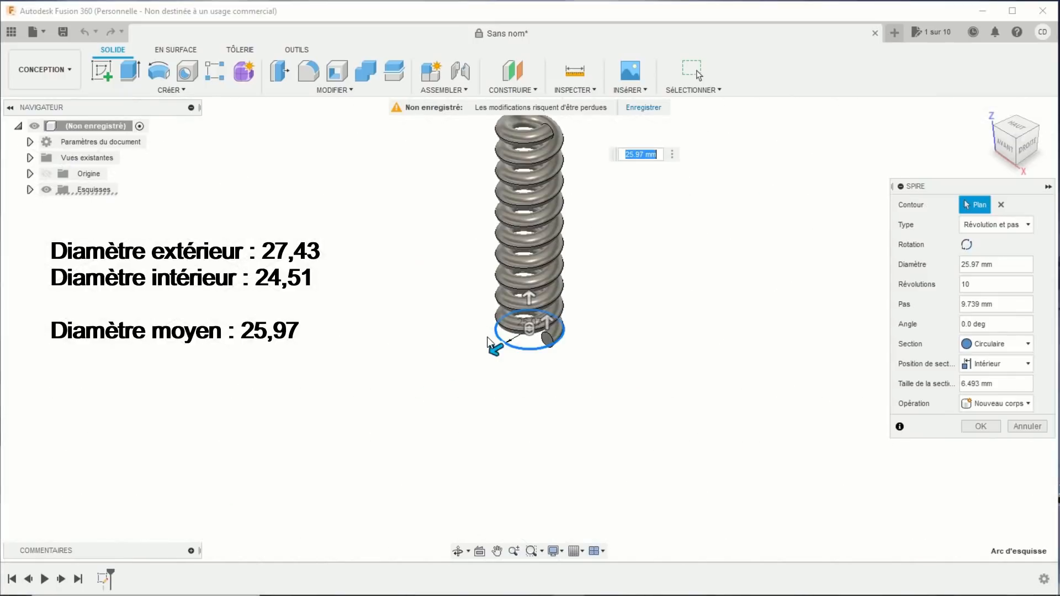
- Set the coil's section size to 1 mm and its pitch to -3.18 mm, and create it as a new body
middle_click_drag(639, 287, 576, 364)
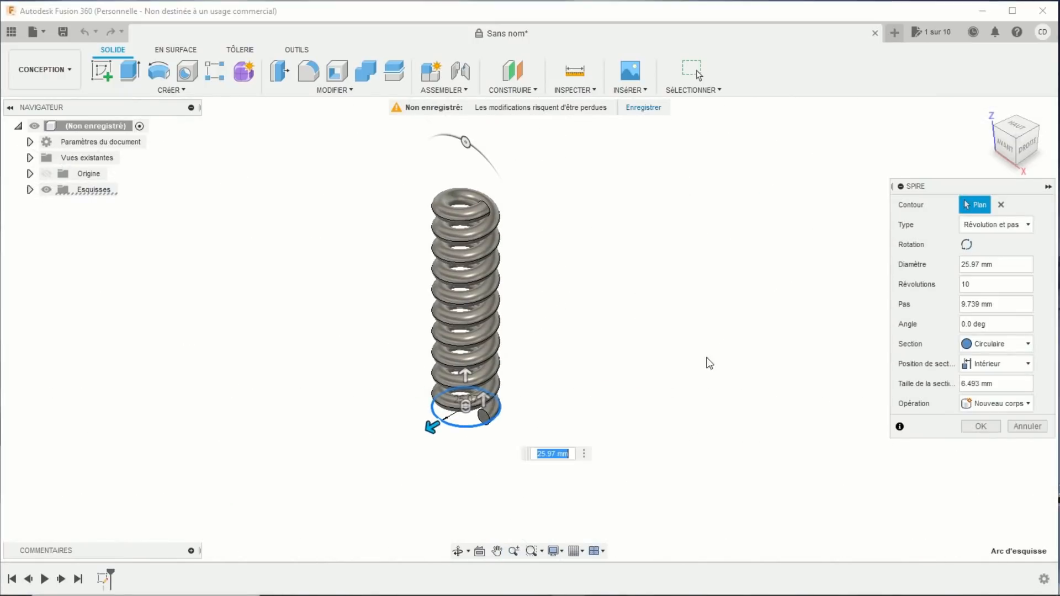
left_click_drag(999, 384, 947, 389)
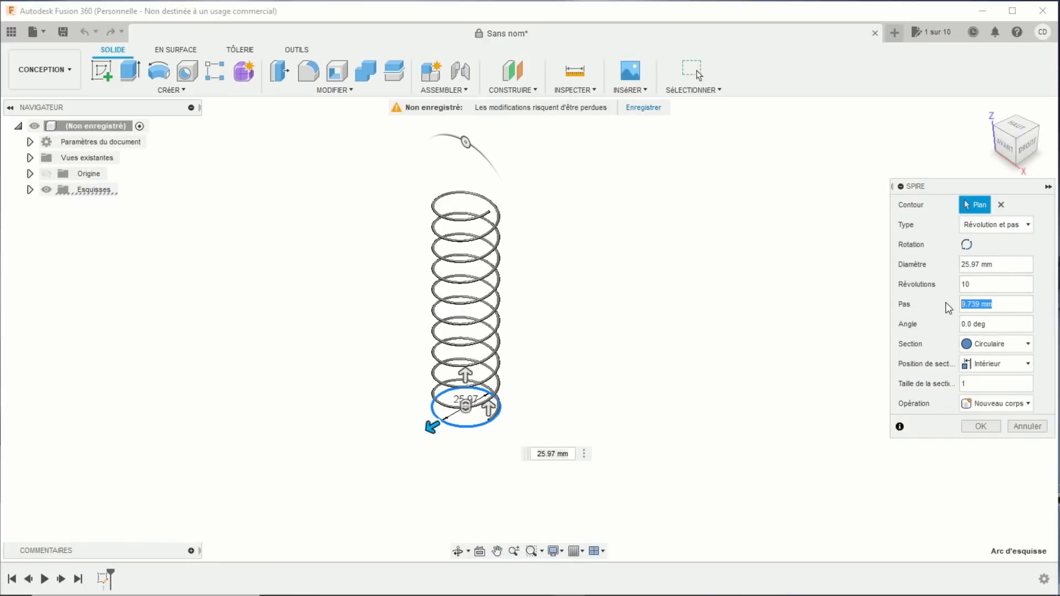
type("8")
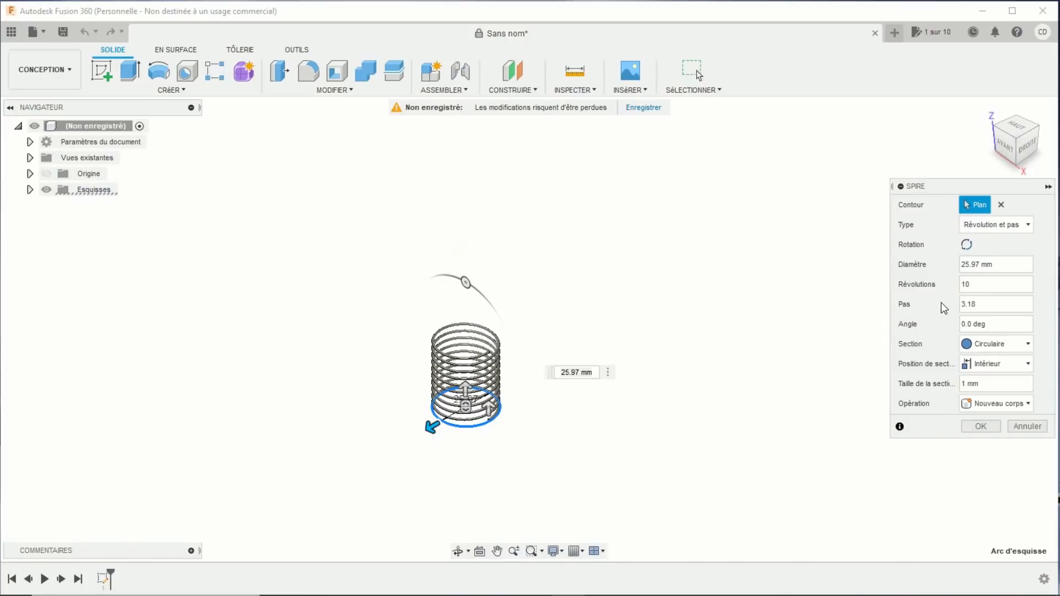
scroll(629, 301, "up", 3)
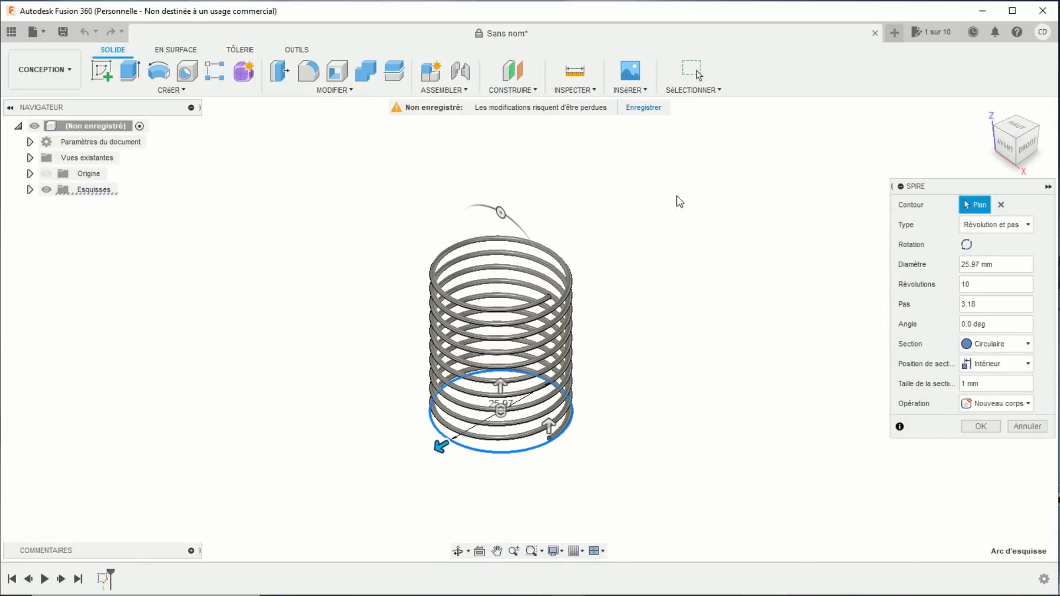
scroll(652, 312, "up", 2)
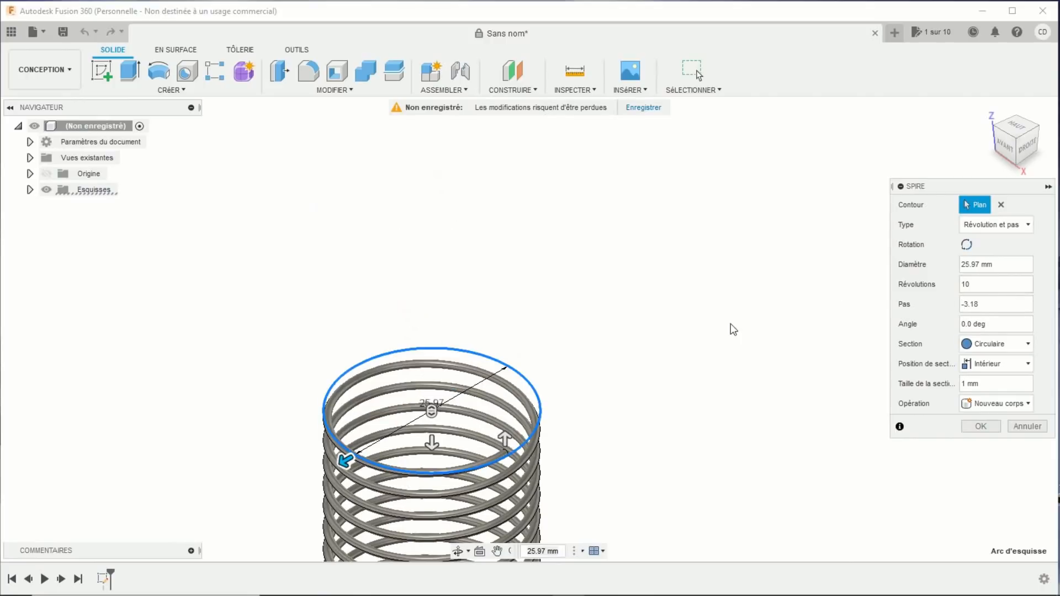
middle_click_drag(561, 360, 677, 254)
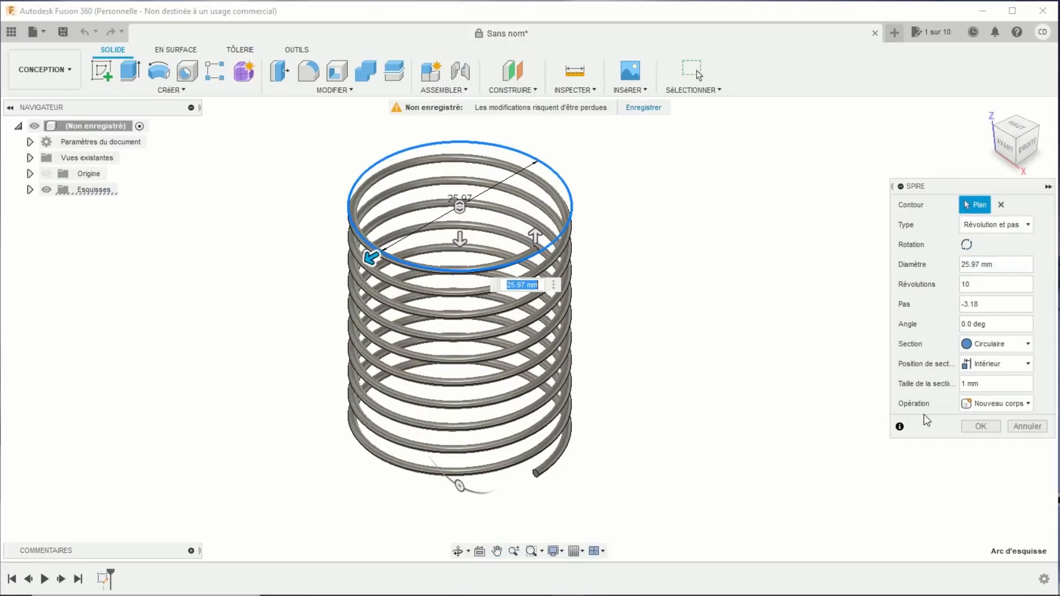
left_click(981, 426)
- Start a new sketch on the vertical front origin plane
middle_click_drag(686, 317, 728, 322)
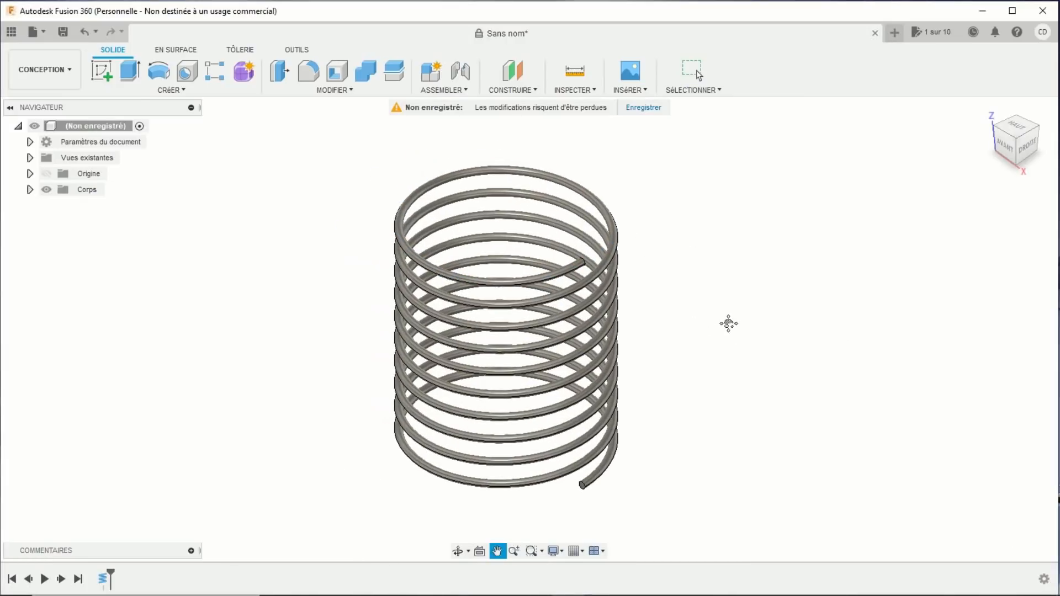
mouse_move(679, 357)
middle_mouse_down("shift")
mouse_move(684, 337)
mouse_move(722, 329)
mouse_move(678, 339)
middle_mouse_up("shift")
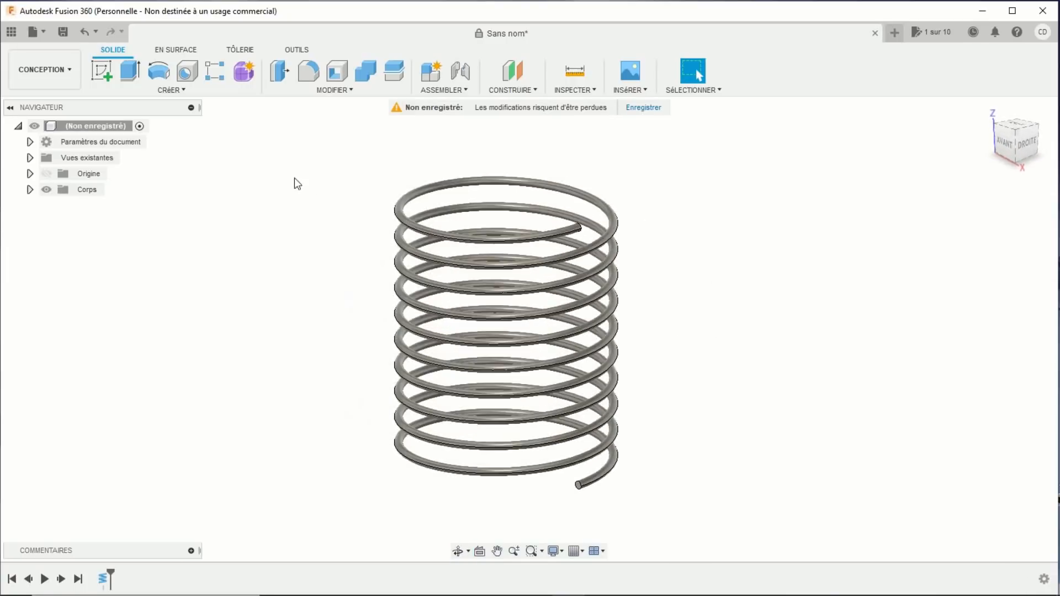
left_click(103, 68)
left_click(540, 177)
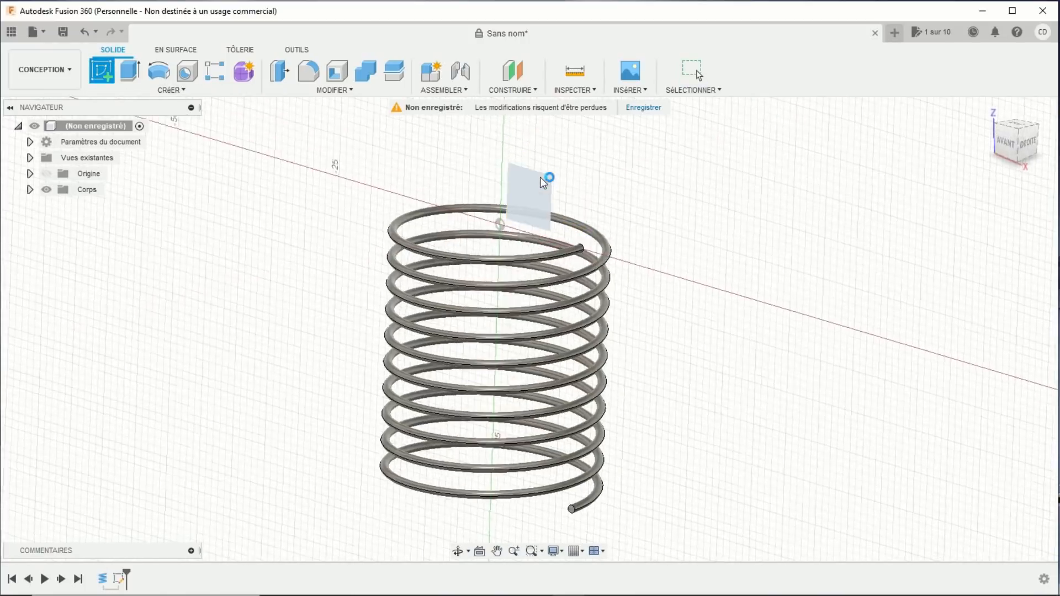
middle_click_drag(655, 369, 651, 188)
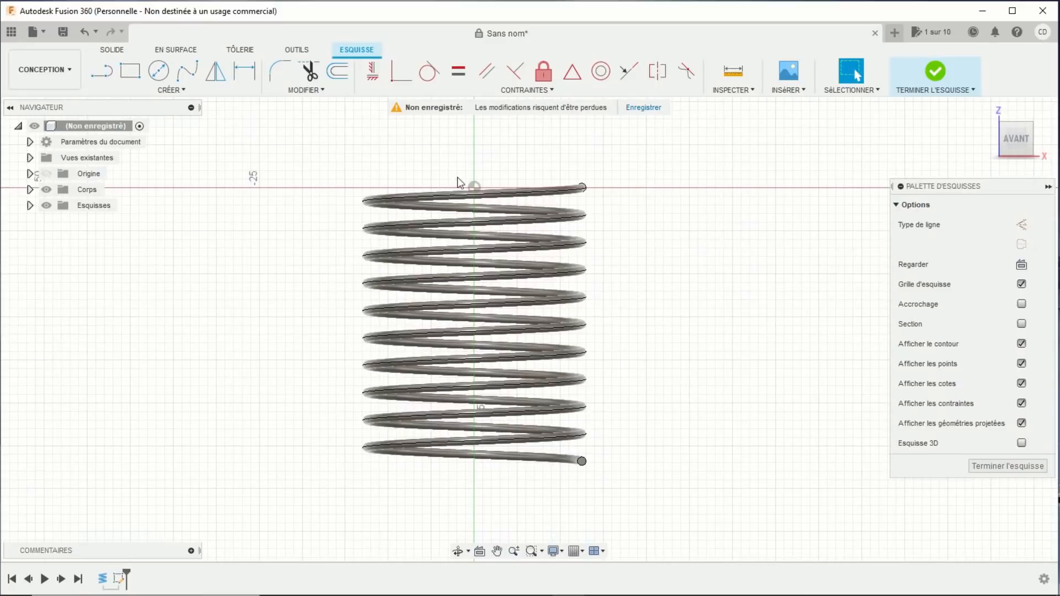
scroll(359, 190, "up", 2)
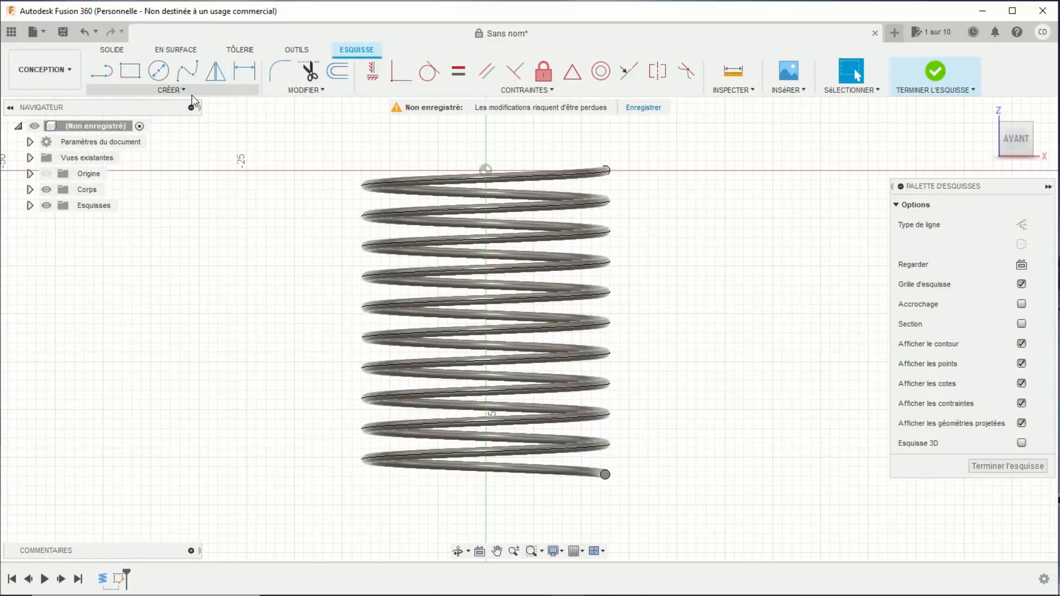
- Include the coil's helical edge in the sketch as 3D geometry and finish the sketch
left_click(171, 90)
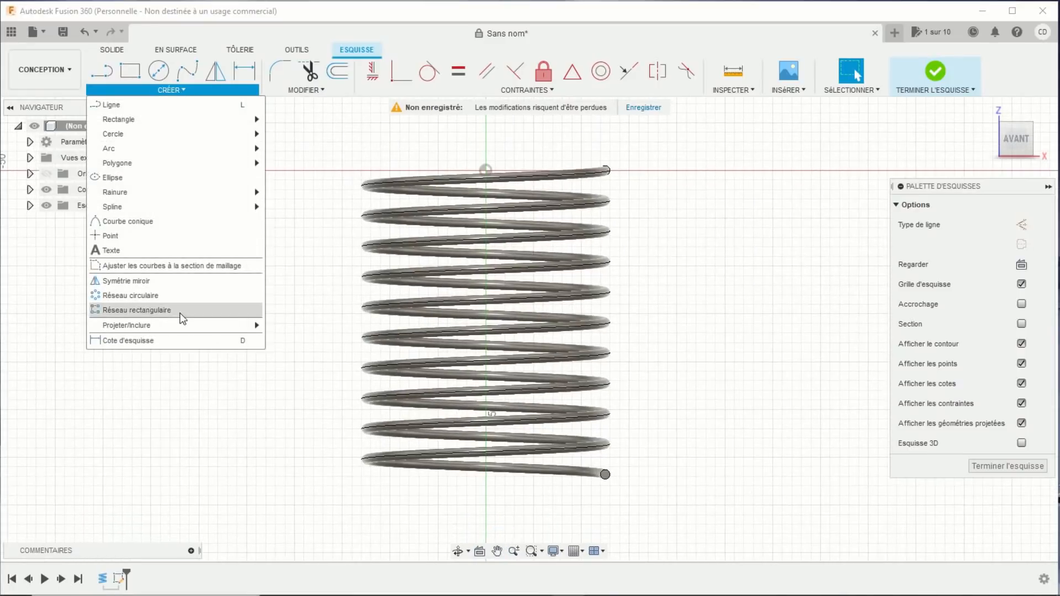
mouse_move(178, 322)
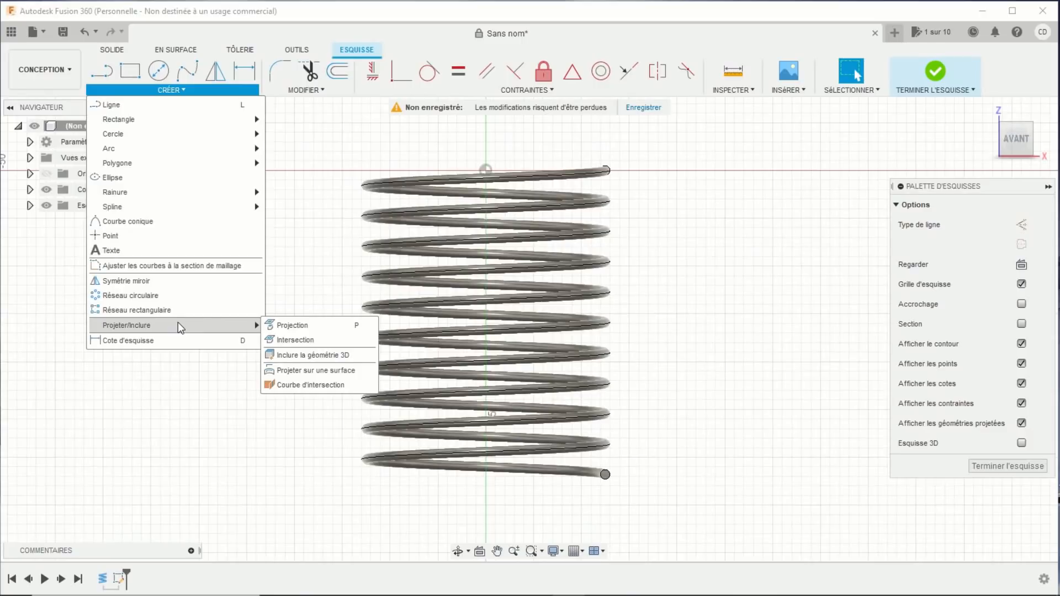
left_click(297, 355)
scroll(658, 210, "up", 8)
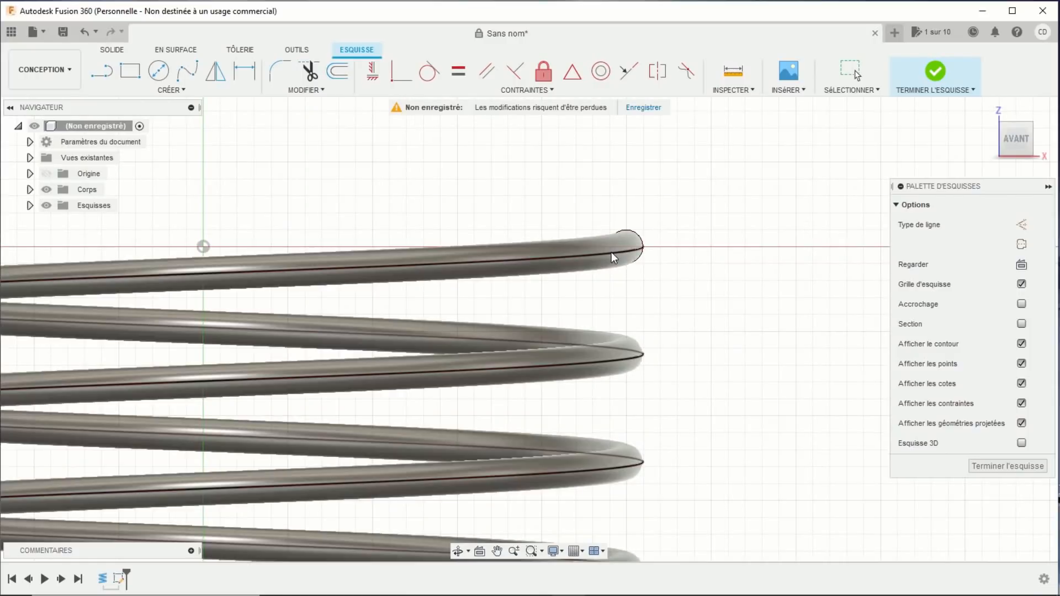
left_click(610, 252)
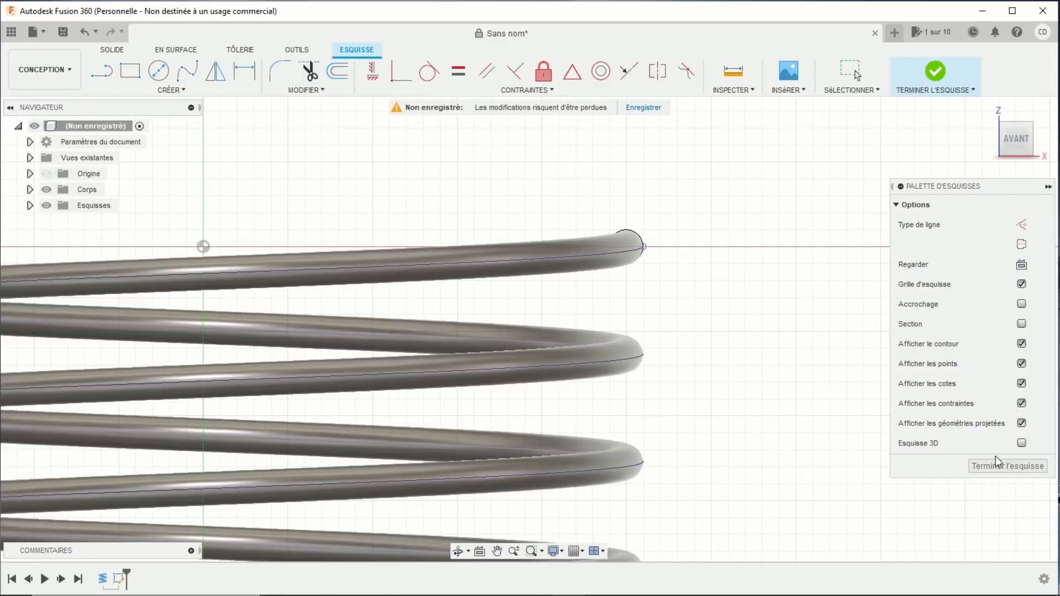
left_click(1008, 466)
- Hide the coil body while keeping the helix sketch shown
scroll(797, 333, "down", 5)
scroll(796, 333, "down", 3)
middle_click_drag(827, 371, 754, 232)
middle_click_drag(774, 274, 750, 298, "shift")
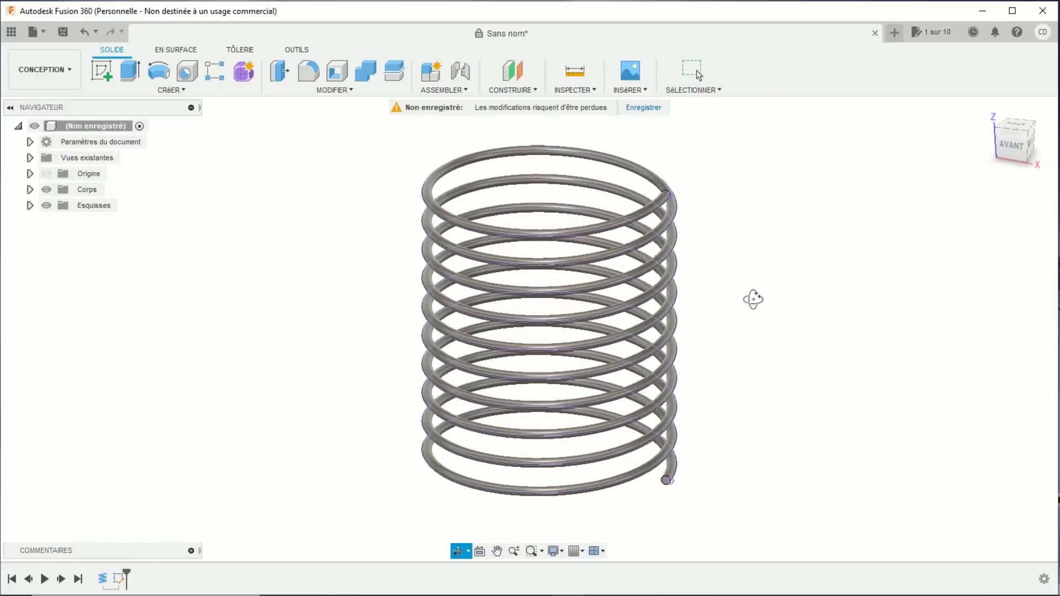
left_click(30, 189)
left_click(57, 206)
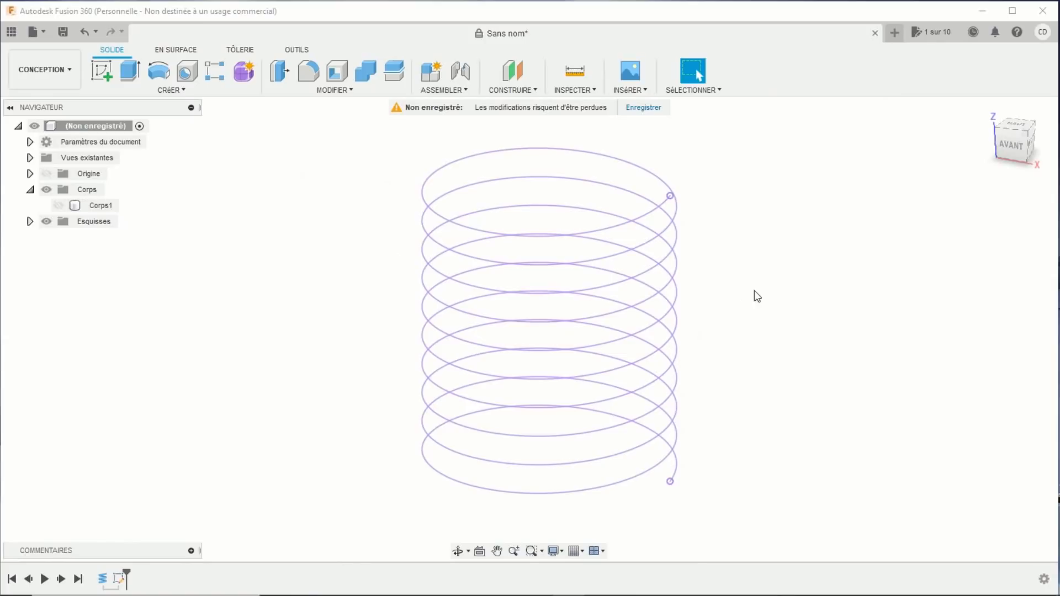
middle_click_drag(792, 291, 737, 298)
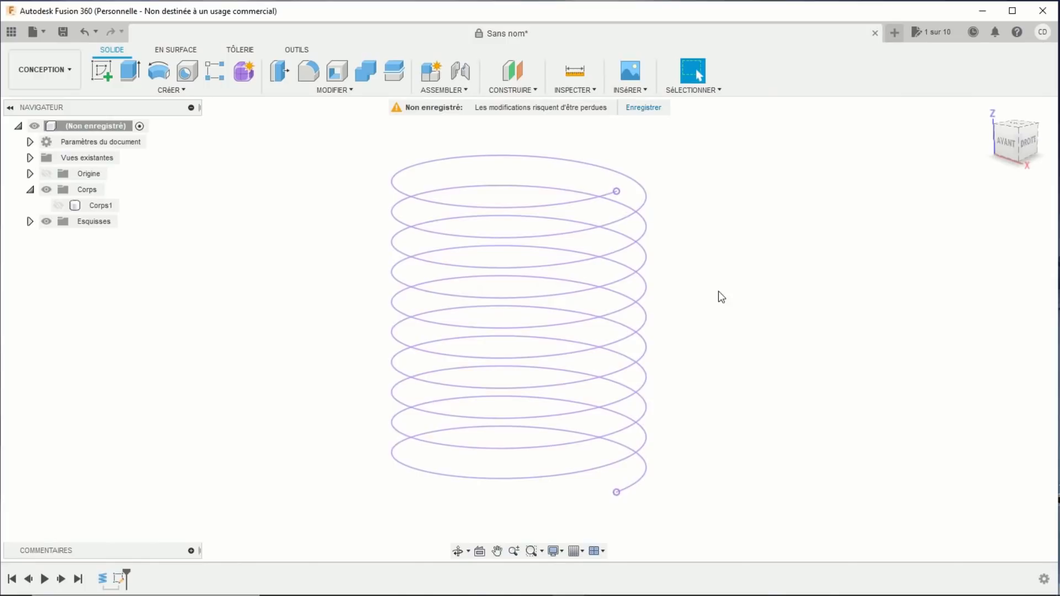
- Start a second sketch on the front origin plane for the profile at the helix's upper end
left_click(101, 70)
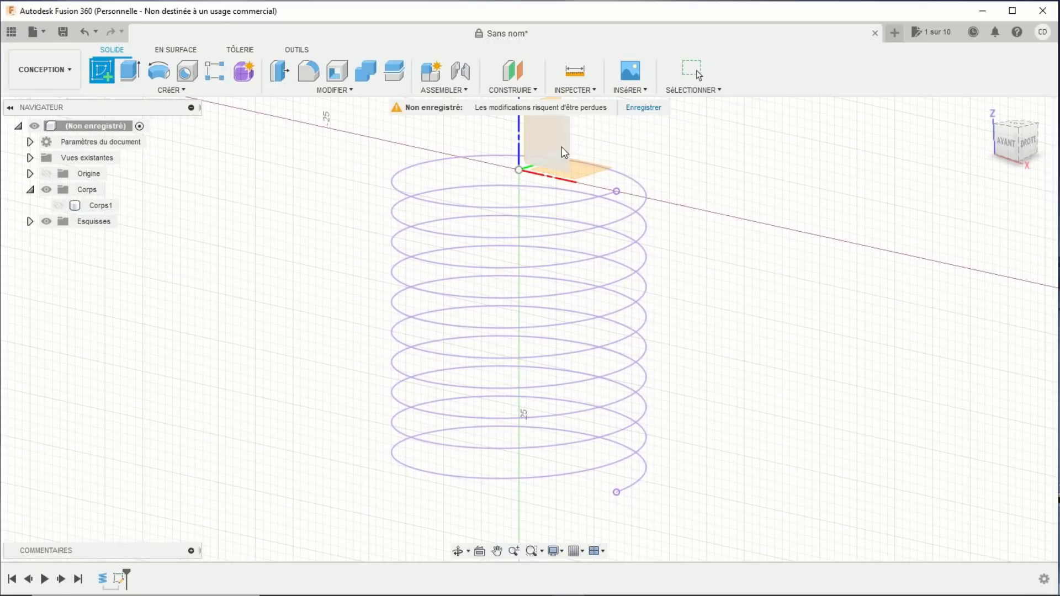
left_click(557, 144)
middle_click_drag(690, 386, 650, 270)
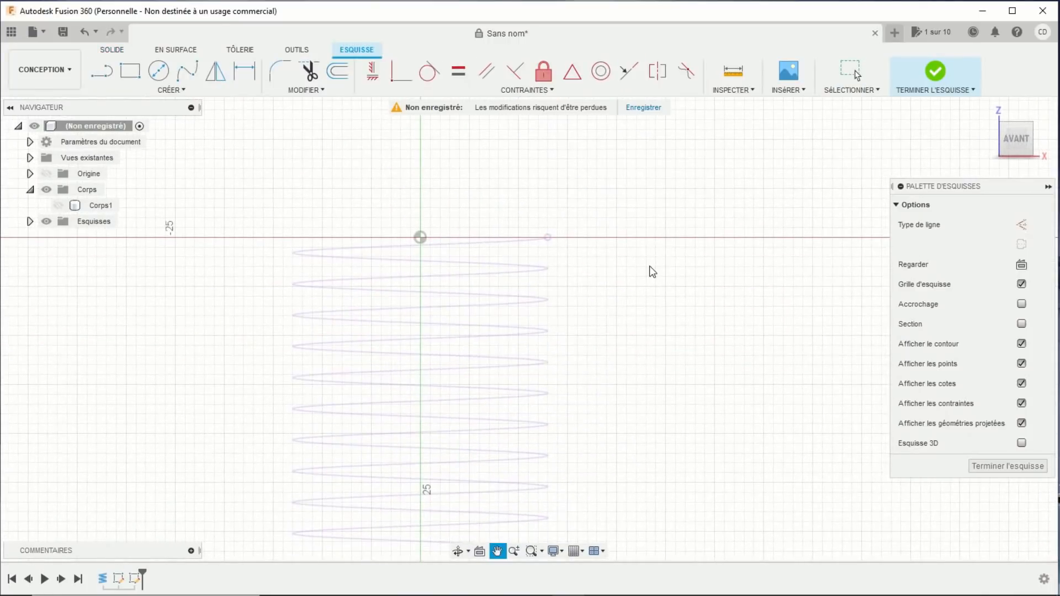
scroll(638, 248, "up", 3)
scroll(630, 248, "up", 1)
mouse_move(516, 255)
middle_mouse_down()
mouse_move(613, 257)
mouse_move(617, 317)
mouse_move(689, 299)
middle_mouse_up()
scroll(613, 258, "up", 3)
scroll(618, 317, "up", 2)
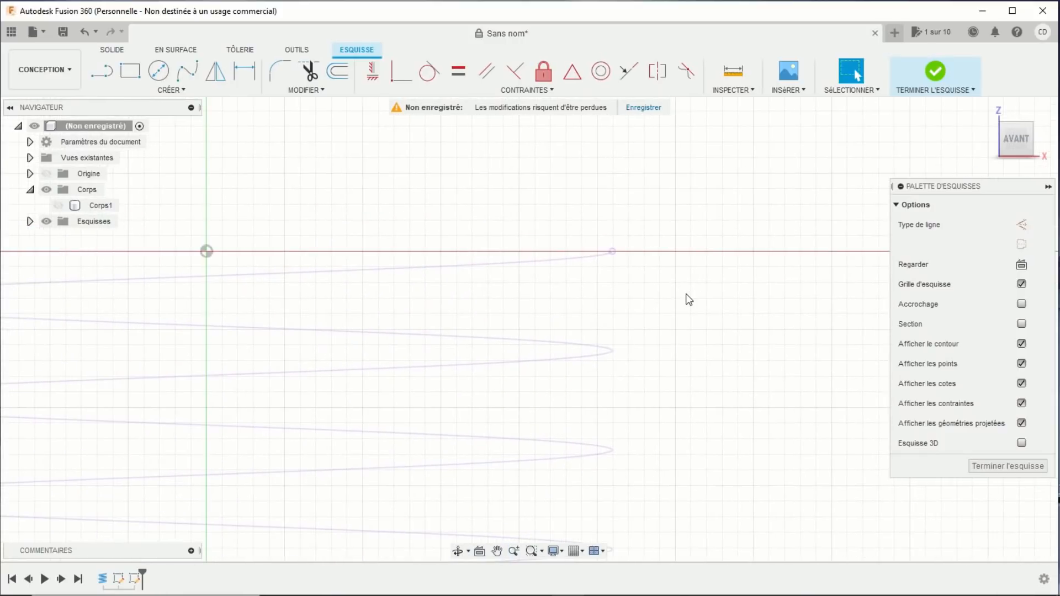
- Project the helix's upper end point into the sketch with the projection link kept on
left_click(187, 91)
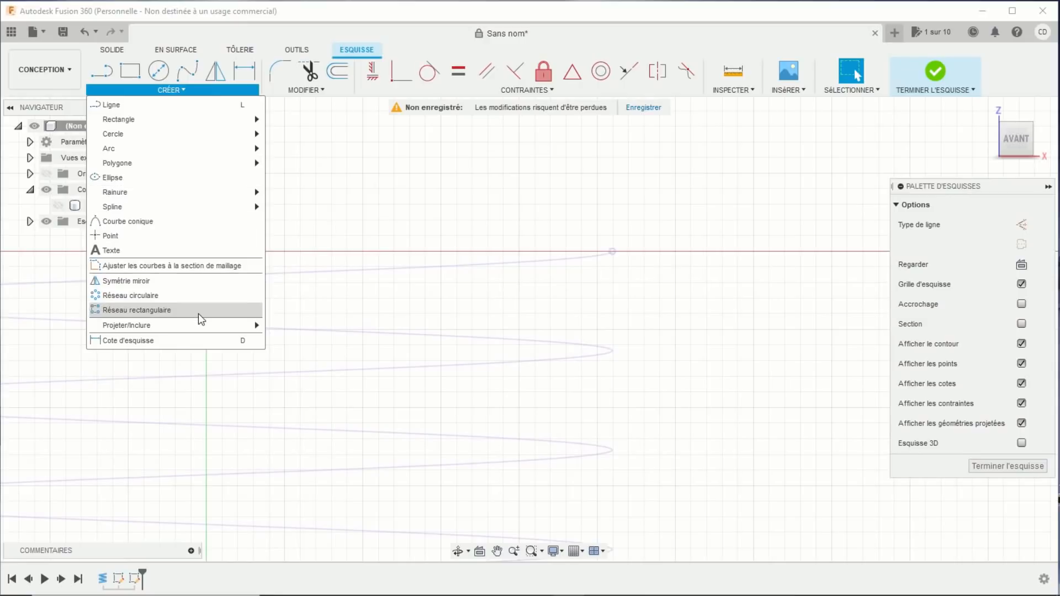
mouse_move(208, 325)
left_click(303, 328)
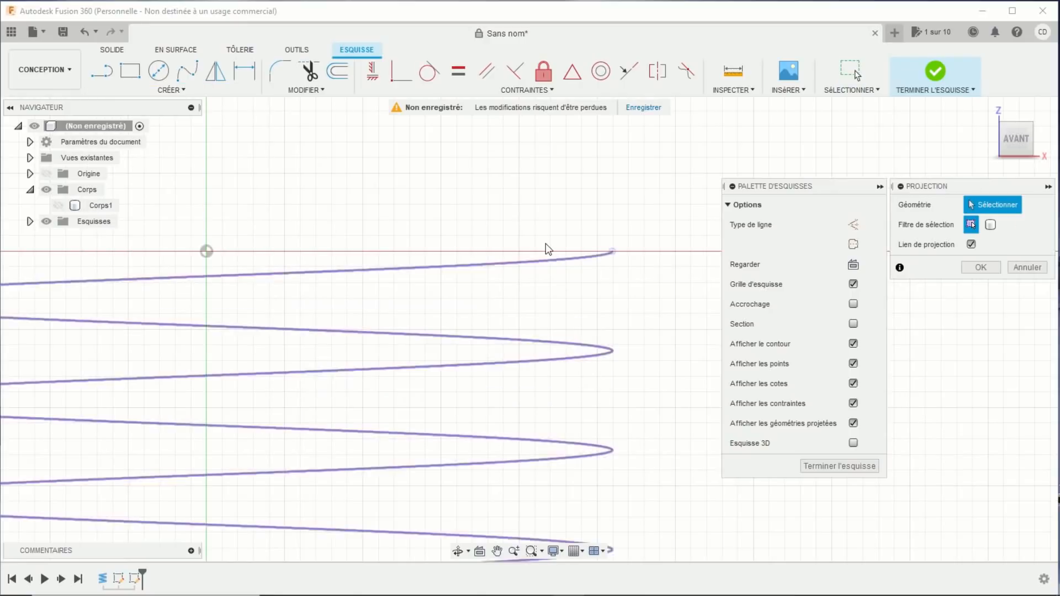
left_click(612, 252)
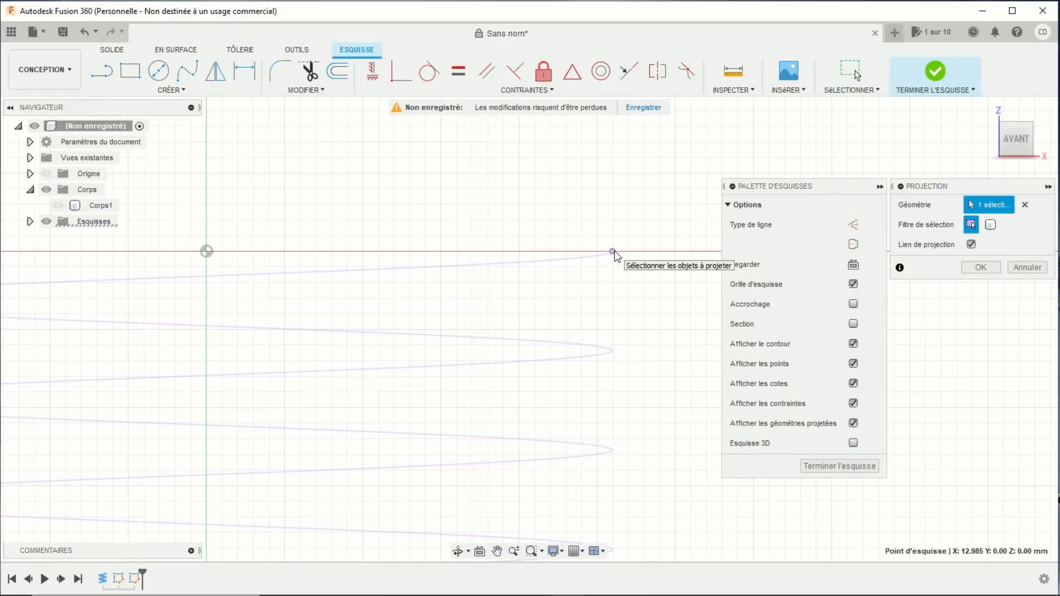
left_click(980, 267)
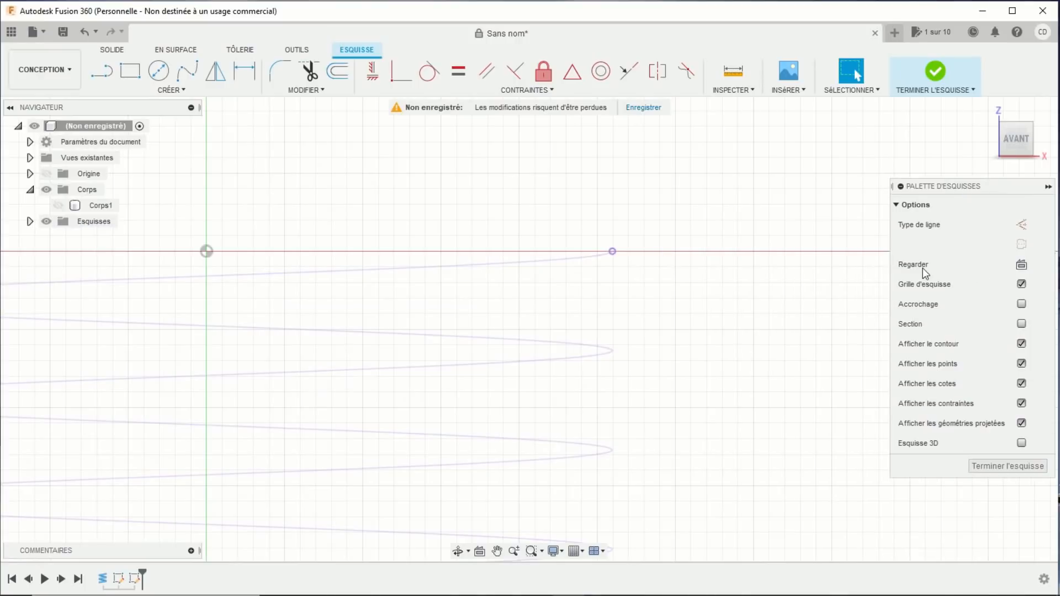
- Draw a horizontal construction line outward from the projected helix end point
middle_click_drag(628, 275, 435, 286)
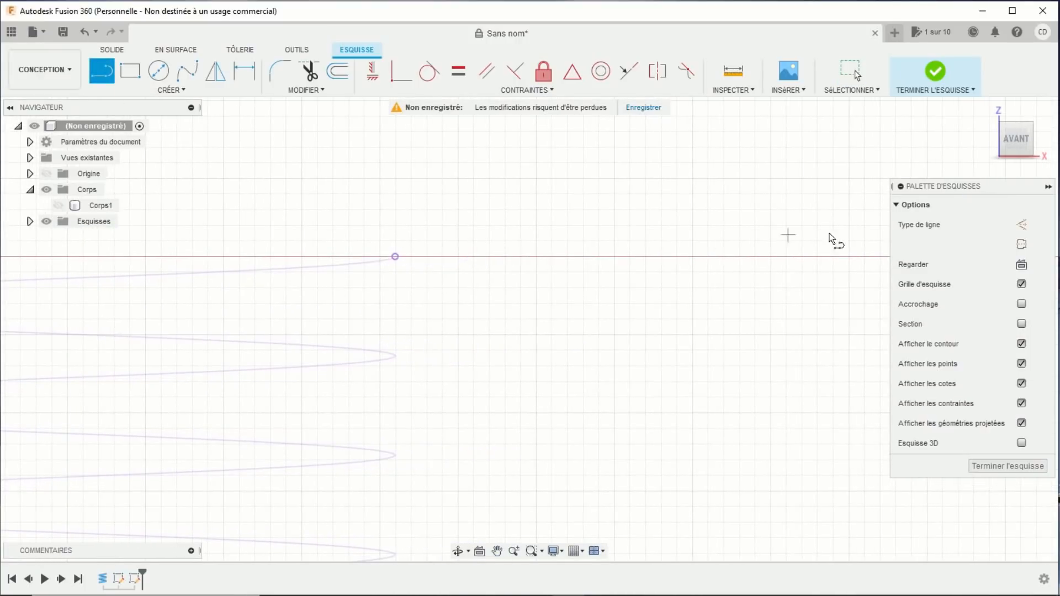
left_click(1022, 224)
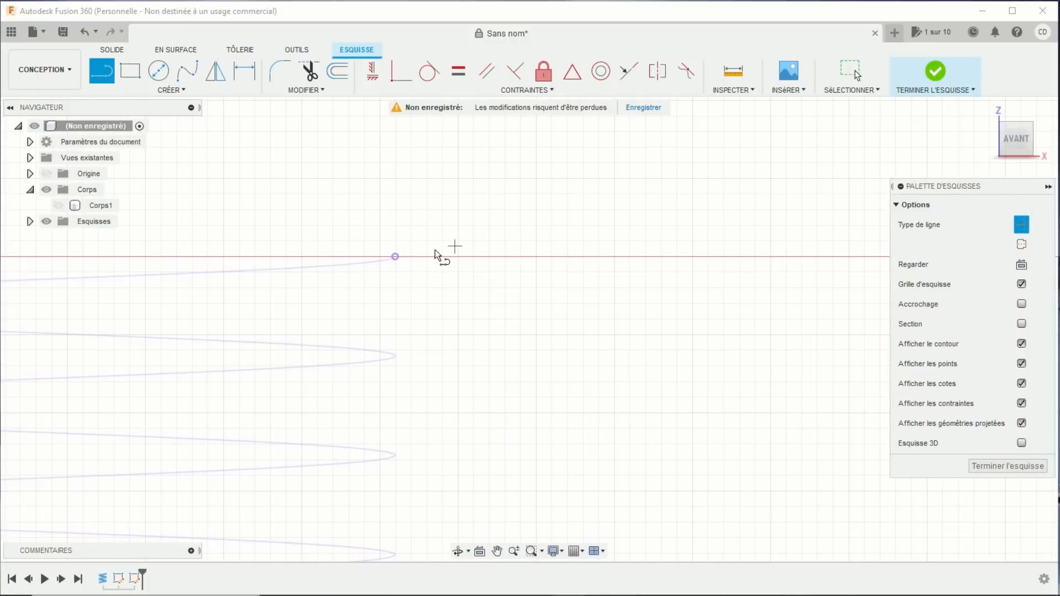
left_click(396, 257)
left_click(587, 257)
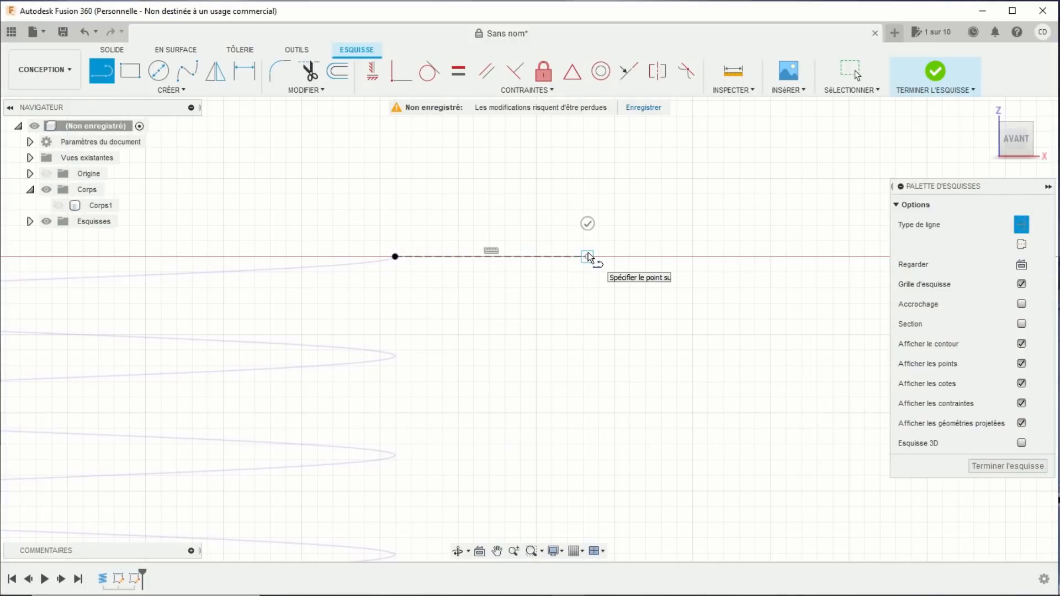
key("Escape")
middle_click_drag(529, 309, 684, 320)
- Draw a closed solid-line trapezoid around the helix end point, with vertical sides about 2.6 mm (inner) and 1.7 mm (outer) long
left_click(1022, 224)
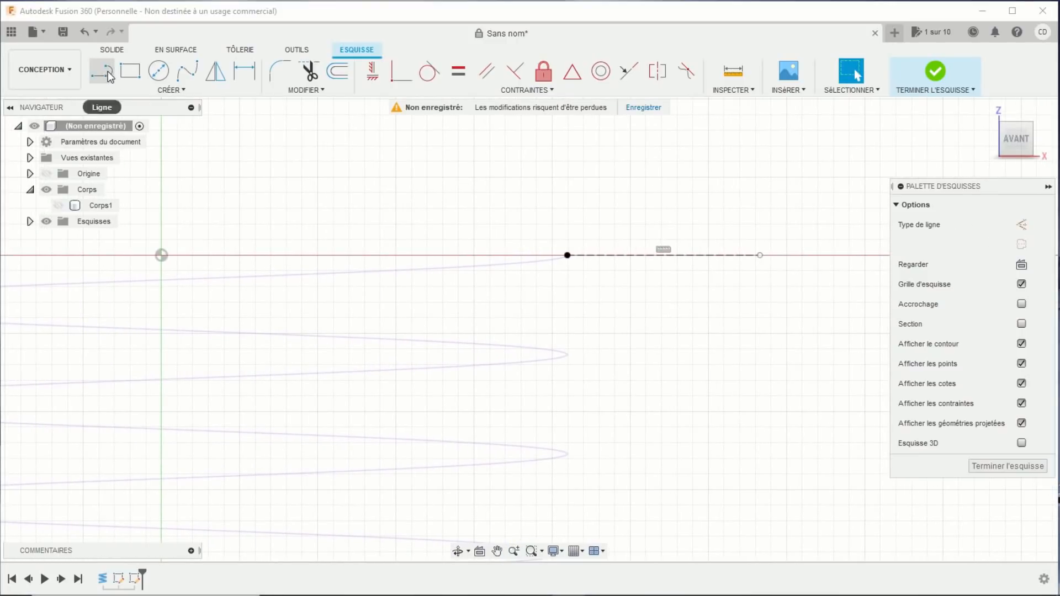
key("l")
left_click(526, 215)
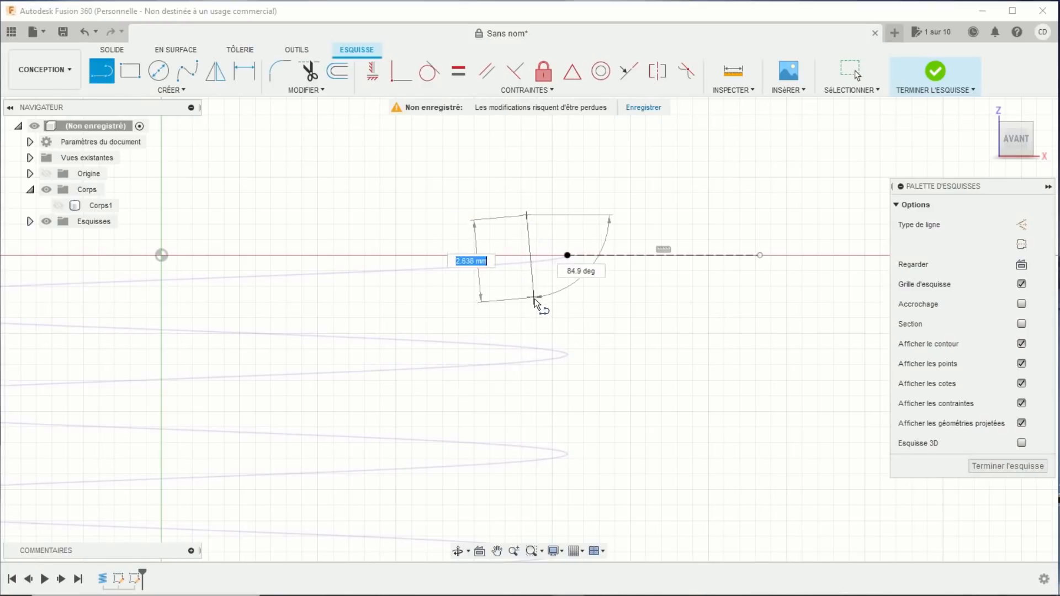
left_click(527, 299)
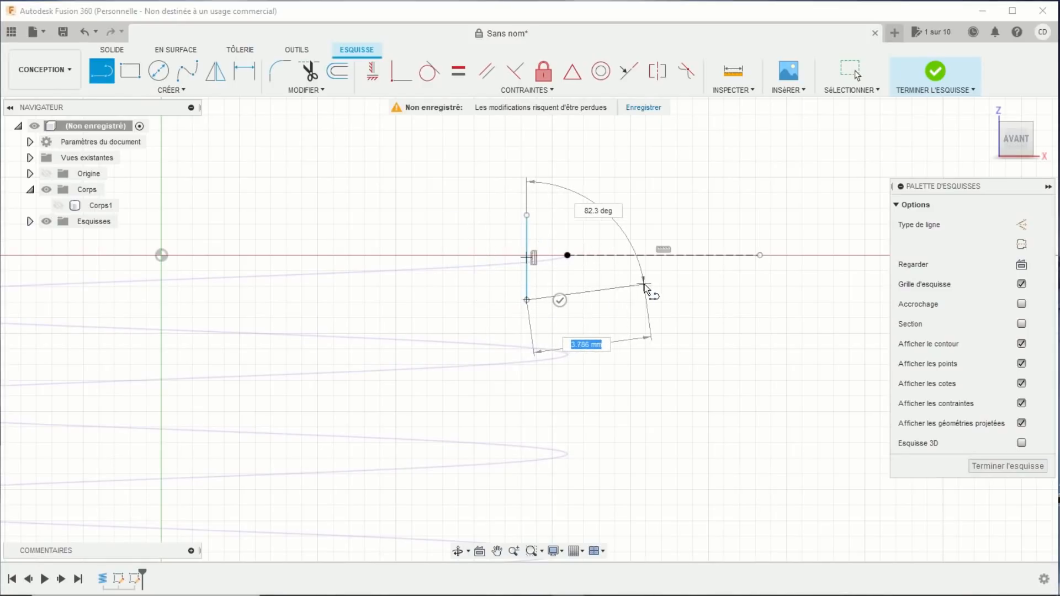
left_click(644, 284)
left_click(643, 227)
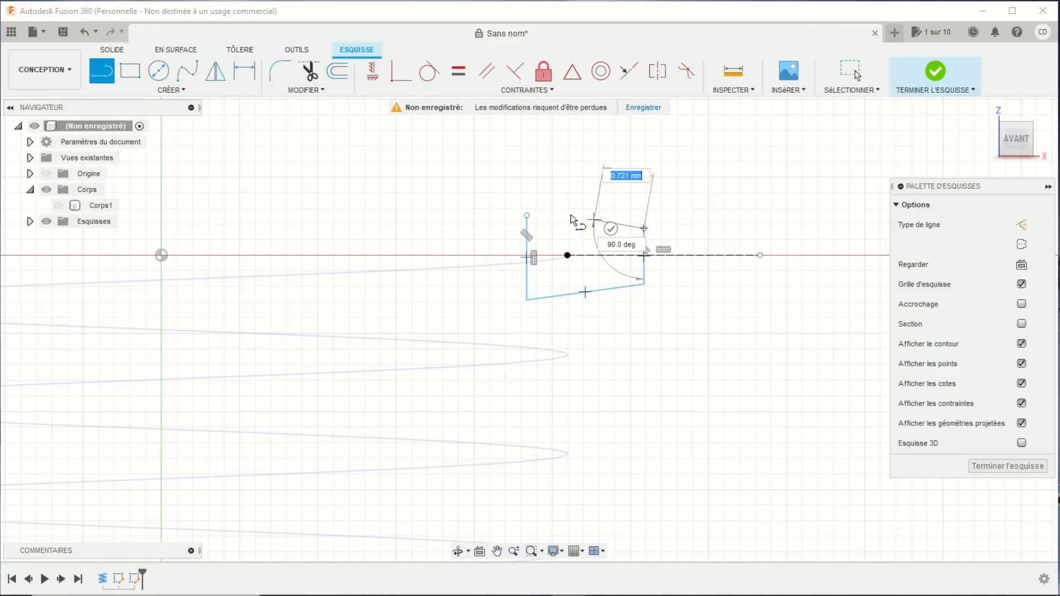
left_click(526, 215)
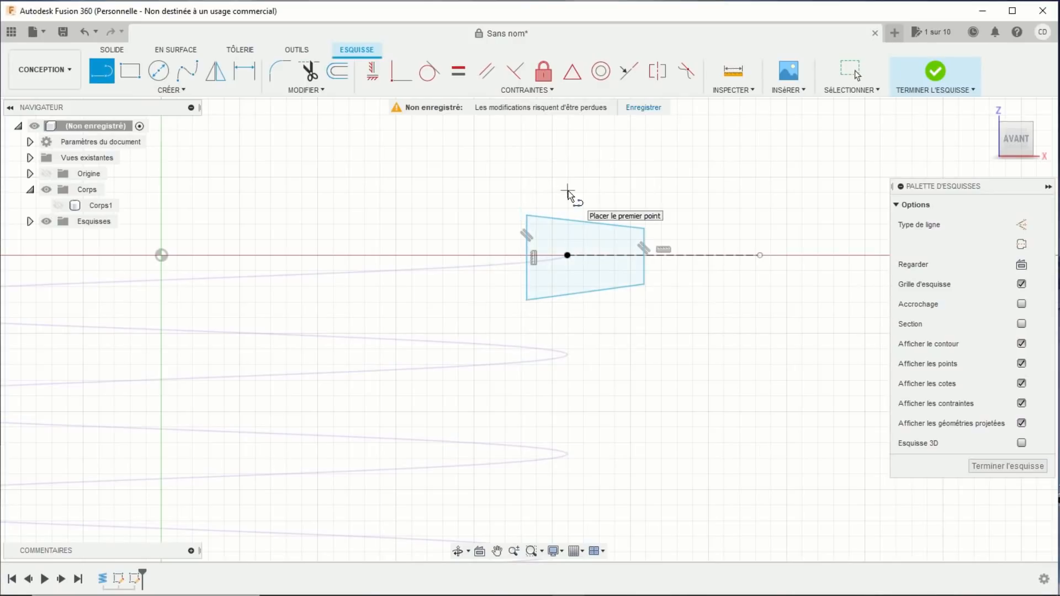
- Constrain the trapezoid's upper and lower slanted edges to be symmetric about the horizontal construction line
left_click(658, 72)
left_click(591, 224)
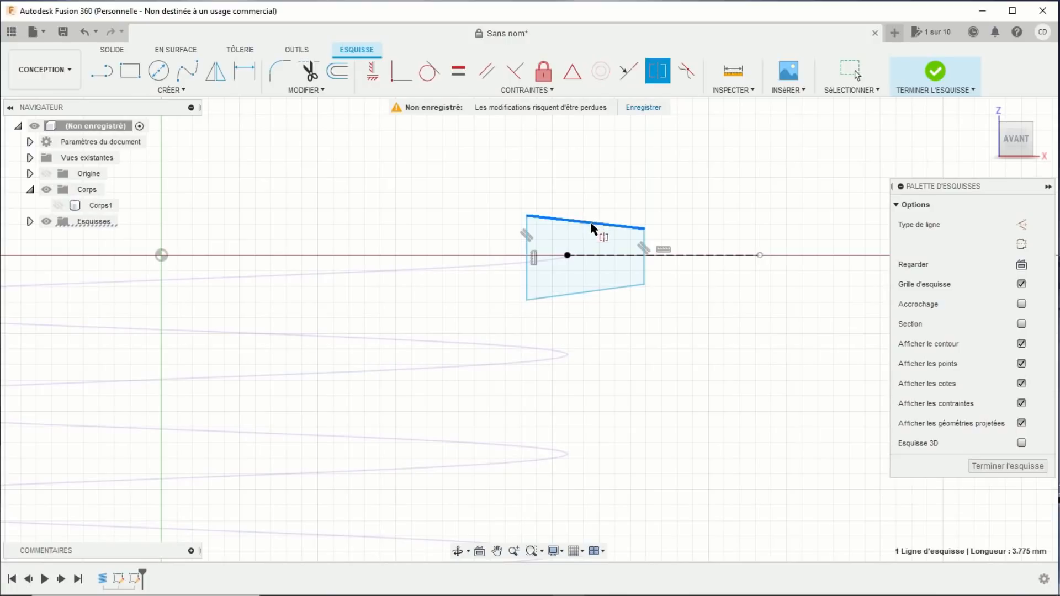
left_click(595, 290)
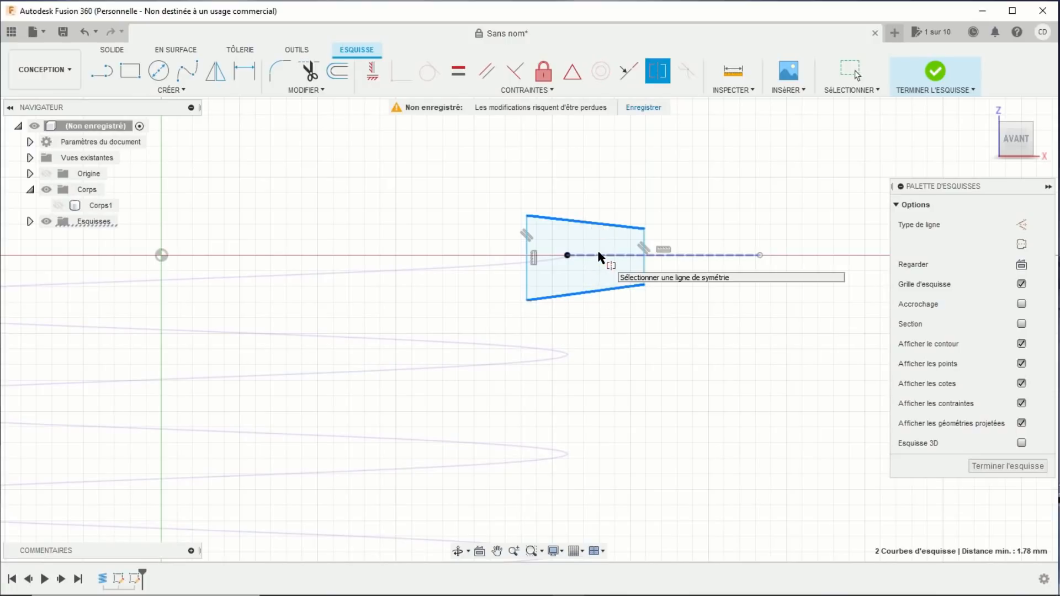
left_click(599, 255)
- Dimension the trapezoid's short outer vertical edge to 1.04 mm
scroll(609, 282, "up", 4)
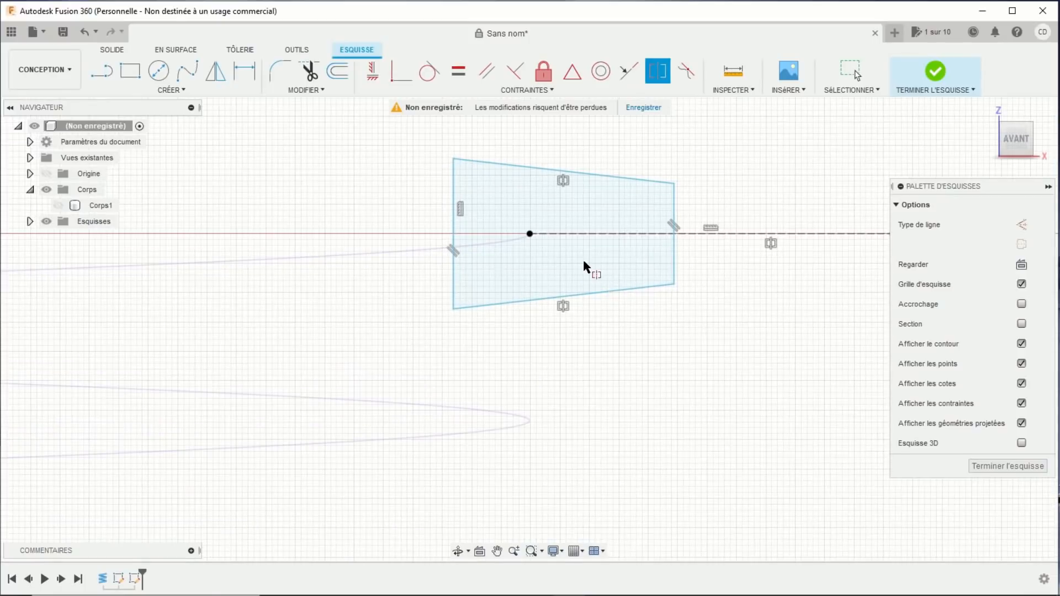
middle_click_drag(584, 267, 595, 321)
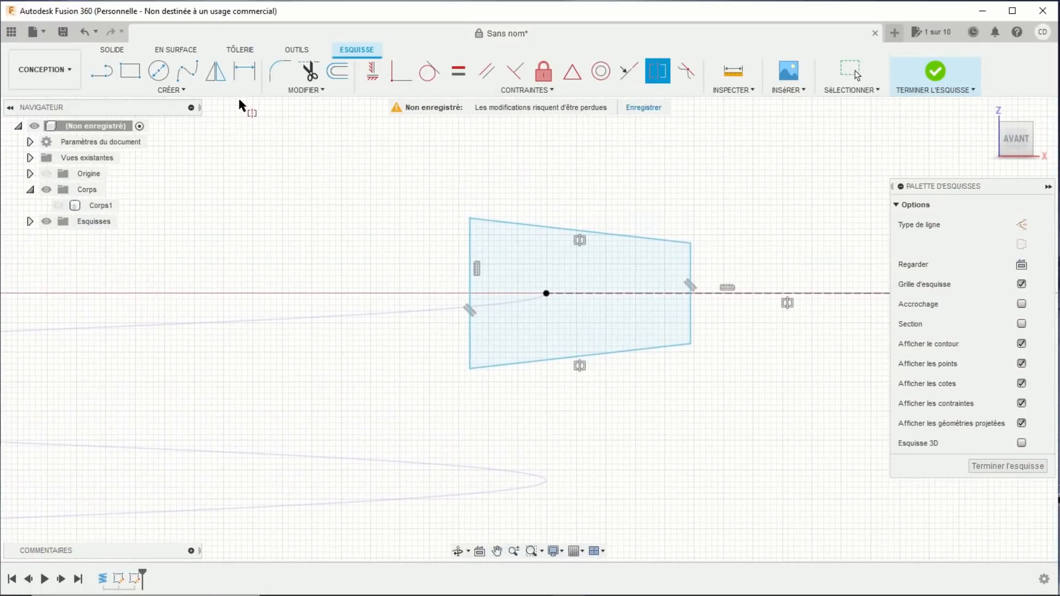
left_click(244, 72)
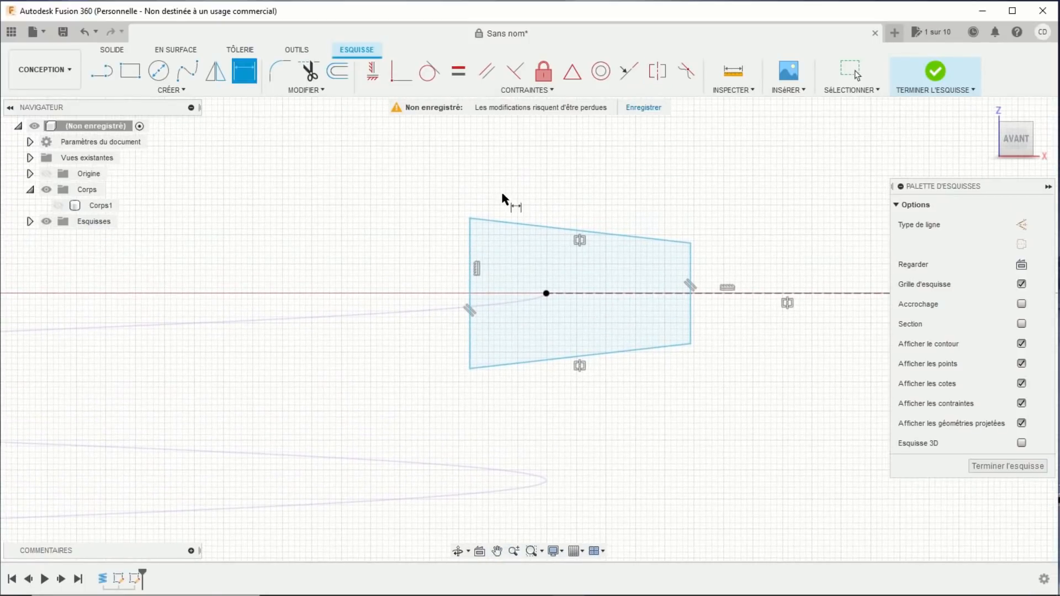
left_click(691, 325)
left_click(740, 397)
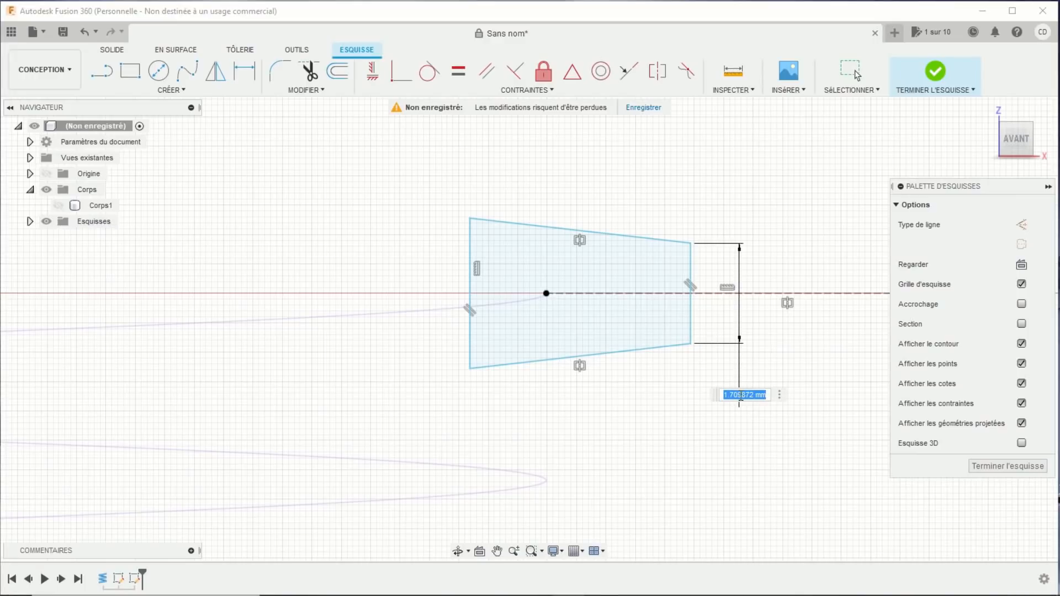
type("1.04")
key("Return")
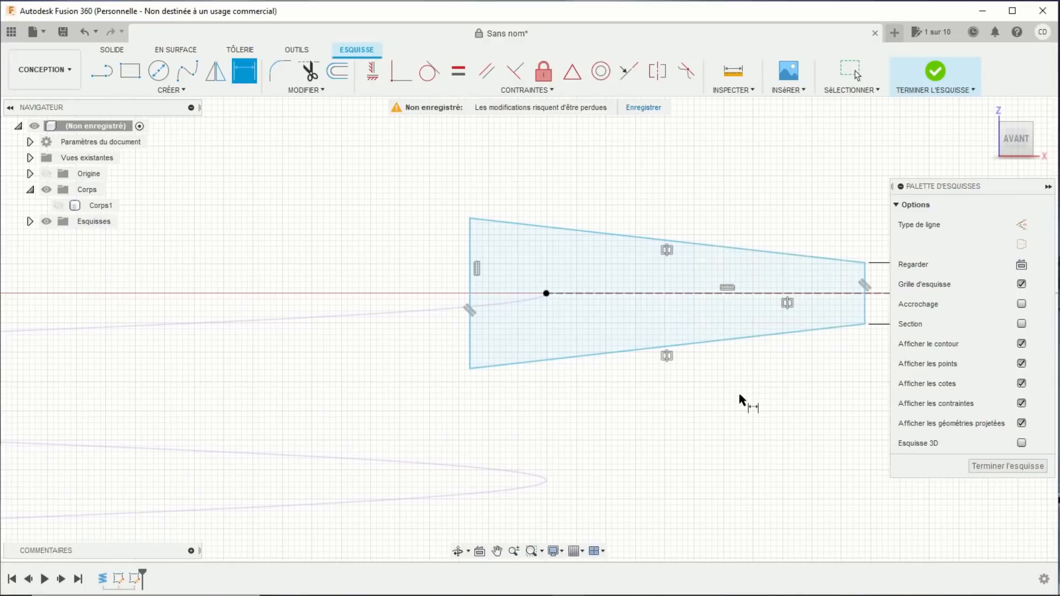
- Dimension the horizontal distance from the sketch origin to the profile's outer vertical edge as 27.43/2 mm
scroll(739, 398, "down", 2)
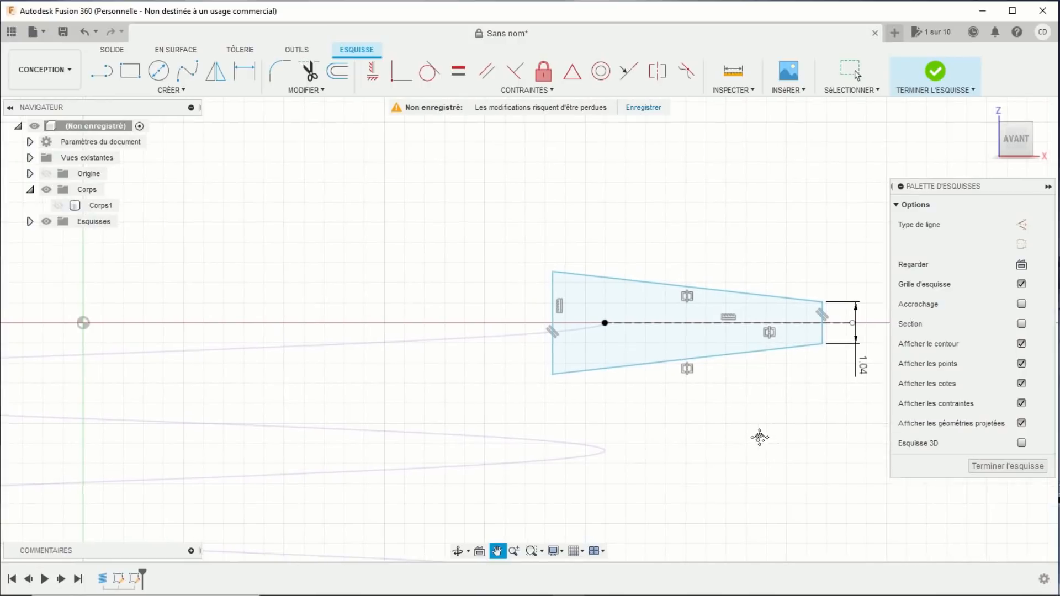
middle_click_drag(761, 436, 720, 402)
left_click(772, 294)
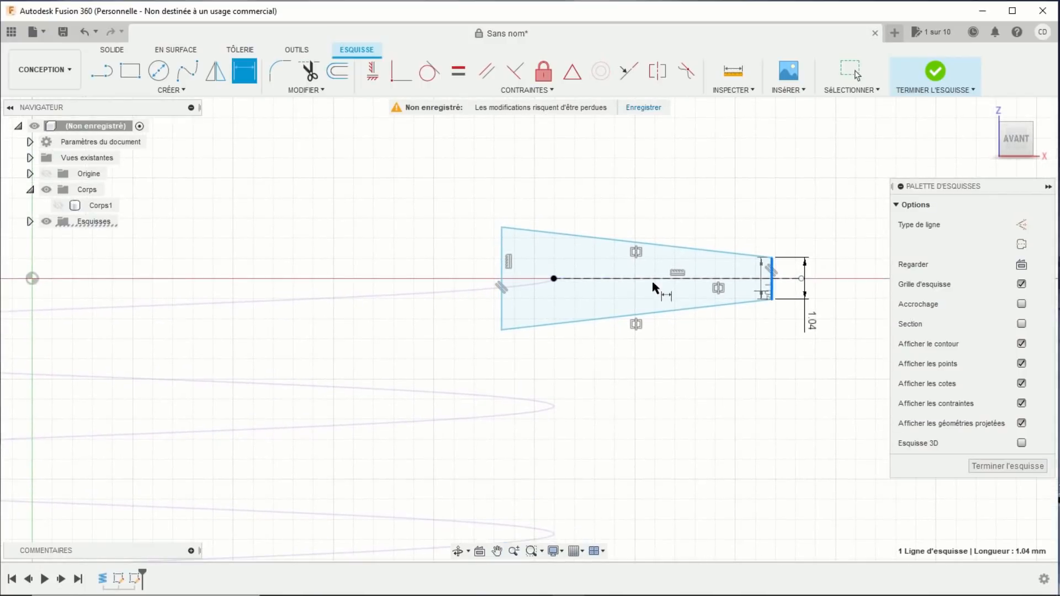
middle_click_drag(303, 260, 391, 273)
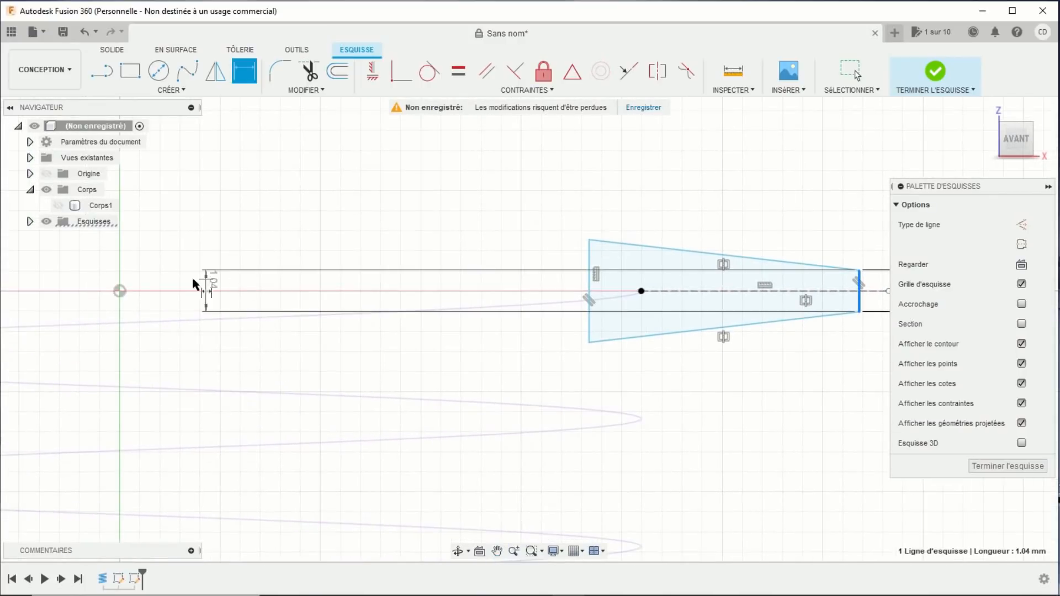
left_click(119, 291)
left_click(436, 167)
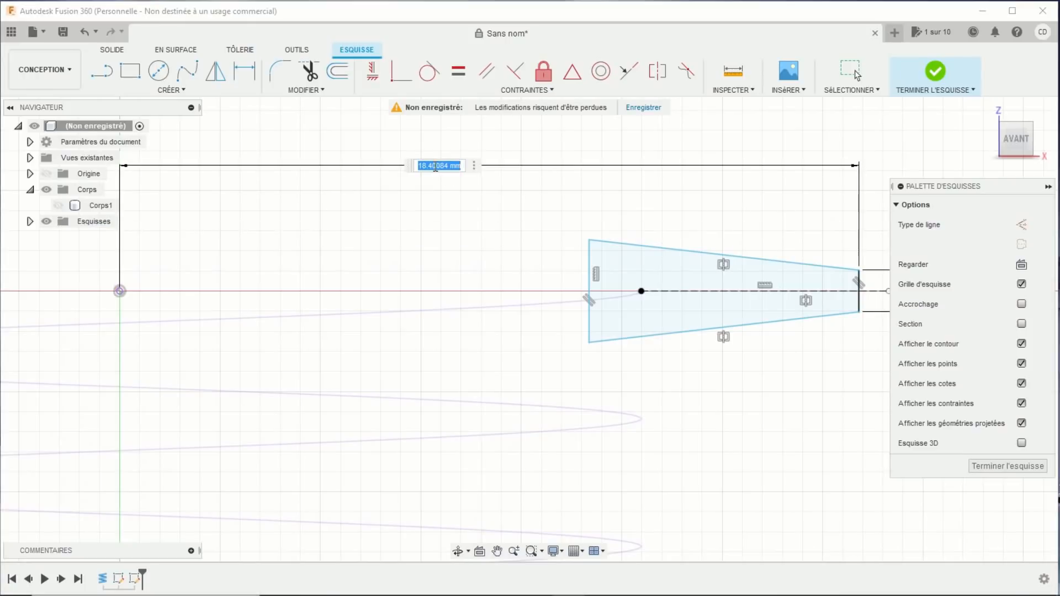
type("27.43/2")
key("Return")
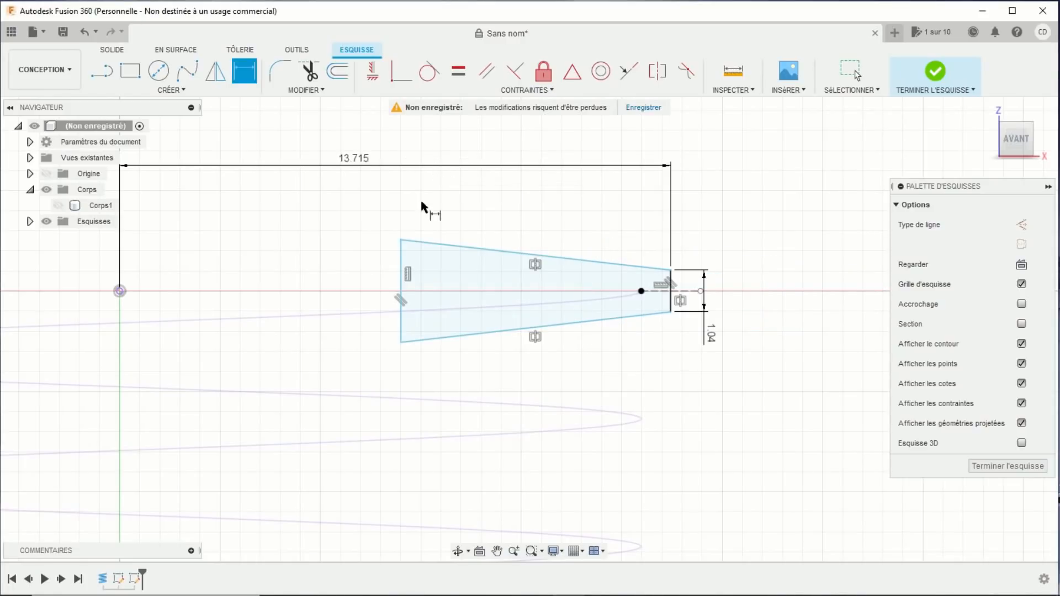
- Dimension the horizontal distance from the sketch origin to the profile's inner vertical edge as 12.255 mm
left_click(401, 269)
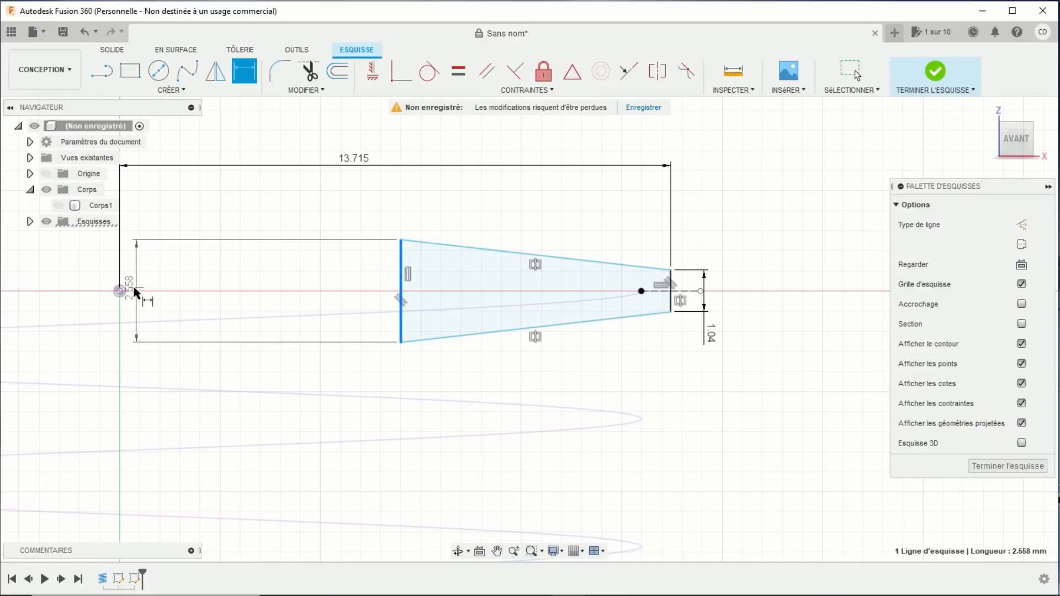
left_click(120, 291)
left_click(216, 270)
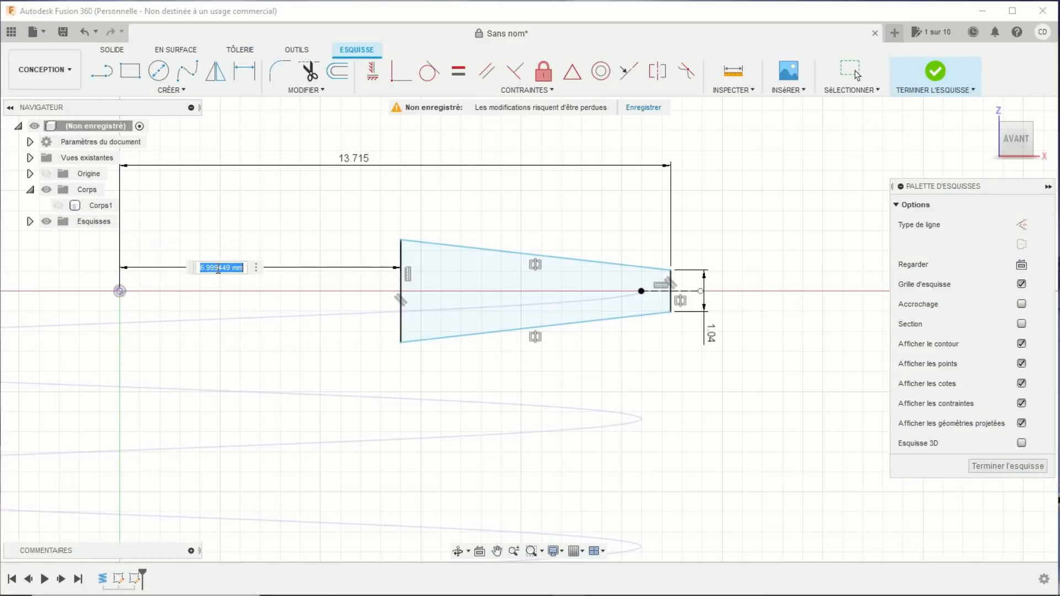
type("44.51/2")
key("Return")
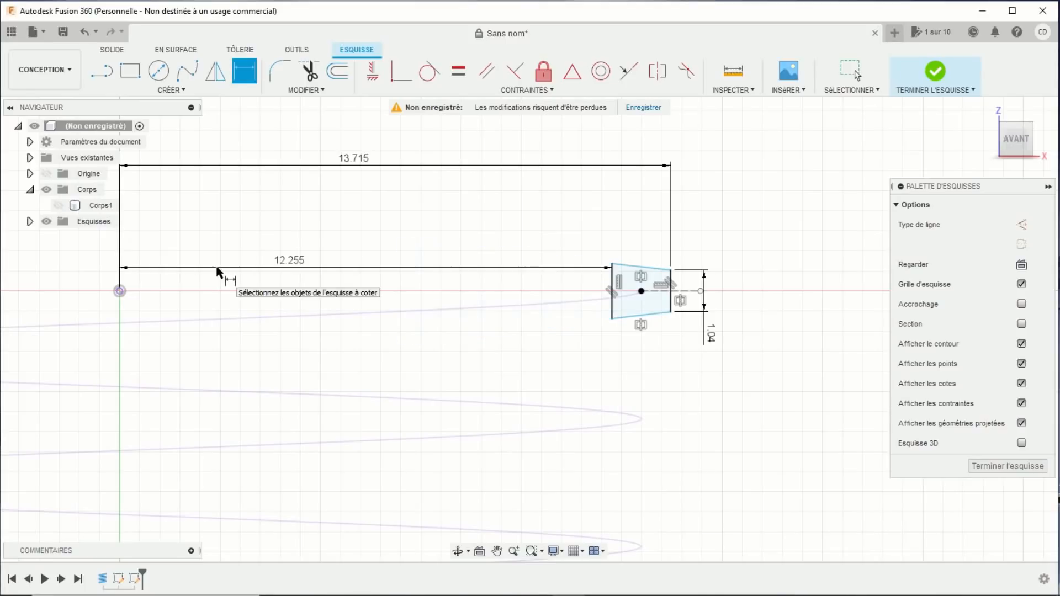
- Dimension the angle between the construction line and the profile's upper slanted edge as 20 degrees
scroll(714, 378, "up", 2)
scroll(714, 378, "up", 2)
mouse_move(623, 324)
middle_mouse_down()
mouse_move(633, 442)
mouse_move(653, 501)
middle_mouse_up()
left_click(615, 376)
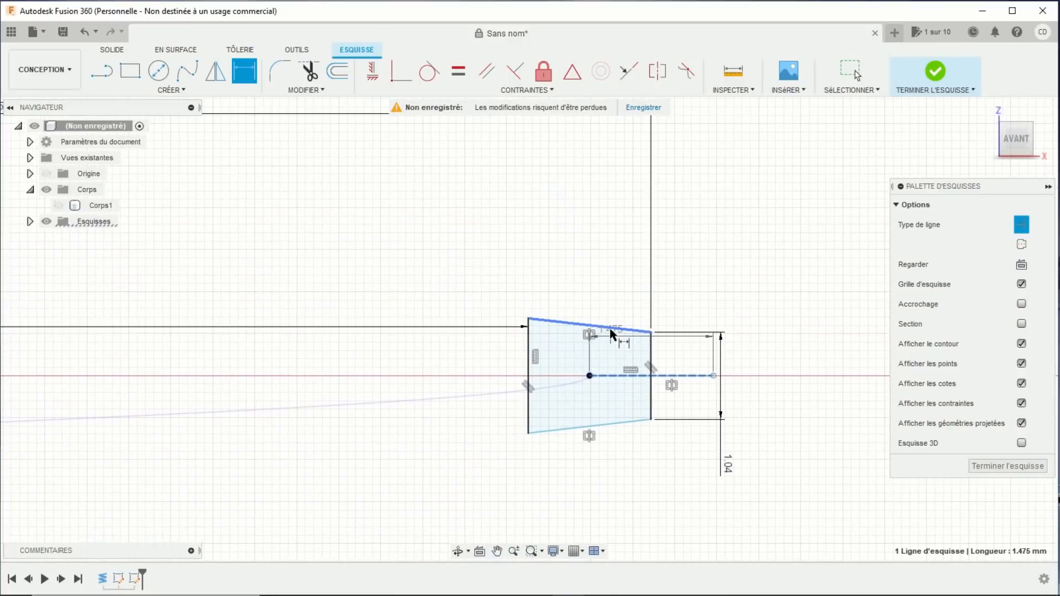
left_click(613, 329)
left_click(428, 352)
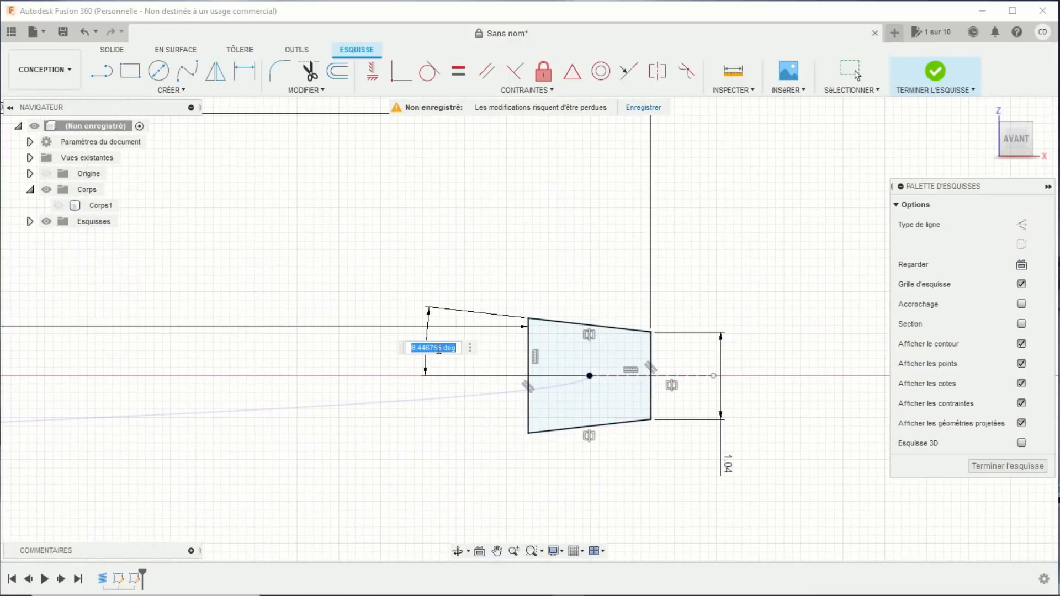
type("20")
key("Return")
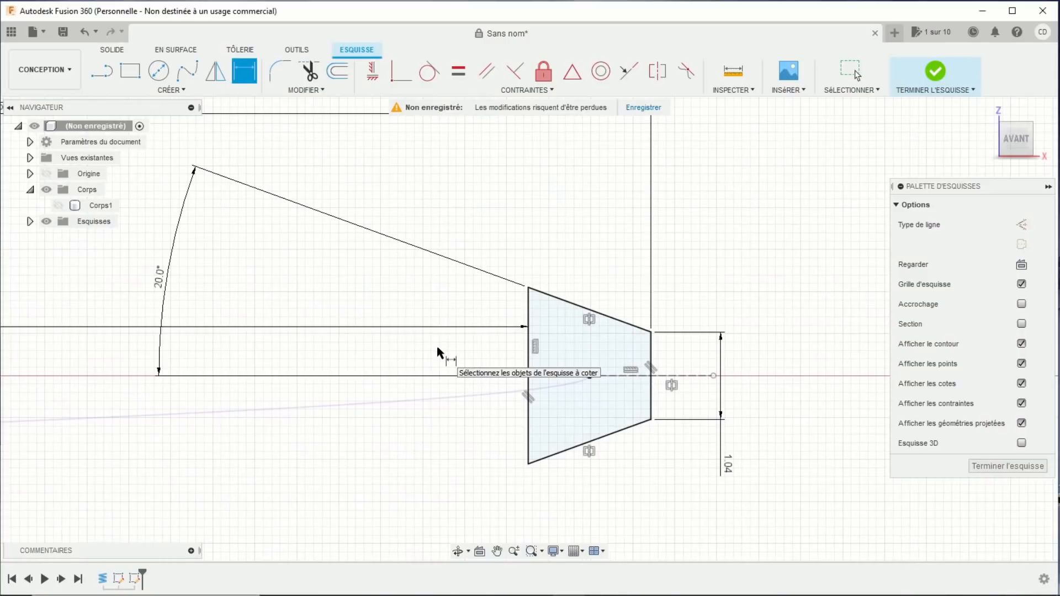
key("Escape")
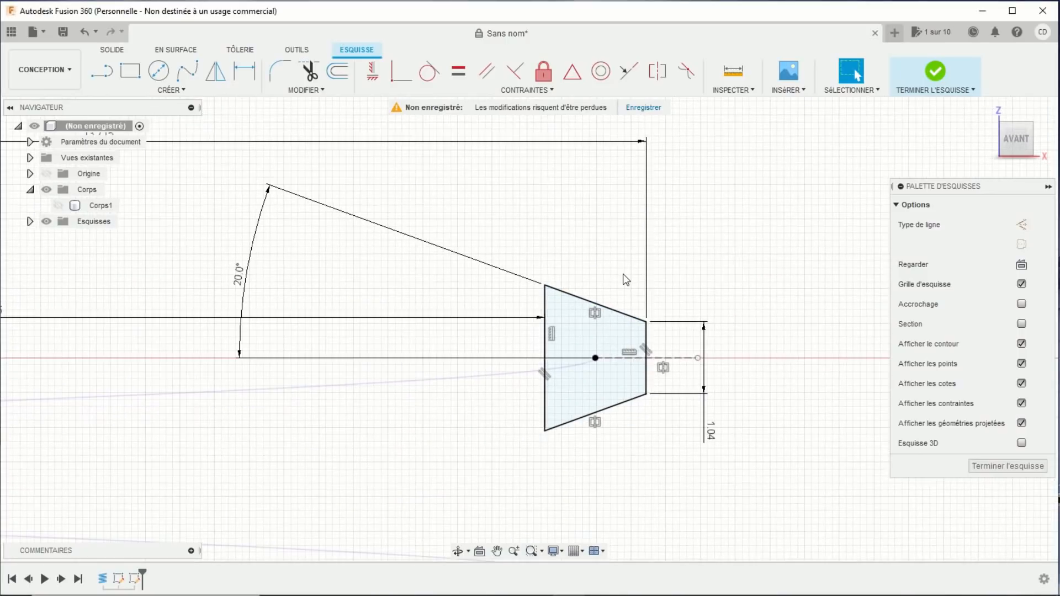
- Fillet the profile's upper outer corner with a 0.64 mm radius
scroll(573, 241, "down", 5)
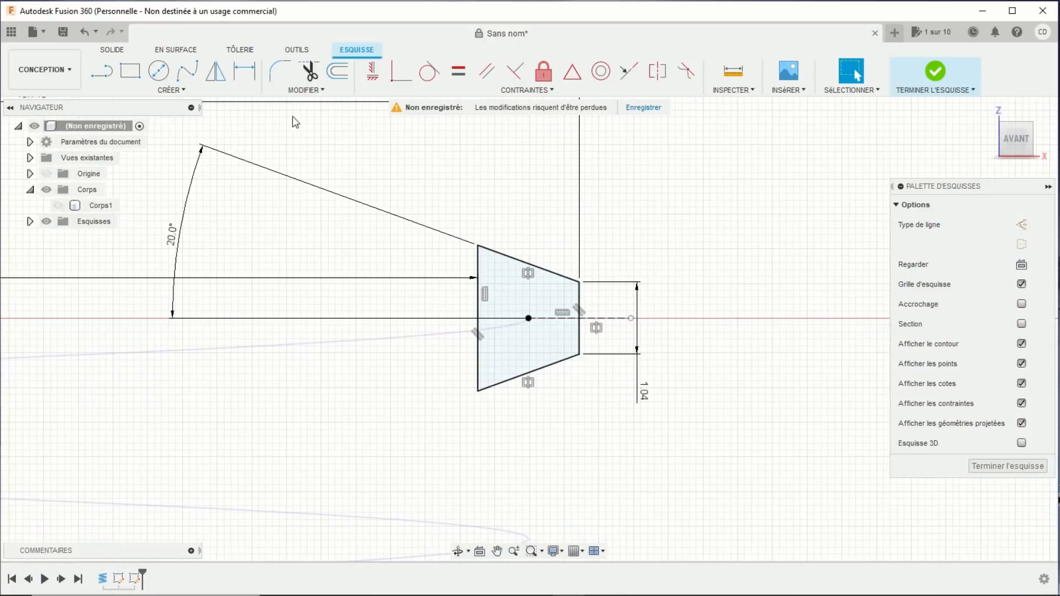
left_click(280, 70)
left_click(568, 279)
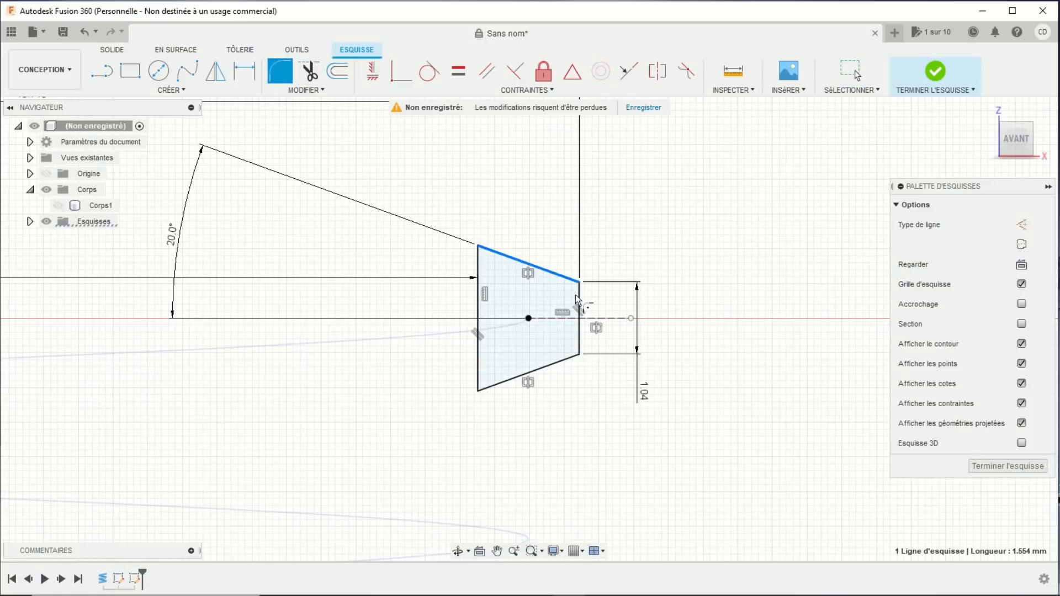
left_click(579, 300)
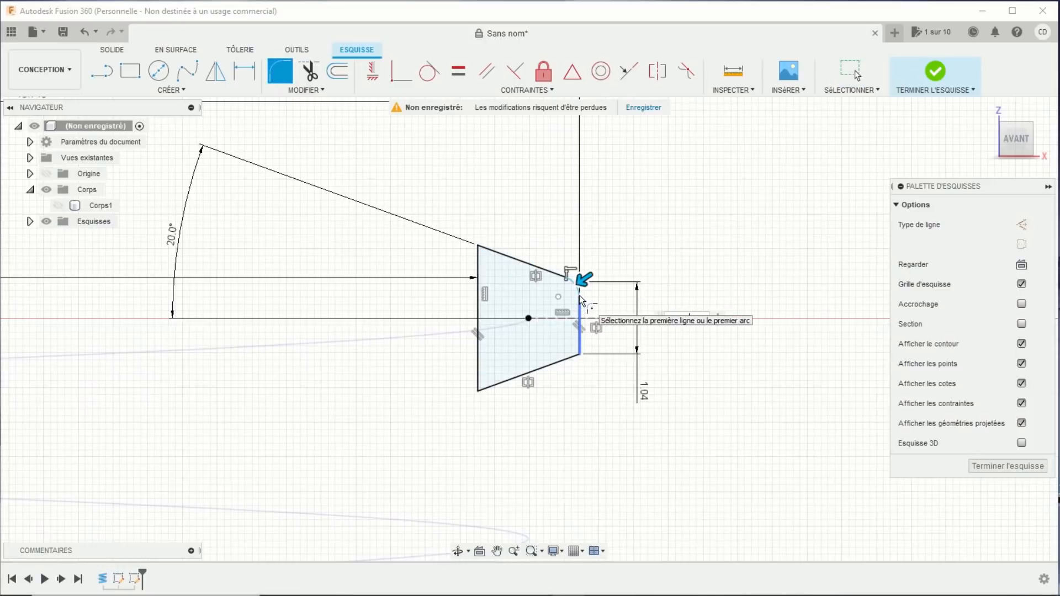
key("Escape")
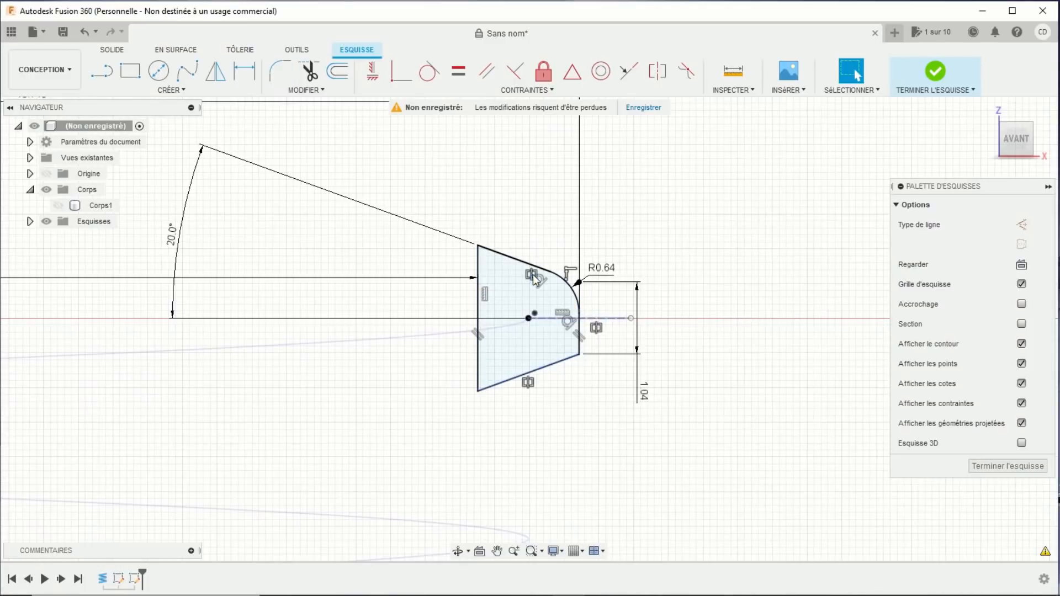
- Fillet the profile's lower outer corner with a radius of 0.64 mm
scroll(510, 231, "up", 3)
scroll(510, 230, "up", 1)
middle_click_drag(538, 283, 502, 233)
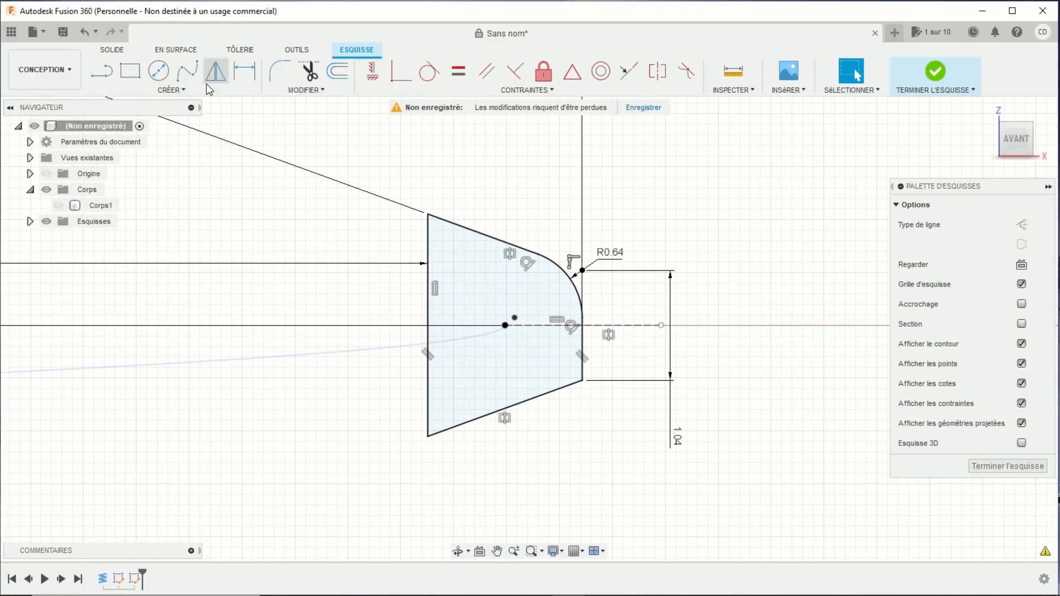
left_click(279, 72)
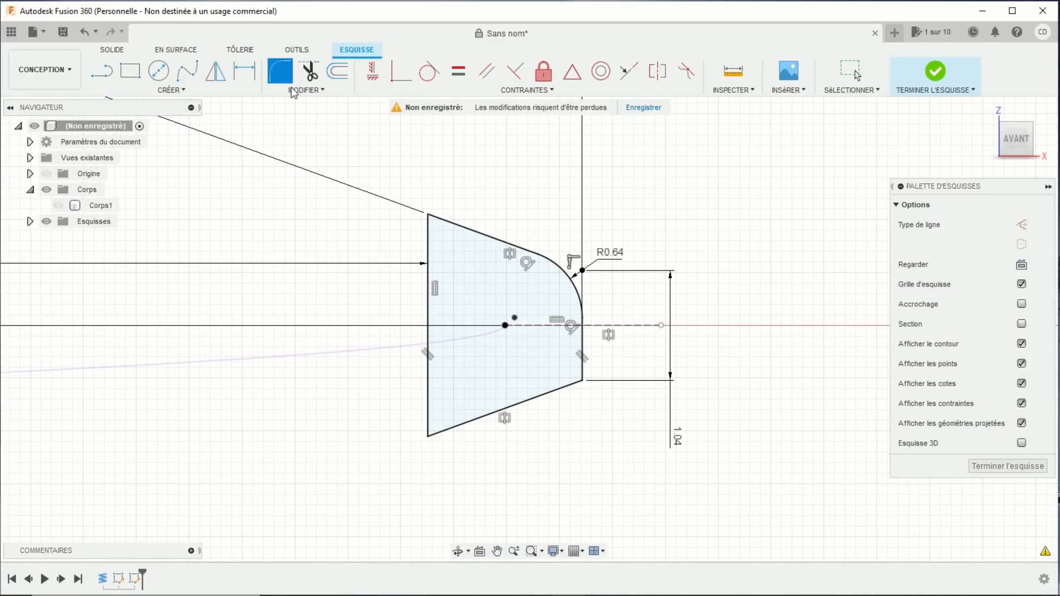
left_click(583, 339)
left_click(562, 382)
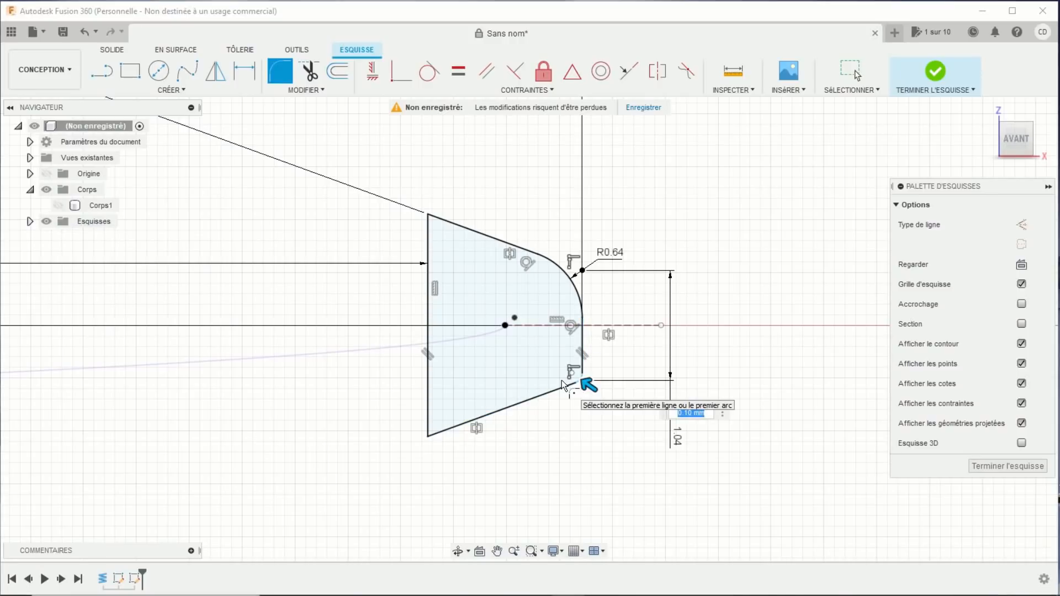
type("0.64")
key("Return")
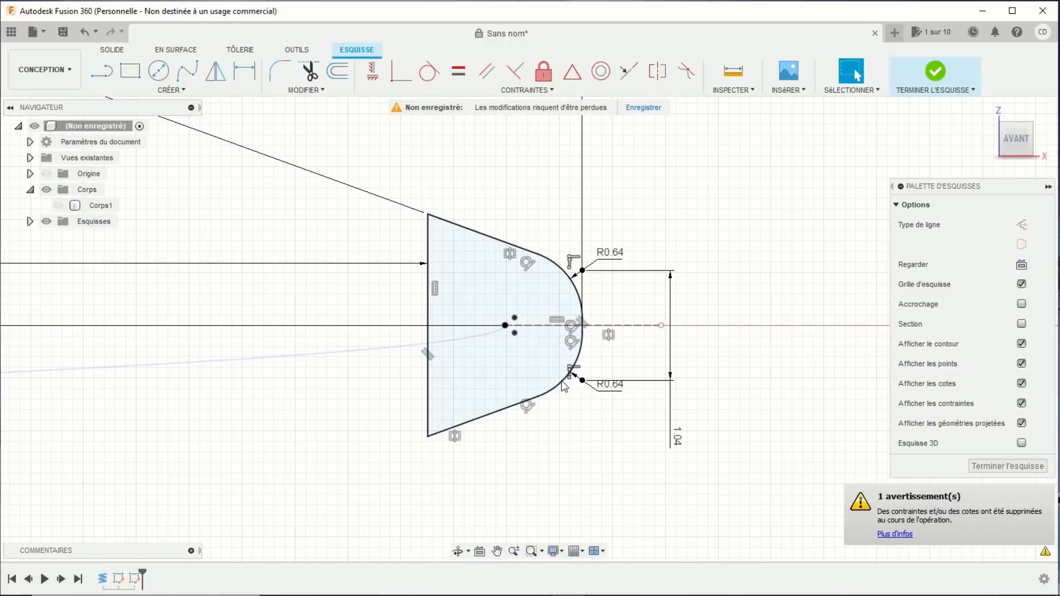
- Draw a vertical line from the sketch origin down to just below the helix's lower end, and finish the sketch
scroll(735, 326, "down", 8)
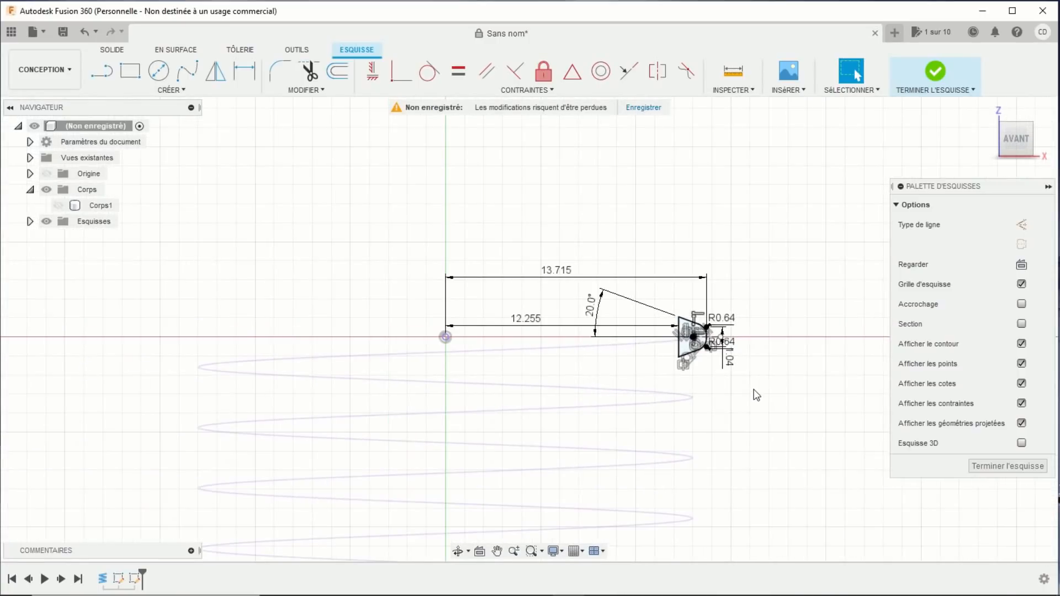
middle_click_drag(755, 407, 709, 320)
scroll(707, 321, "down", 4)
middle_click_drag(732, 401, 675, 307)
scroll(677, 310, "down", 2)
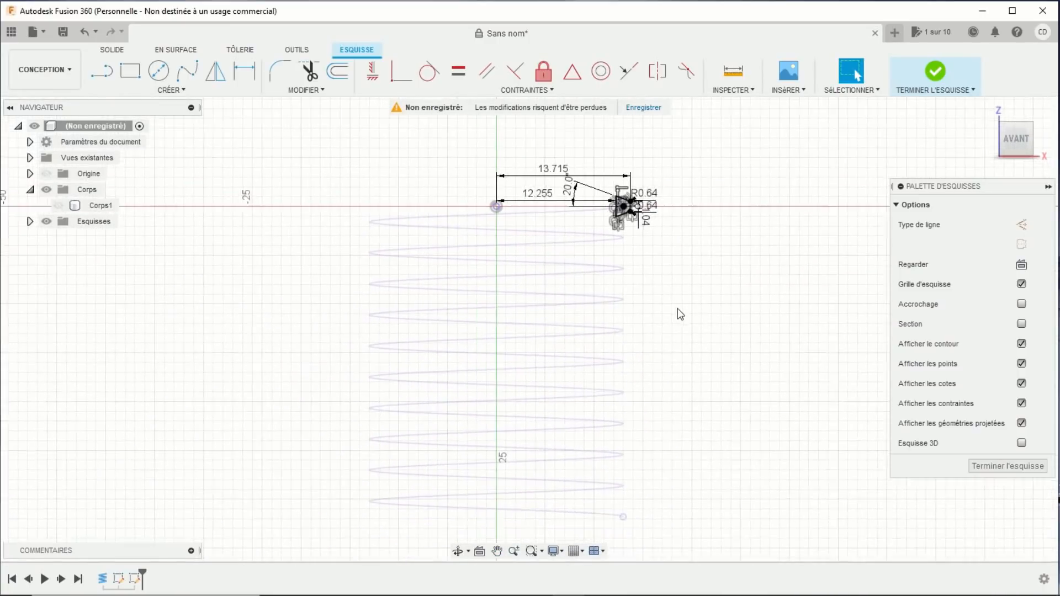
scroll(674, 314, "down", 1)
left_click(102, 71)
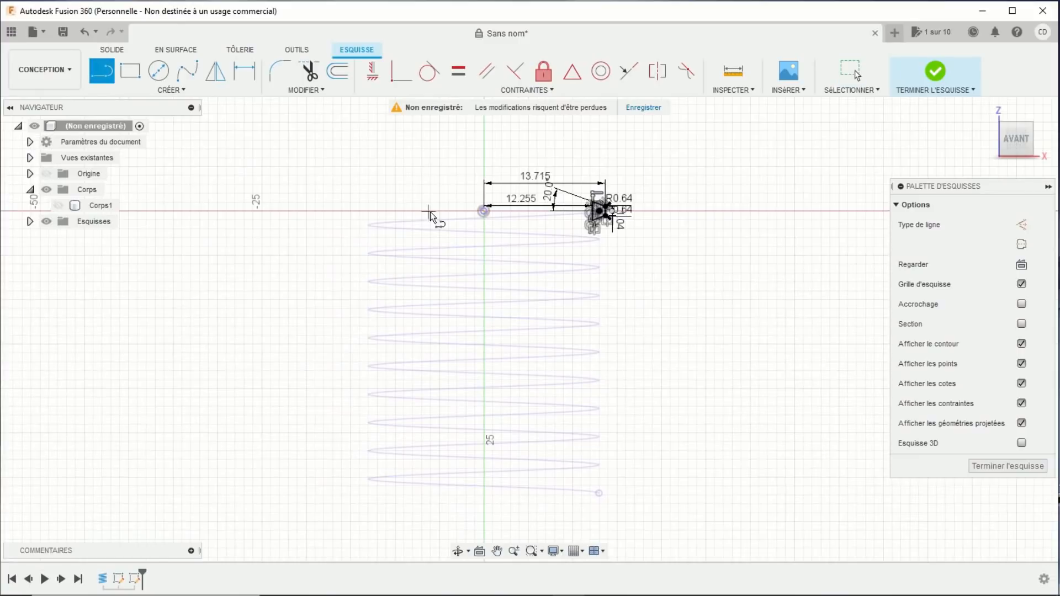
left_click(484, 211)
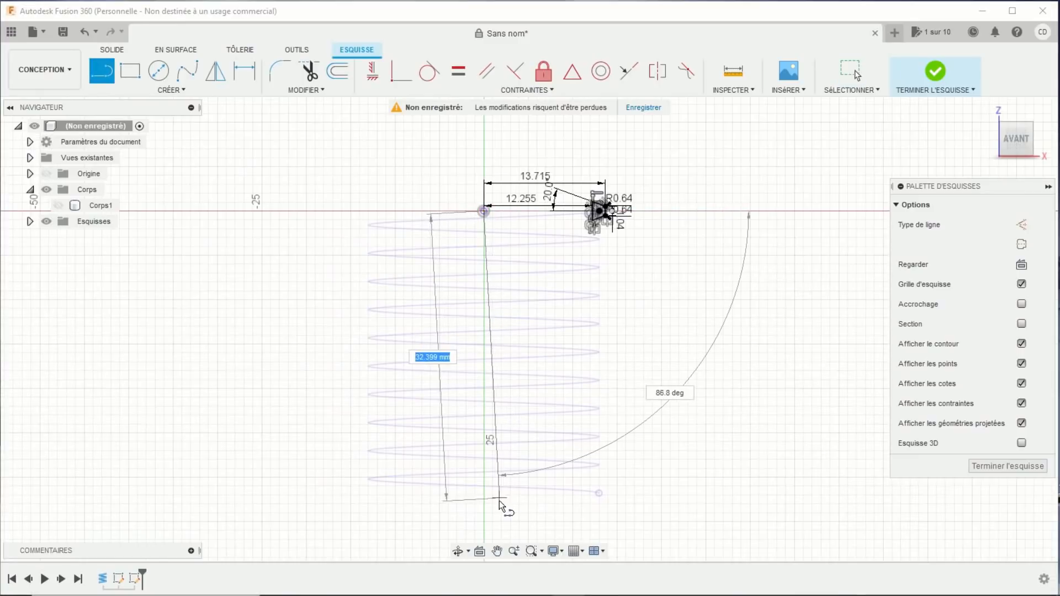
left_click(488, 517)
key("Escape")
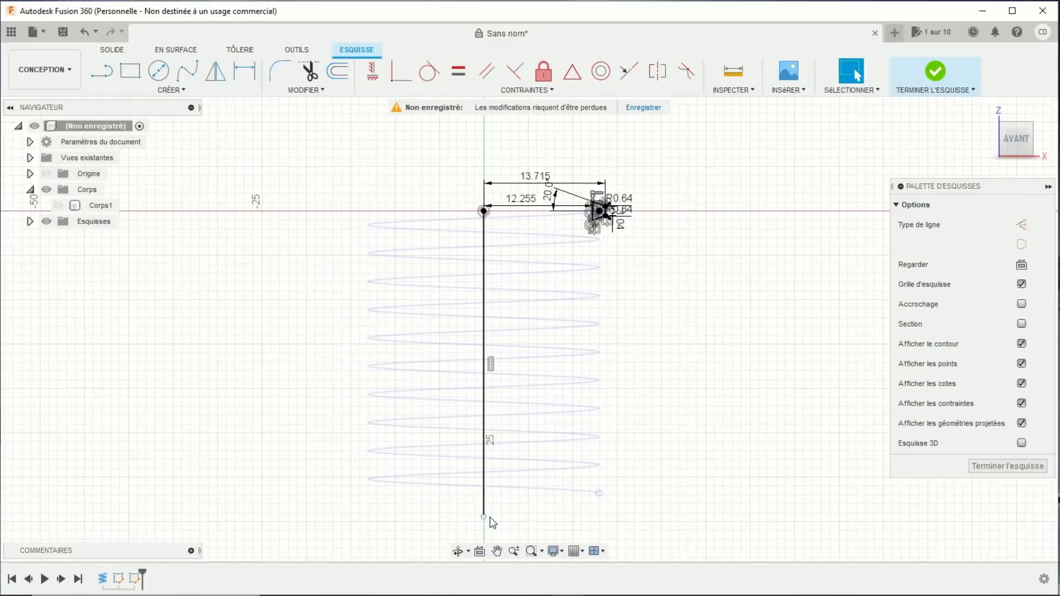
scroll(749, 348, "down", 1)
middle_click_drag(749, 348, 713, 325)
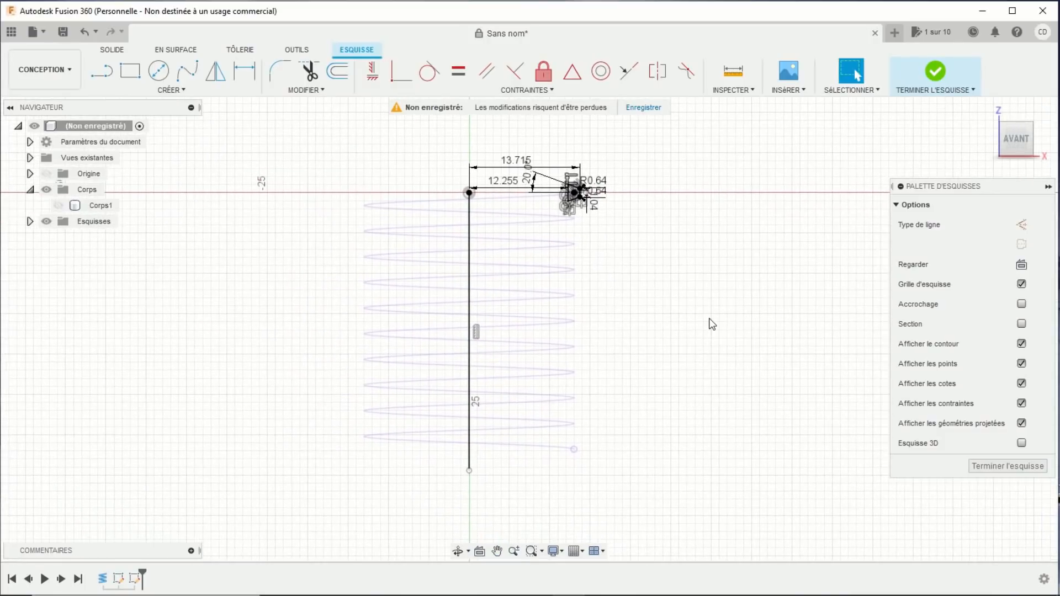
left_click(936, 71)
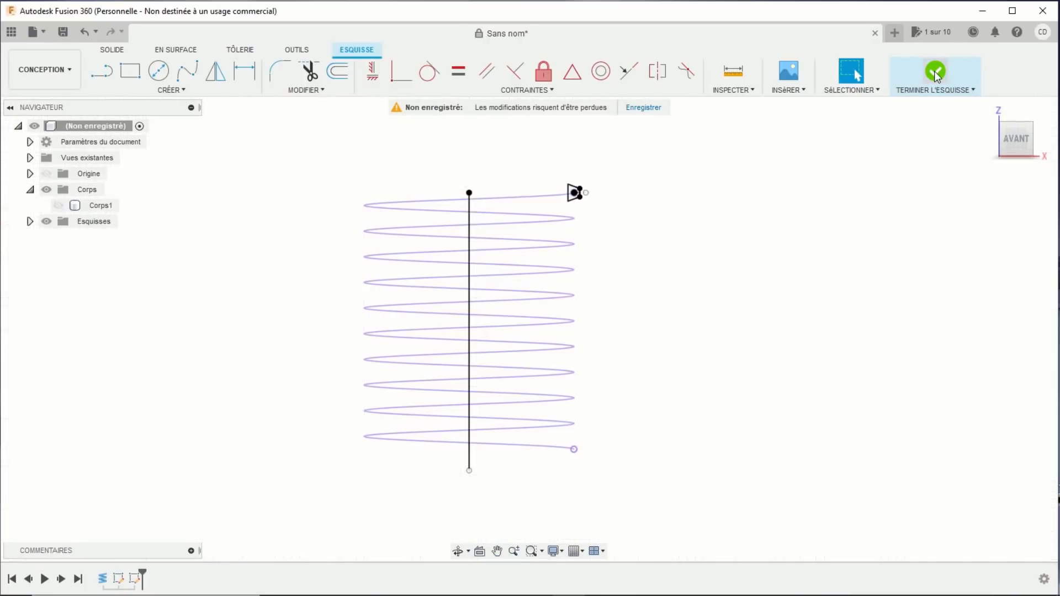
- Set up a sweep guided by a path and guide rail, with the thread profile as the profile and the helix as the path
mouse_move(665, 339)
middle_mouse_down("shift")
mouse_move(639, 355)
mouse_move(659, 354)
middle_mouse_up("shift")
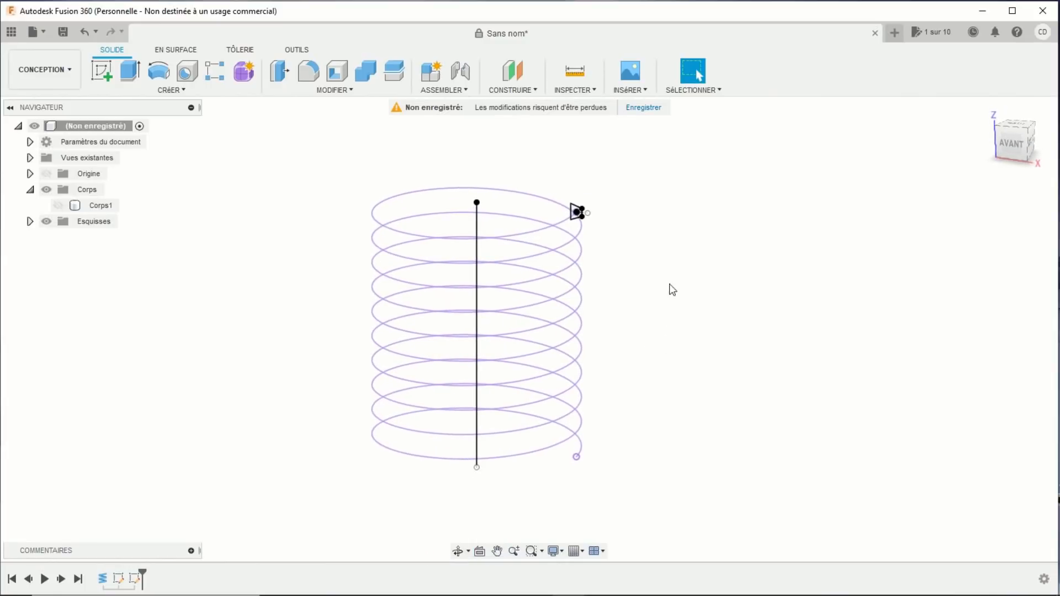
left_click(178, 92)
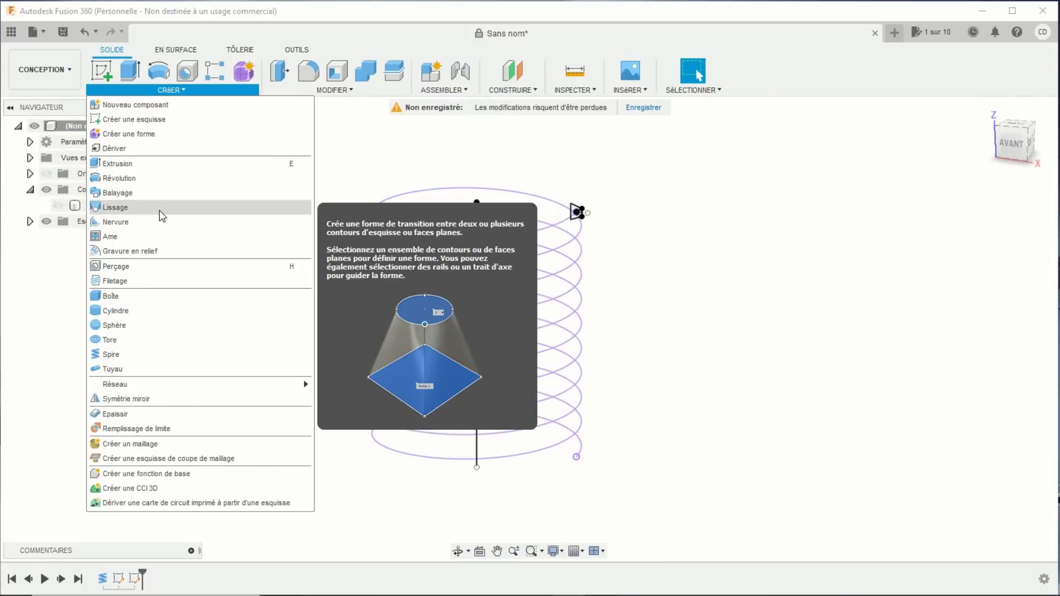
left_click(123, 196)
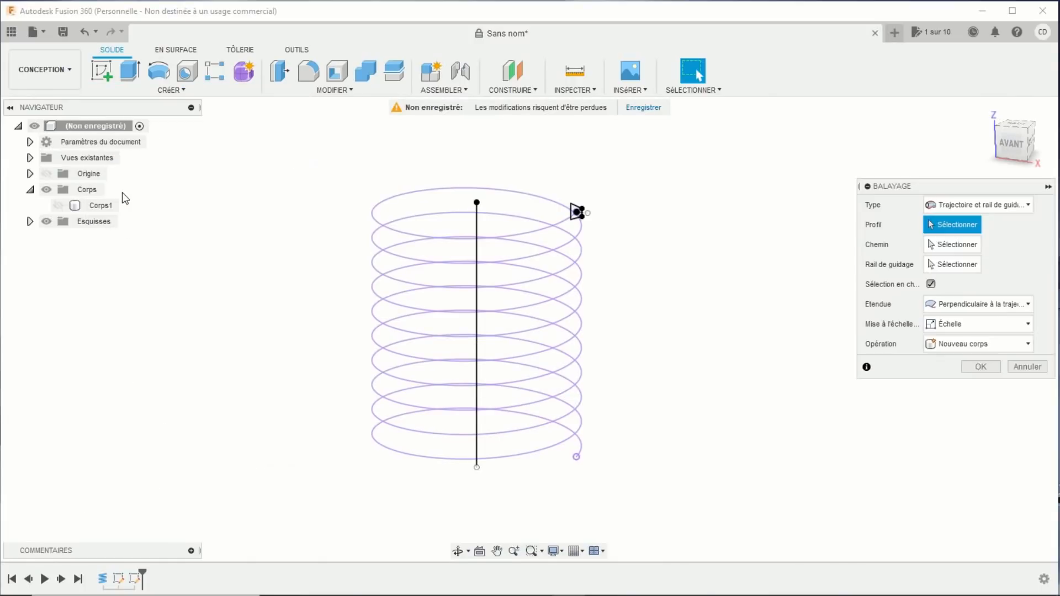
left_click(973, 204)
left_click(973, 221)
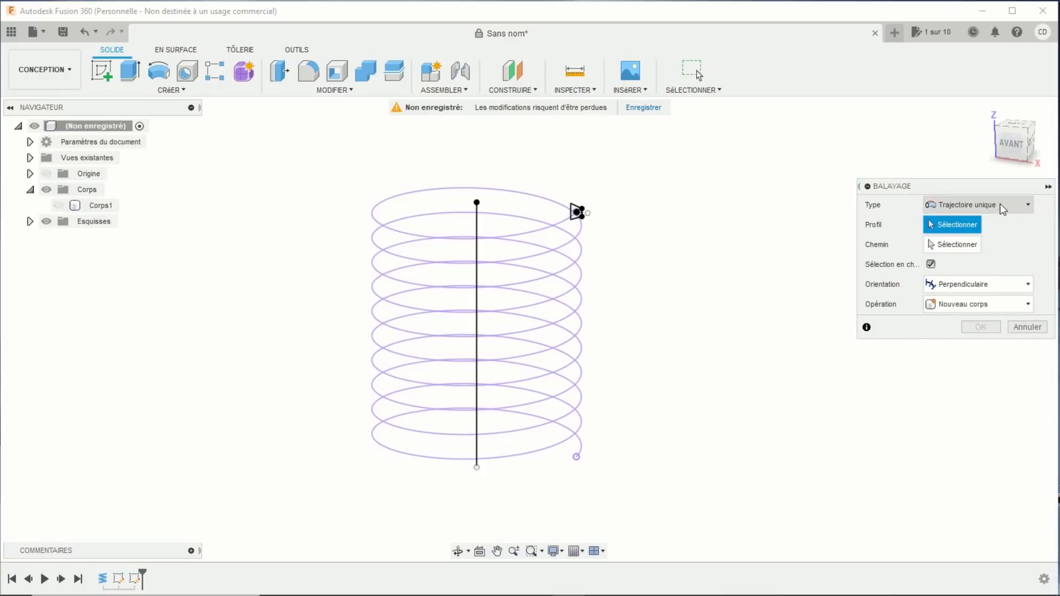
left_click(1000, 203)
left_click(1001, 236)
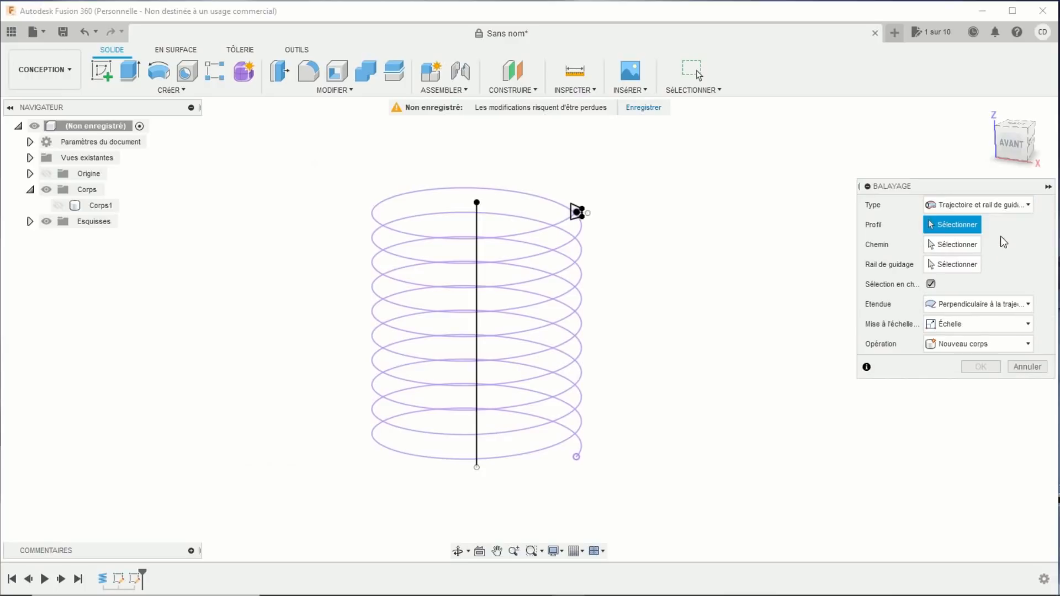
scroll(646, 215, "up", 1)
scroll(646, 214, "up", 2)
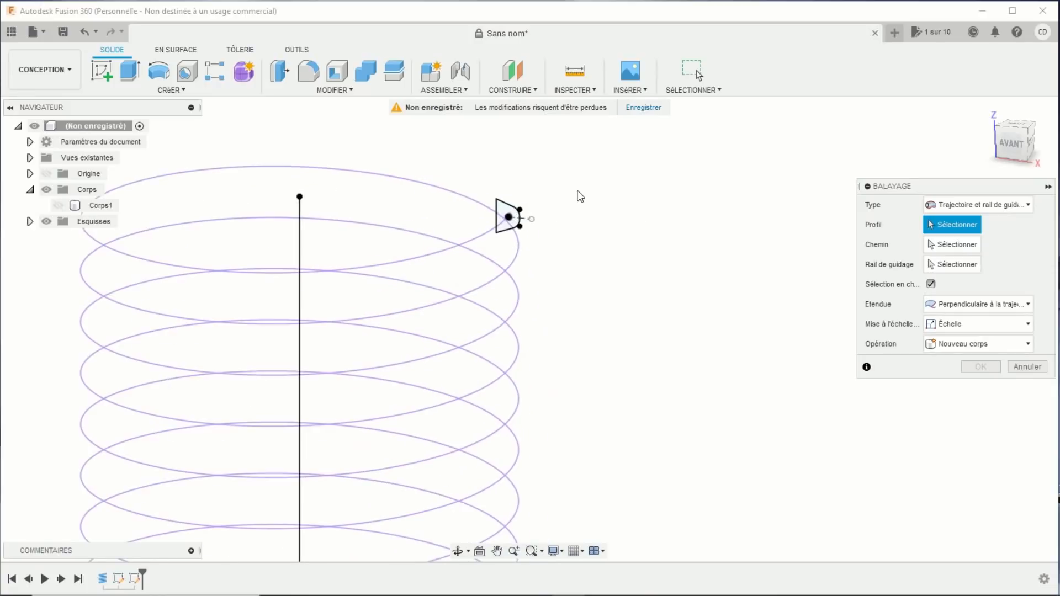
left_click(502, 205)
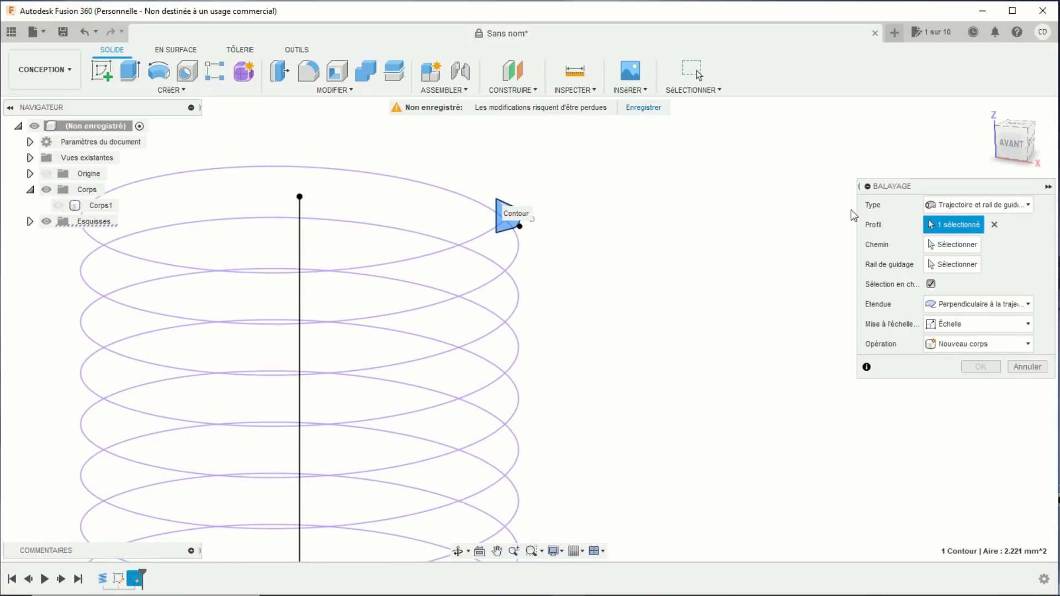
left_click(949, 241)
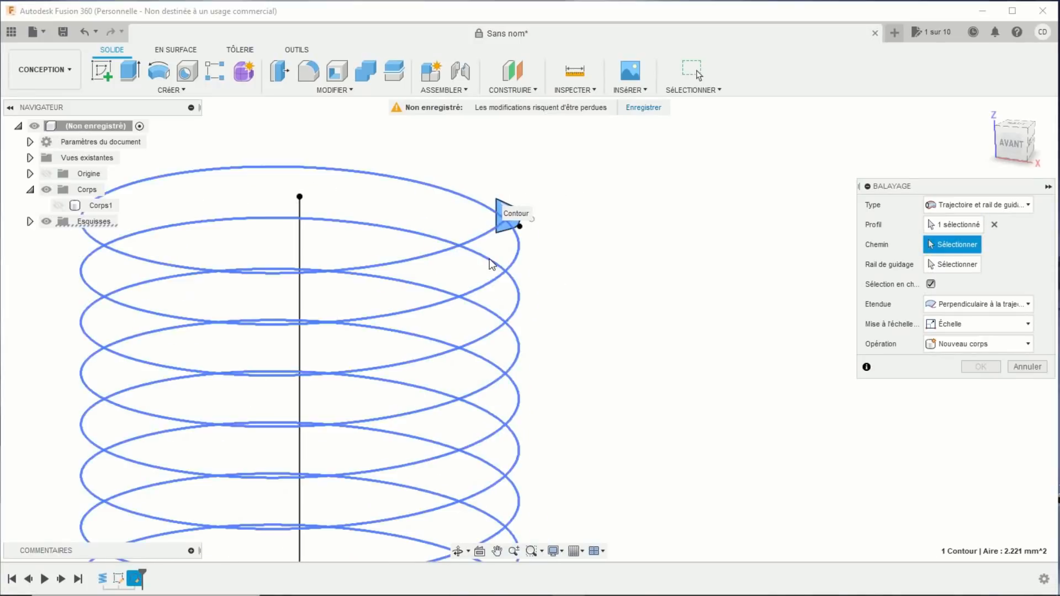
left_click(480, 242)
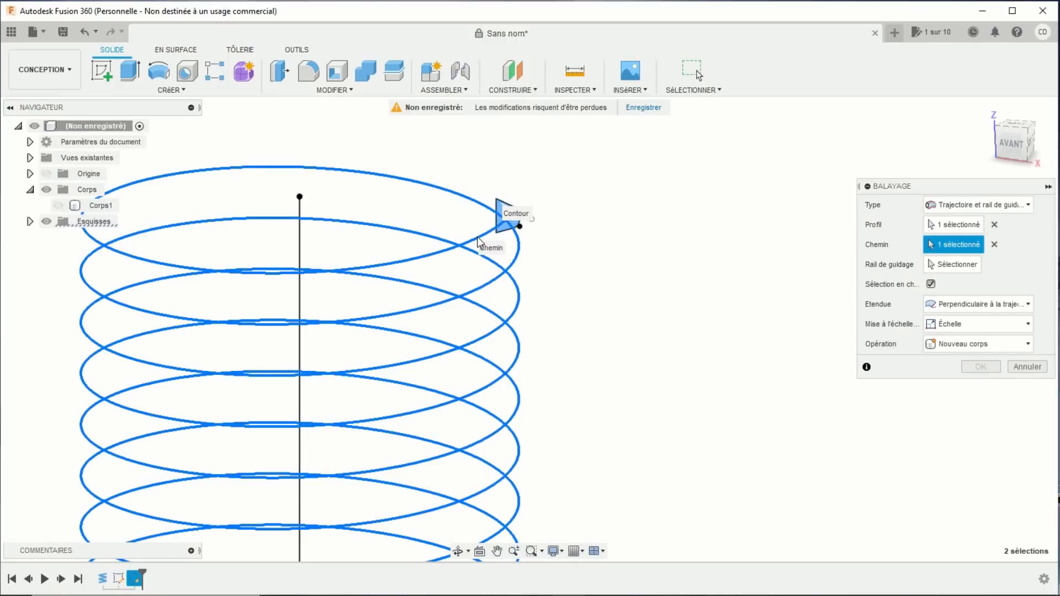
- Use the vertical centre line as the sweep's guide rail and create the thread as a new body
left_click(952, 264)
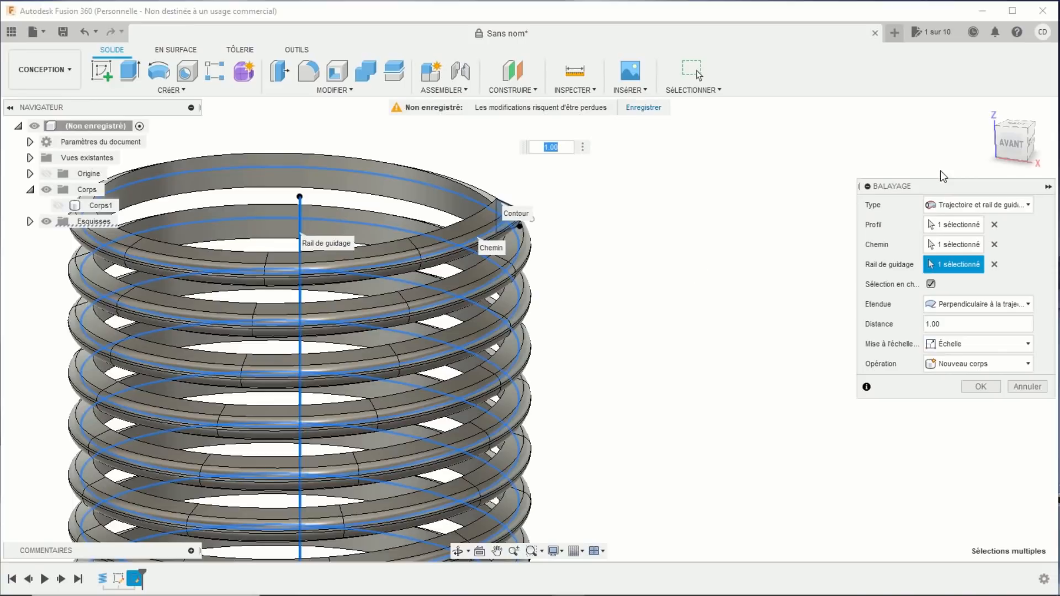
left_click(1008, 145)
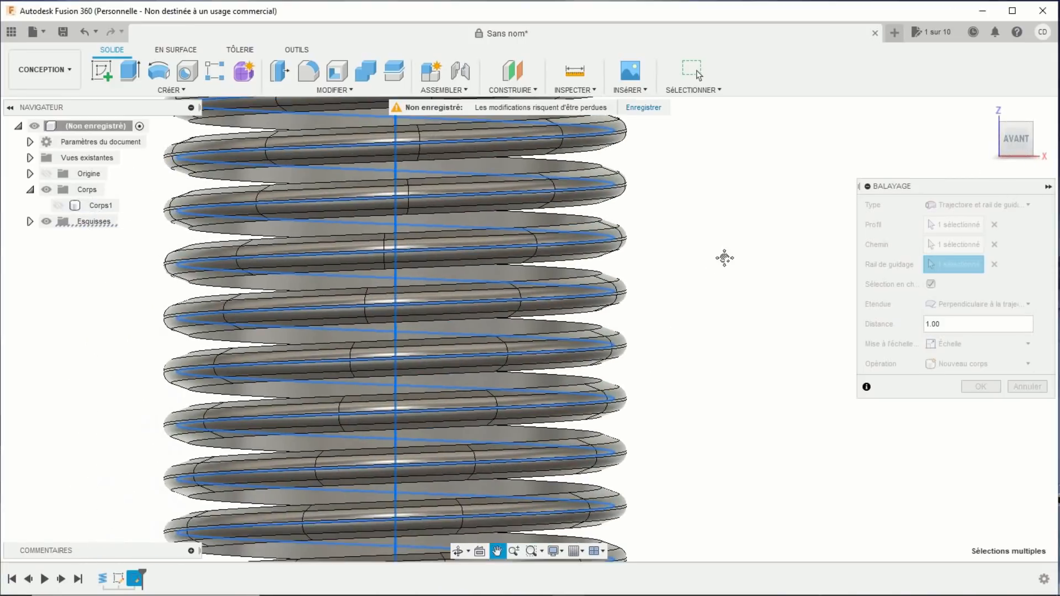
scroll(725, 276, "down", 3)
middle_click_drag(726, 291, 654, 317)
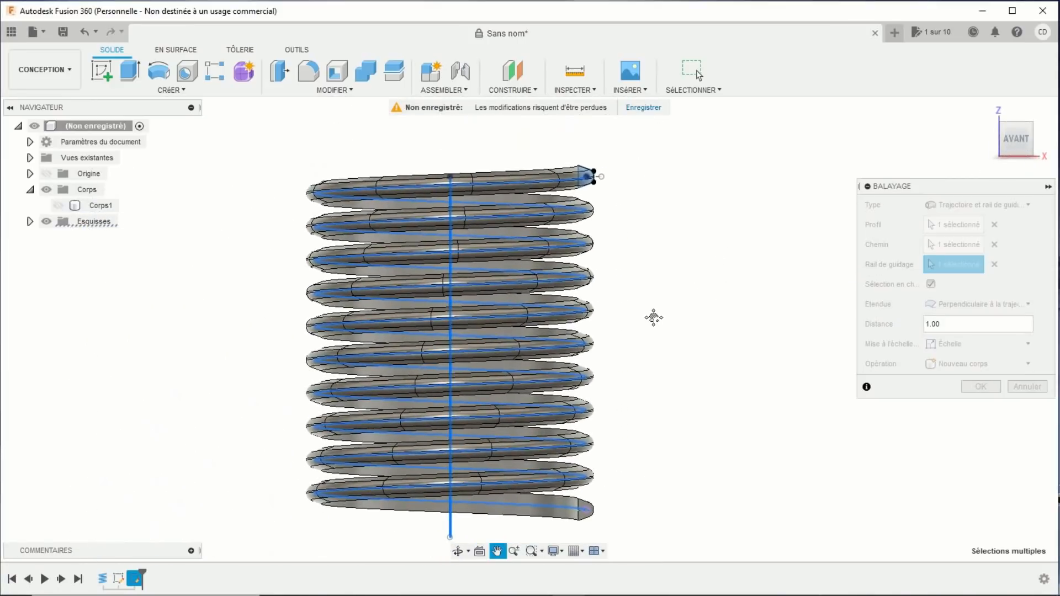
left_click(979, 386)
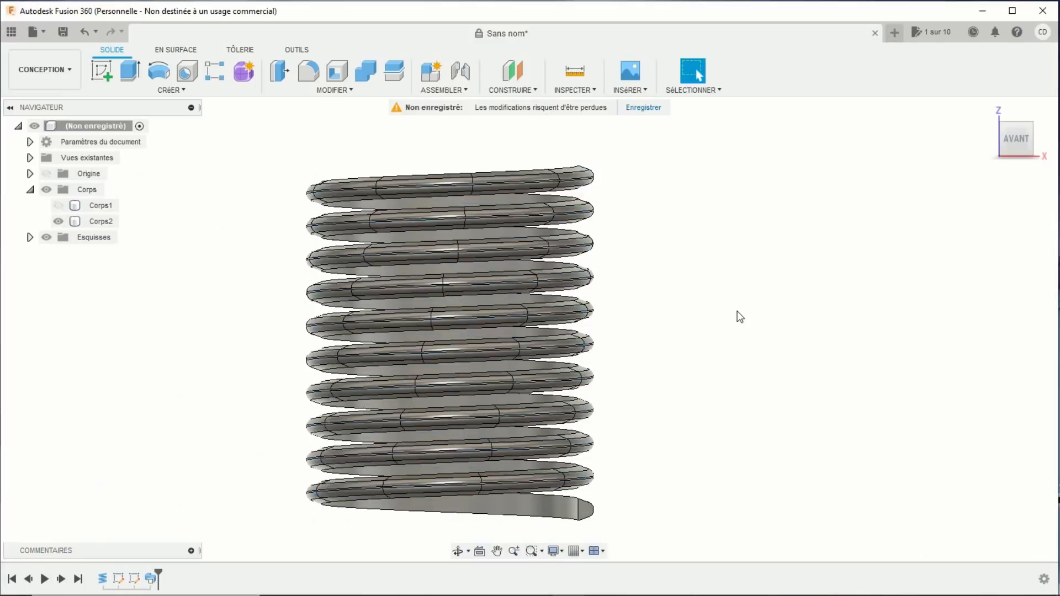
- Sketch a rectangle about 12.7 mm wide and 46 mm tall on the front plane, left of the axis and extending beyond both thread ends
middle_click_drag(737, 310, 686, 300)
scroll(731, 298, "down", 4)
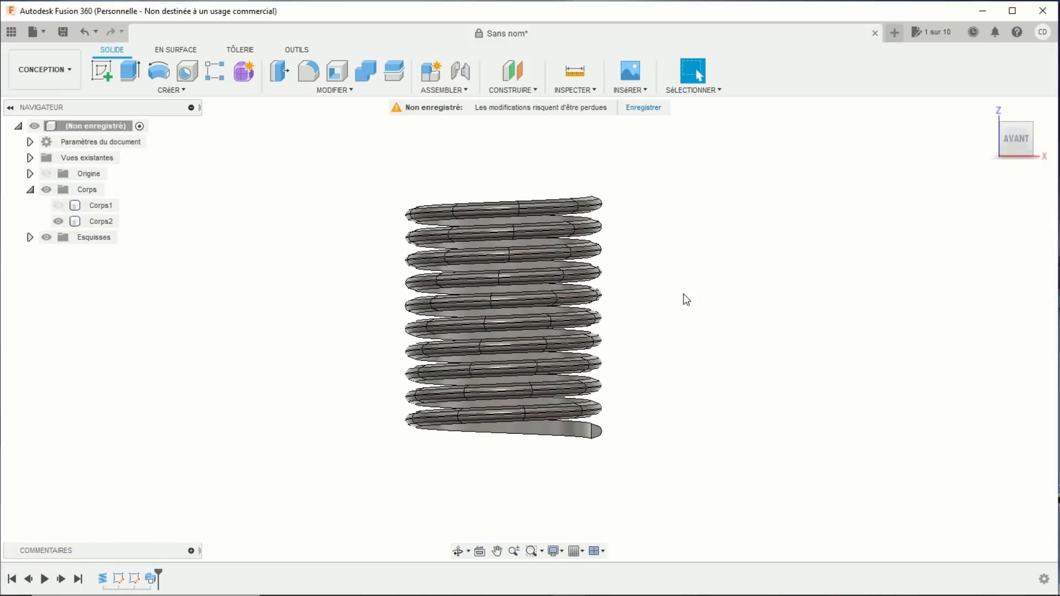
left_click(108, 75)
left_click(547, 176)
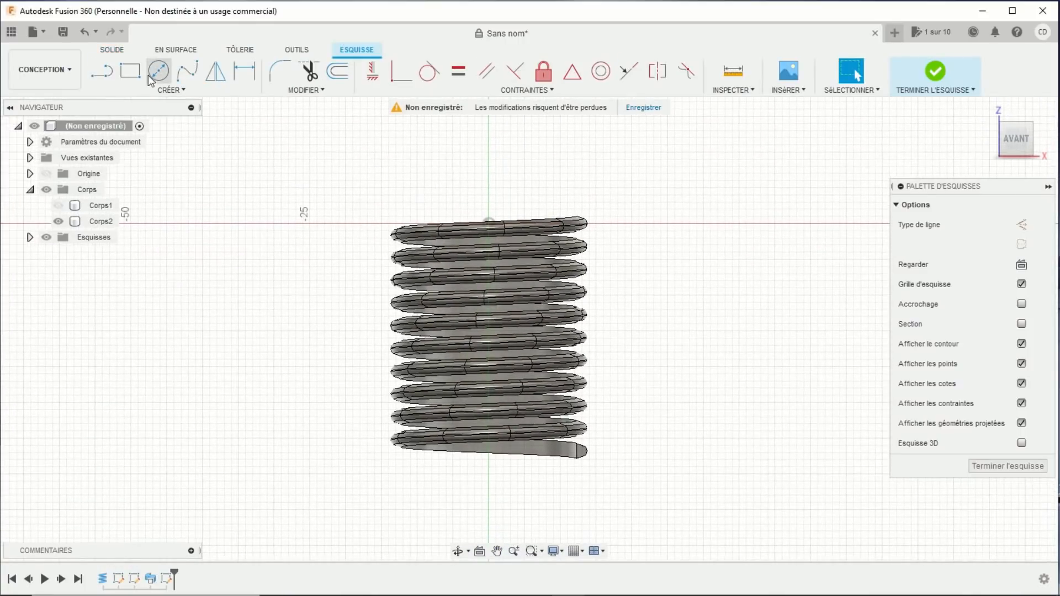
left_click(137, 70)
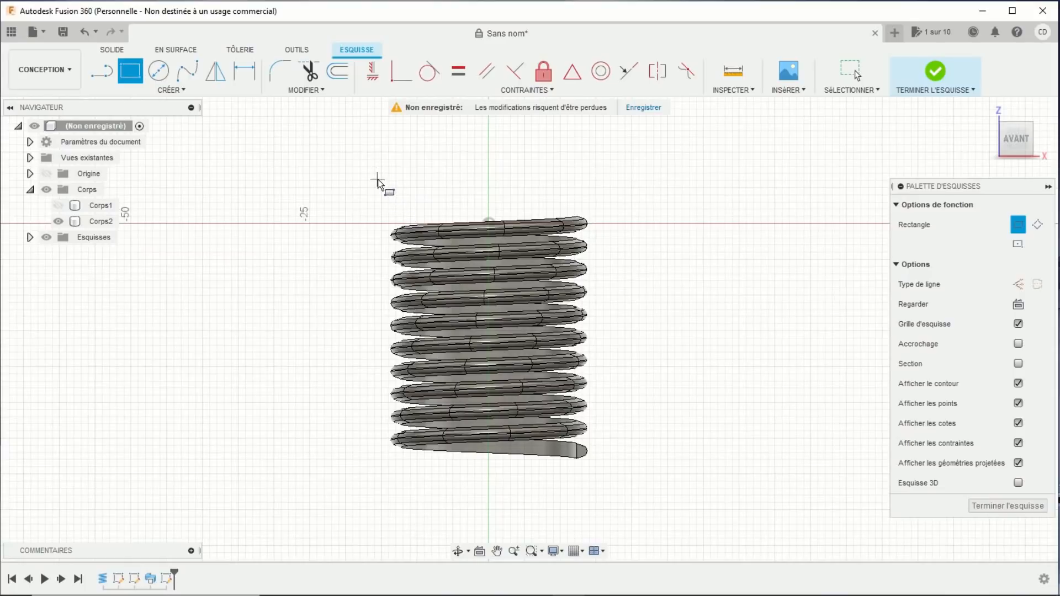
left_click(382, 165)
left_click(472, 493)
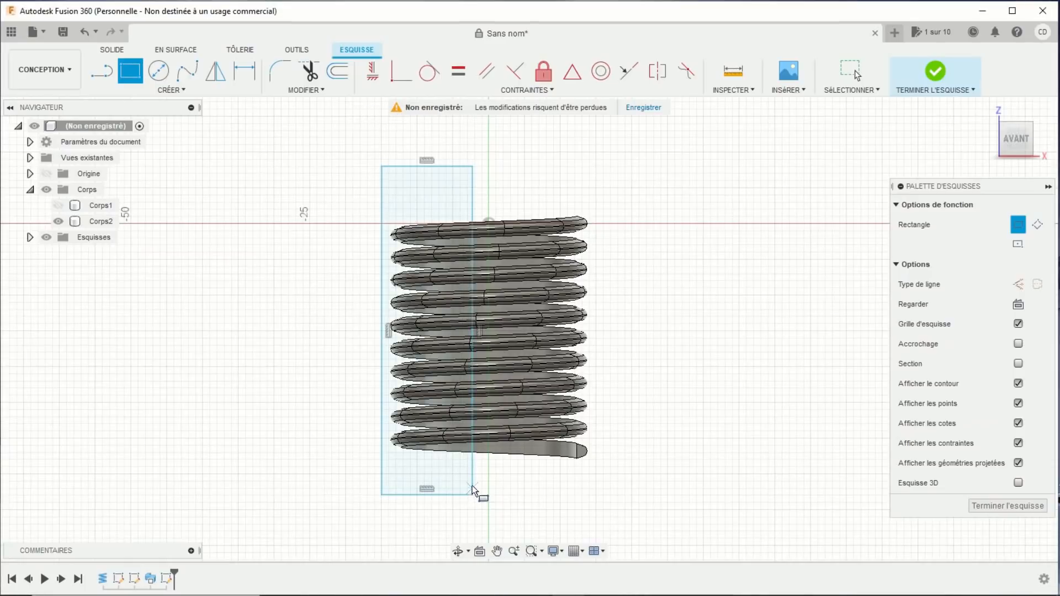
key("Escape")
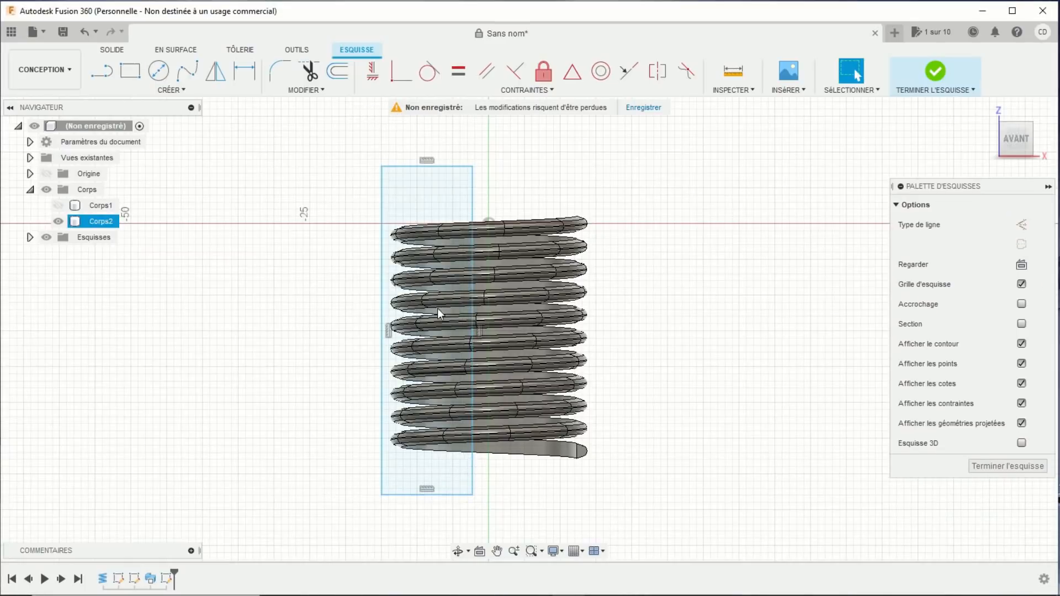
- Constrain the rectangle's right vertical edge to be coincident with the sketch origin
left_click(400, 71)
left_click(473, 199)
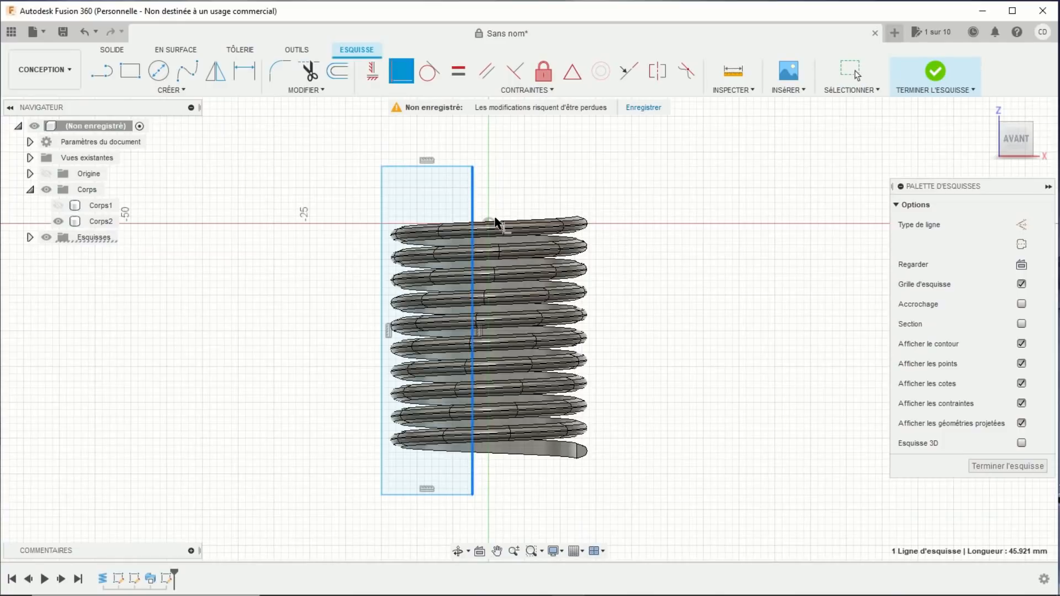
left_click(489, 223)
- Dimension the rectangle's width as 24.51/2 mm and finish the sketch
key("d")
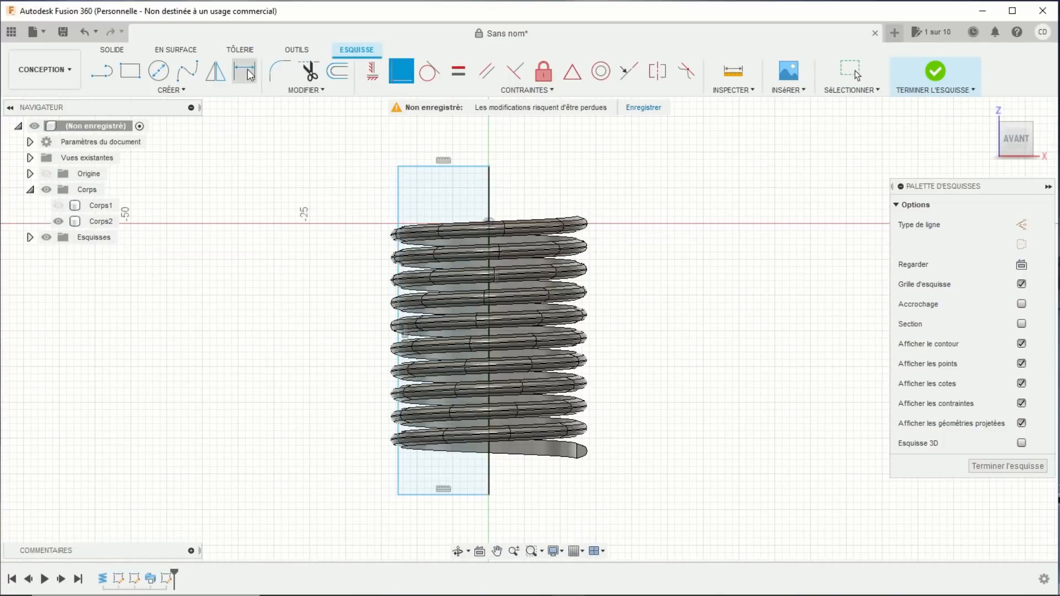
left_click(421, 165)
left_click(409, 149)
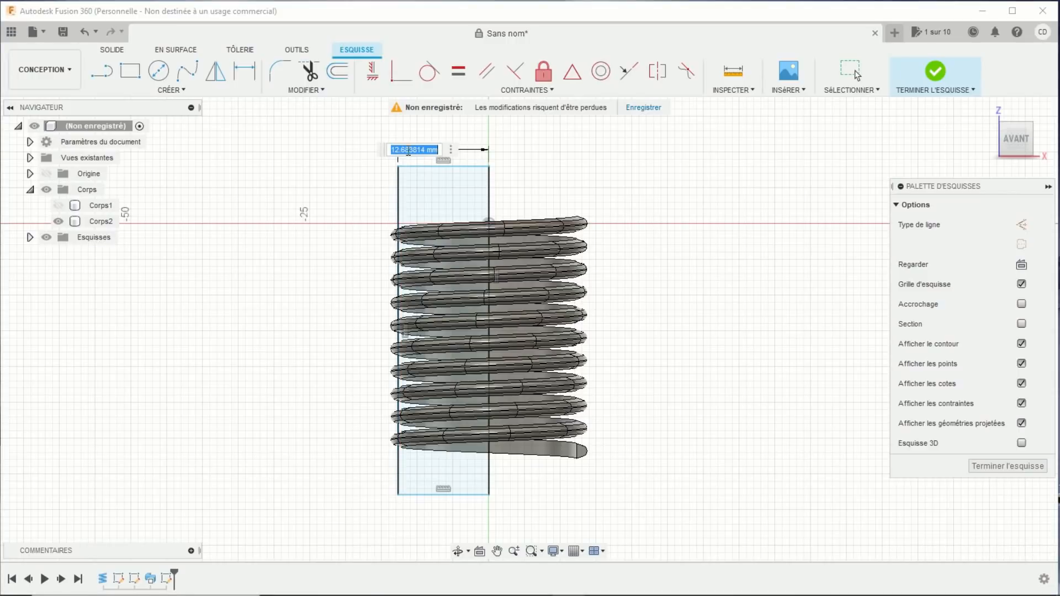
type("24.51/2")
key("Return")
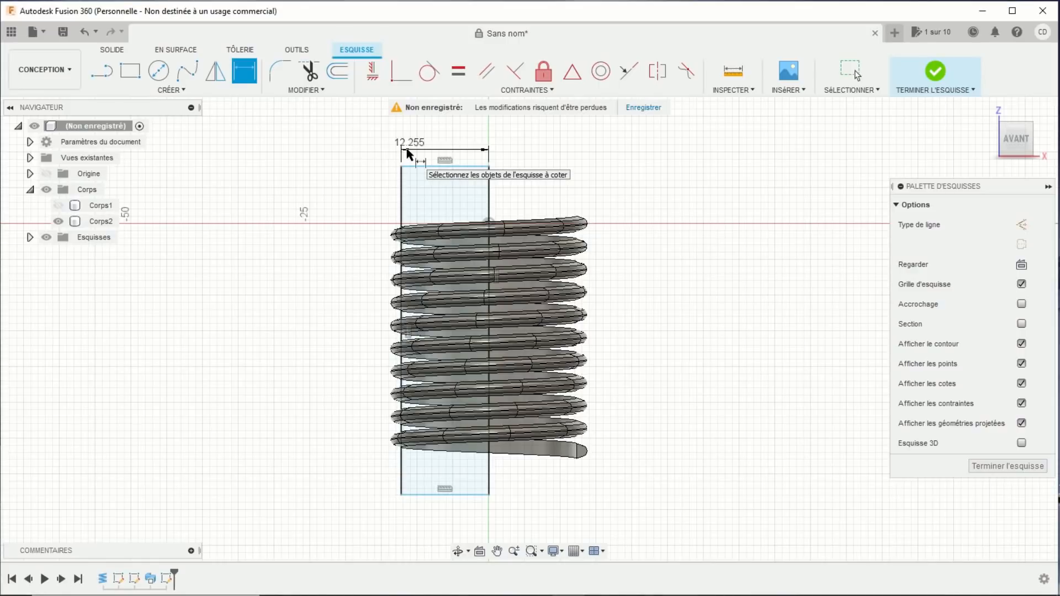
left_click(907, 95)
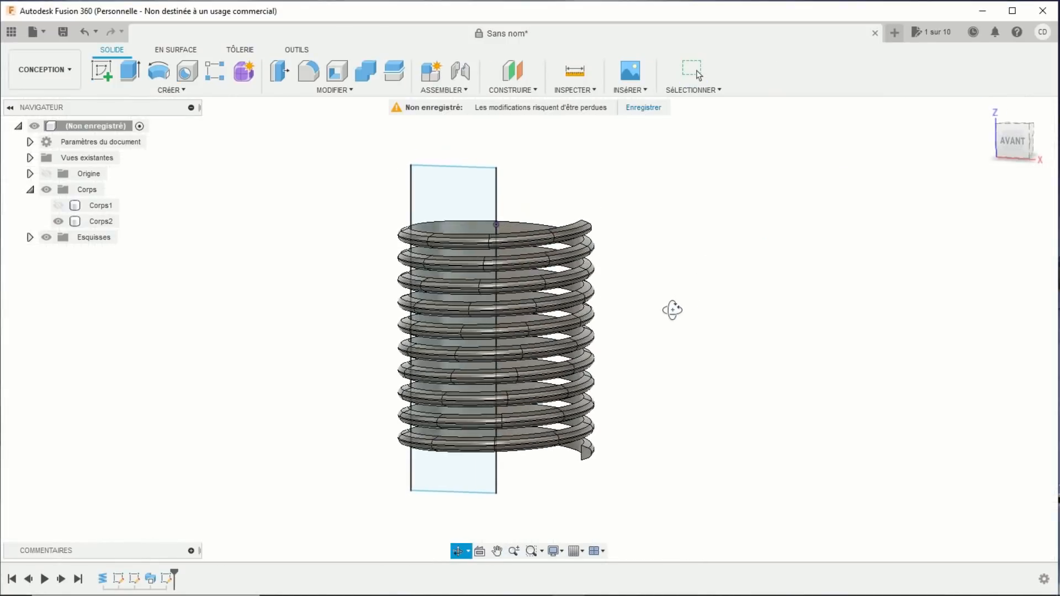
- Revolve the rectangle 360 degrees about its edge on the thread axis, joining the resulting cylinder to the thread
left_click(158, 73)
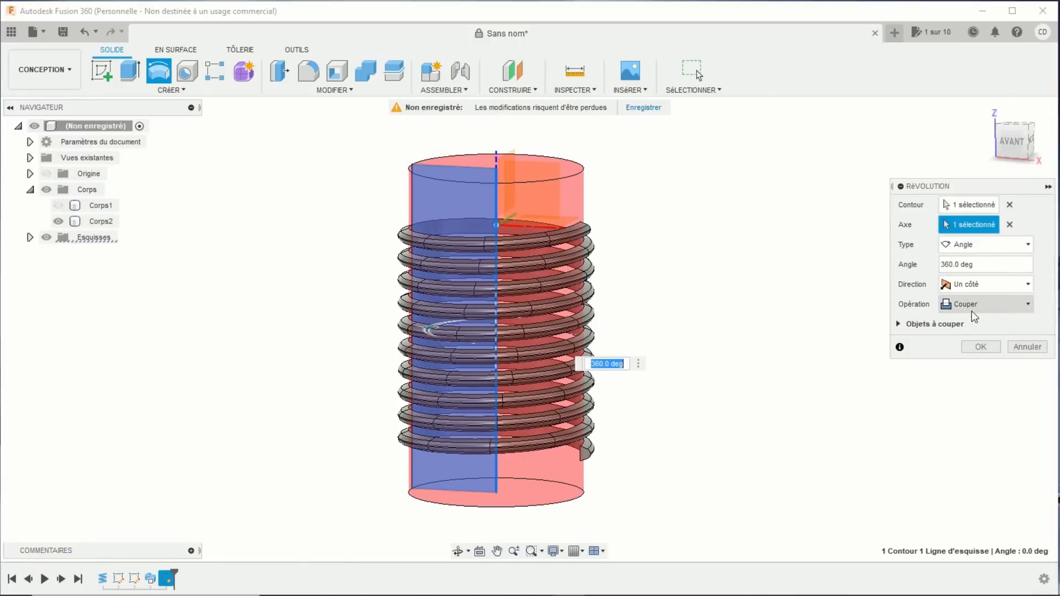
left_click(980, 305)
left_click(976, 337)
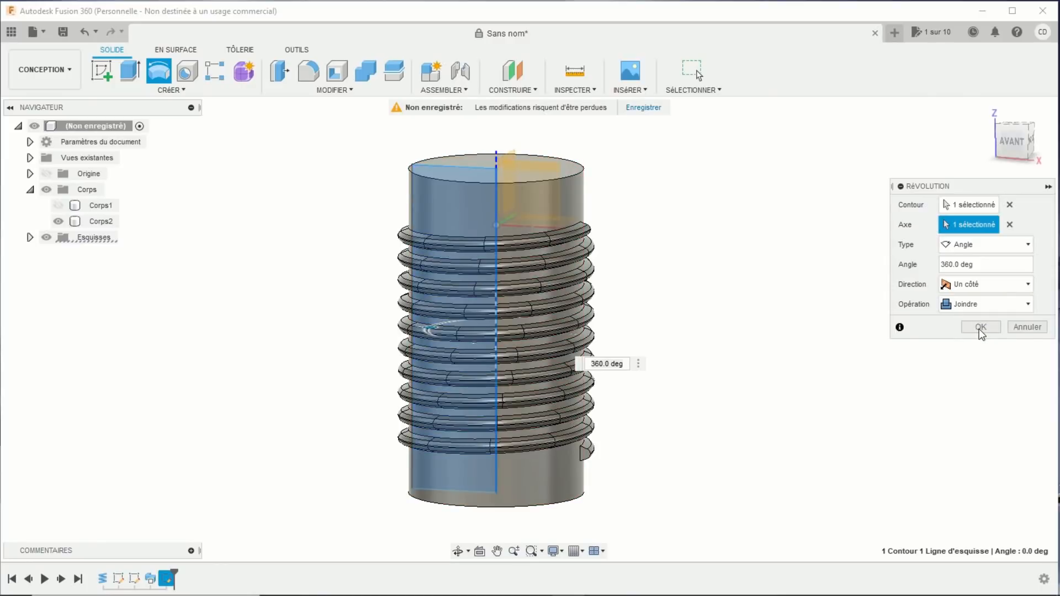
left_click(981, 328)
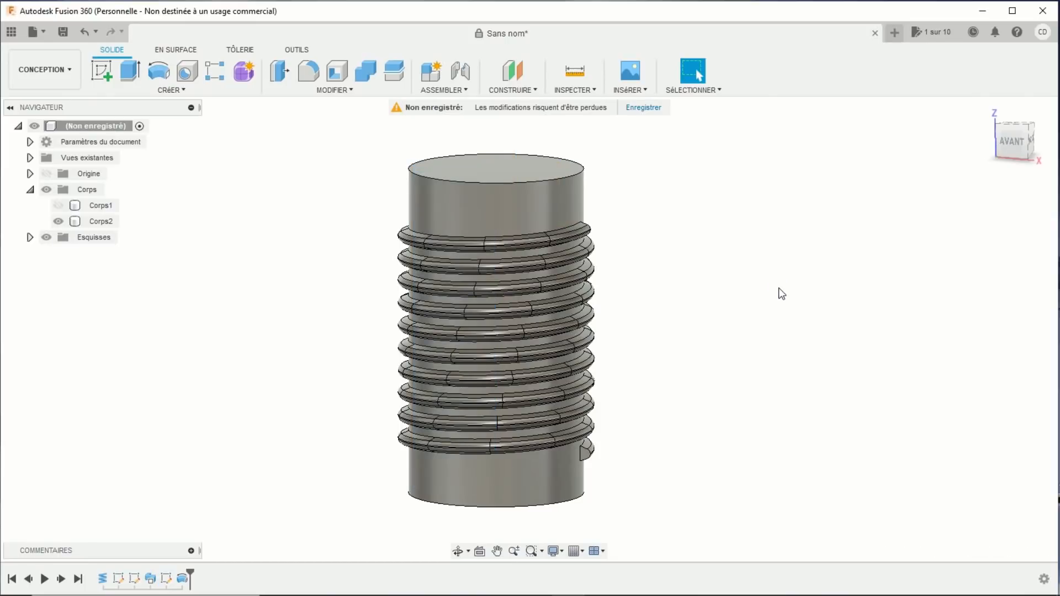
- Fillet both helical root edges where the thread meets the core cylinder with a 0.64 mm radius
middle_click_drag(696, 304, 651, 312)
middle_click_drag(651, 312, 643, 296)
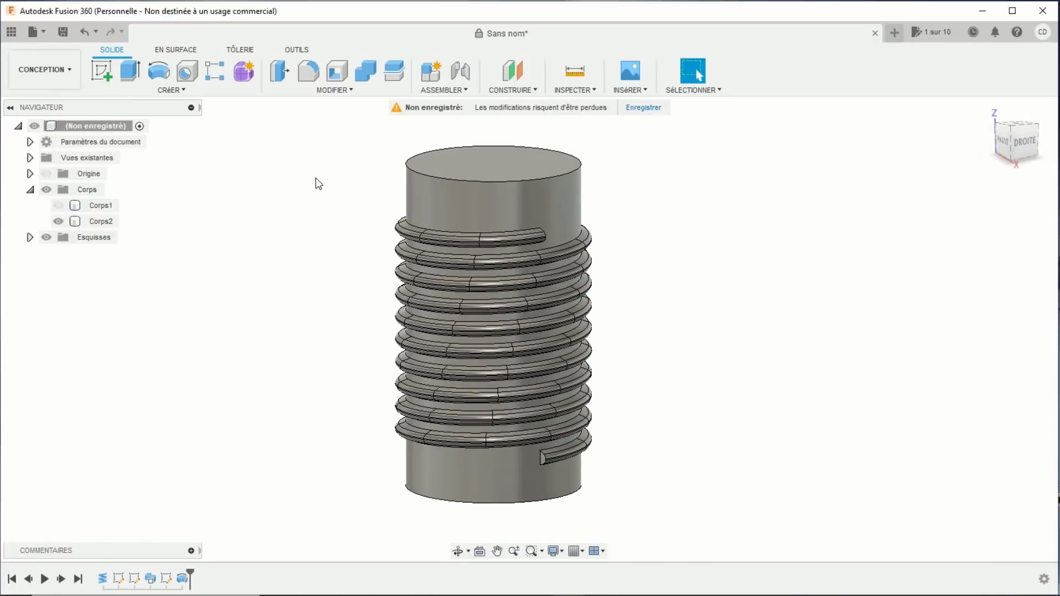
left_click(308, 71)
scroll(363, 209, "up", 4)
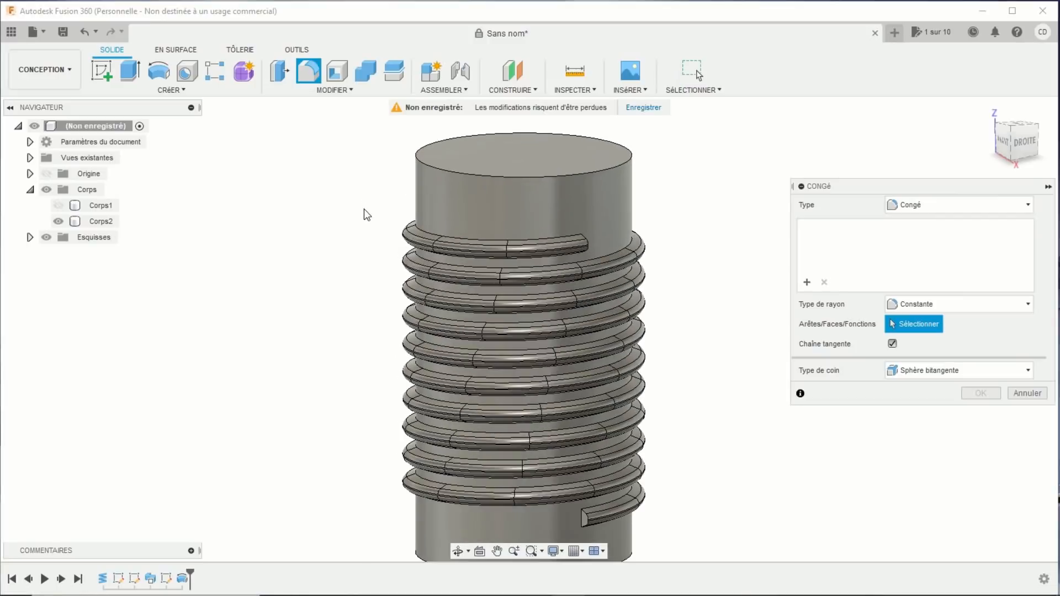
left_click(464, 246)
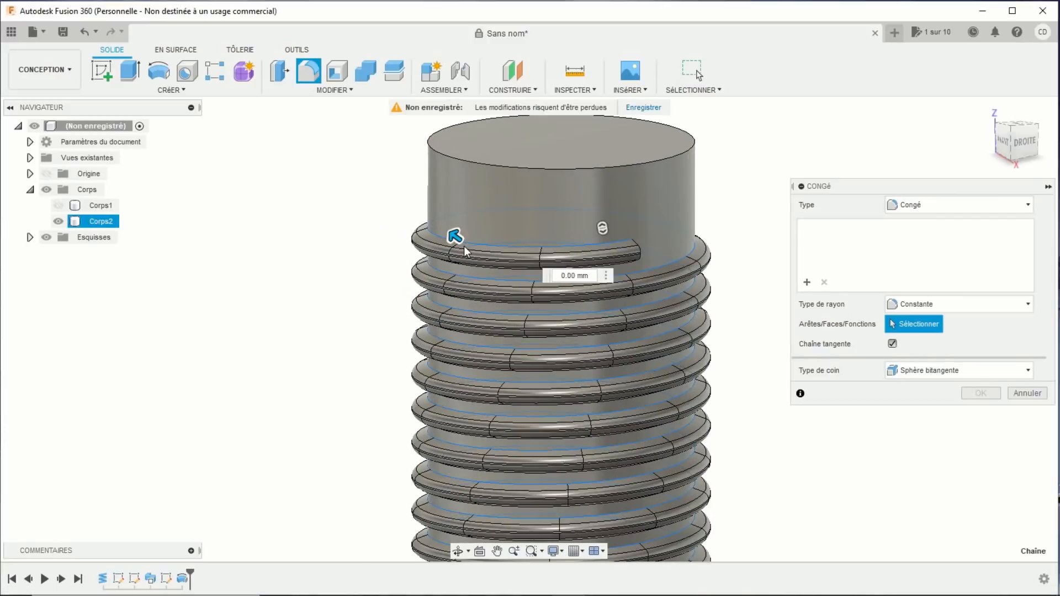
middle_click_drag(487, 282, 509, 231, "shift")
left_click(511, 219)
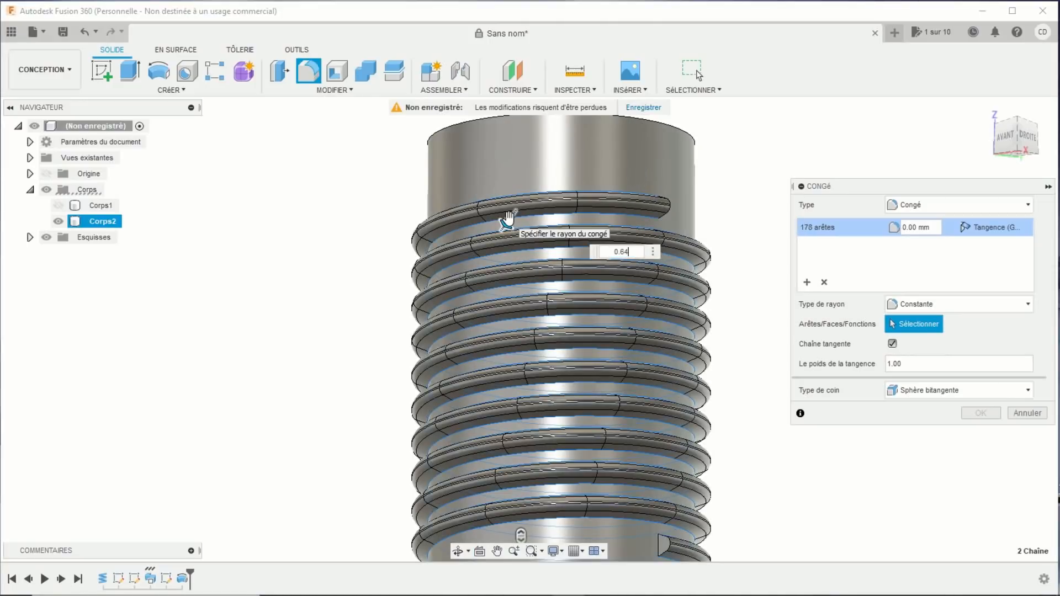
key("Return")
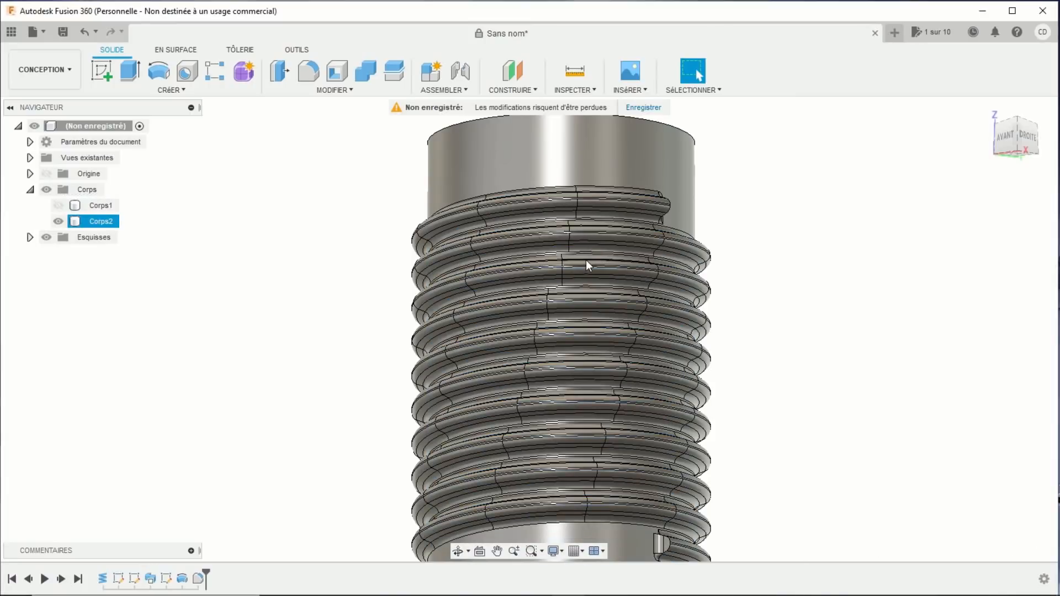
- Sketch a rectangle about 22.4 mm wide on the front plane, from outside the thread to just short of the axis, within the thread's height
scroll(586, 260, "down", 2)
middle_click_drag(585, 260, 477, 292, "shift")
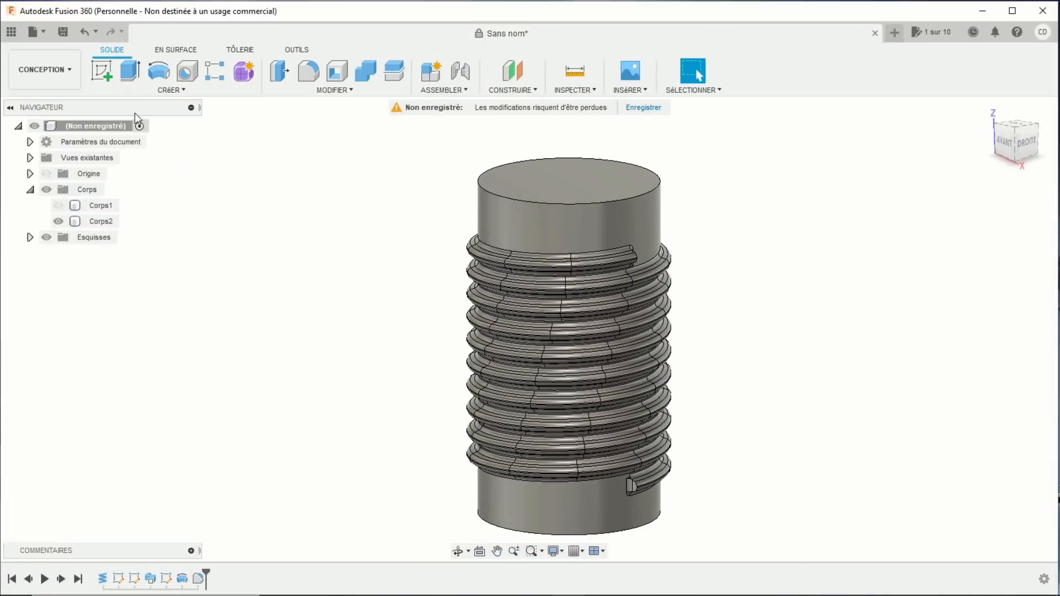
left_click(102, 74)
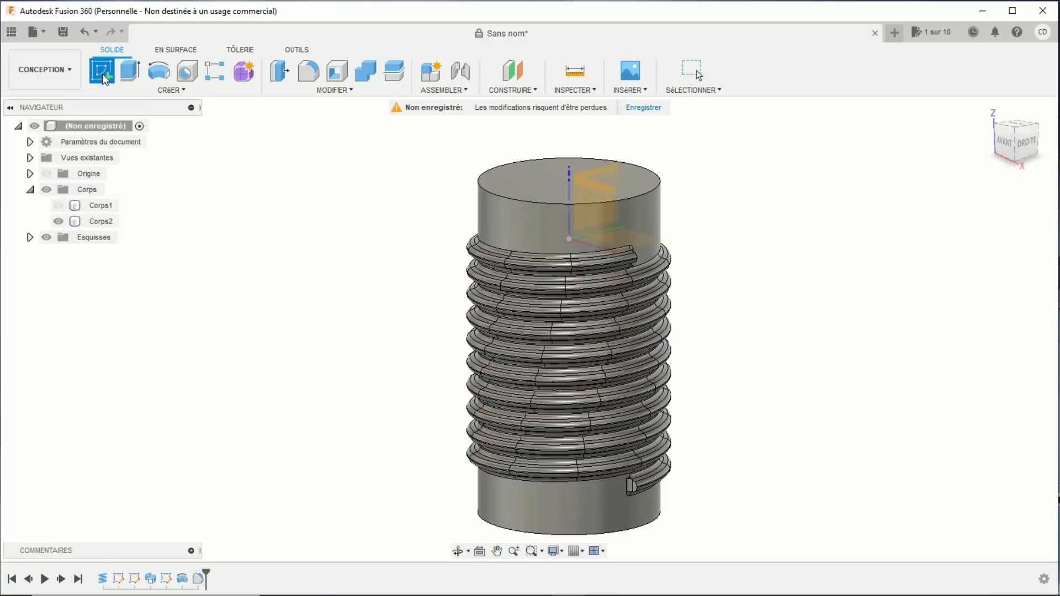
left_click(605, 220)
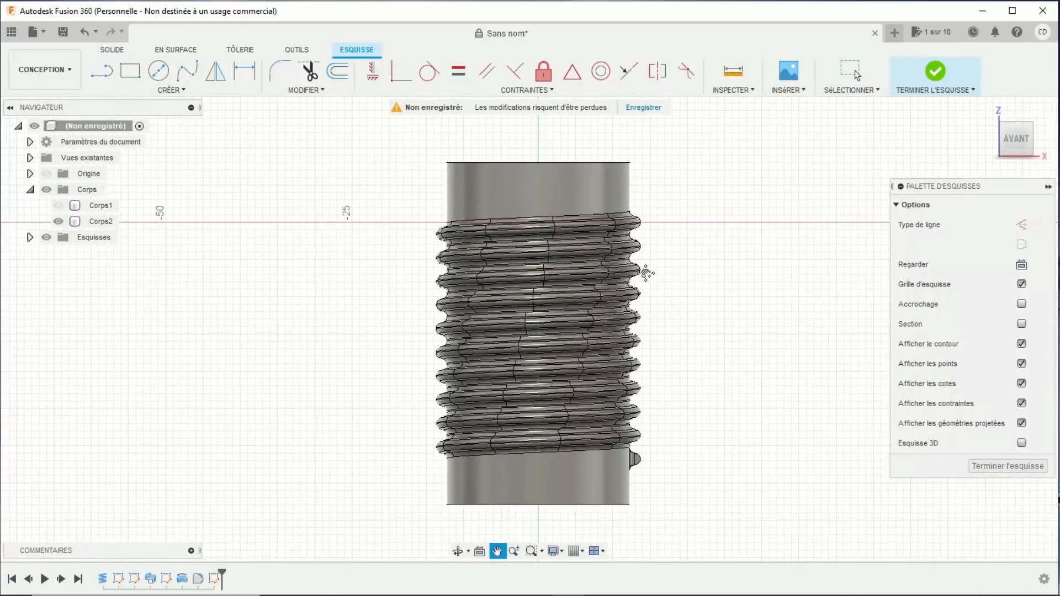
left_click(127, 72)
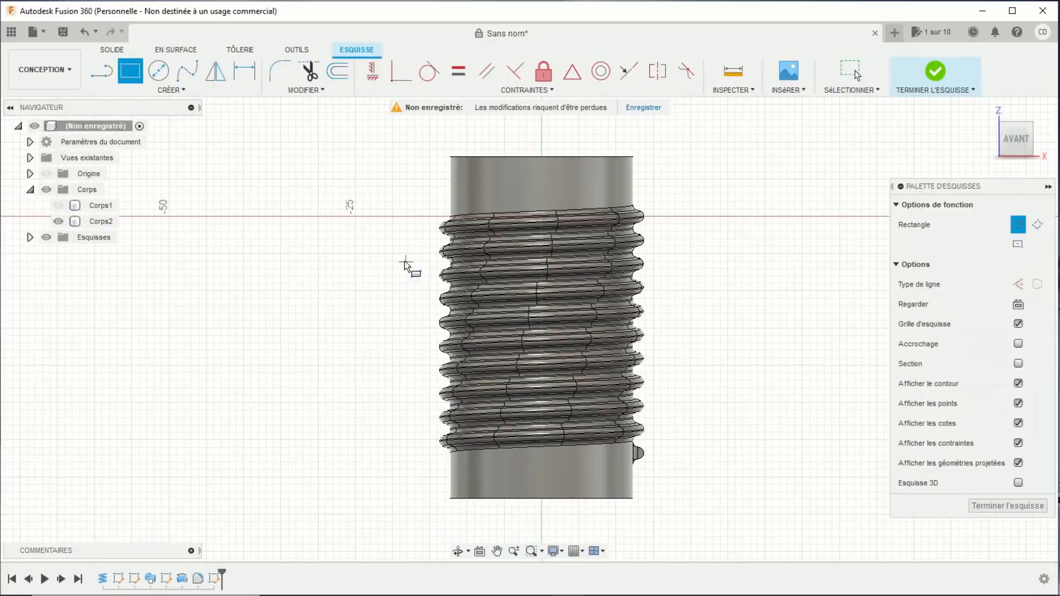
left_click(367, 253)
left_click(450, 397)
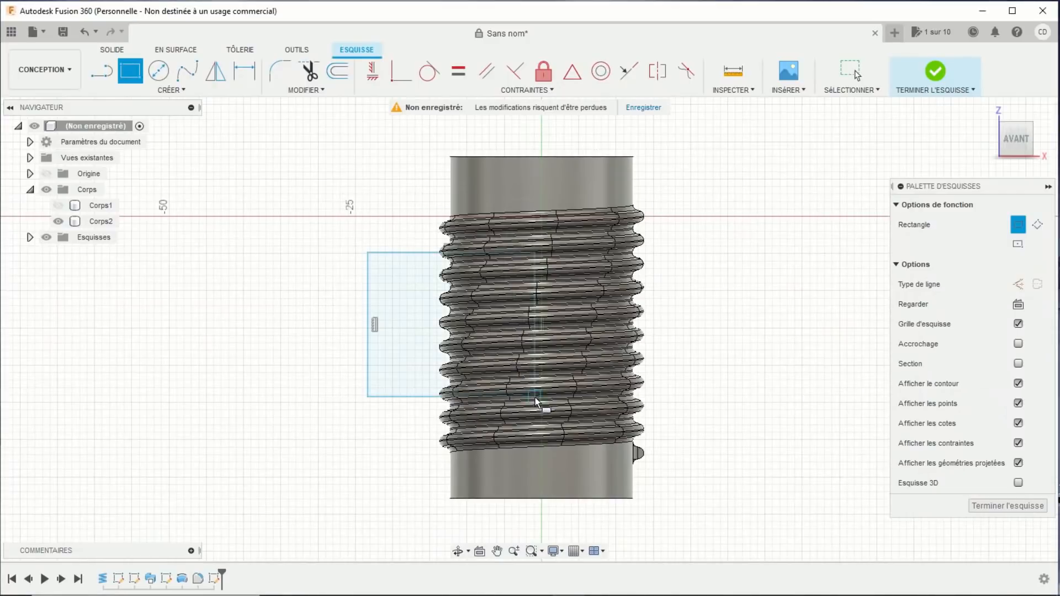
- Dimension the rectangle's height and width as 20 mm each
key("d")
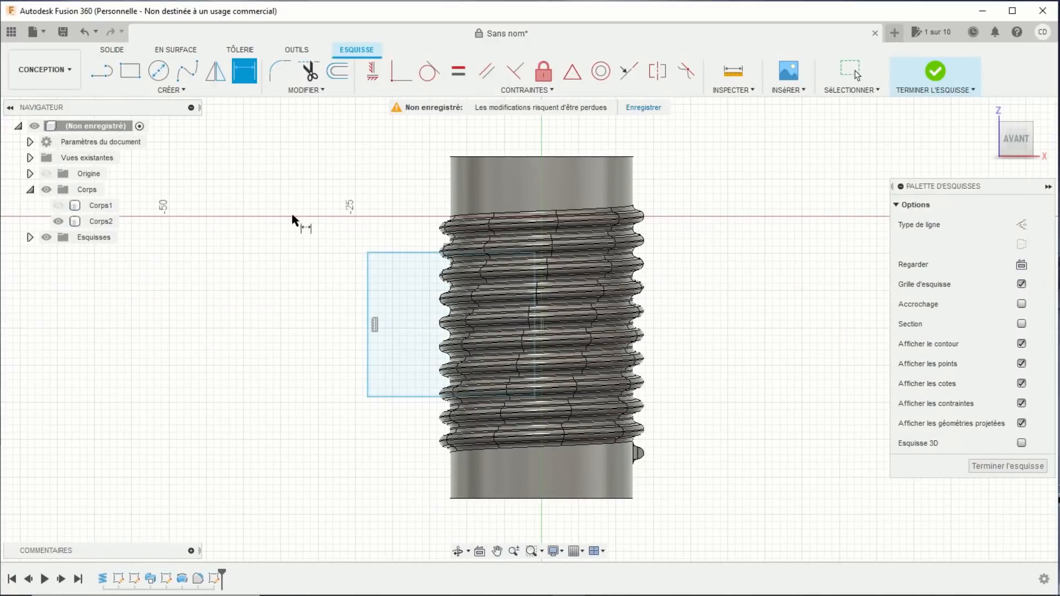
left_click(365, 295)
left_click(338, 294)
type("20")
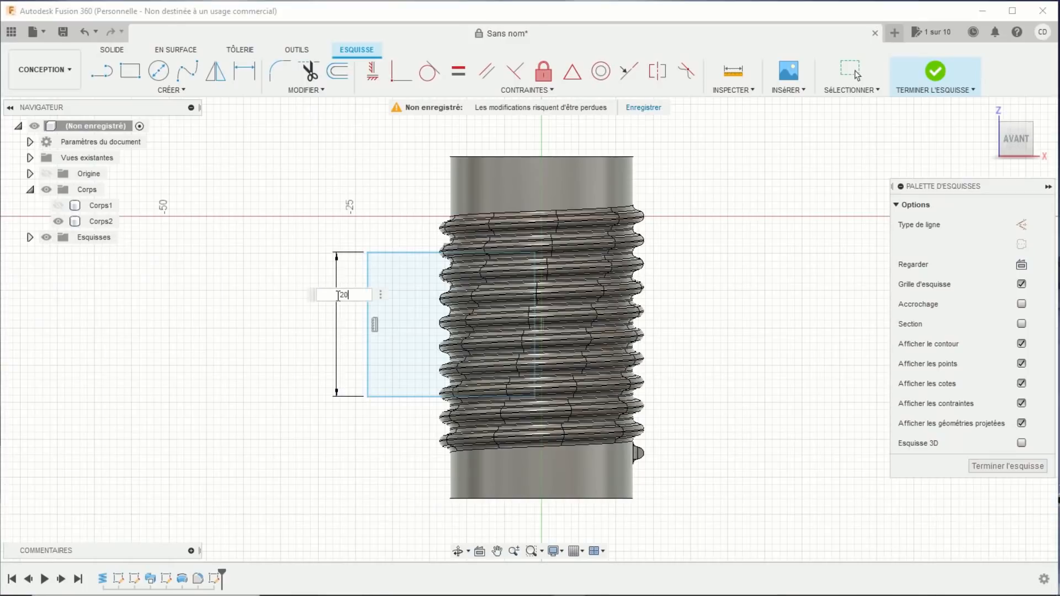
key("Return")
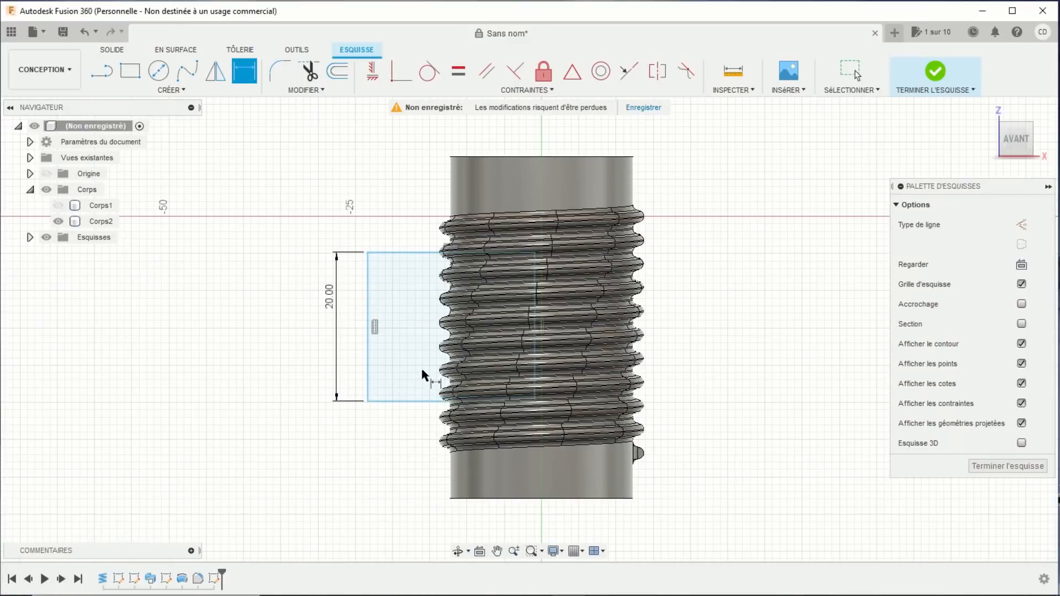
left_click(398, 402)
left_click(385, 433)
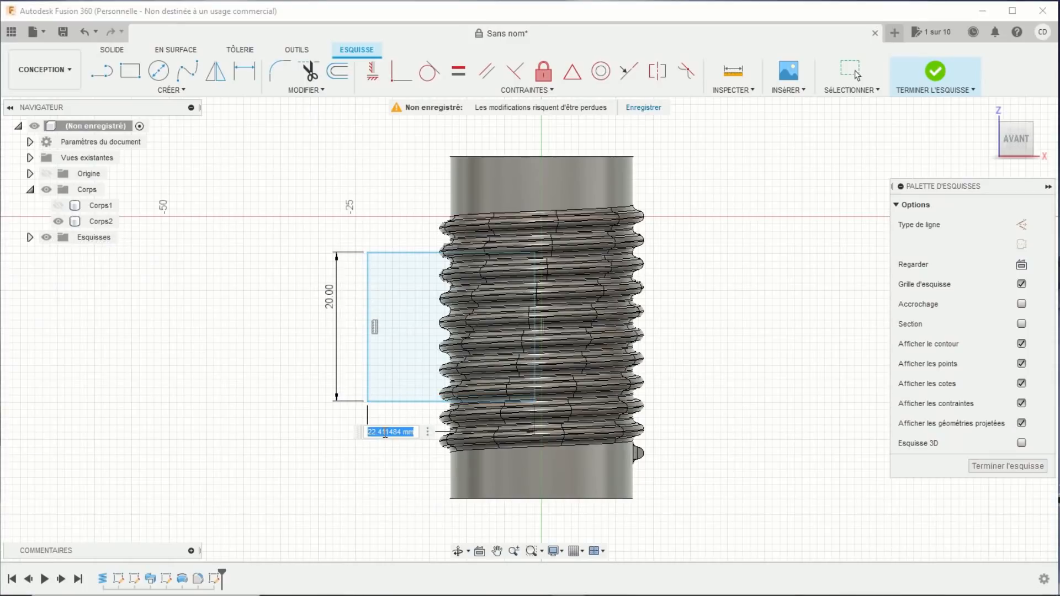
type("20")
key("Return")
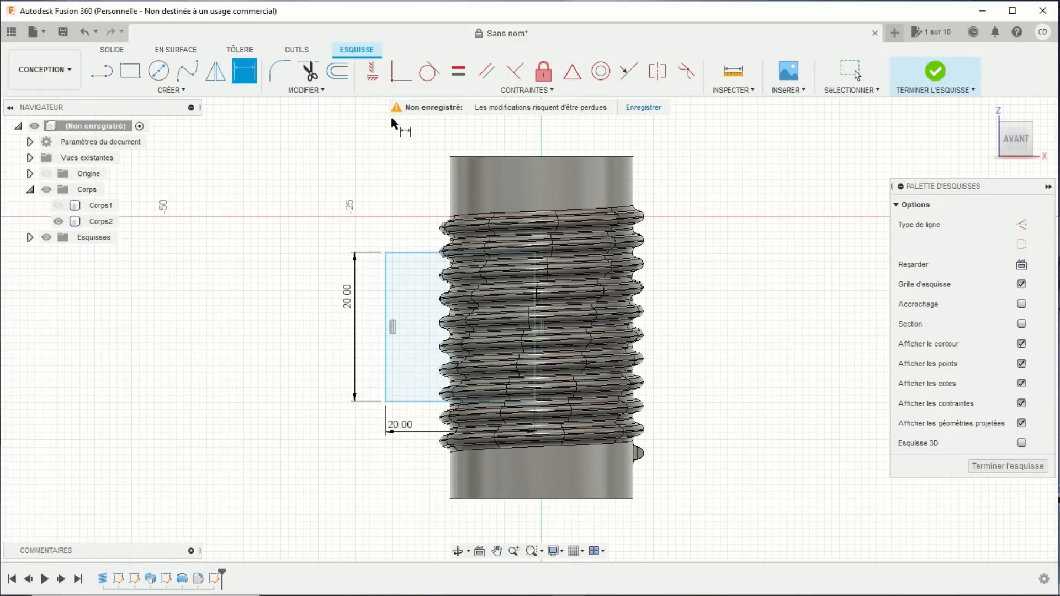
- Constrain the rectangle's inner vertical edge to be coincident with the sketch origin and finish the sketch
left_click(401, 71)
left_click(535, 269)
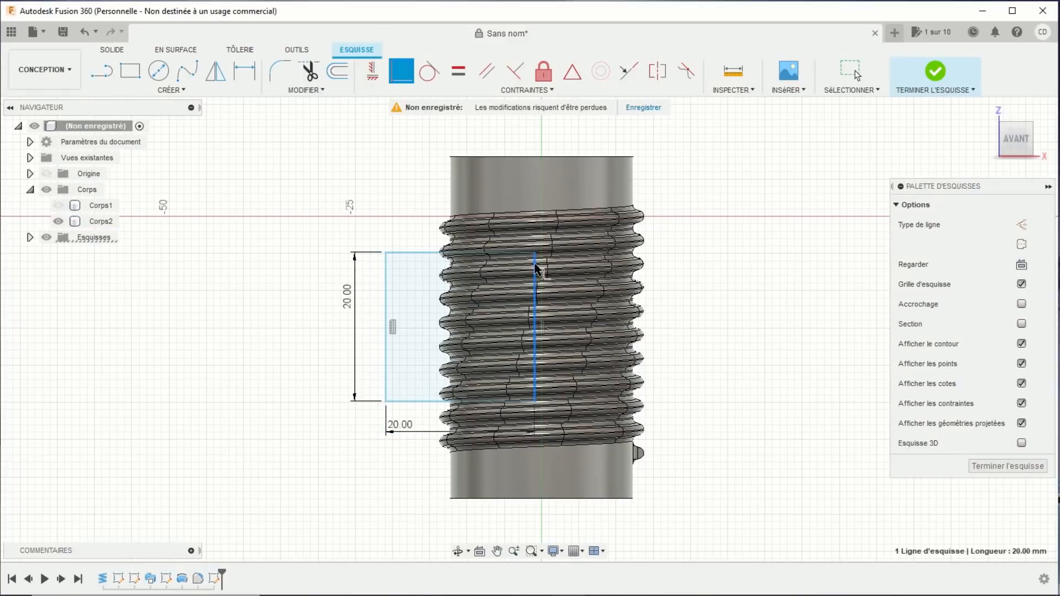
left_click(543, 224)
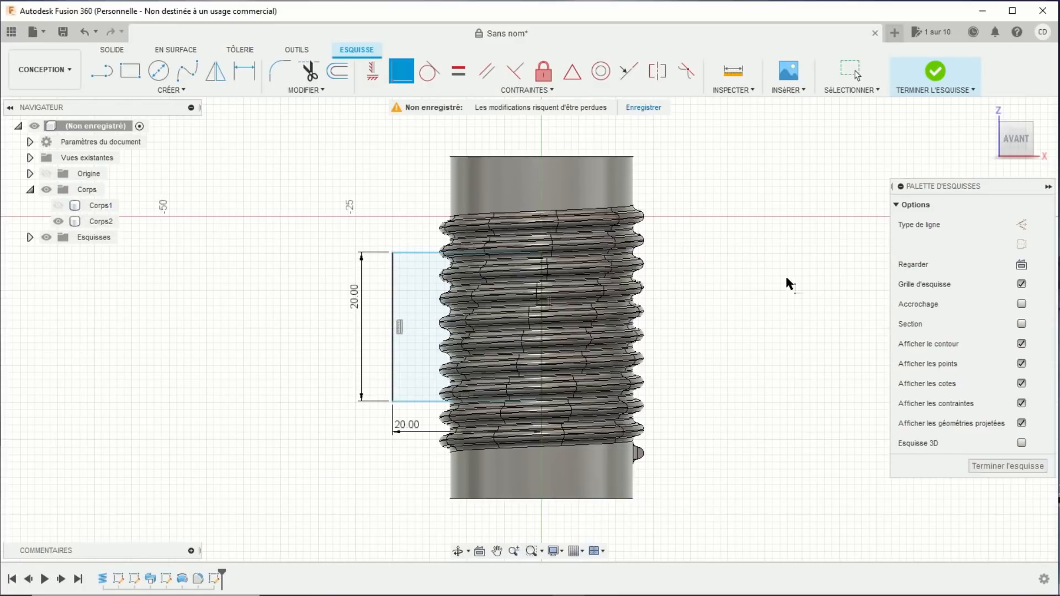
left_click(940, 73)
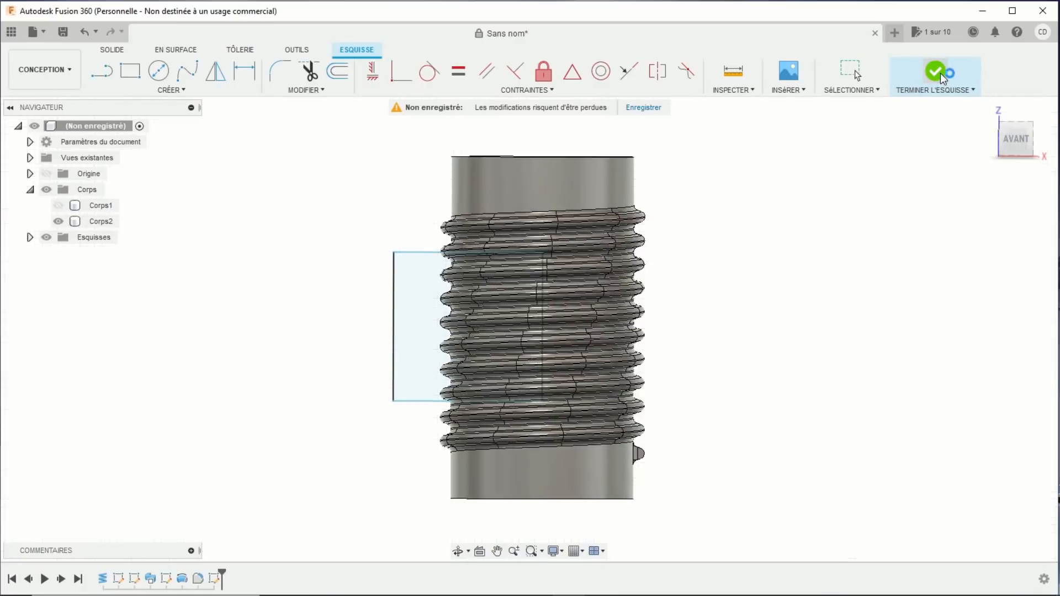
- Revolve the 20 mm square 360 degrees about its edge on the thread axis as a new body
middle_click_drag(717, 355, 740, 363)
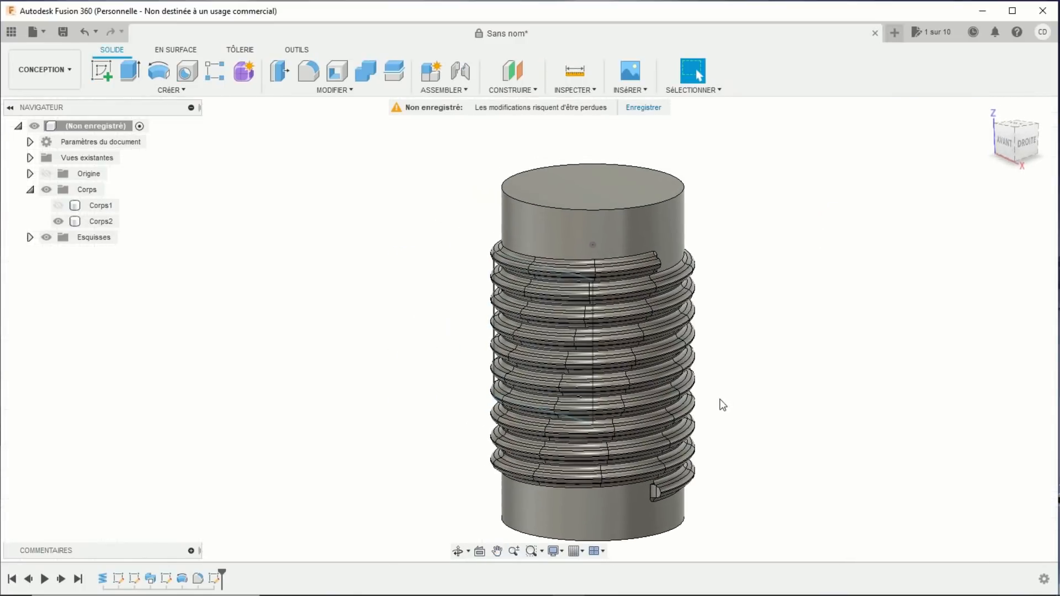
middle_click_drag(723, 405, 736, 345, "shift")
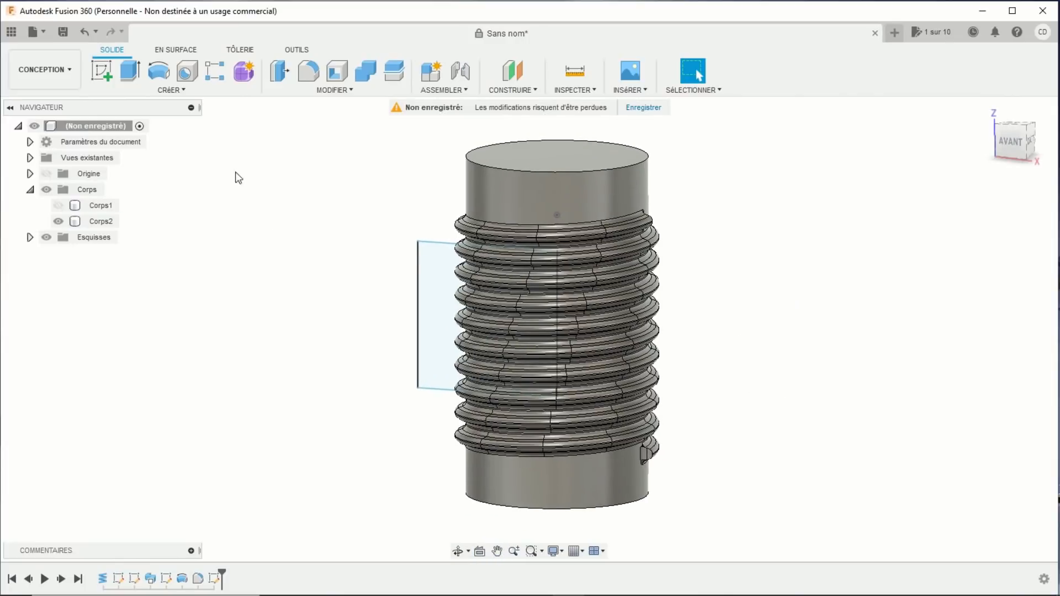
left_click(159, 71)
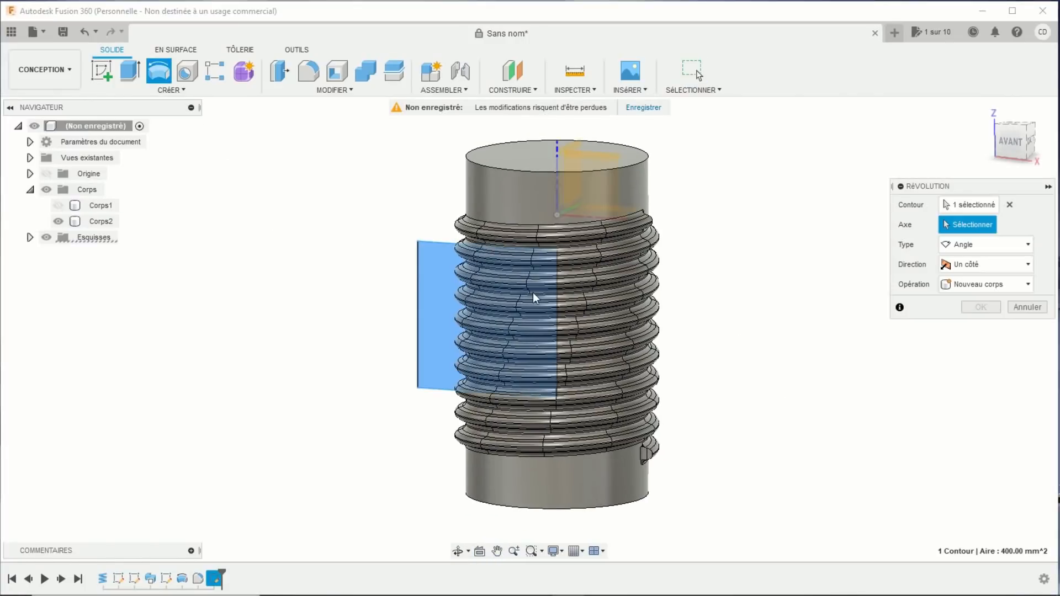
left_click(557, 288)
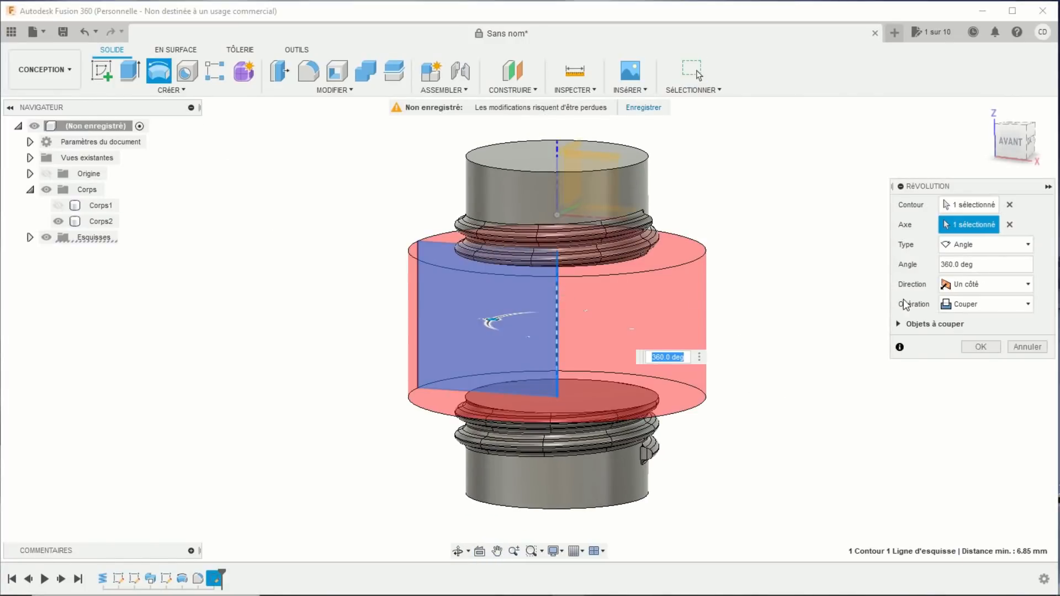
left_click(966, 304)
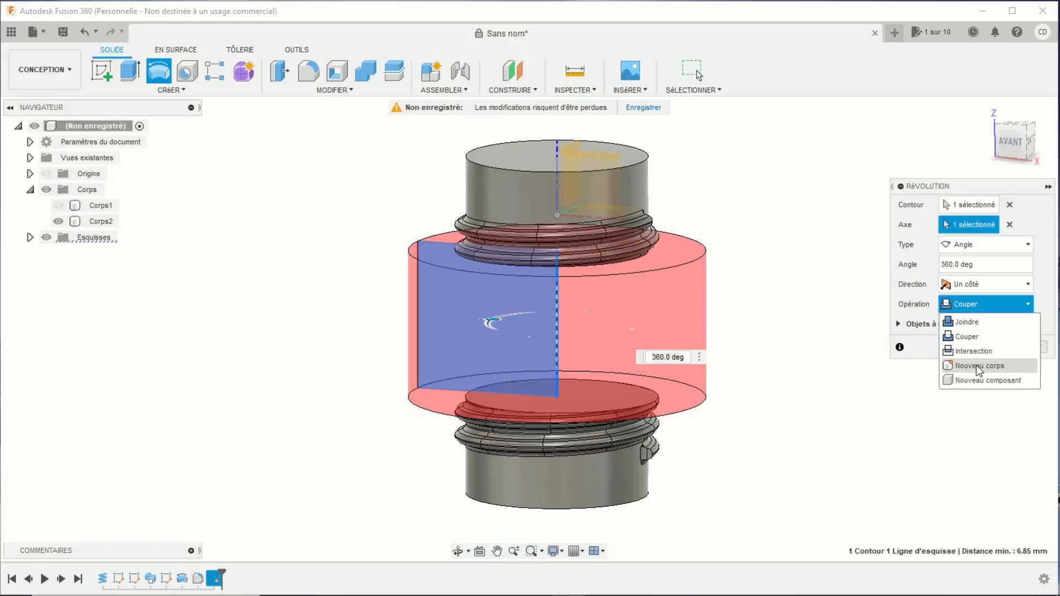
left_click(976, 366)
left_click(979, 327)
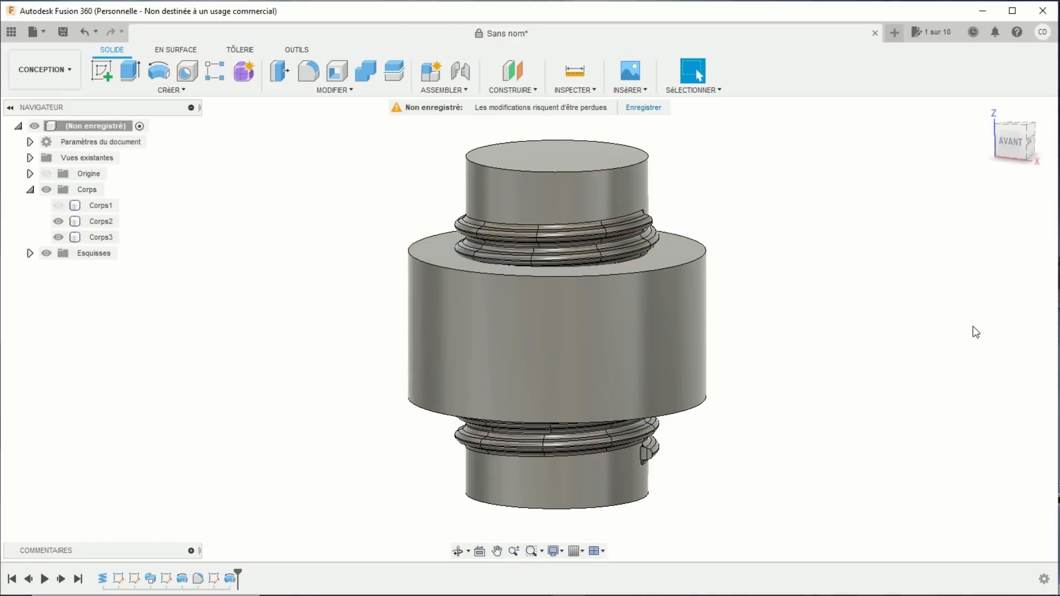
- Cut the threaded cylinder out of the new outer cylinder with Combine, without keeping the tool body
middle_click_drag(826, 324, 772, 353, "shift")
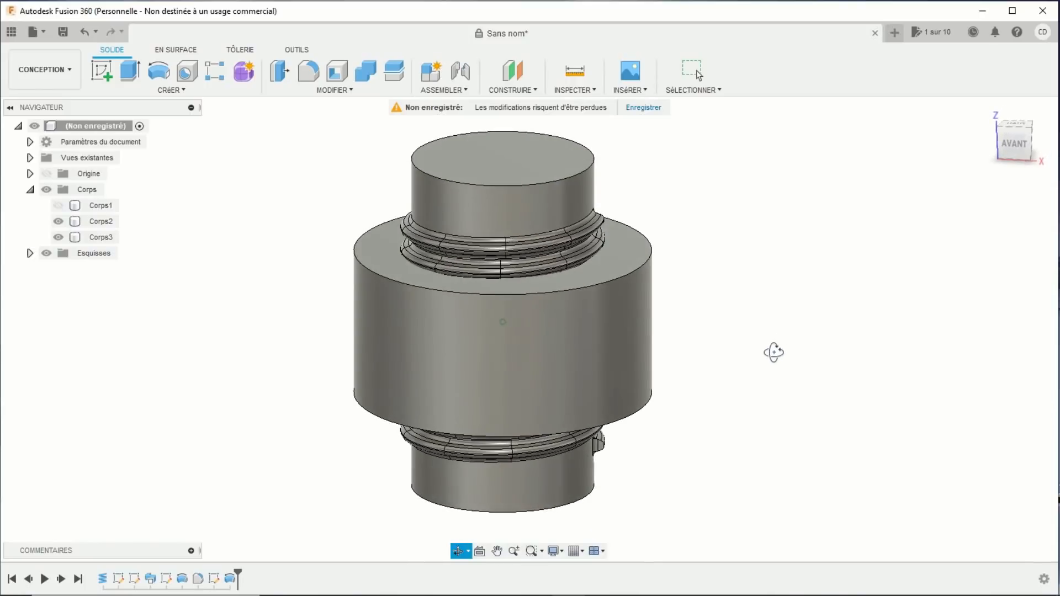
left_click(365, 72)
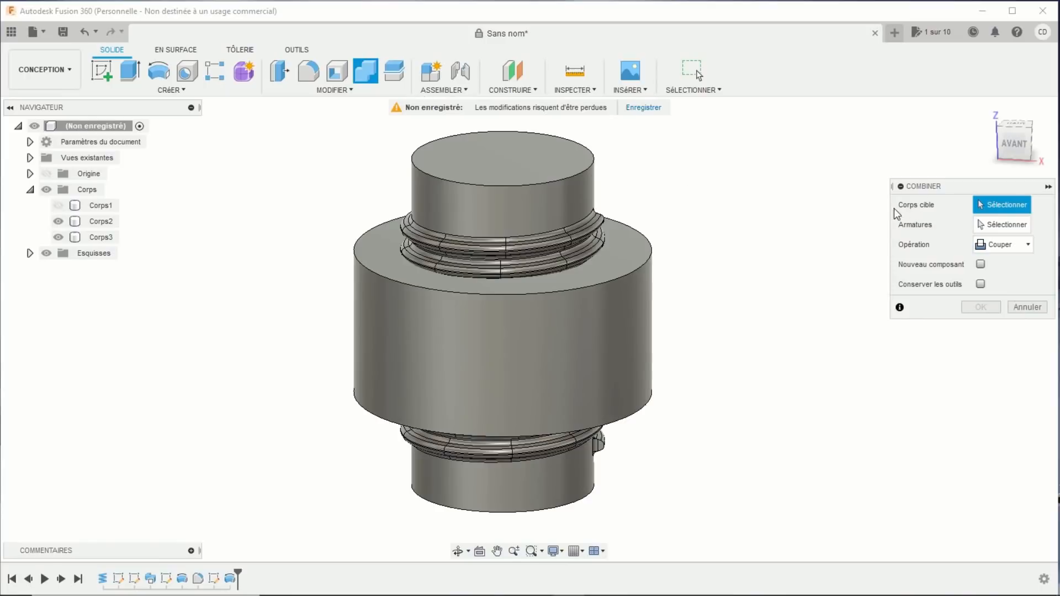
left_click(627, 303)
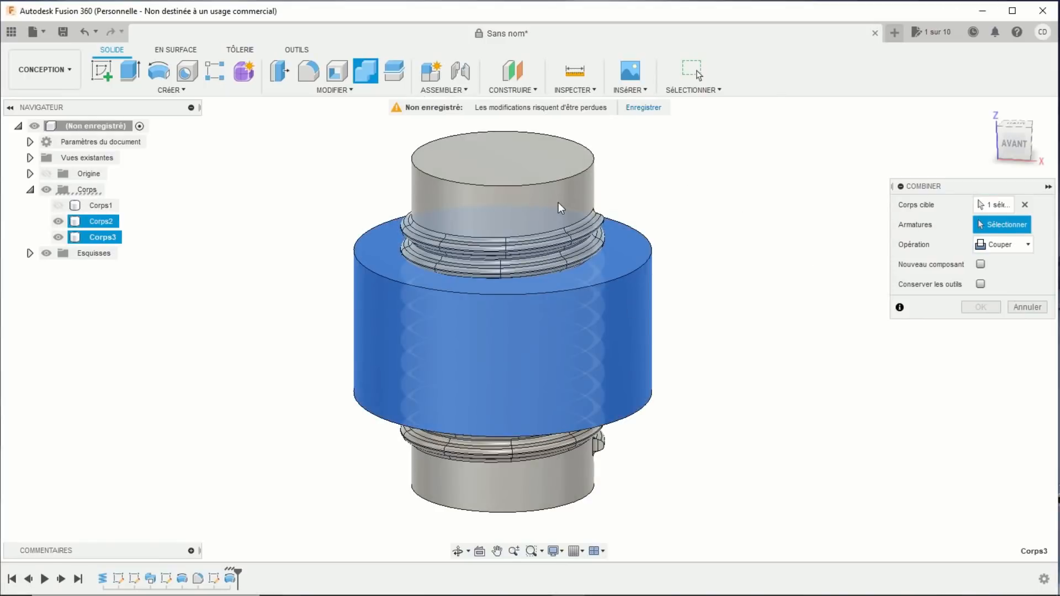
left_click(558, 202)
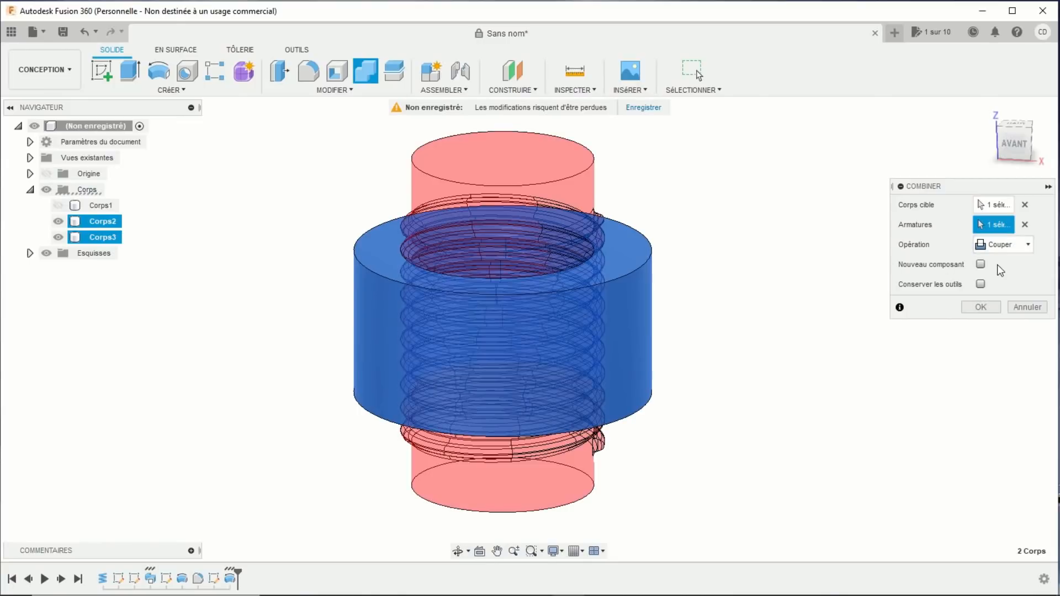
left_click(980, 307)
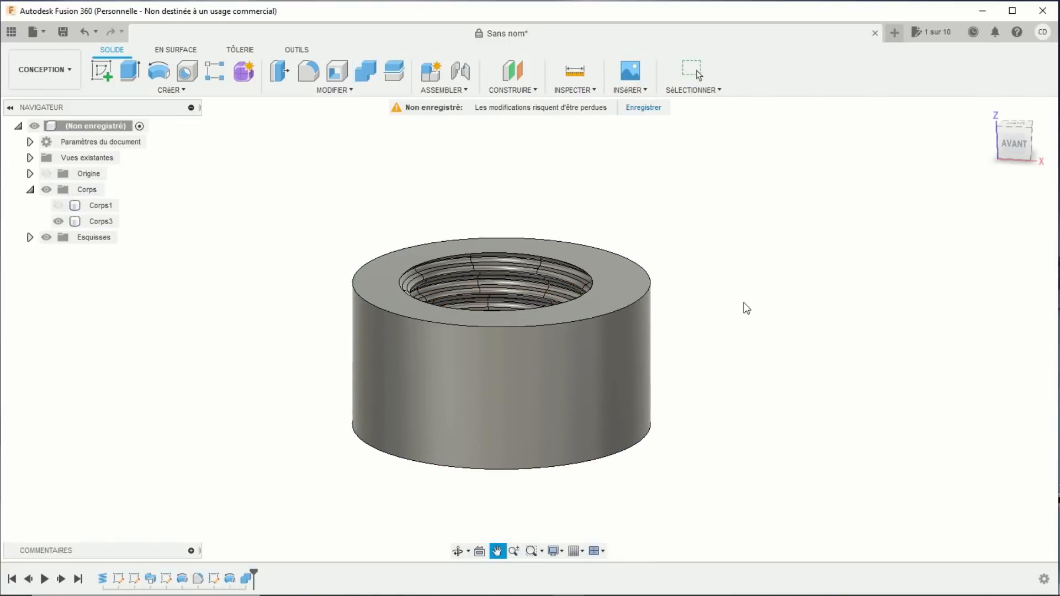
- Export the internally threaded ring body for 3D printing as an STL file named Test 001 in the Fichiers 3D folder
middle_click_drag(707, 288, 671, 291, "shift")
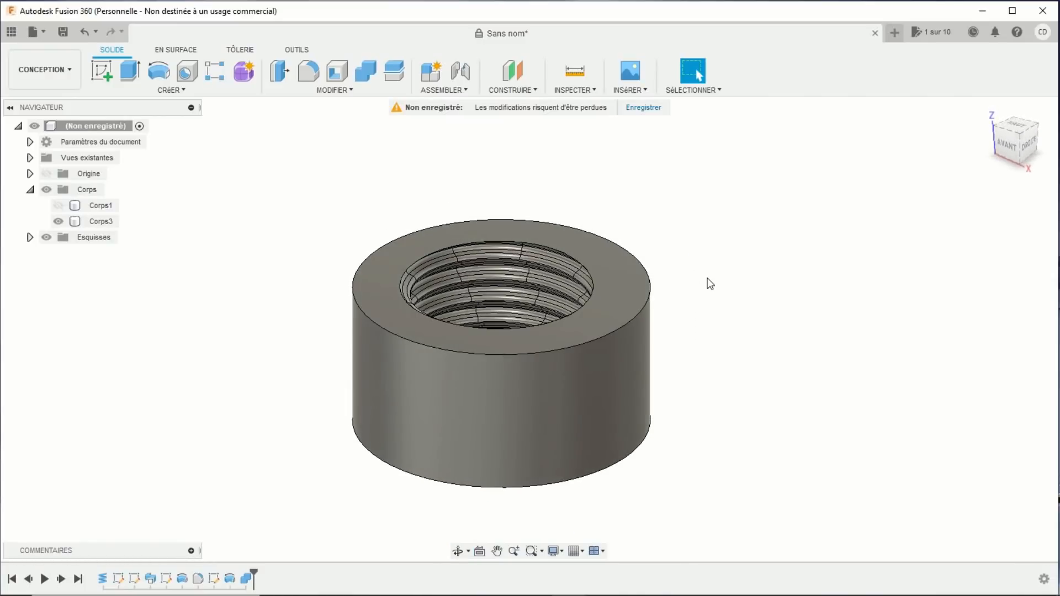
scroll(710, 284, "down", 2)
scroll(757, 279, "up", 3)
mouse_move(743, 279)
middle_mouse_down()
mouse_move(679, 263)
mouse_move(751, 280)
middle_mouse_up()
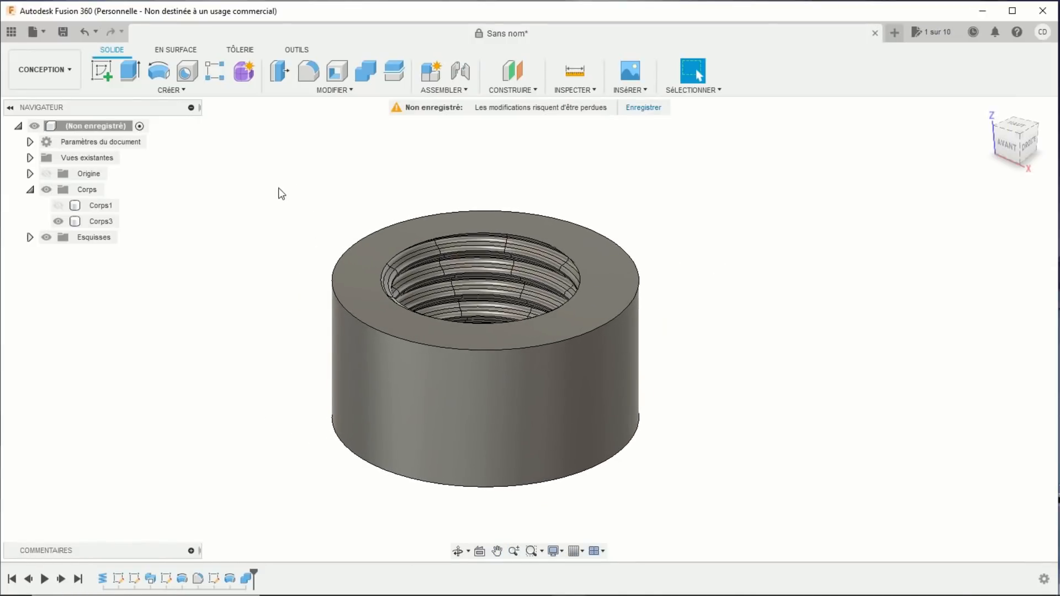
left_click(43, 31)
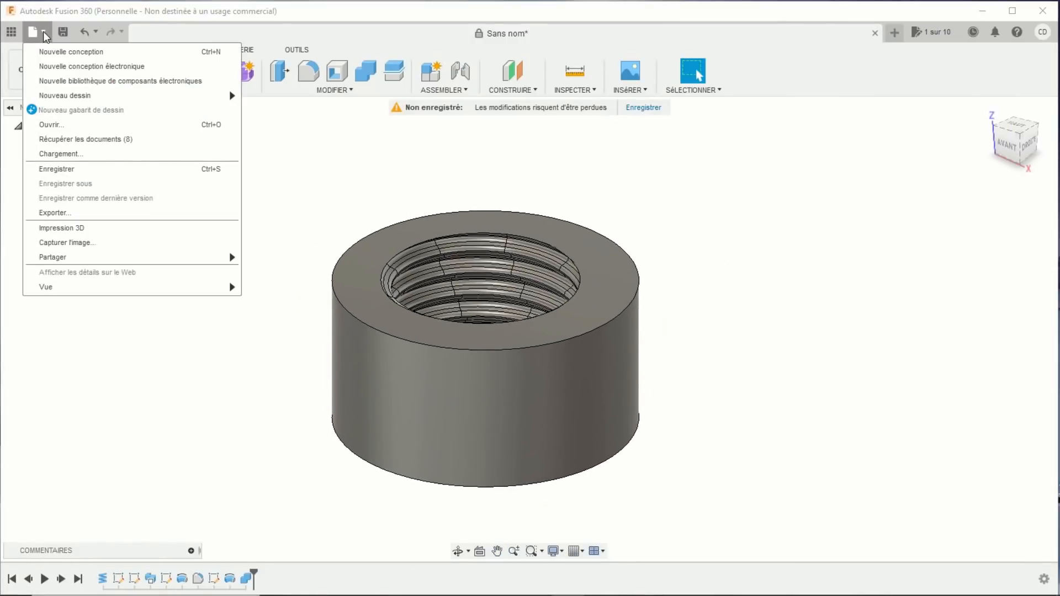
left_click(76, 229)
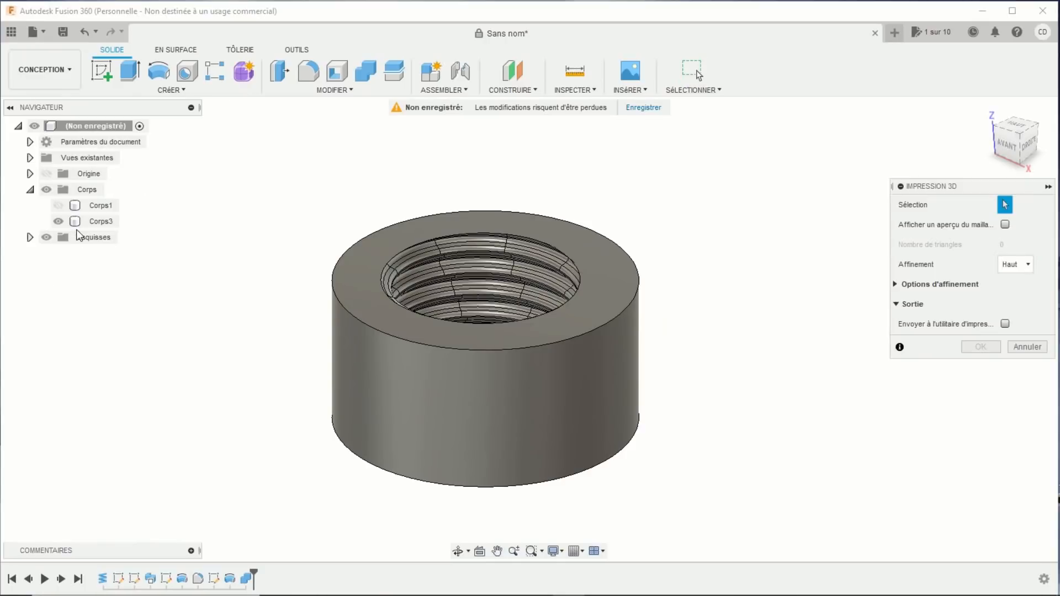
left_click(83, 221)
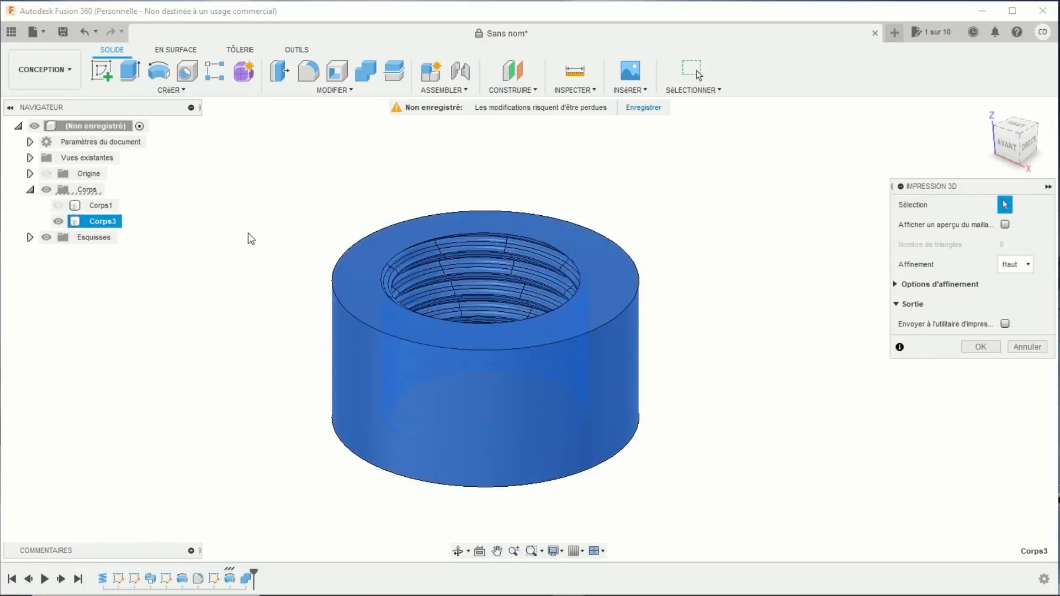
left_click(977, 347)
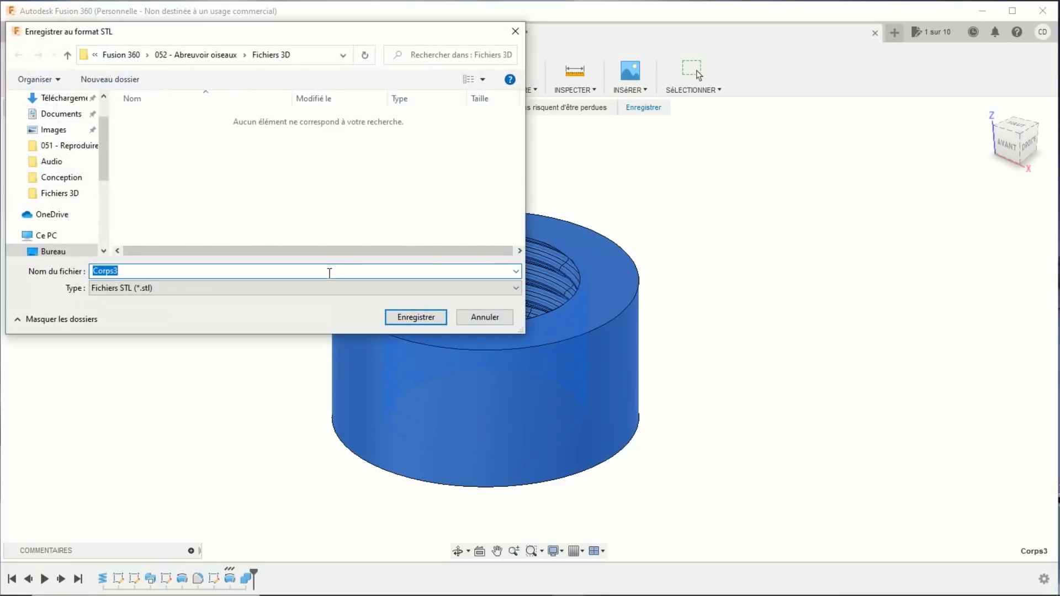
type("Test 001")
key("Return")
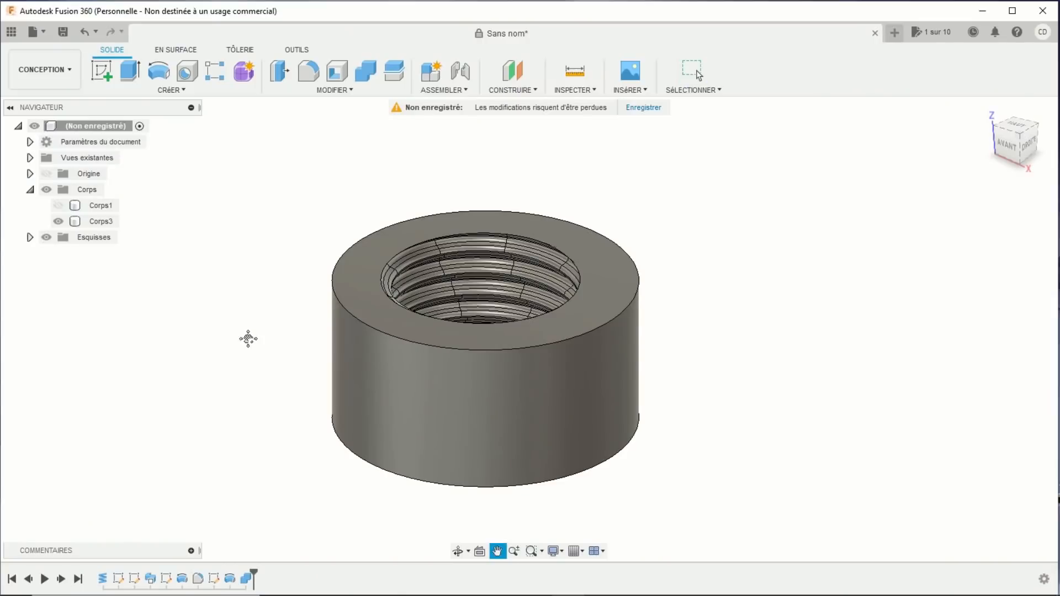
- Reopen the thread profile sketch and set the distance from the axis to the profile's outer tip to 13.915 mm
middle_click_drag(246, 338, 272, 334)
scroll(307, 325, "up", 2)
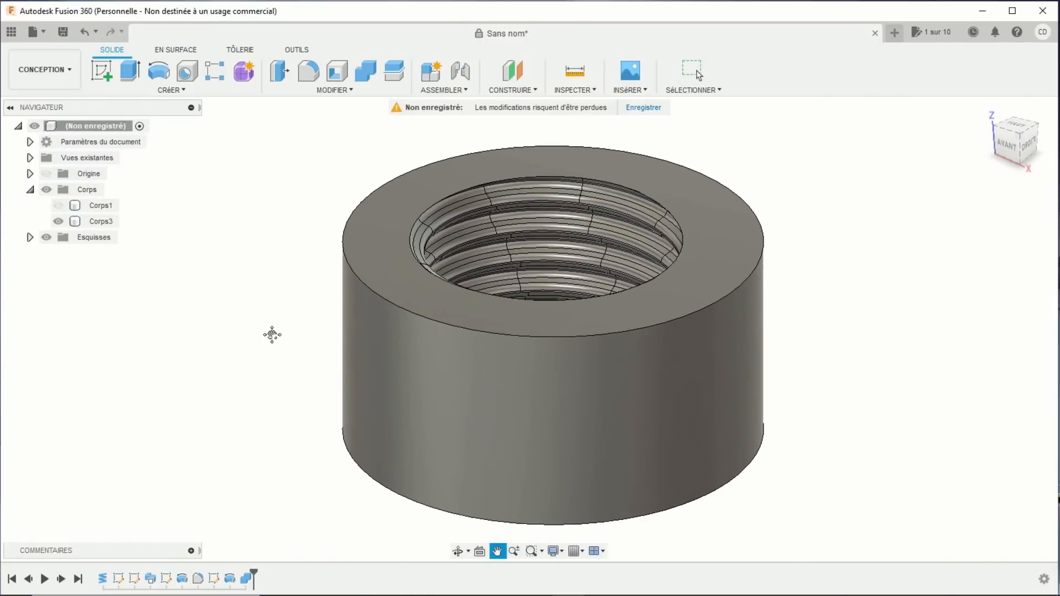
double_click(138, 577)
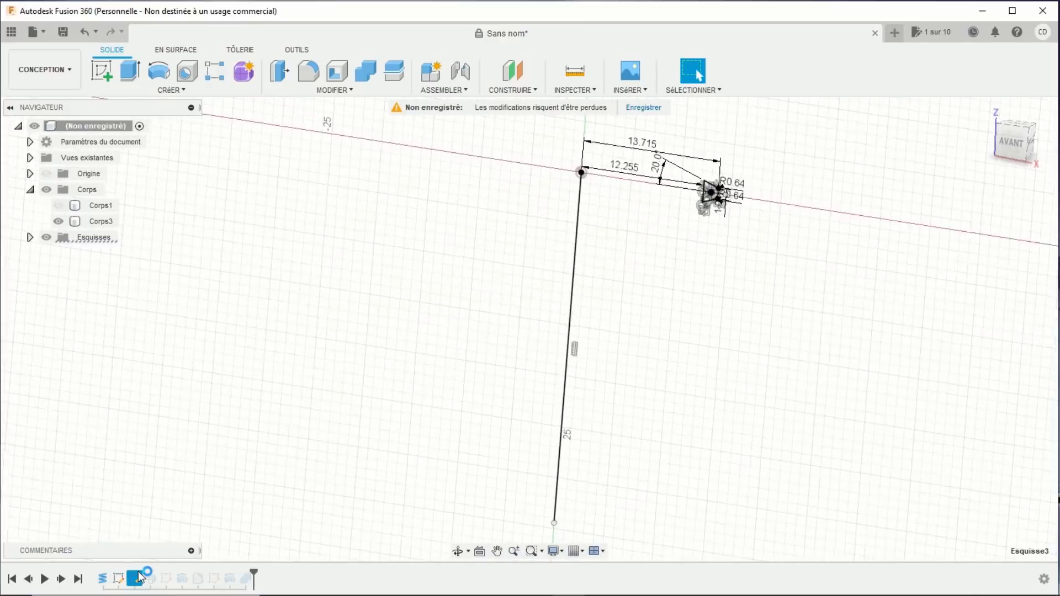
scroll(631, 318, "up", 3)
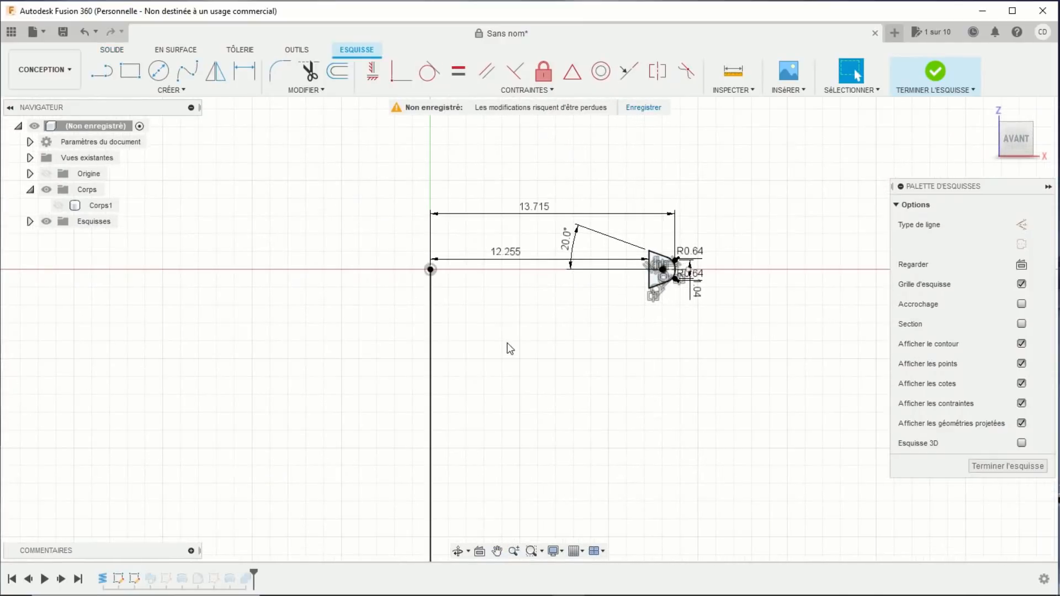
middle_click_drag(509, 348, 549, 350)
scroll(563, 334, "up", 1)
scroll(564, 334, "up", 2)
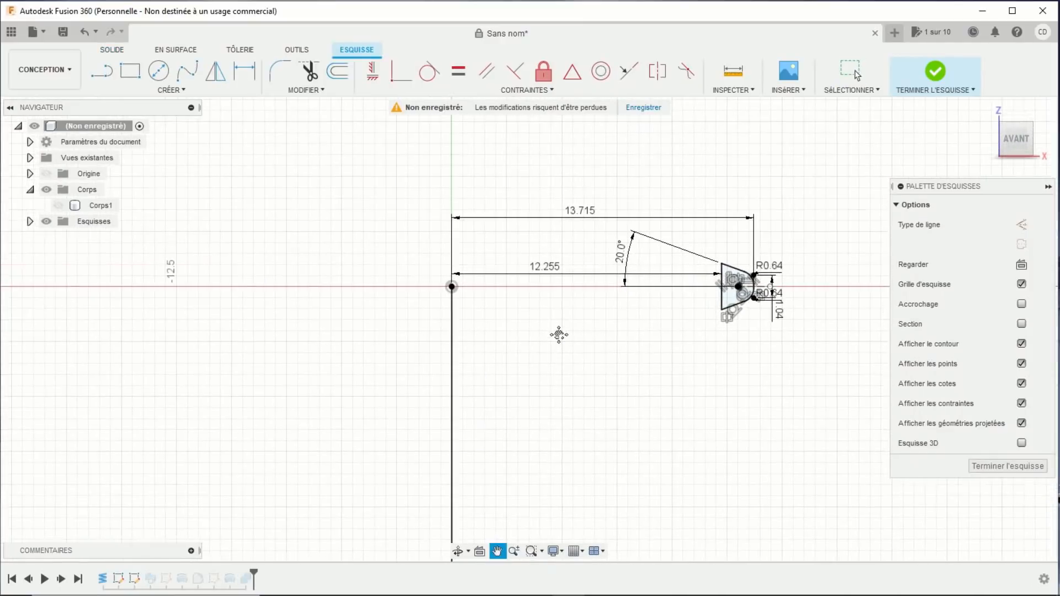
double_click(587, 219)
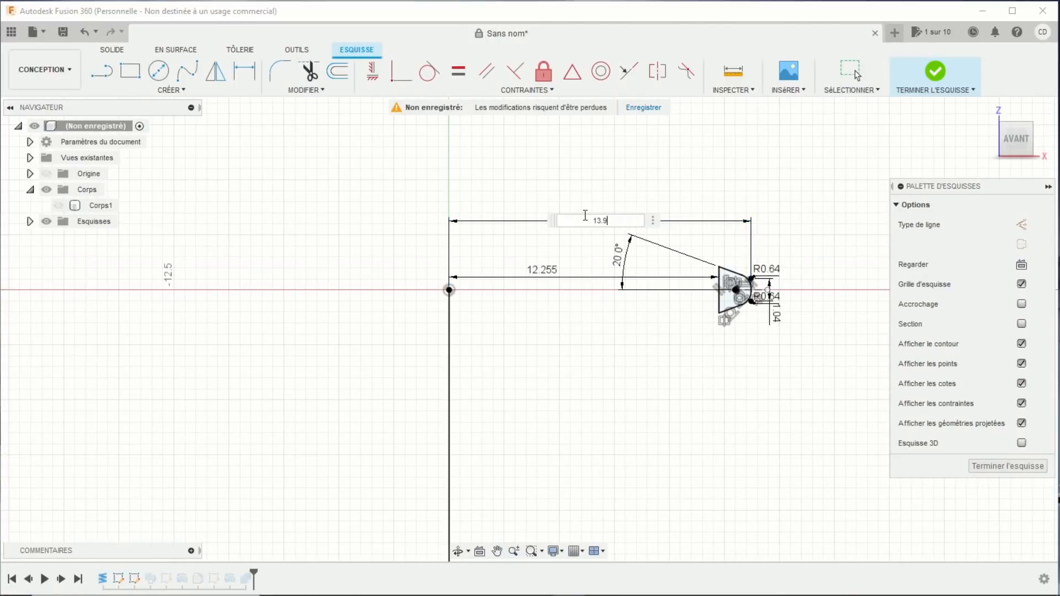
type("13.915")
key("Return")
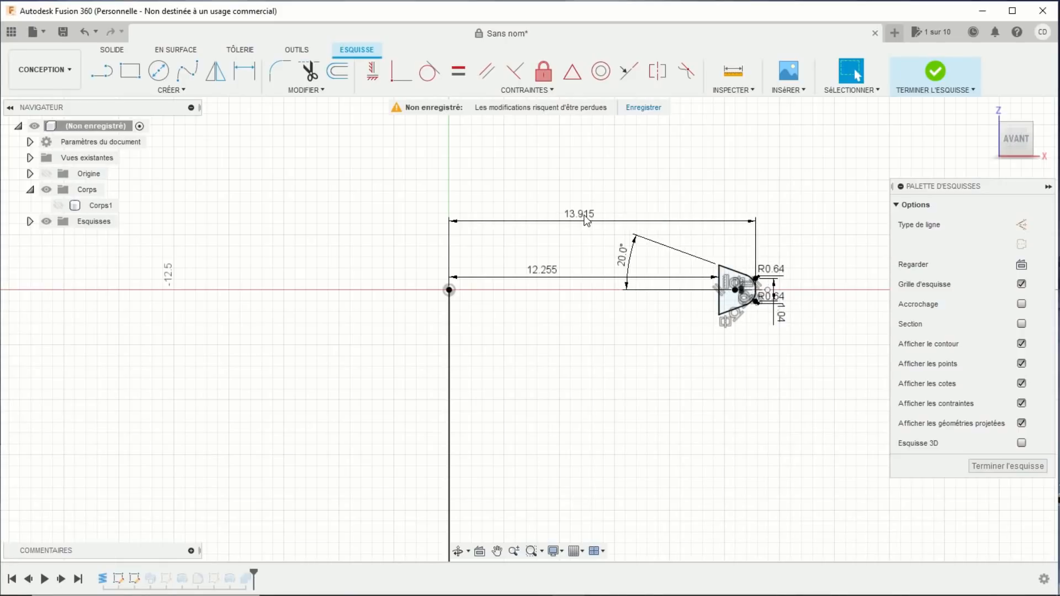
- Set the distance from the axis to the thread profile's inner edge to 12.455 mm and finish the sketch
double_click(553, 269)
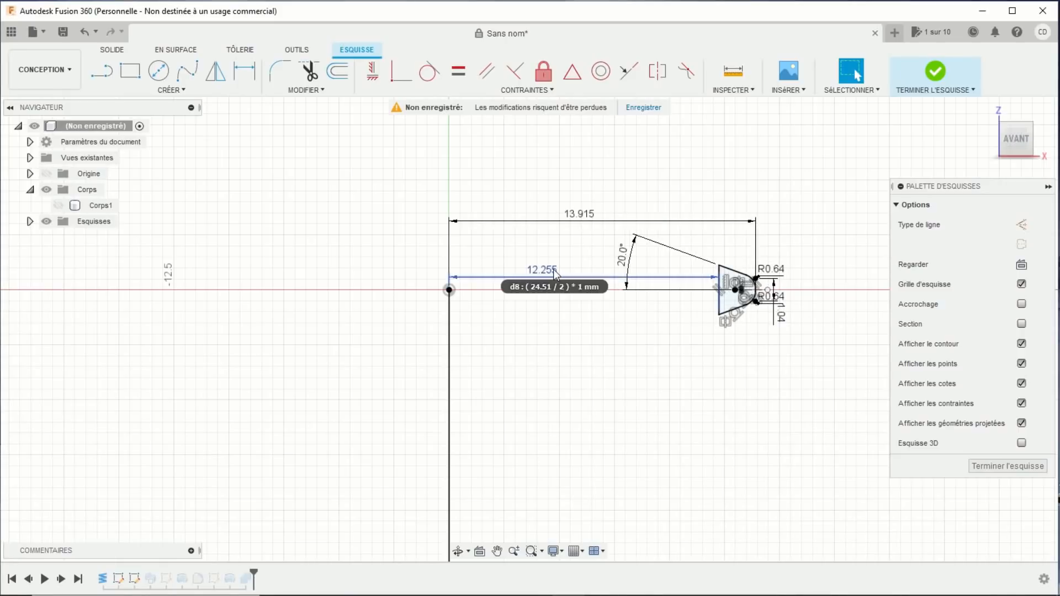
type("1")
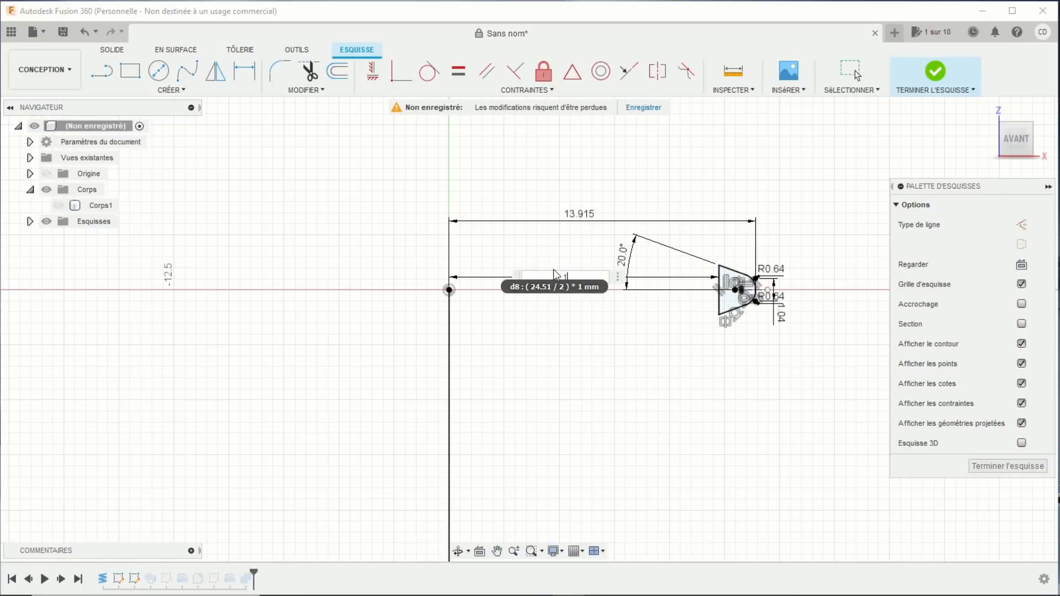
type("2.455")
key("Return")
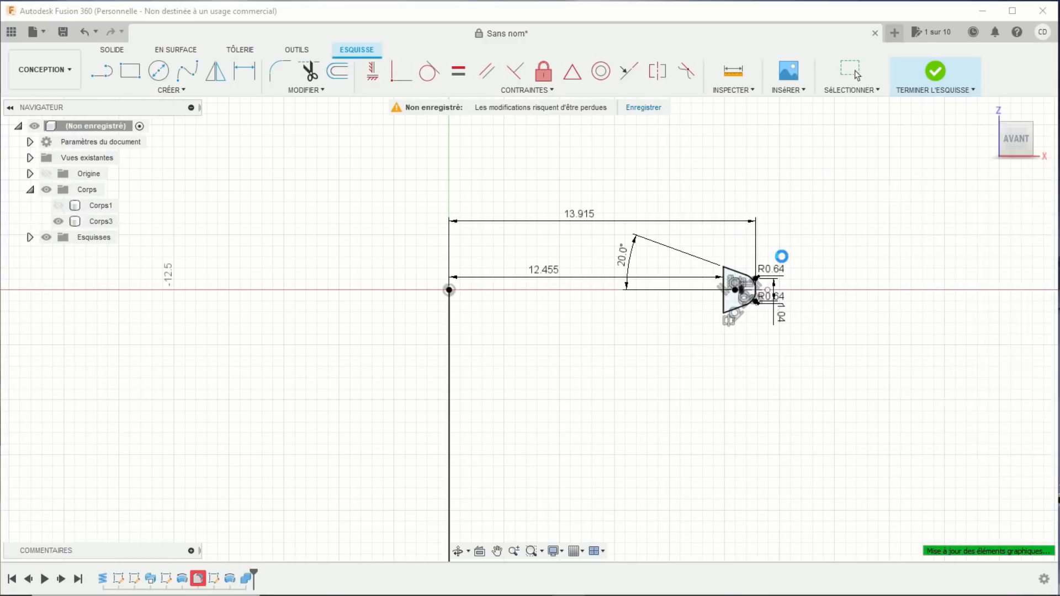
- Edit the core cylinder's rectangle sketch, set its width to 12.455 mm, and finish the sketch
scroll(691, 298, "down", 5)
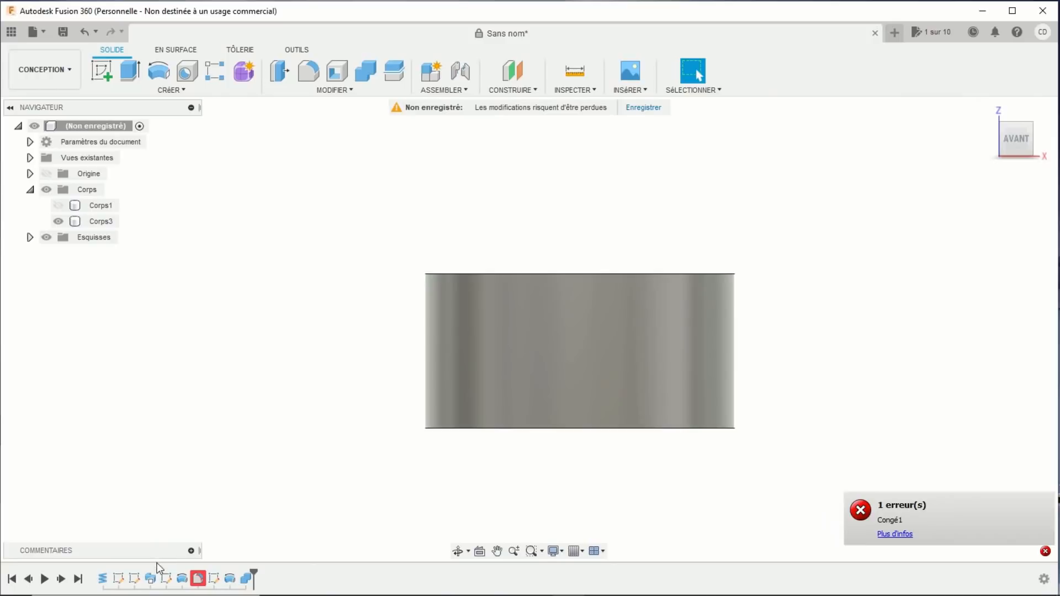
left_click(166, 579)
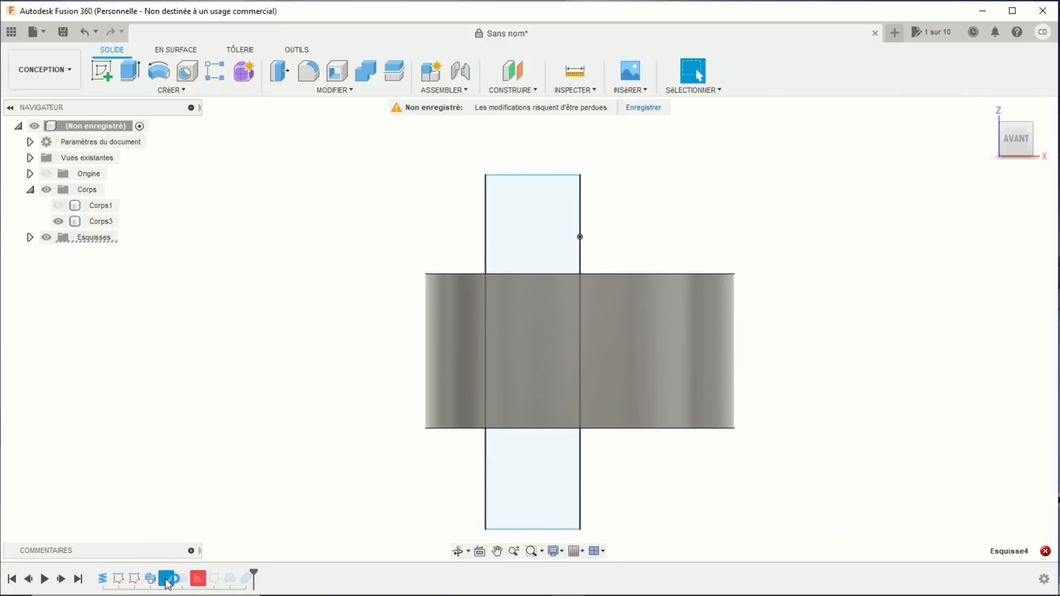
double_click(167, 580)
double_click(496, 151)
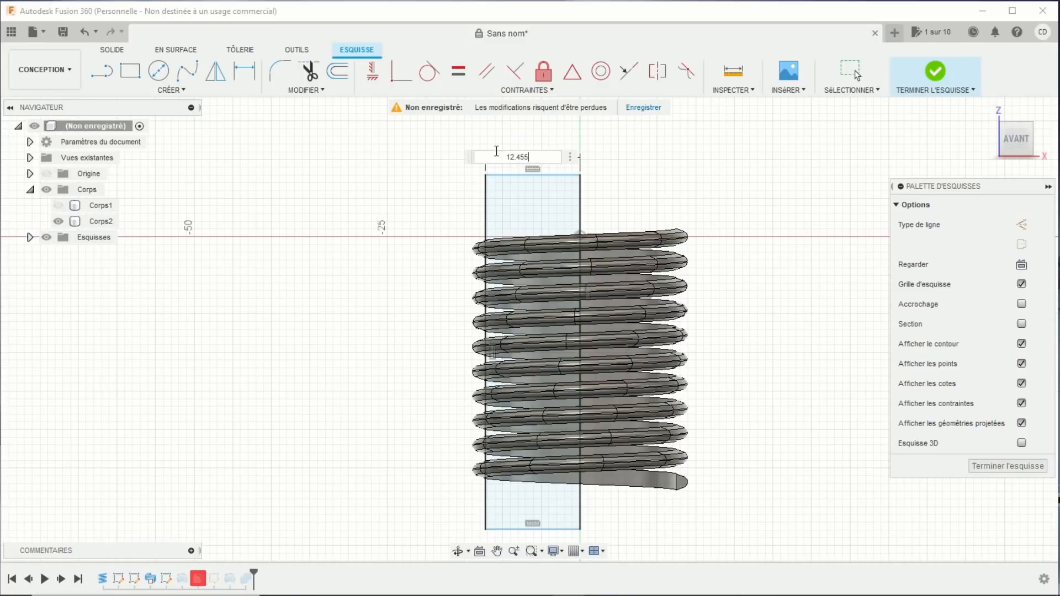
key("Return")
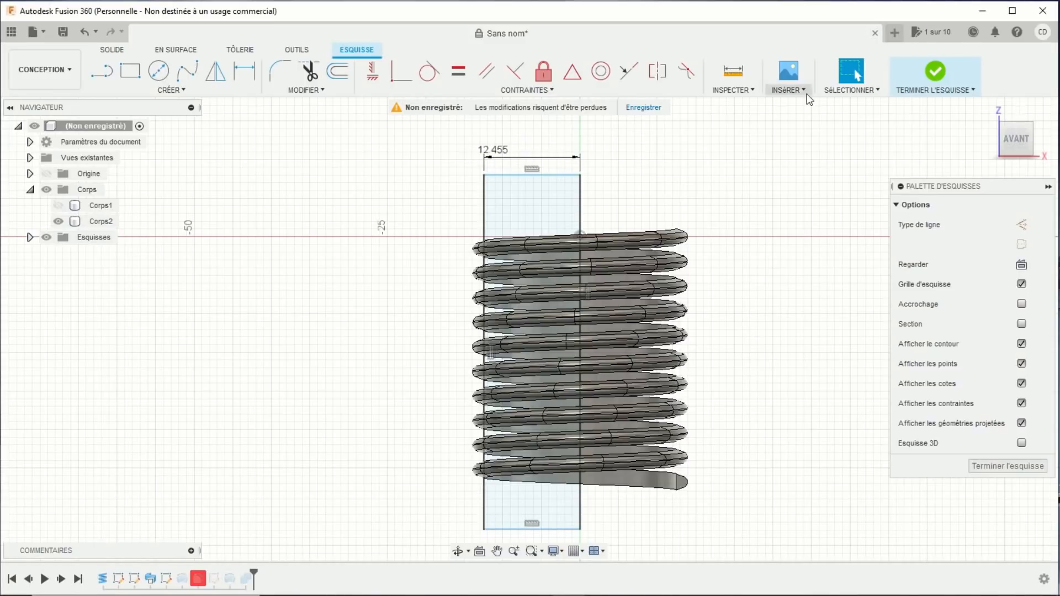
left_click(934, 72)
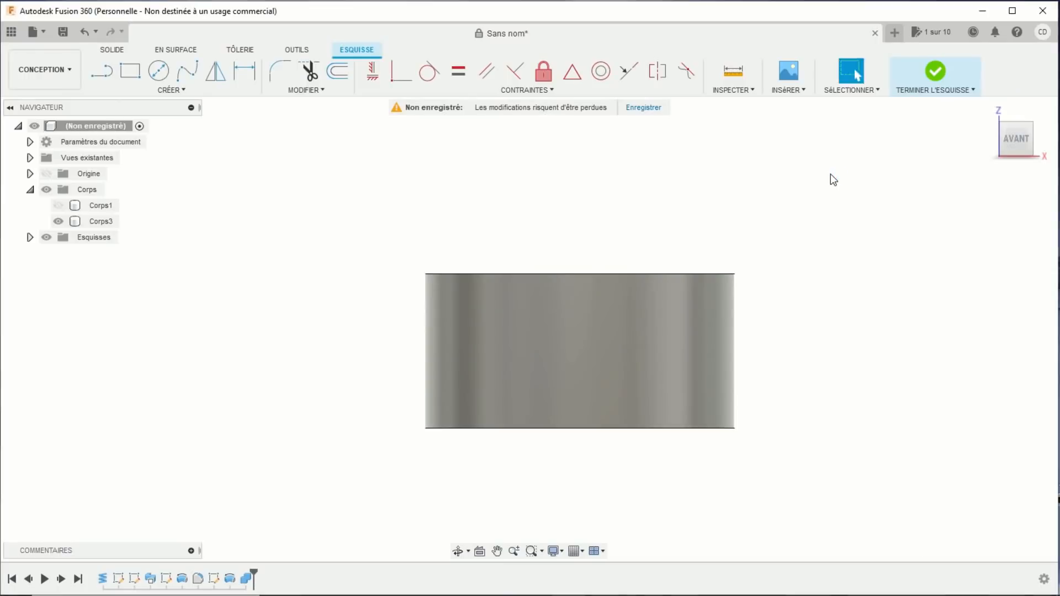
- Reopen the ring's square profile sketch and set its height to 10 mm
middle_click_drag(784, 222, 655, 214)
scroll(661, 257, "up", 2)
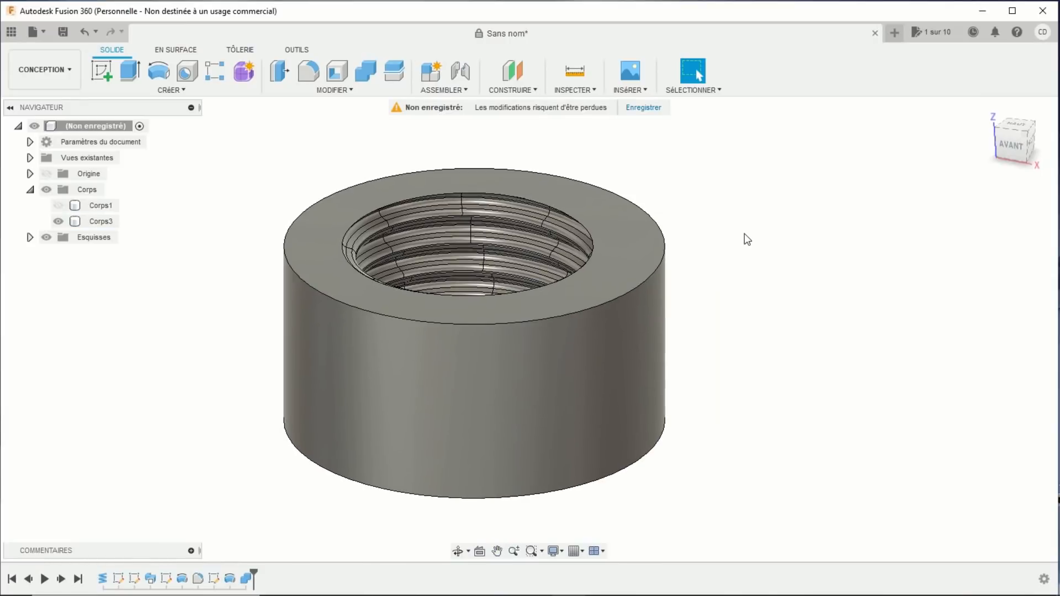
double_click(214, 579)
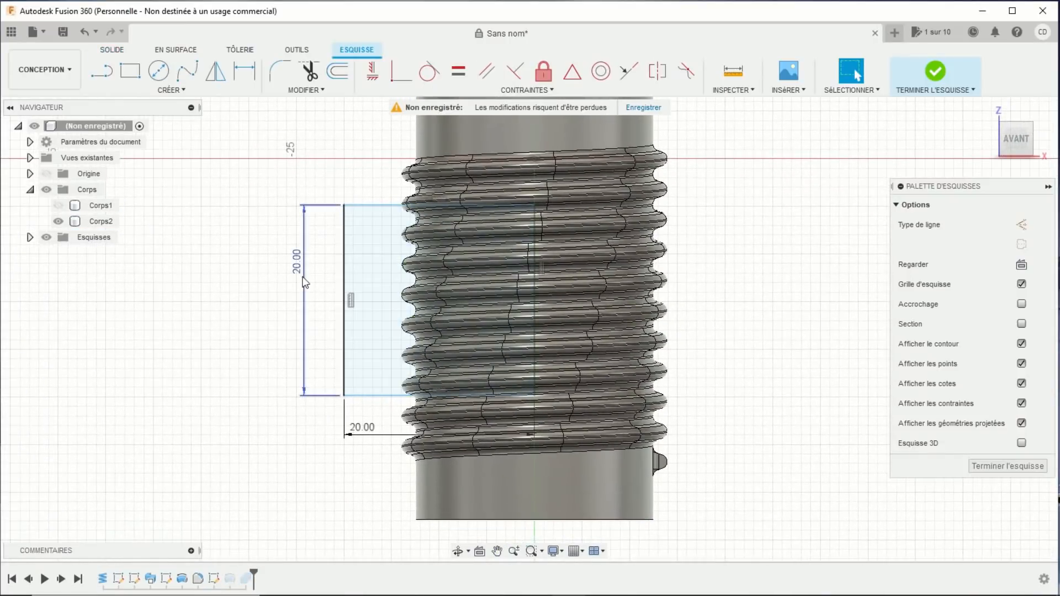
double_click(298, 263)
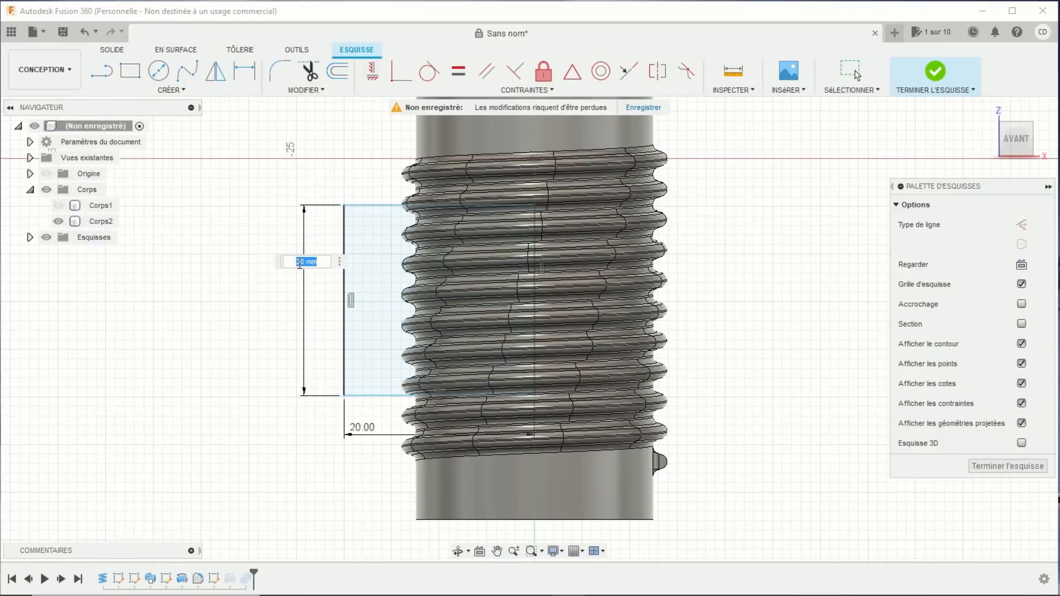
type("10")
key("Return")
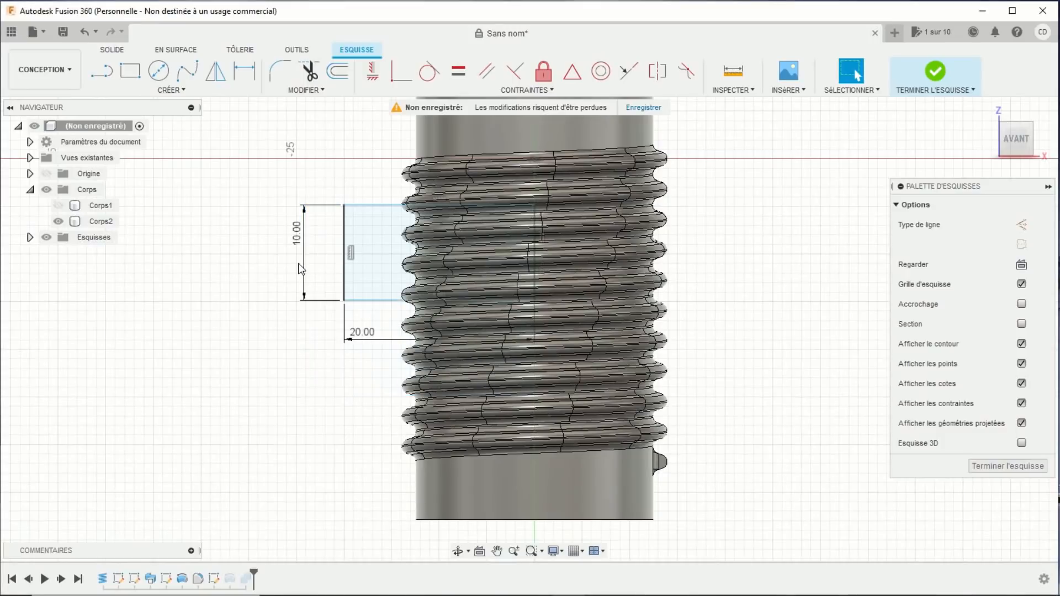
- Set the ring profile's width to 15.5 mm and finish the sketch
middle_click_drag(230, 272, 221, 314)
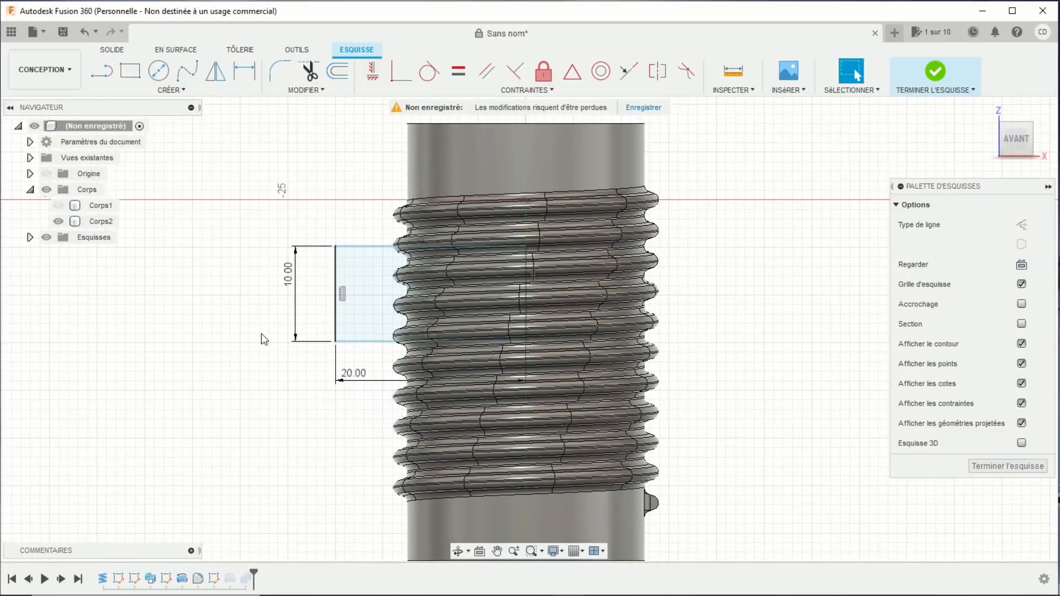
double_click(352, 373)
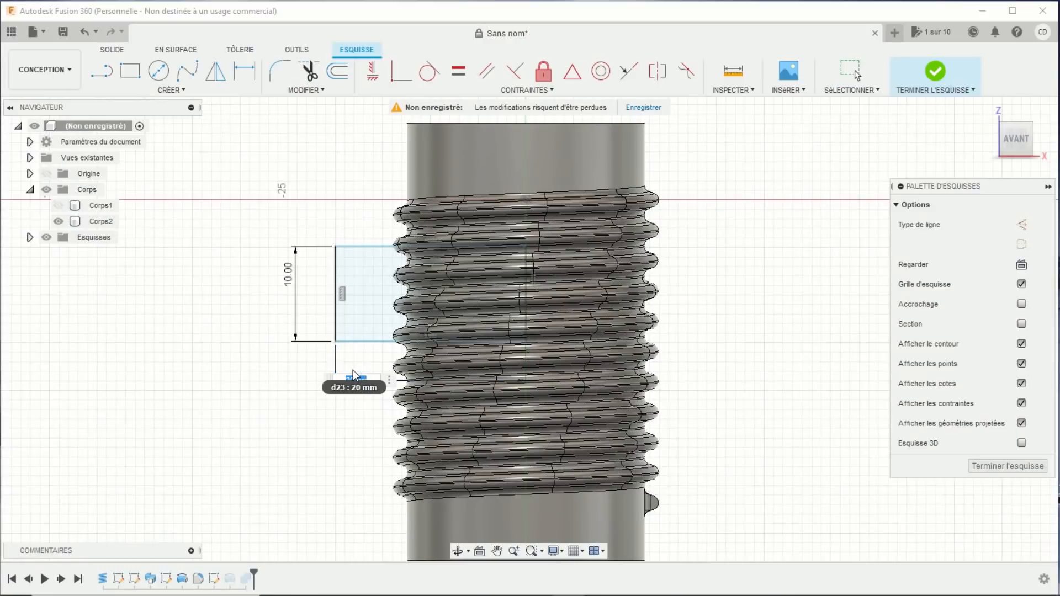
type("15.5")
key("Return")
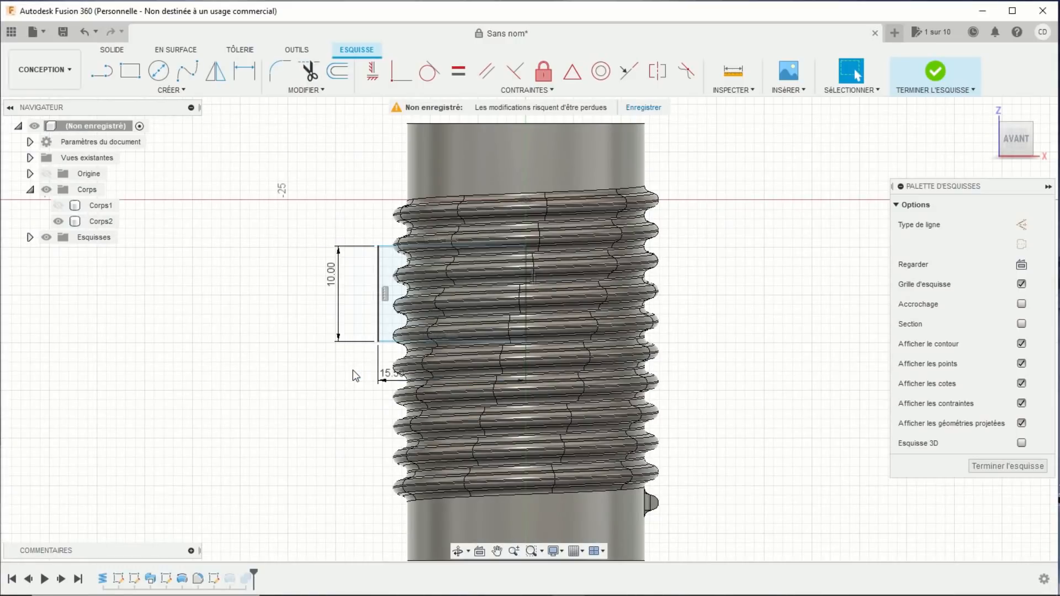
left_click(931, 73)
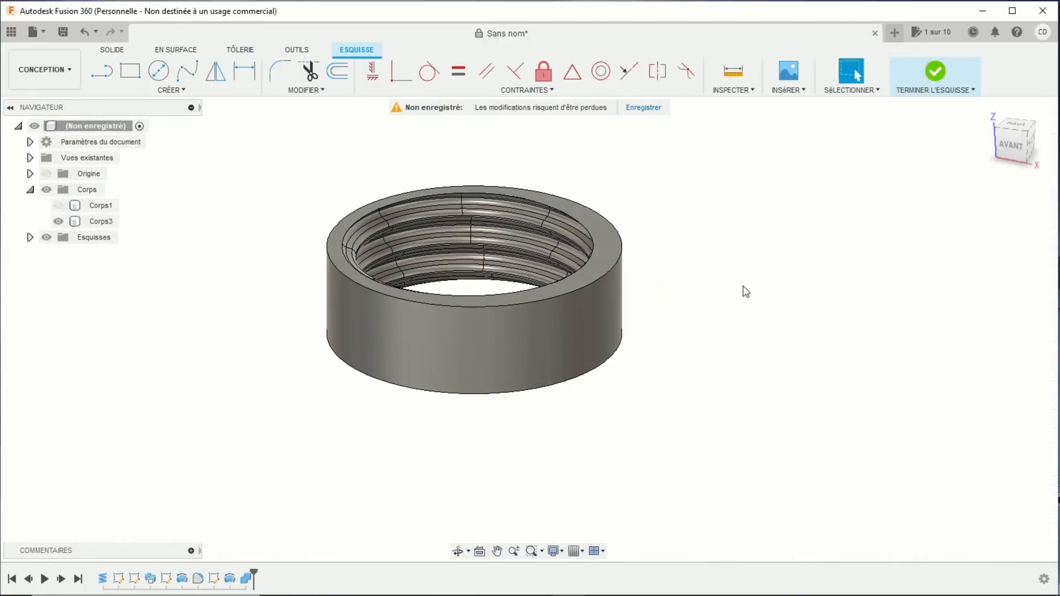
- Export the threaded ring body for 3D printing as a new STL test file in the Fichiers 3D folder
middle_click_drag(702, 365, 792, 275, "shift")
scroll(763, 286, "up", 1)
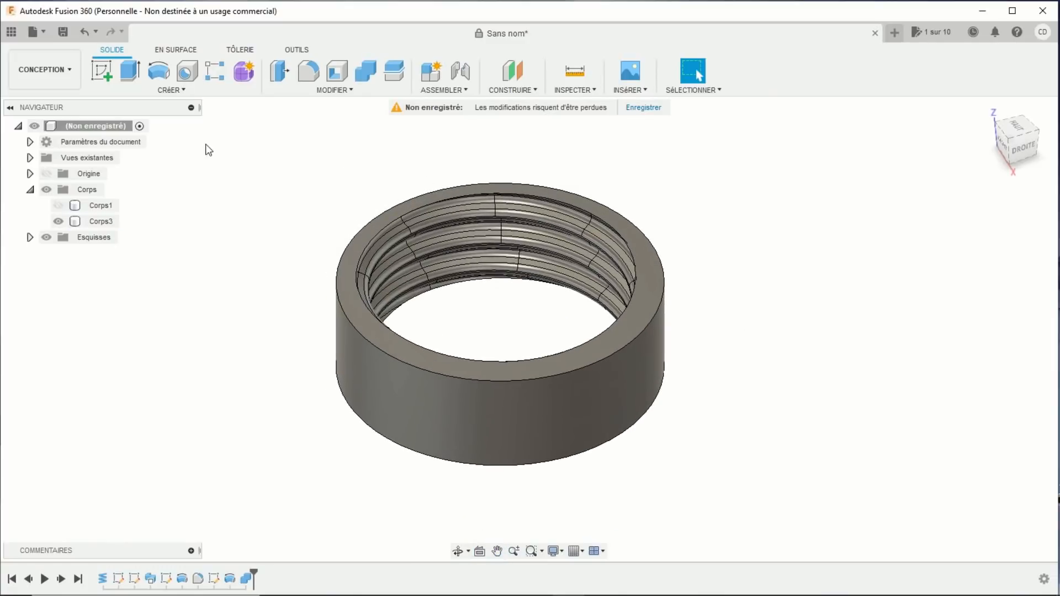
left_click(47, 32)
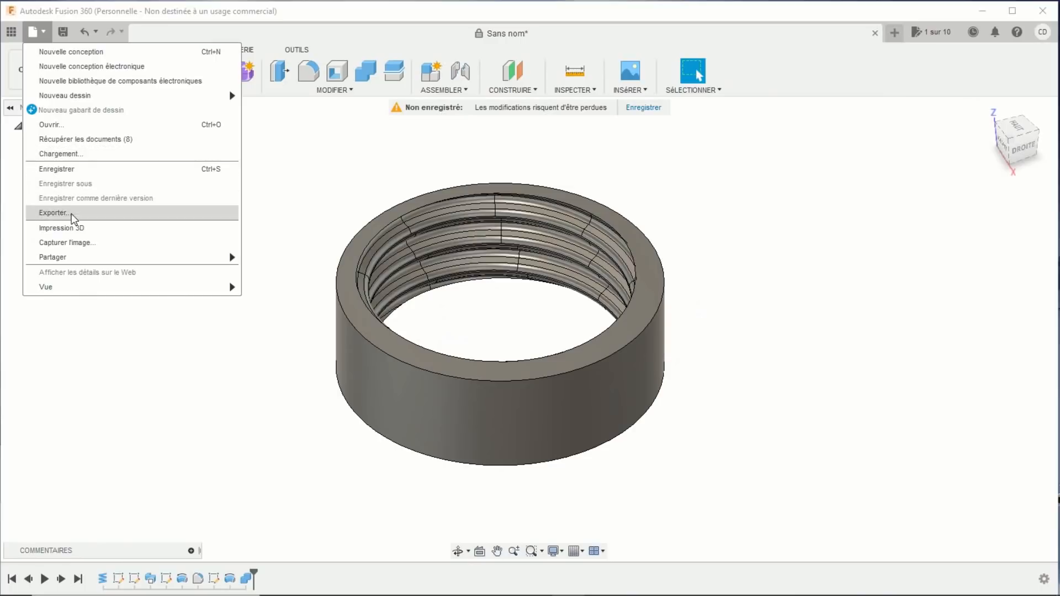
left_click(72, 227)
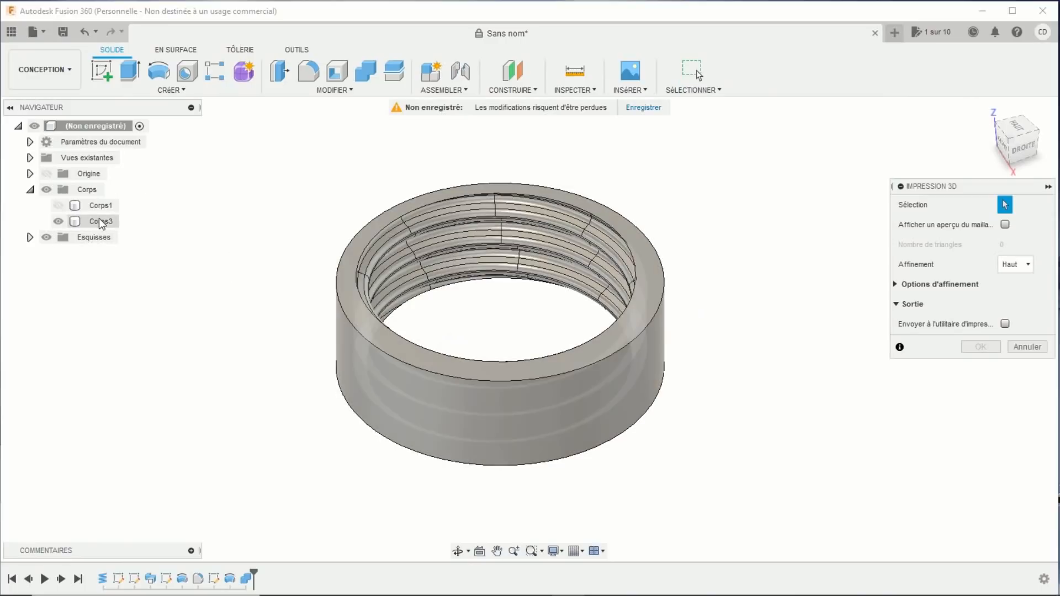
left_click(99, 219)
left_click(975, 348)
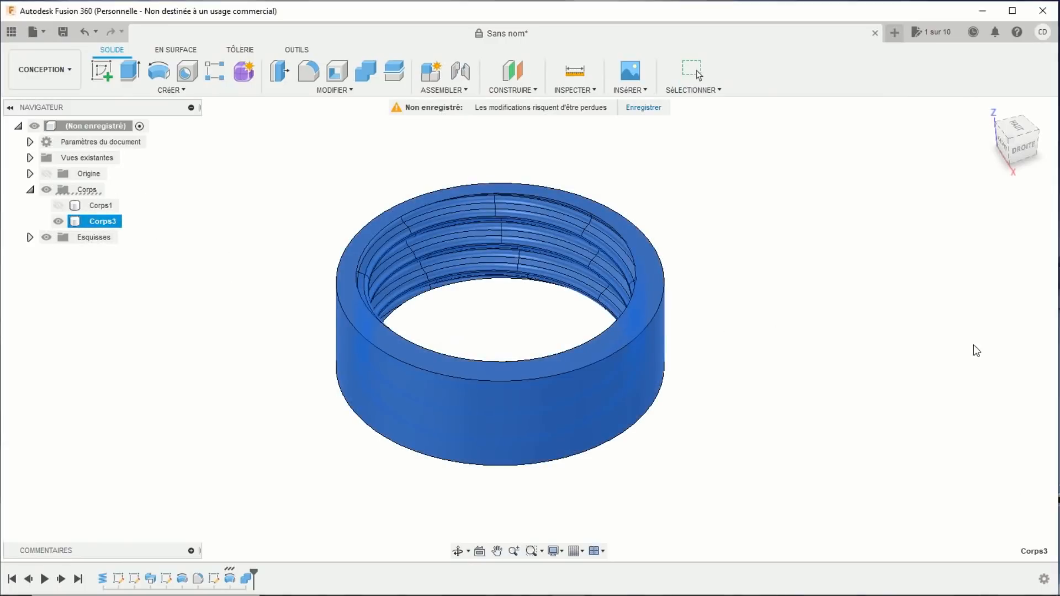
left_click(159, 118)
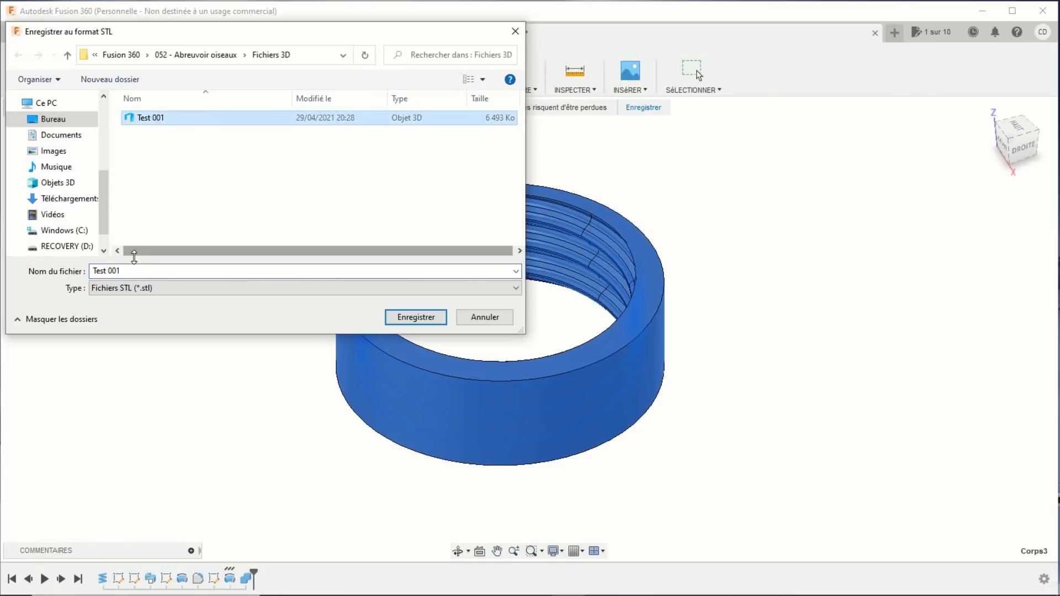
left_click(134, 271)
key("BackSpace")
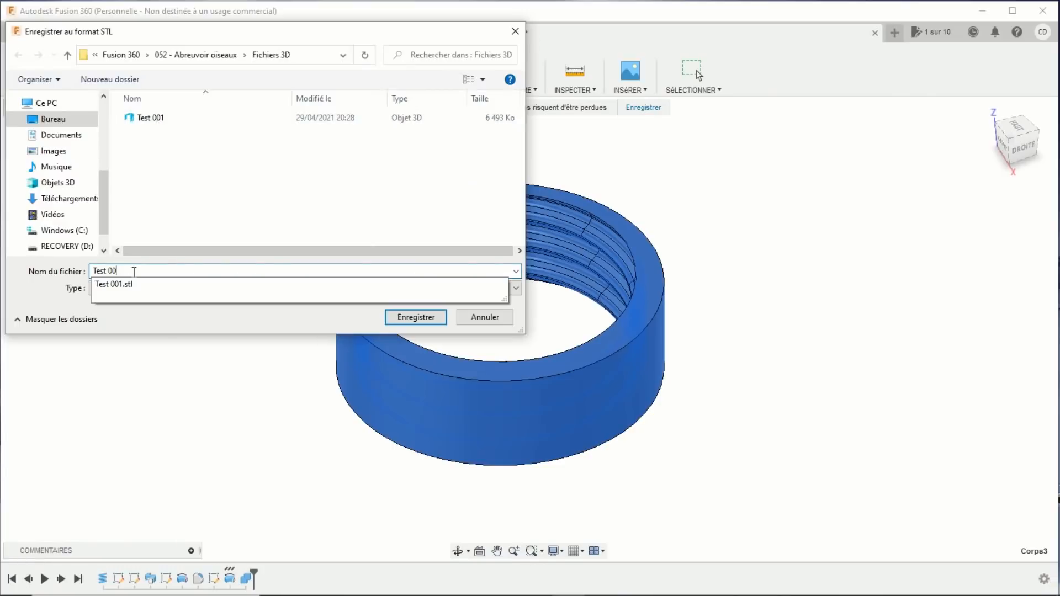
key("Return")
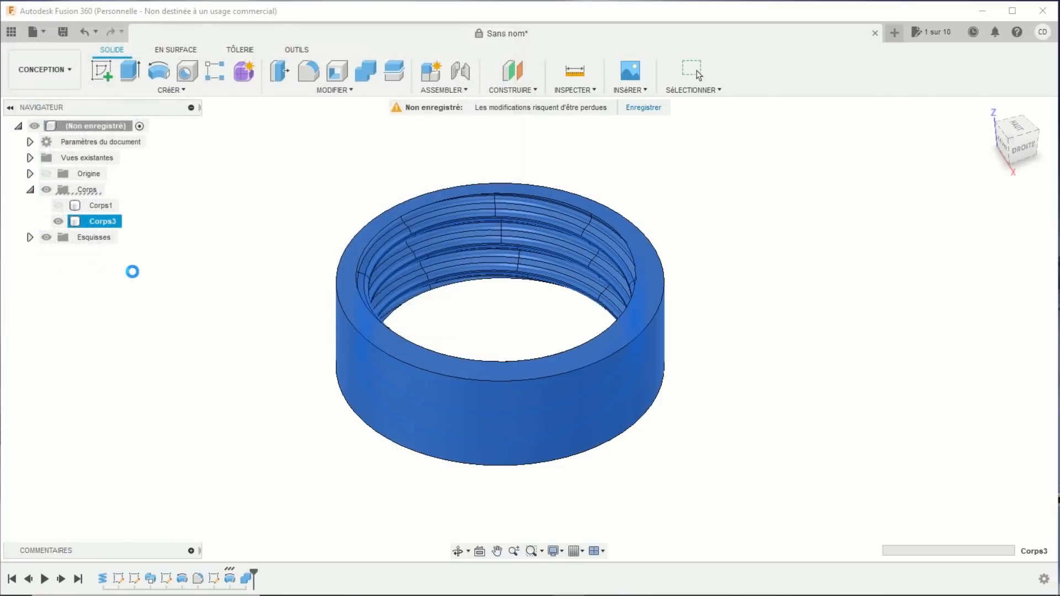
- Sketch the symmetric trapezoidal thread profile at the helix's upper end with a 13.9 mm dimension, and sweep it along the helix
left_click(406, 305)
mouse_move(439, 308)
middle_mouse_down()
mouse_move(459, 318)
mouse_move(449, 309)
middle_mouse_up()
scroll(460, 317, "up", 2)
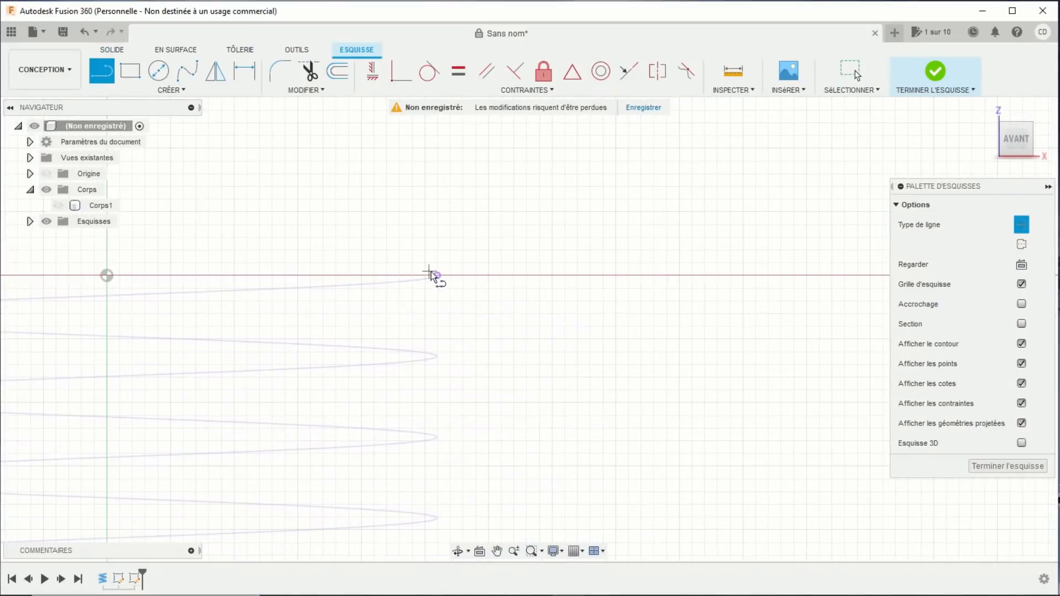
left_click(437, 275)
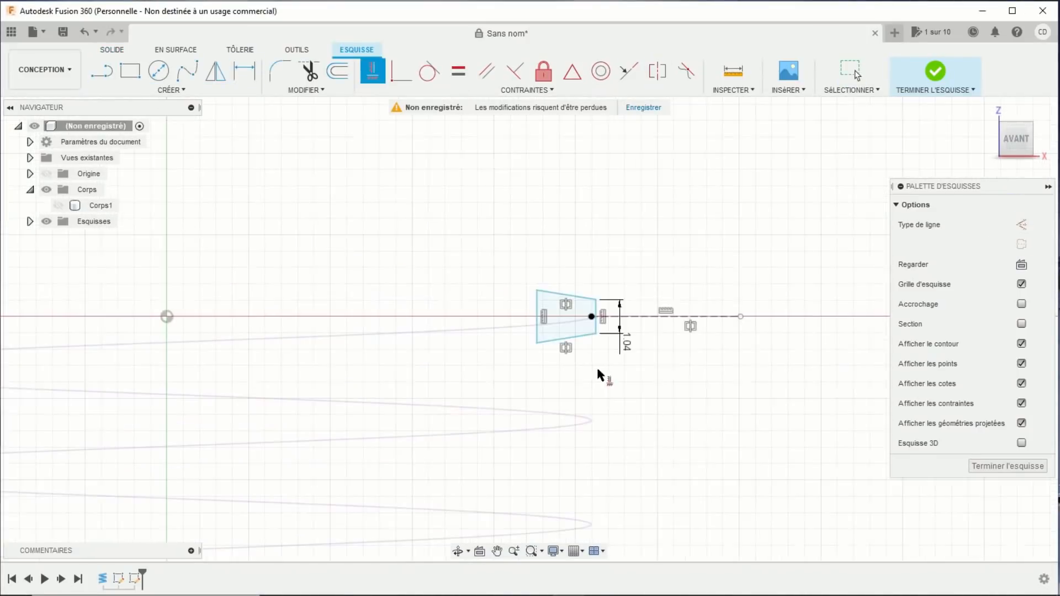
type("13.9")
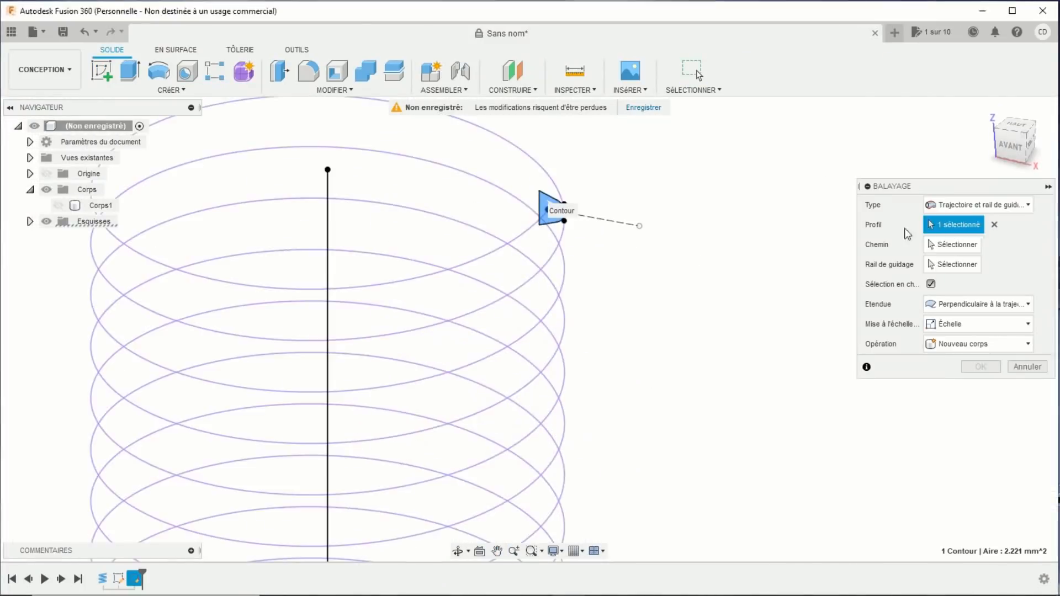
left_click(355, 230)
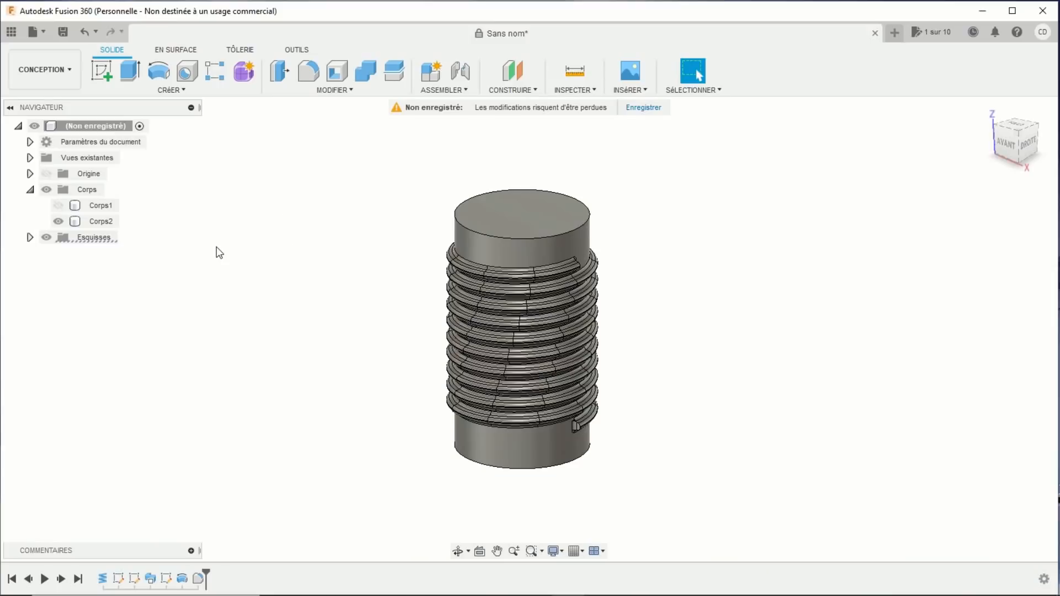
- Start a sketch on the front plane and draw a rectangle about 27 mm tall from the origin past the thread's outer edge
left_click(108, 68)
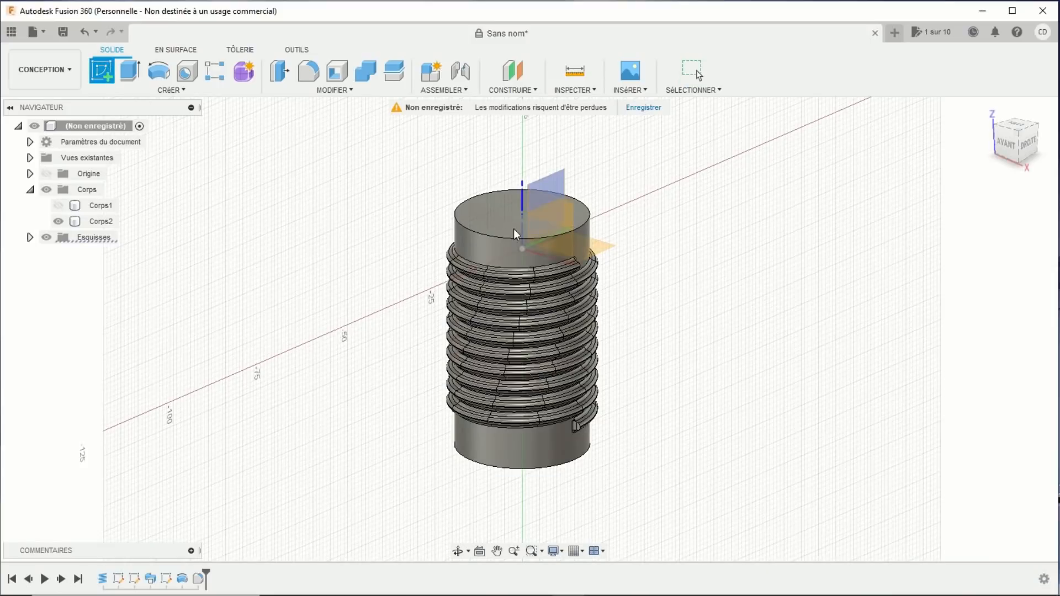
left_click(565, 217)
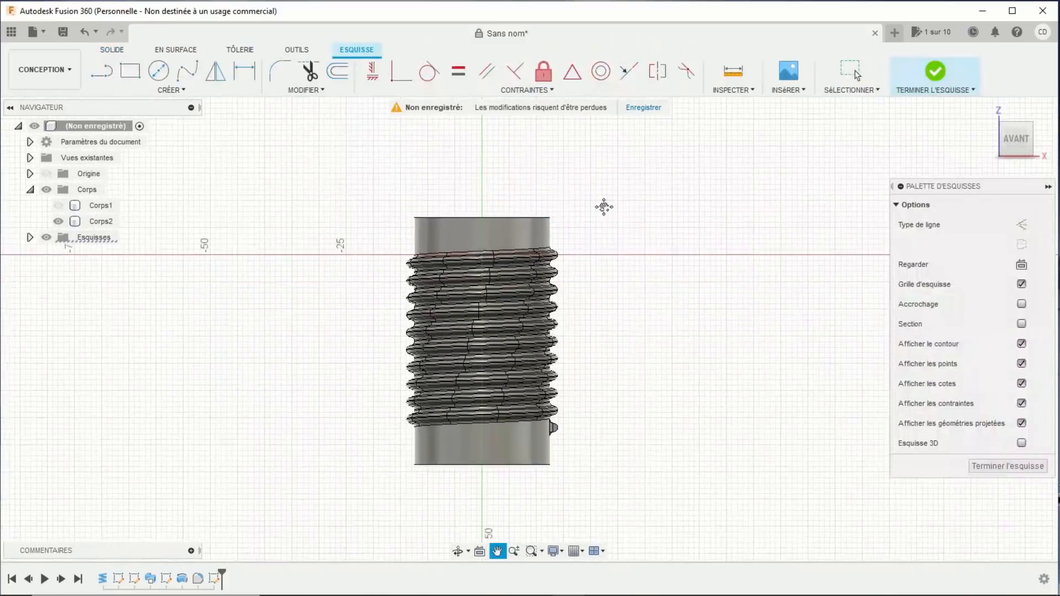
left_click(130, 70)
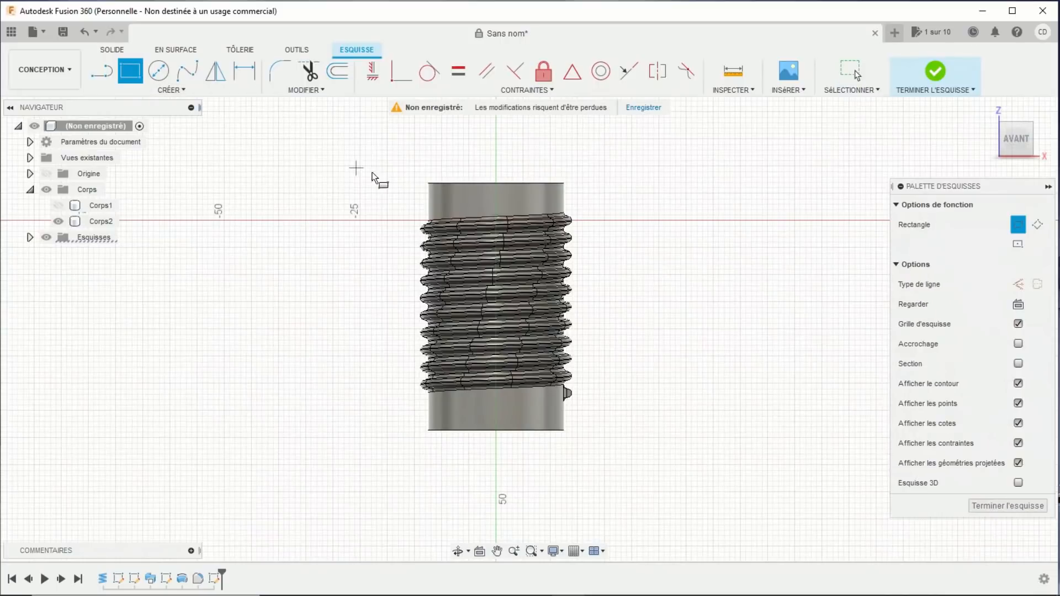
left_click(497, 222)
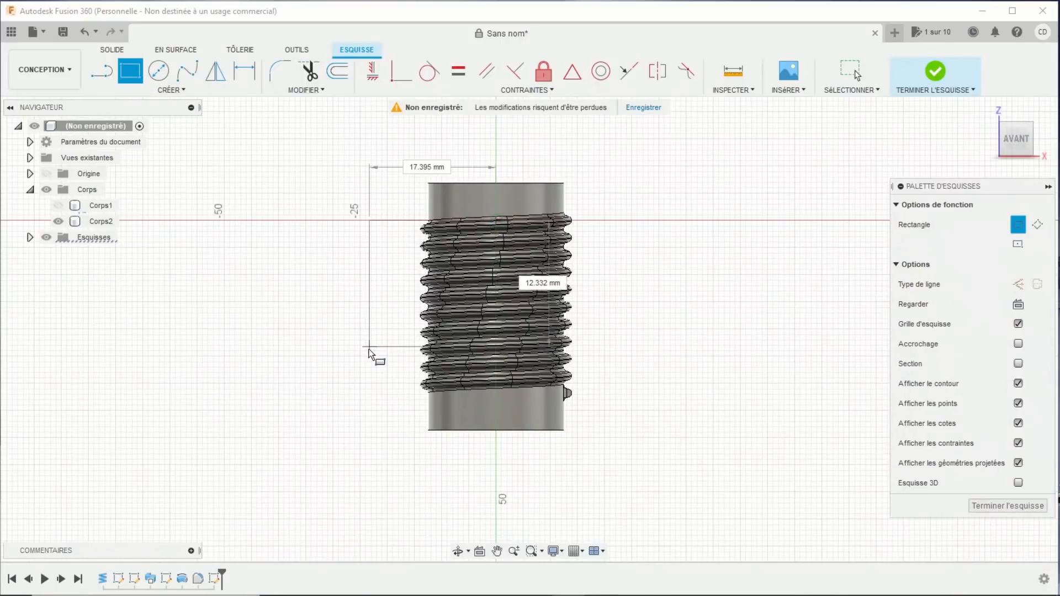
left_click(360, 370)
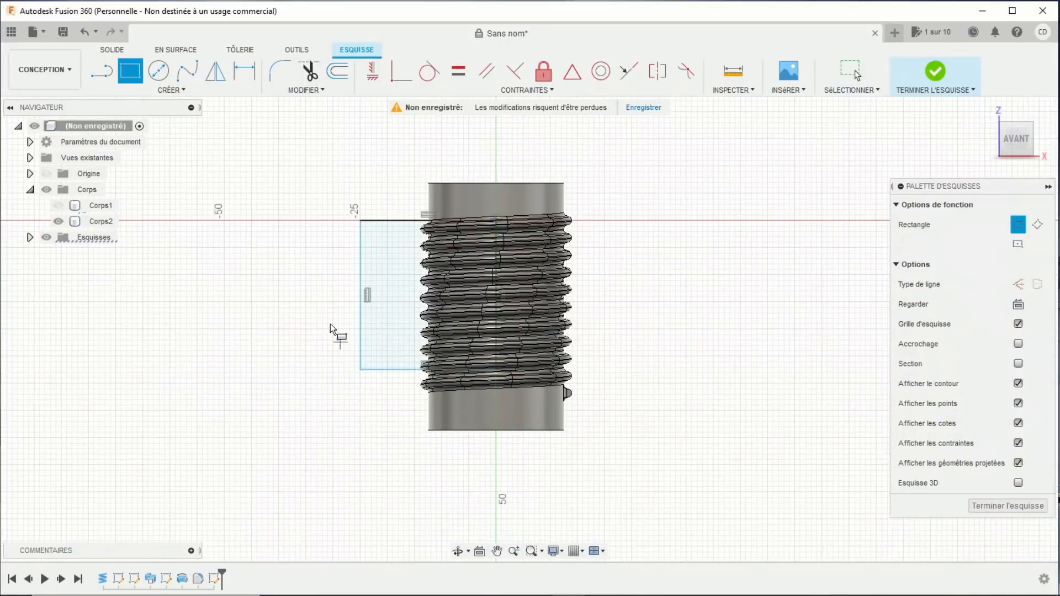
- Set the rectangle's height to 30 mm and its width to 20 mm, and finish the sketch
left_click(245, 72)
left_click(360, 262)
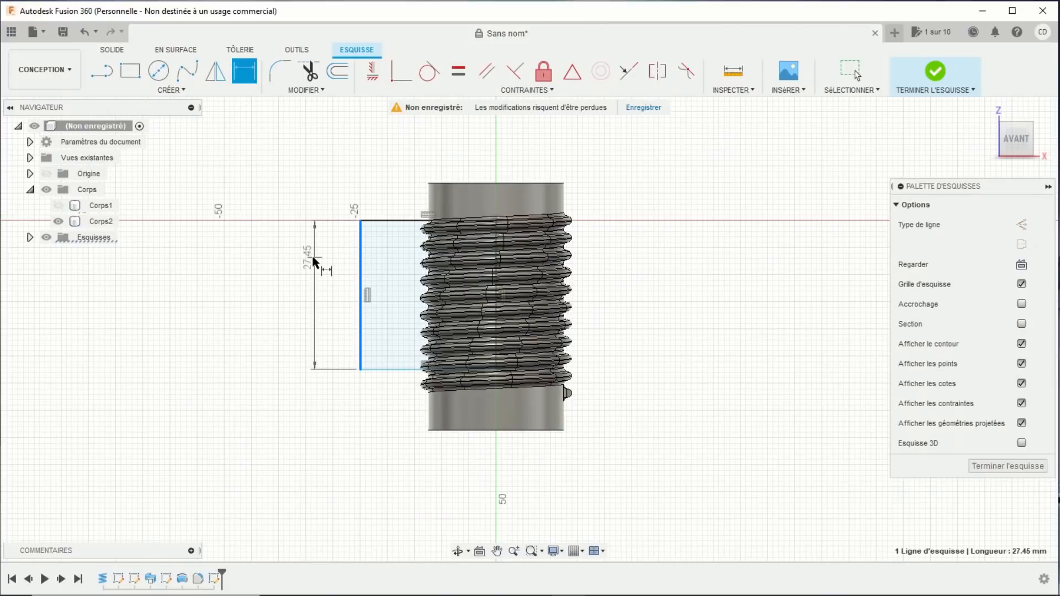
left_click(313, 262)
type("3")
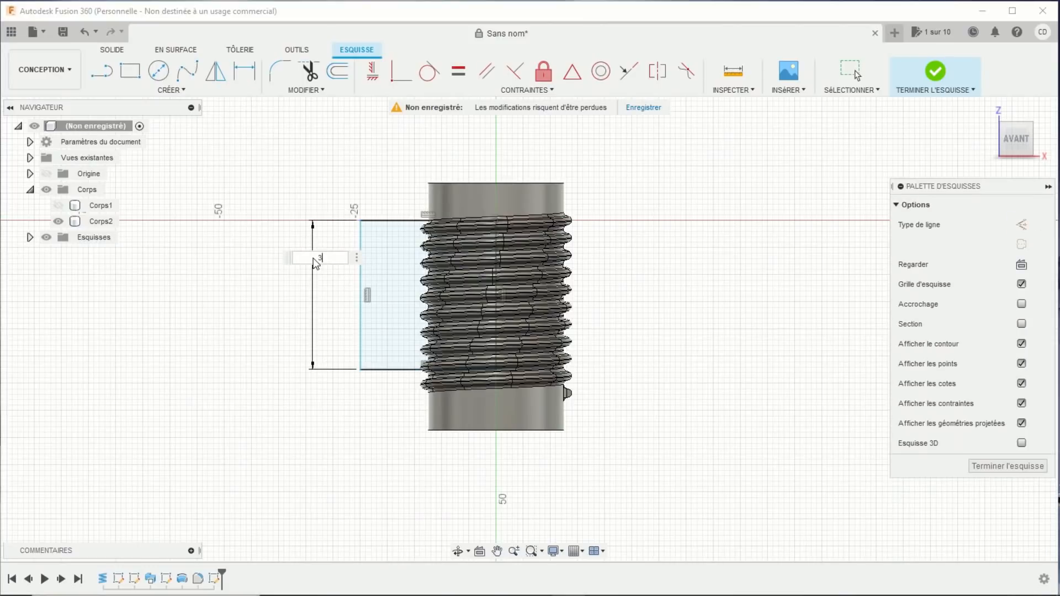
type("0")
key("Return")
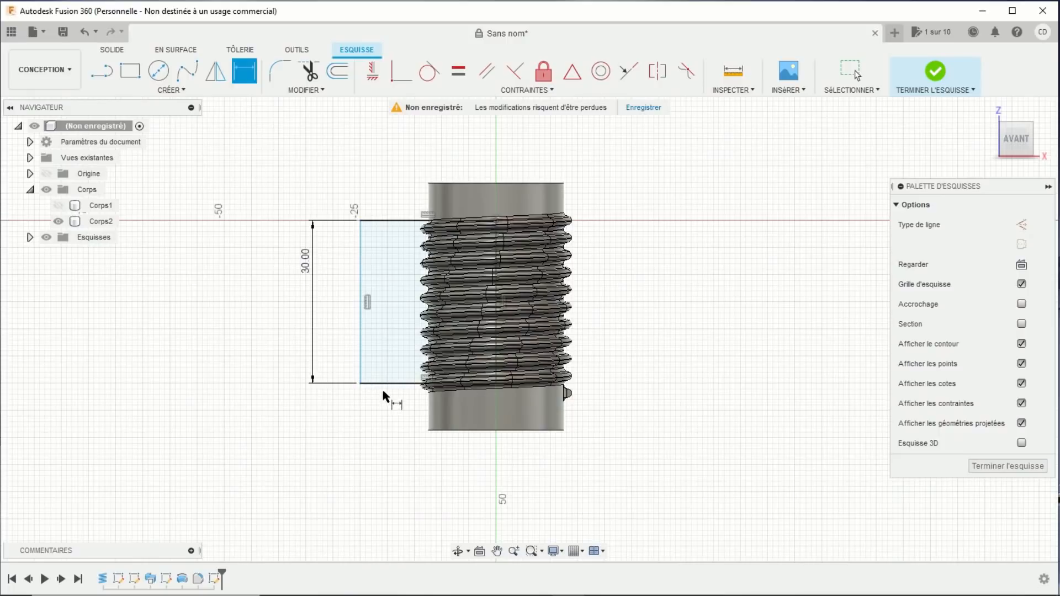
left_click(386, 383)
left_click(381, 418)
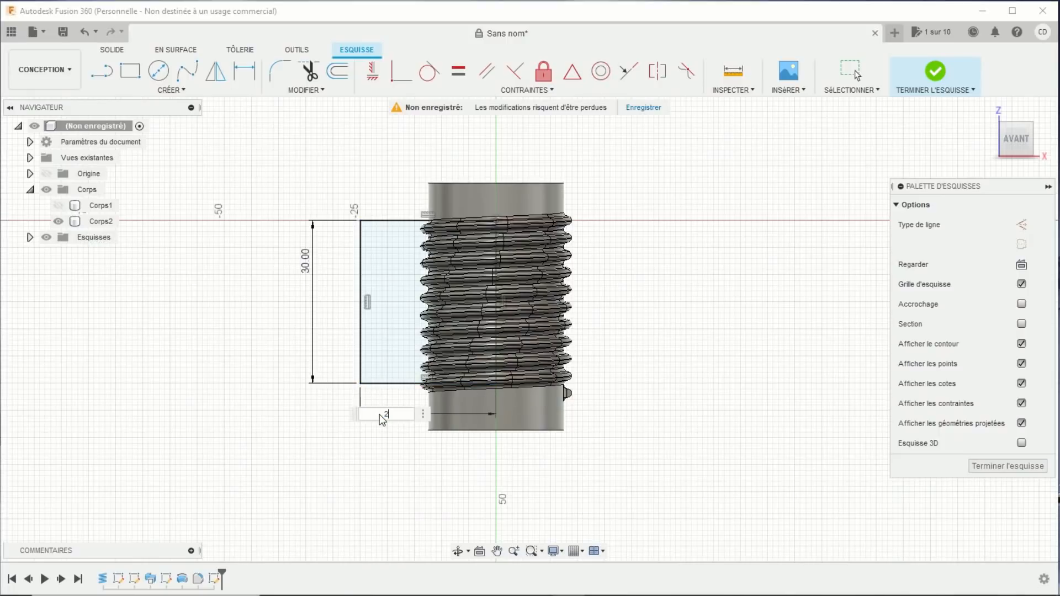
key("Return")
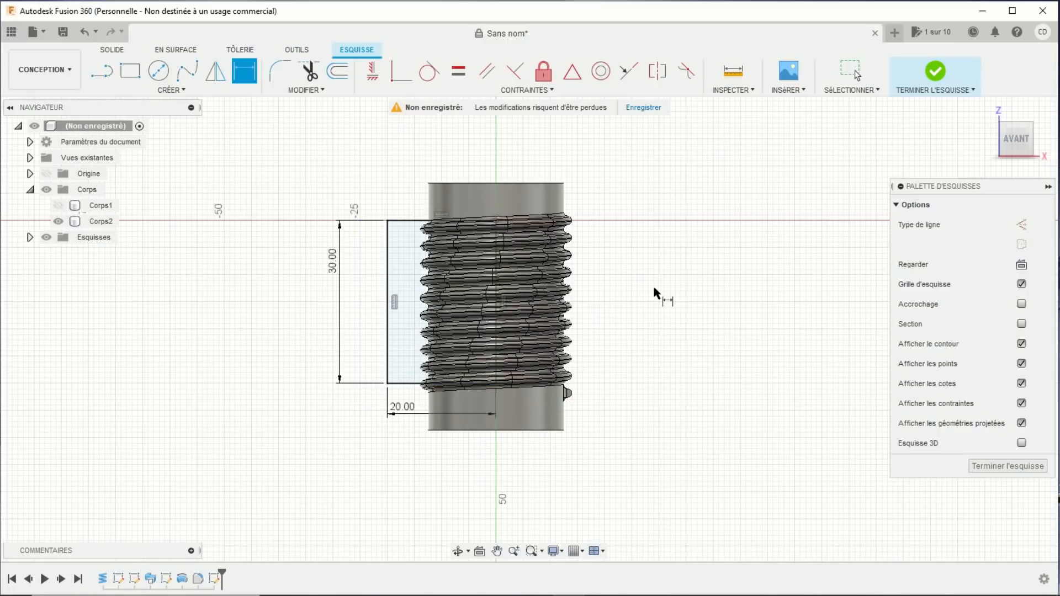
middle_click_drag(656, 293, 666, 326)
left_click(932, 72)
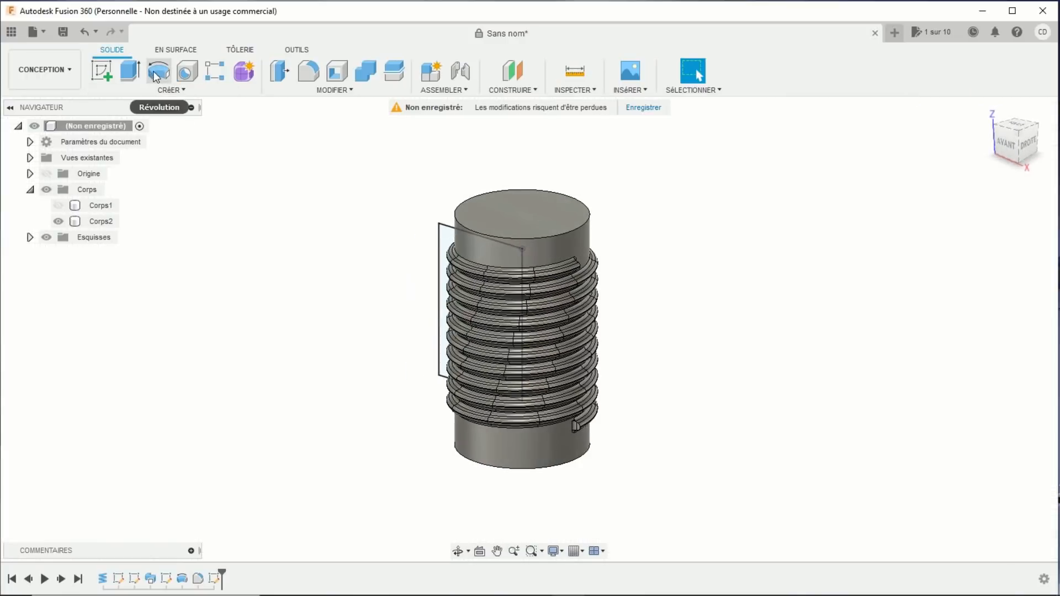
- Revolve the rectangle 360 degrees about its edge on the vertical axis as a new body
left_click(158, 74)
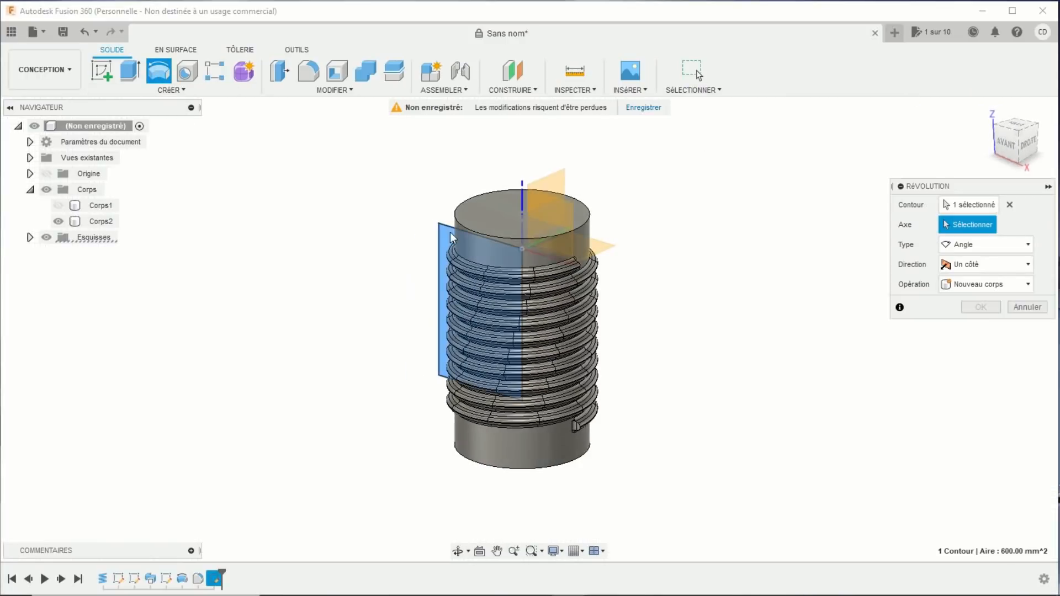
left_click(523, 269)
left_click(986, 304)
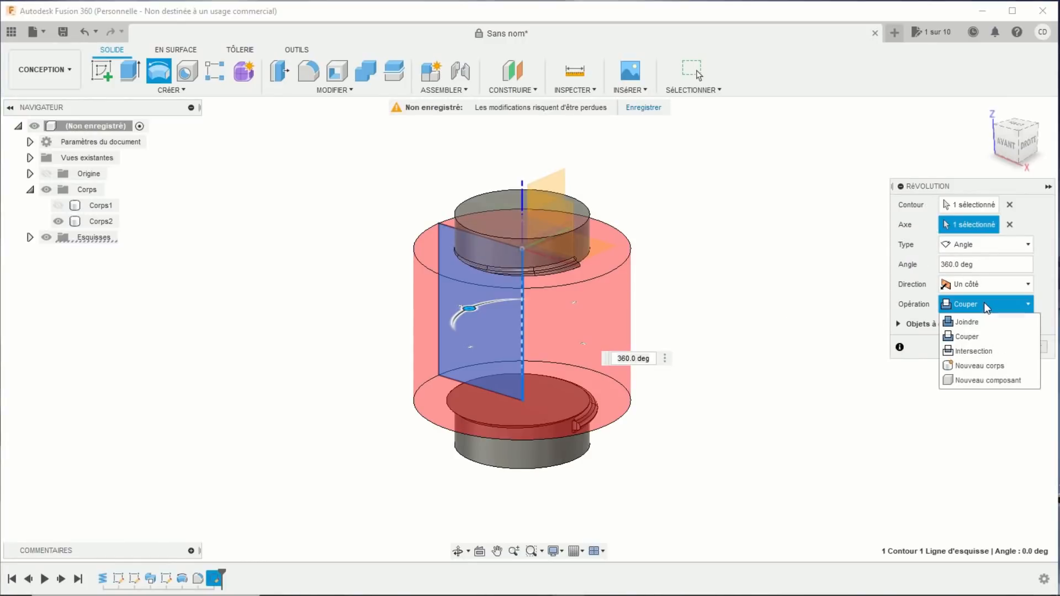
left_click(973, 366)
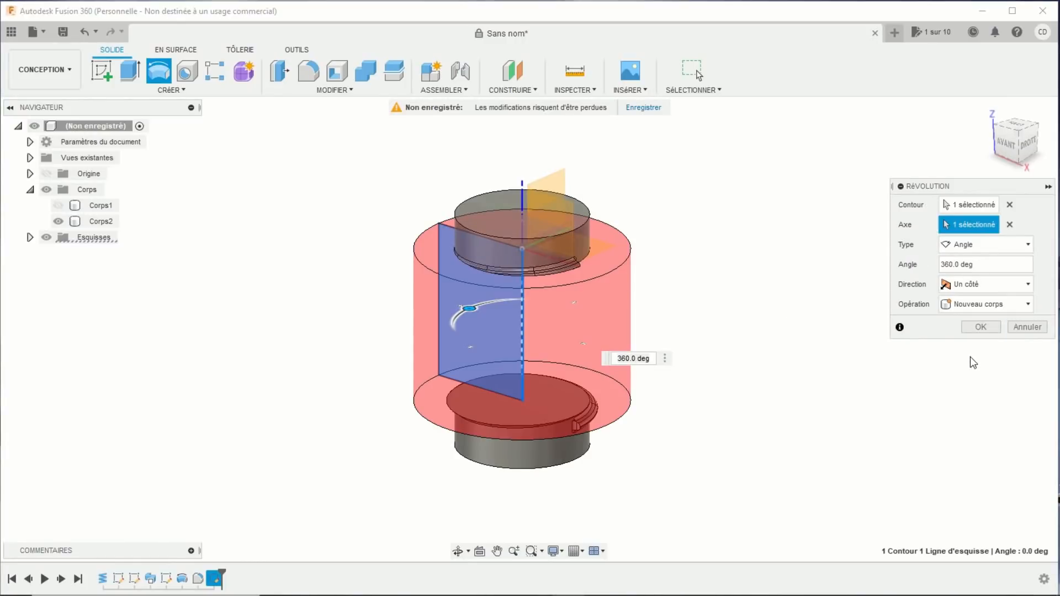
left_click(975, 327)
middle_click_drag(704, 380, 746, 343)
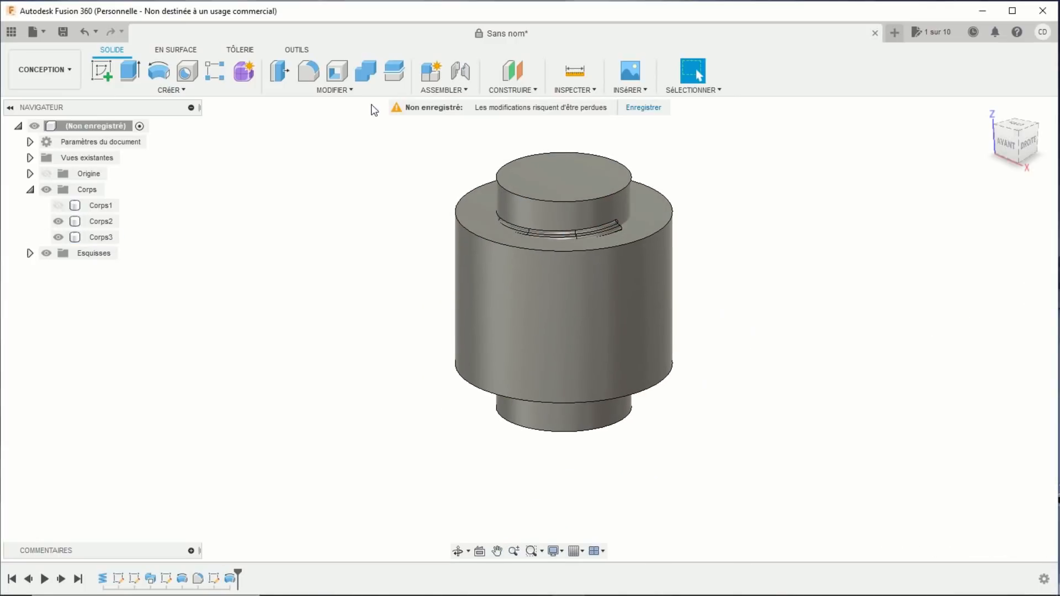
- Cut the threaded core out of the revolved cylinder with Combine, without keeping the tool body
left_click(367, 70)
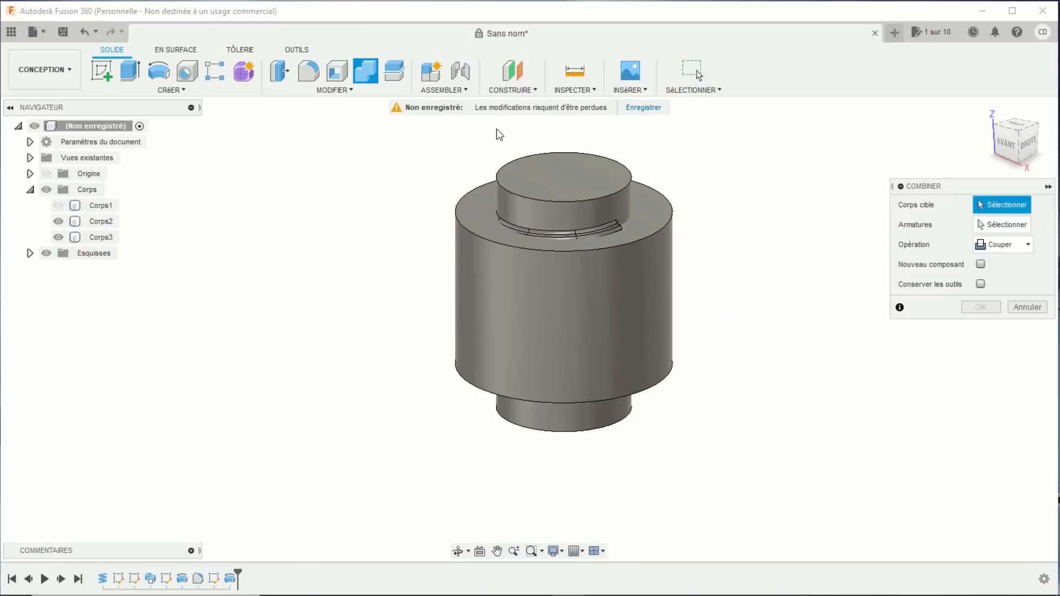
left_click(635, 307)
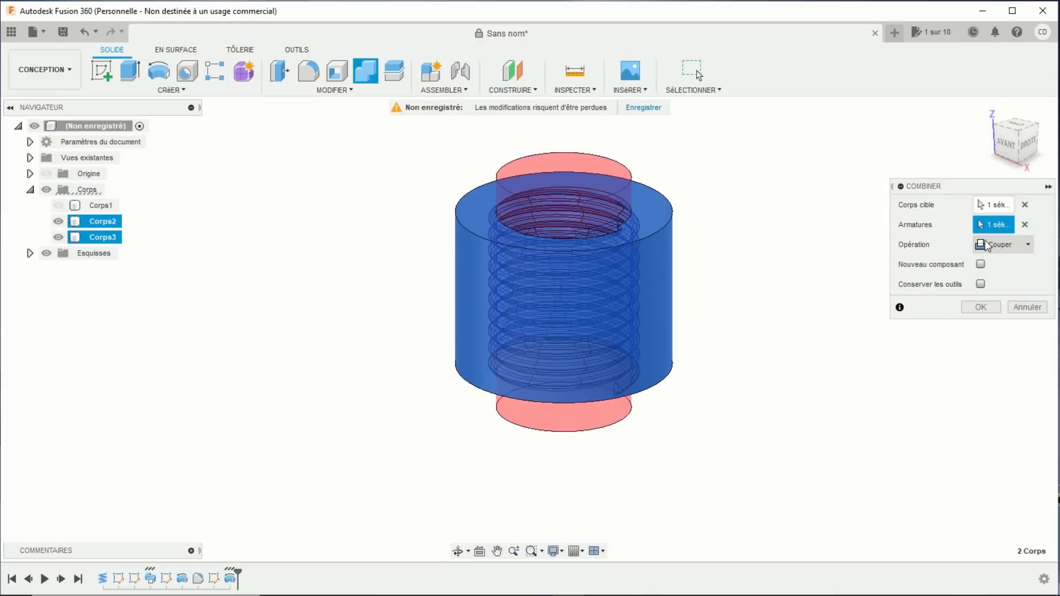
left_click(975, 307)
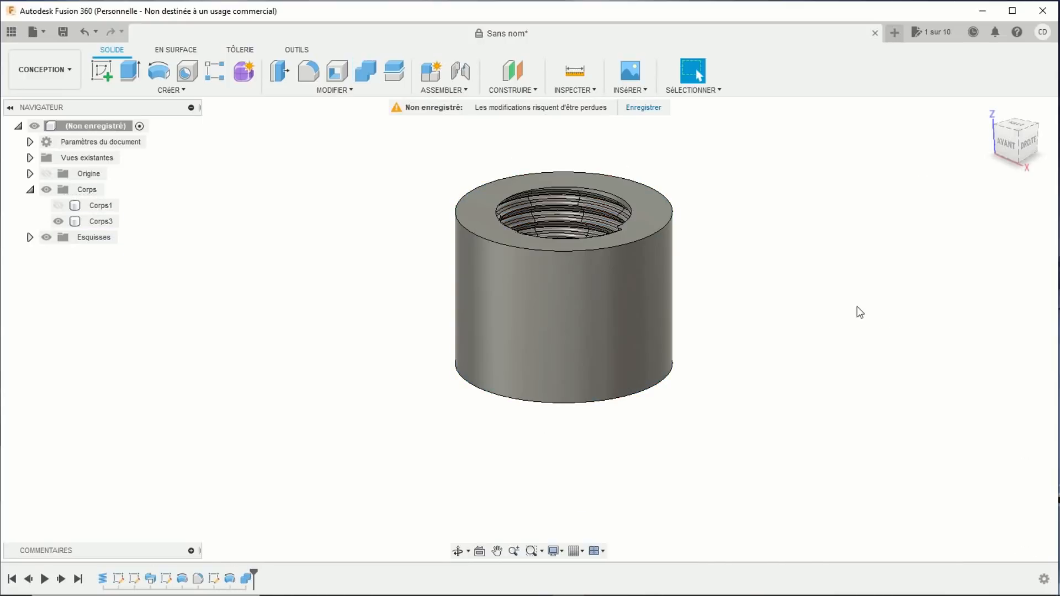
middle_click_drag(754, 340, 778, 364)
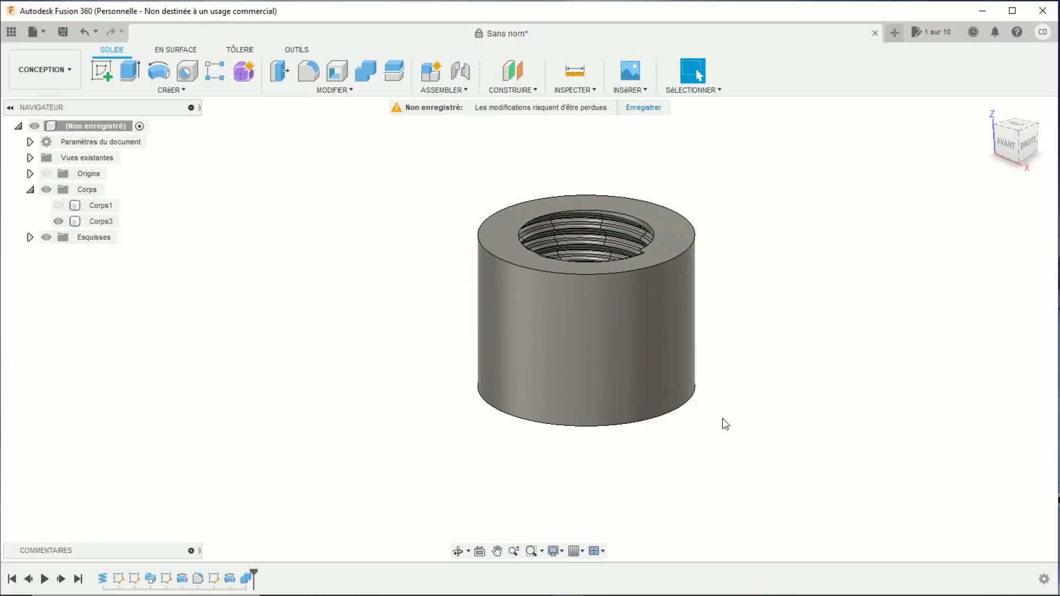
middle_click_drag(726, 424, 689, 419, "shift")
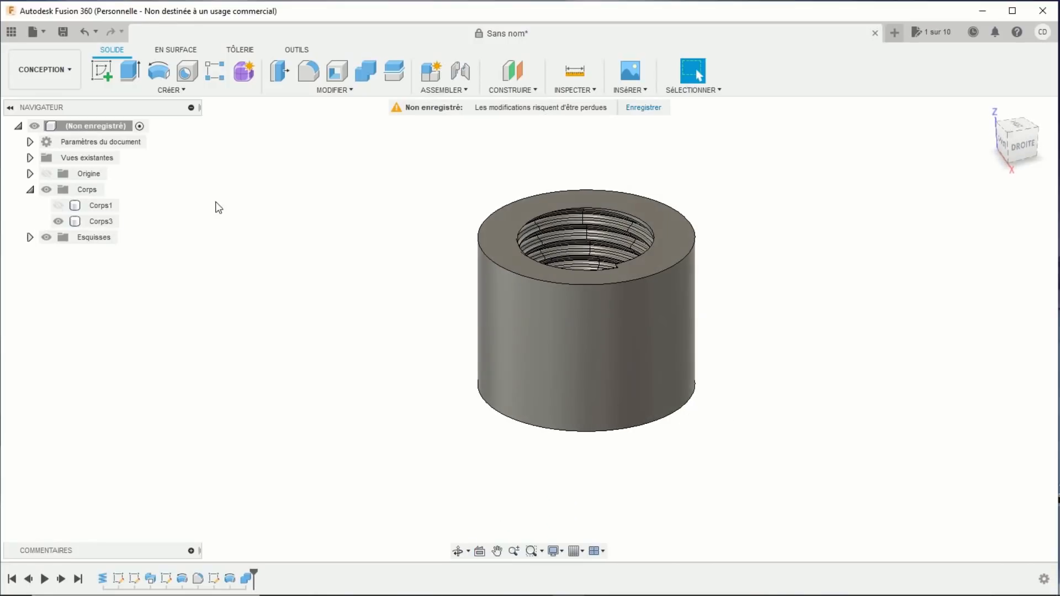
- Sketch a 140 mm diameter circle centred on the origin on the threaded cylinder's lower ring face and finish the sketch
left_click(101, 70)
mouse_move(351, 355)
middle_mouse_down("shift")
mouse_move(387, 384)
mouse_move(391, 326)
middle_mouse_up("shift")
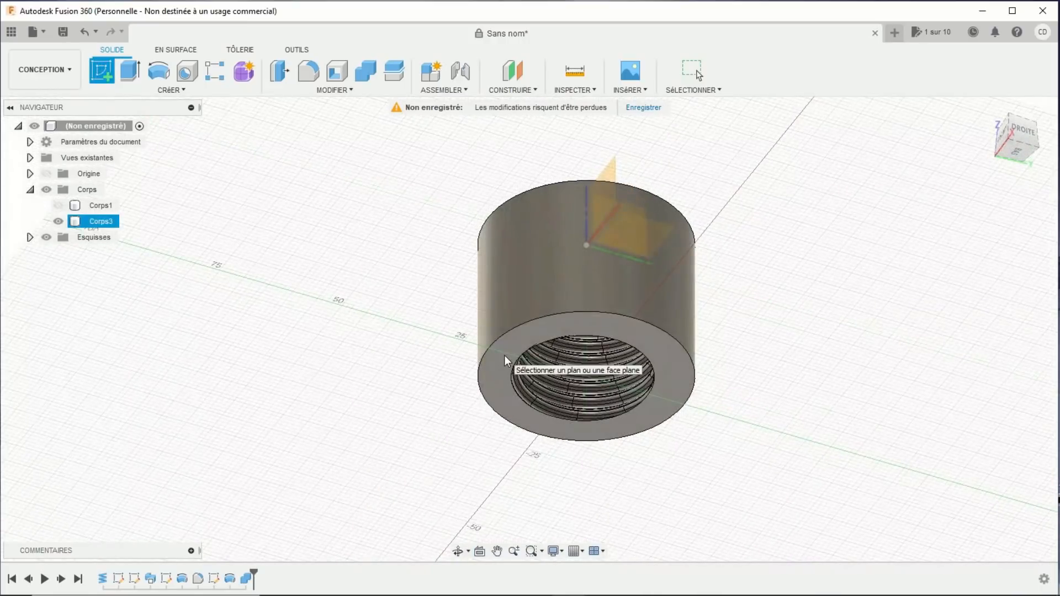
left_click(504, 355)
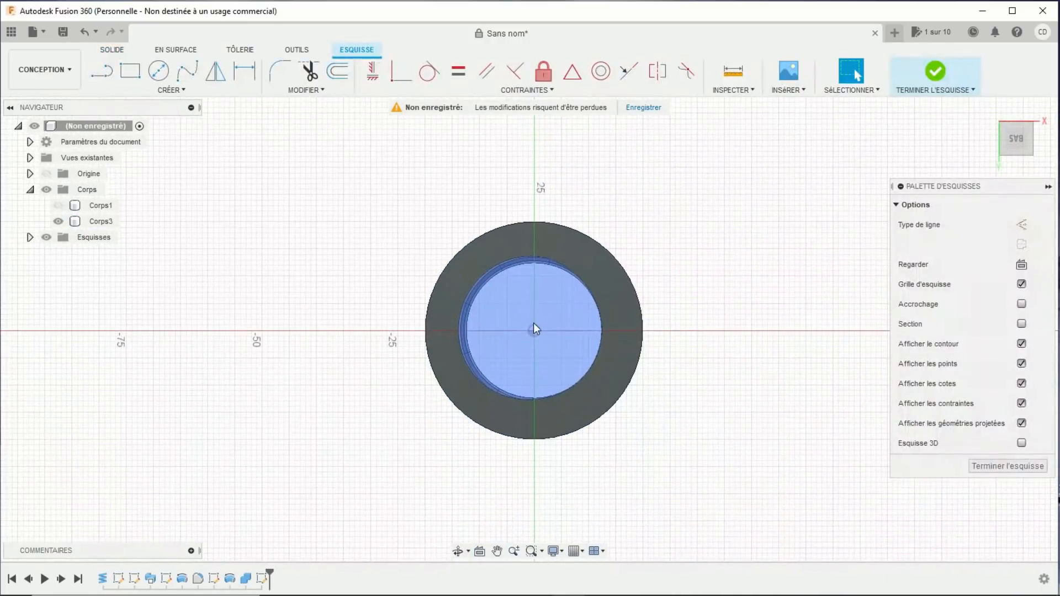
left_click(158, 71)
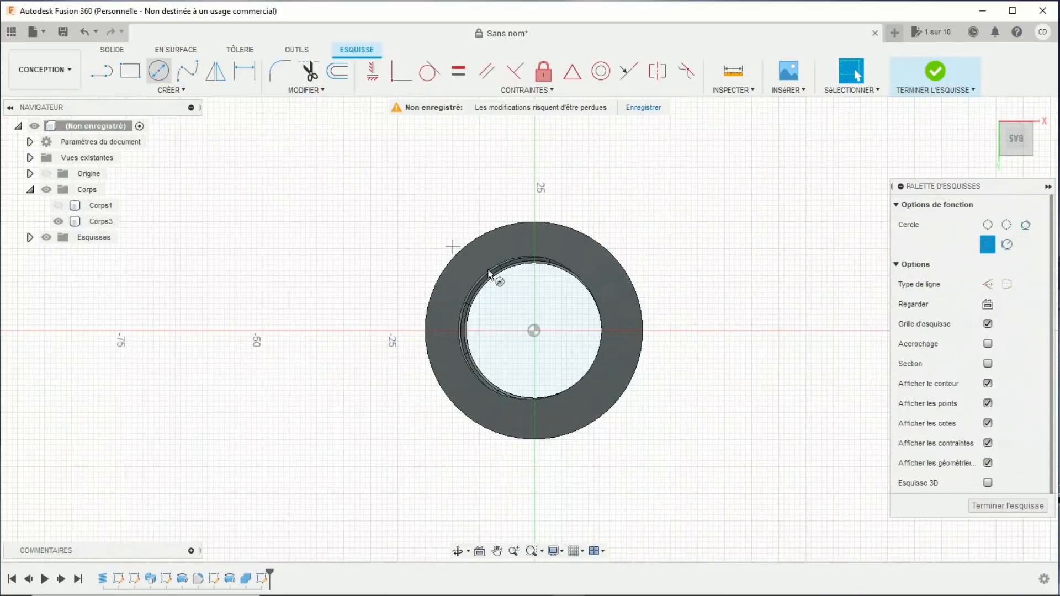
left_click(536, 331)
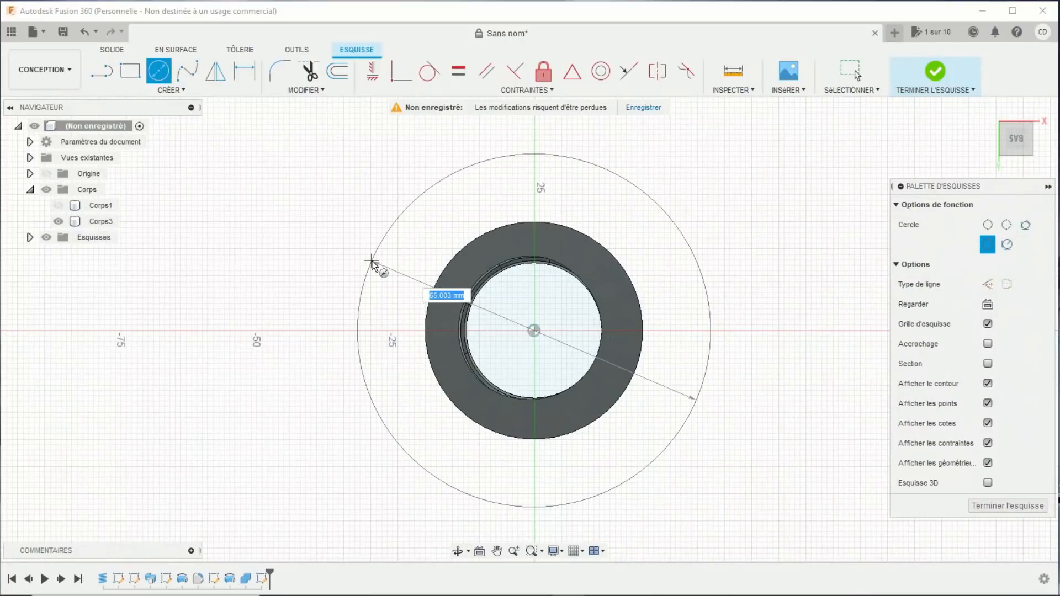
type("140")
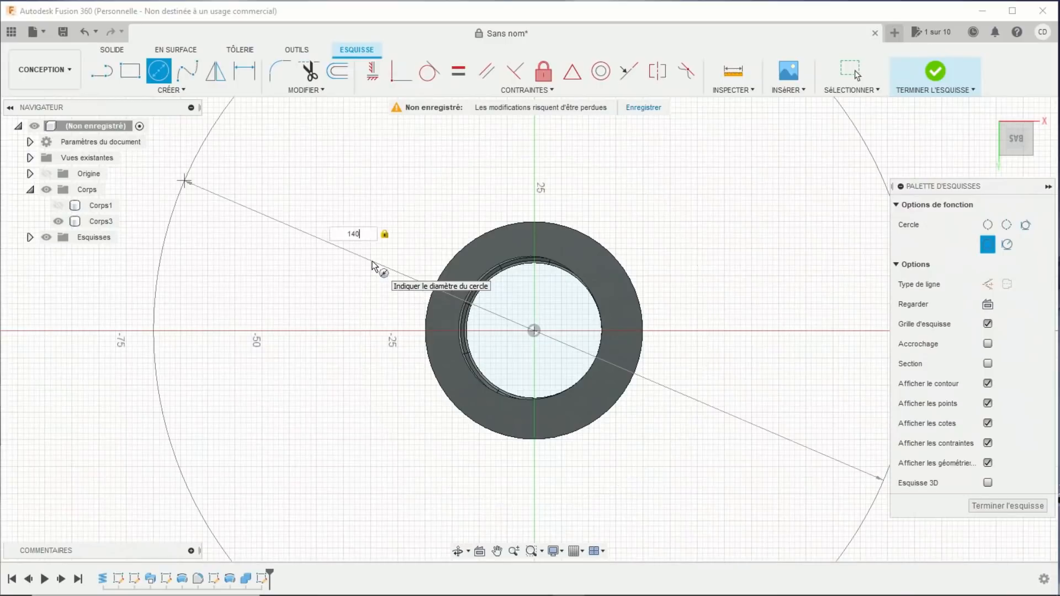
key("Return")
key("Escape")
scroll(460, 284, "down", 3)
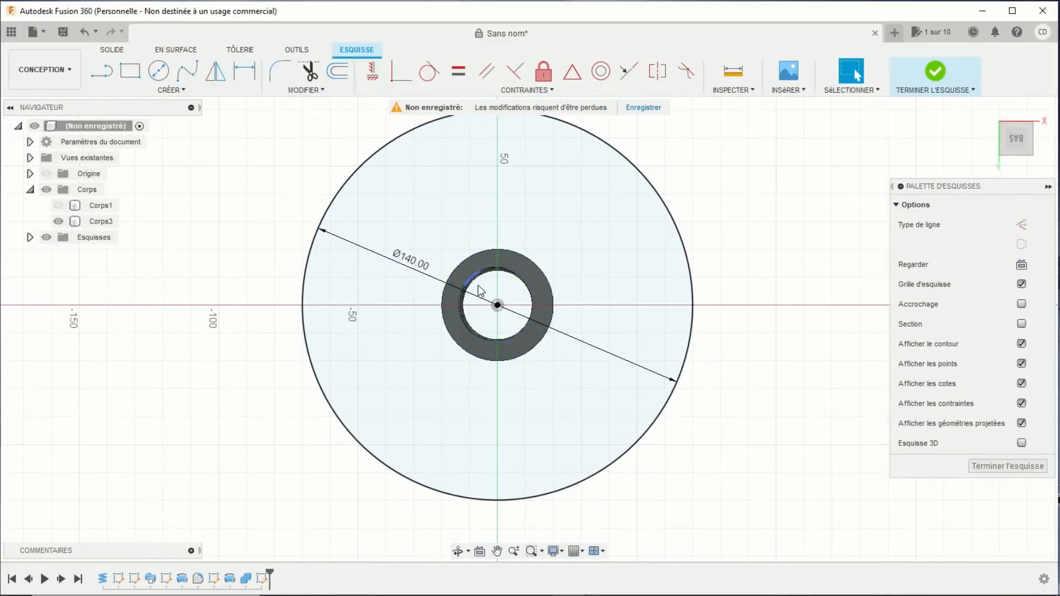
middle_click_drag(844, 77, 826, 135, "shift")
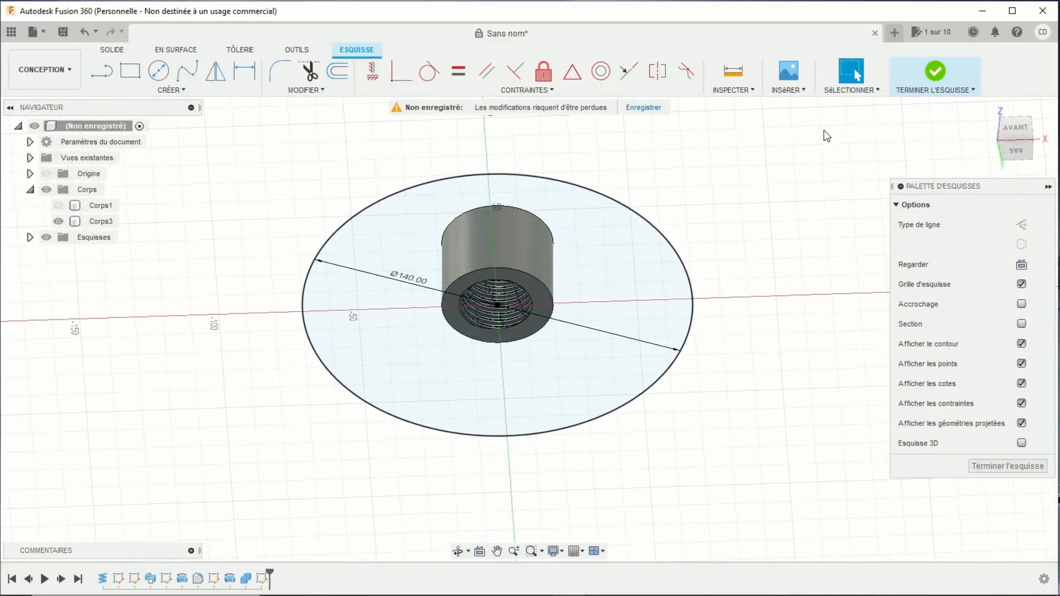
left_click(933, 71)
- Extrude all three profiles inside the 140 mm circle 4 mm downward, joined to the cylinder as a base disc
scroll(694, 164, "up", 3)
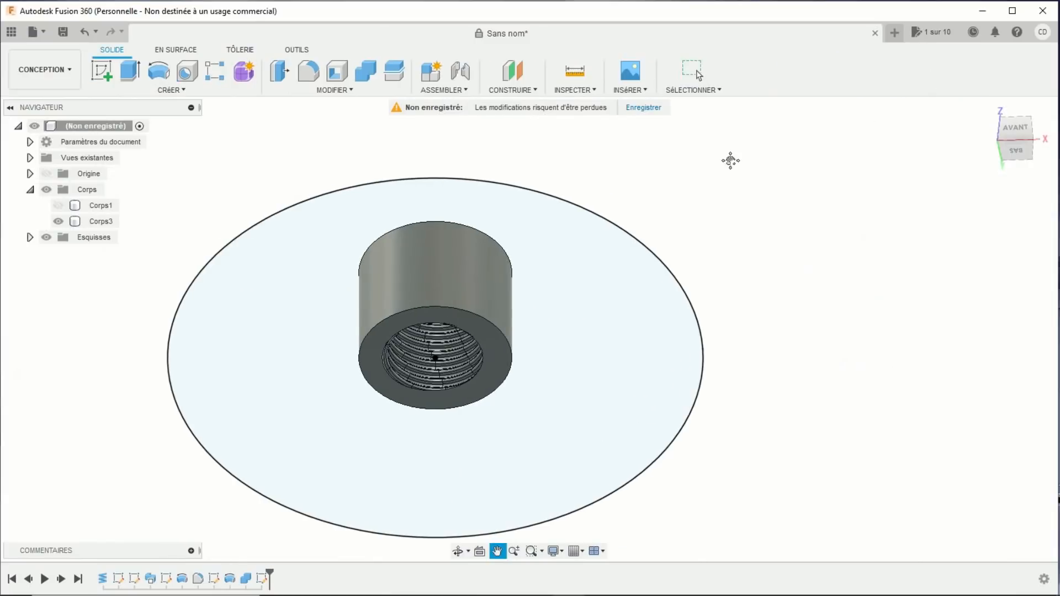
middle_click_drag(731, 161, 770, 152)
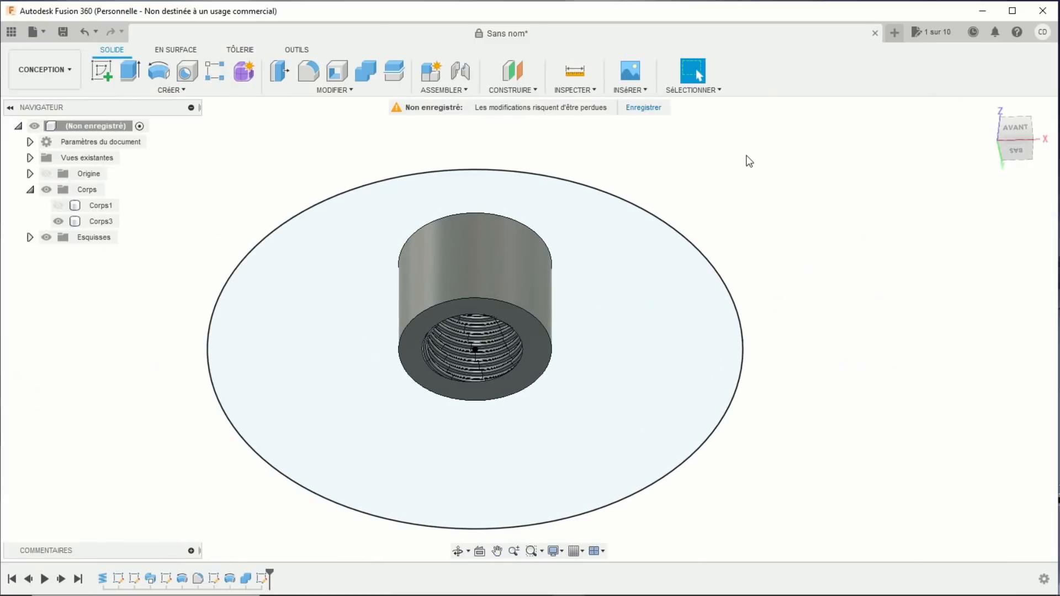
left_click(137, 75)
left_click(301, 262)
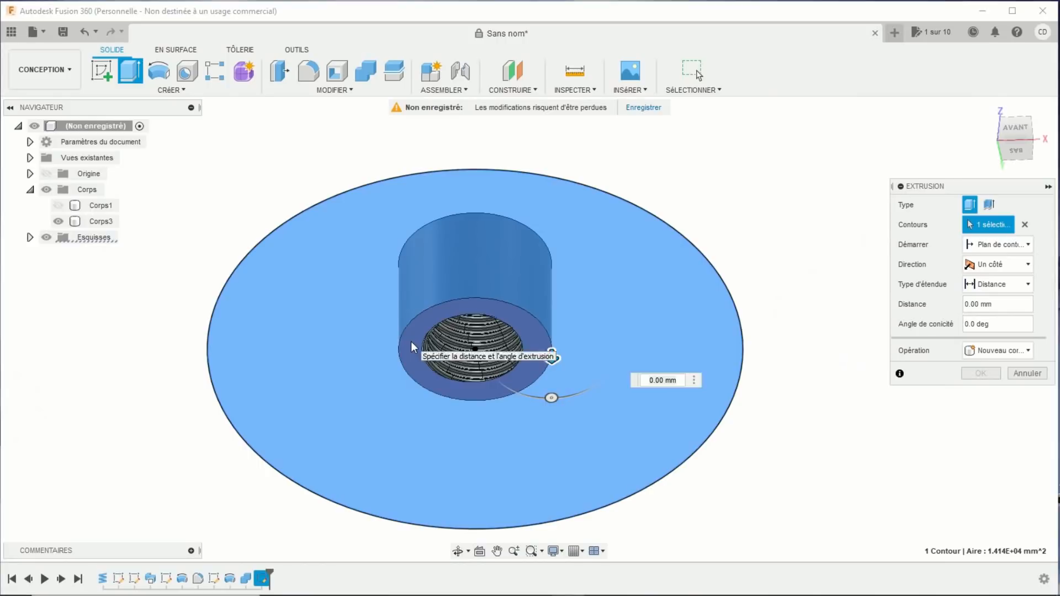
left_click(411, 347)
left_click(456, 343)
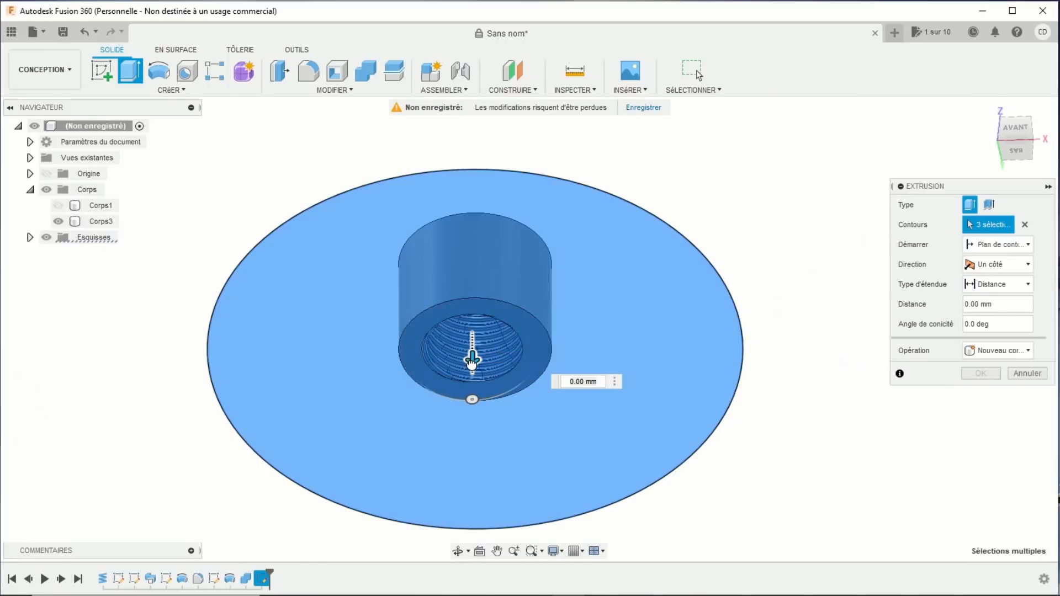
left_click_drag(472, 361, 472, 371)
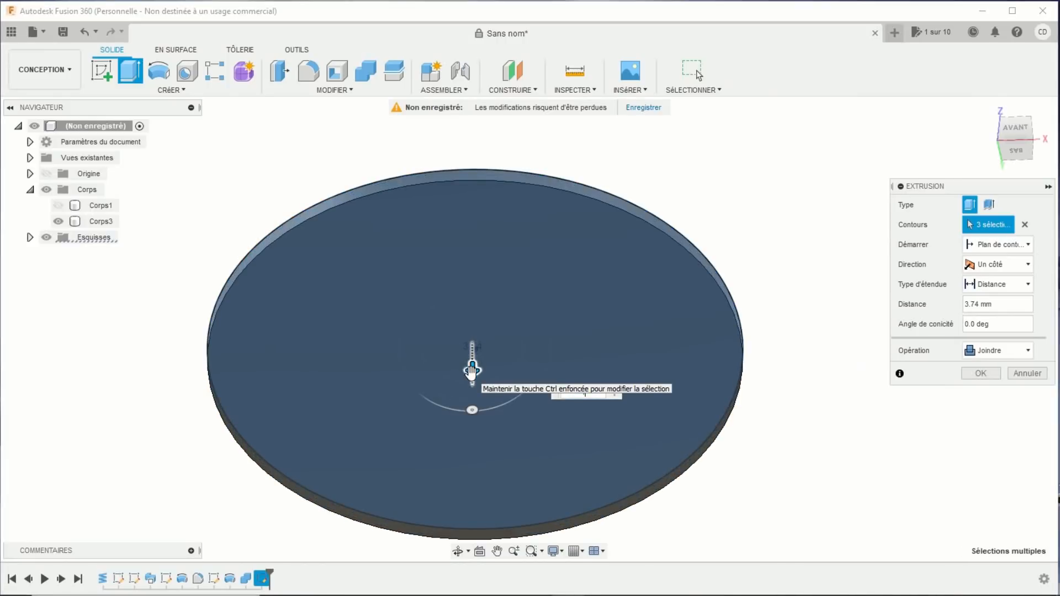
type("4")
key("Return")
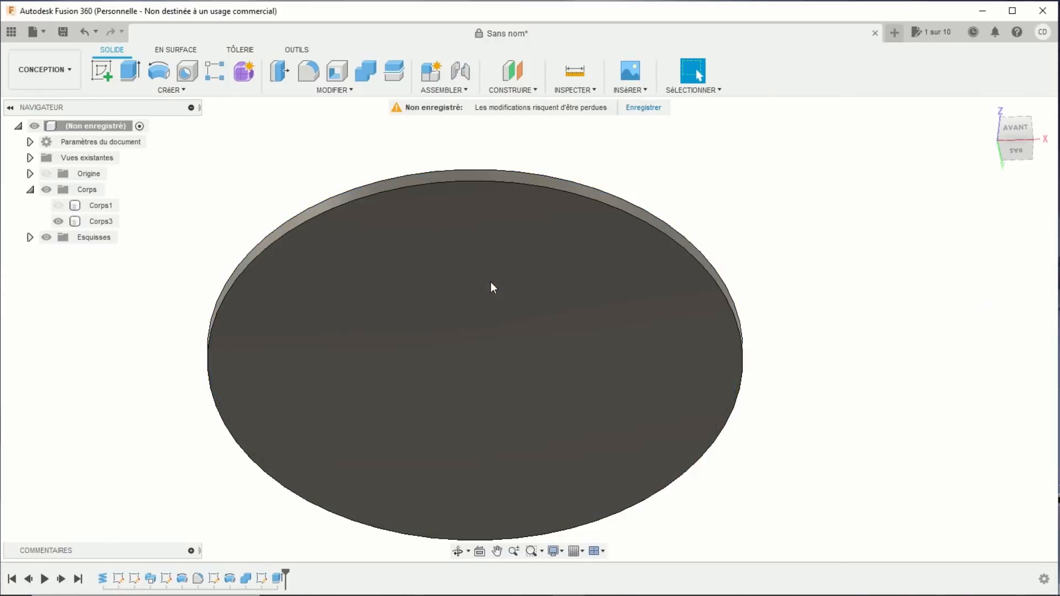
- Start a sketch on the base disc's upper face and project the disc's outer edge into it
left_click(493, 287)
scroll(559, 251, "down", 3)
middle_click_drag(562, 245, 560, 383, "shift")
left_click(265, 164)
left_click(101, 71)
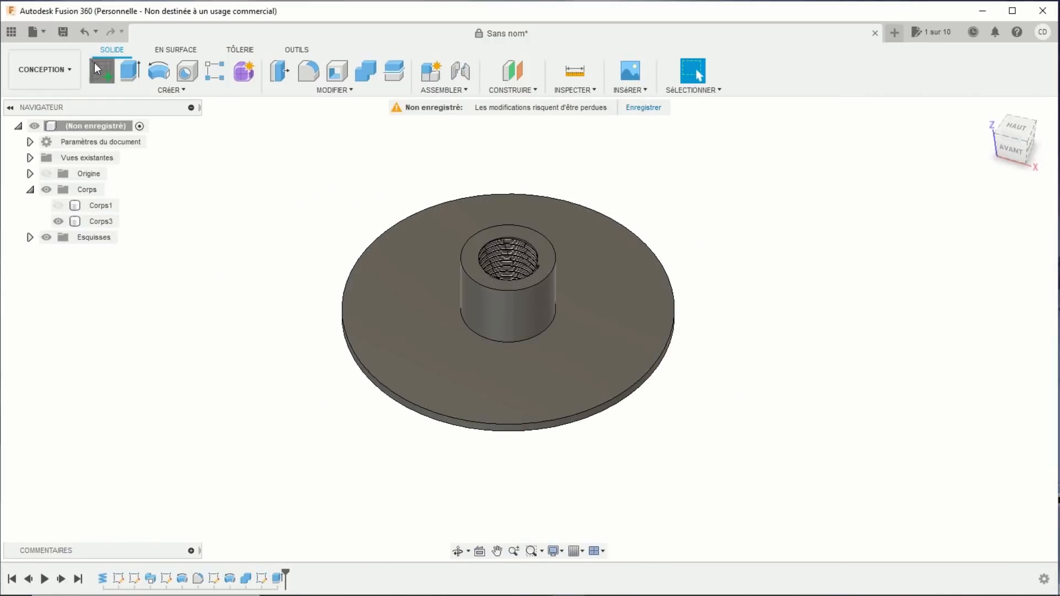
left_click(384, 310)
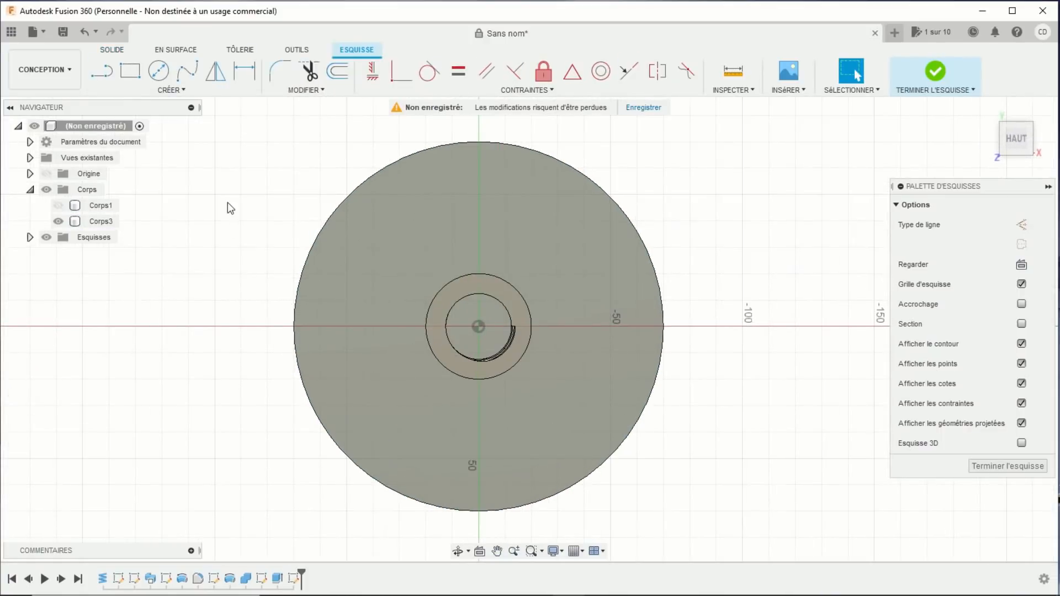
left_click(185, 92)
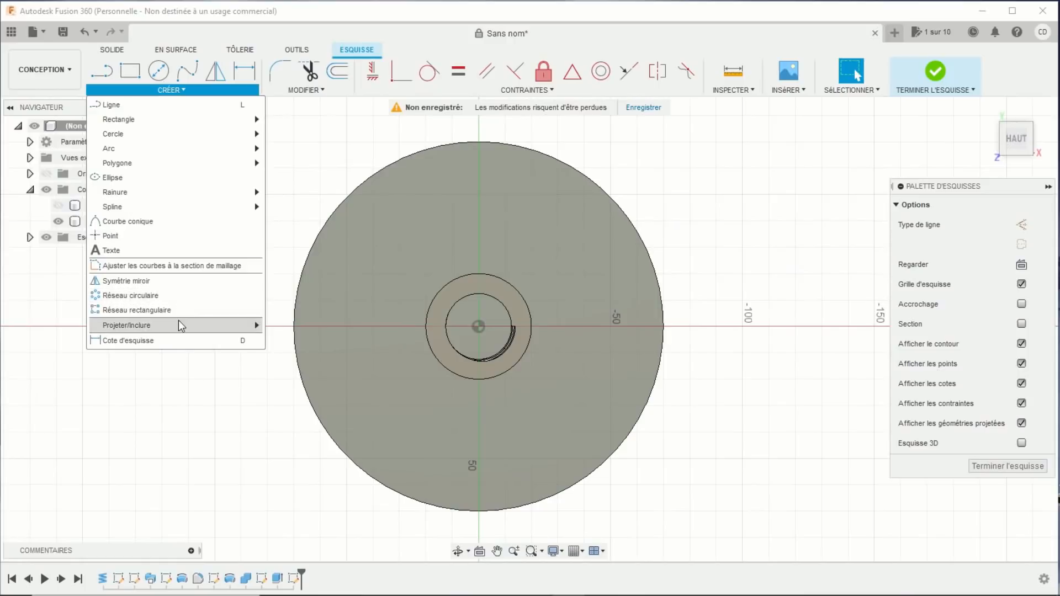
mouse_move(177, 325)
left_click(273, 327)
left_click(295, 293)
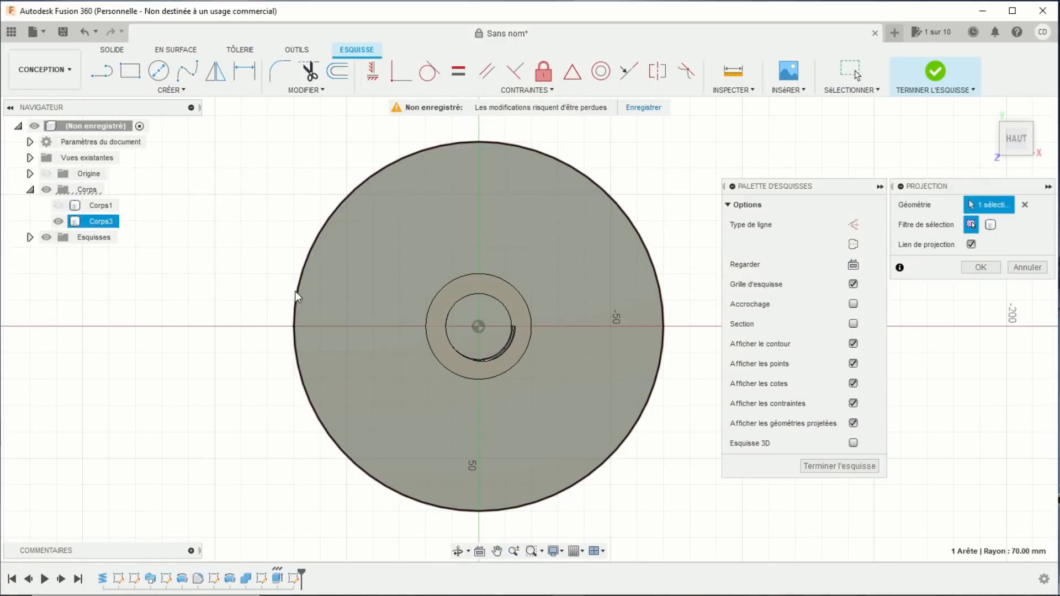
left_click(979, 268)
- Draw a circle centred on the origin, dimension it 4 mm inside the projected outer edge, and finish the sketch
left_click(158, 71)
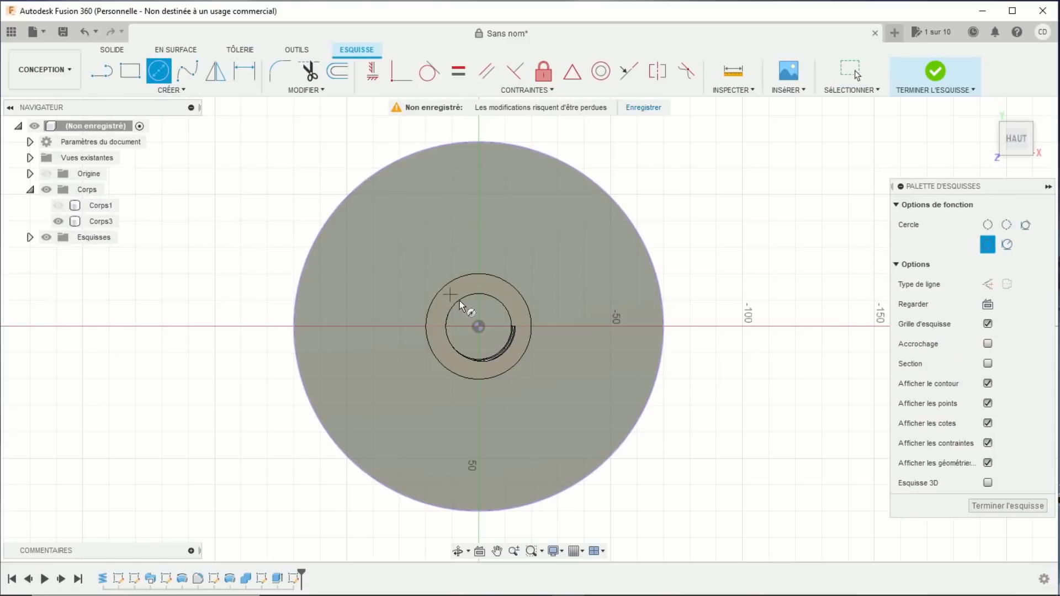
left_click(478, 326)
left_click(526, 225)
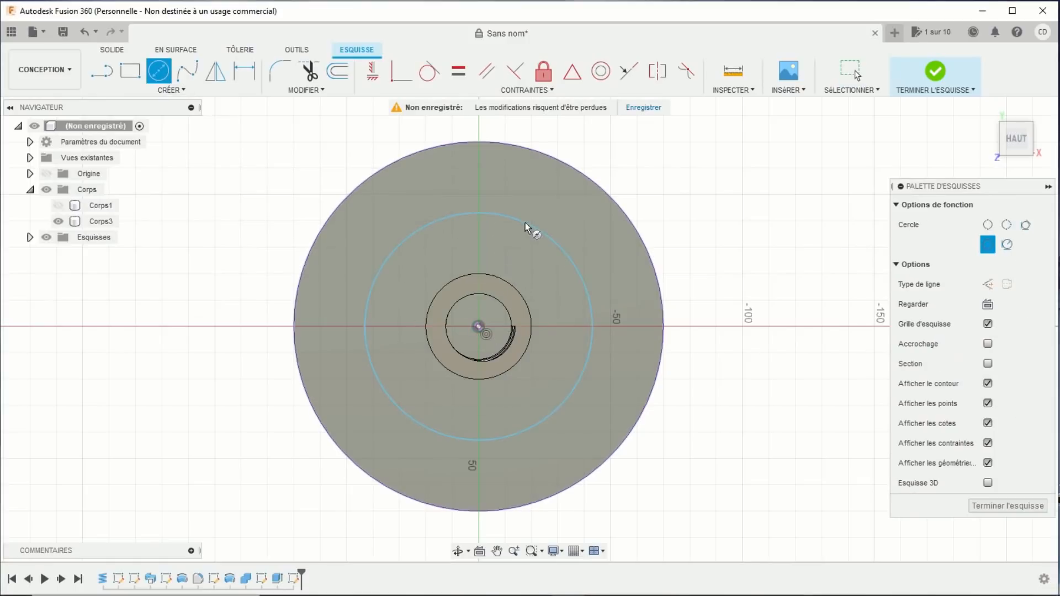
left_click(244, 71)
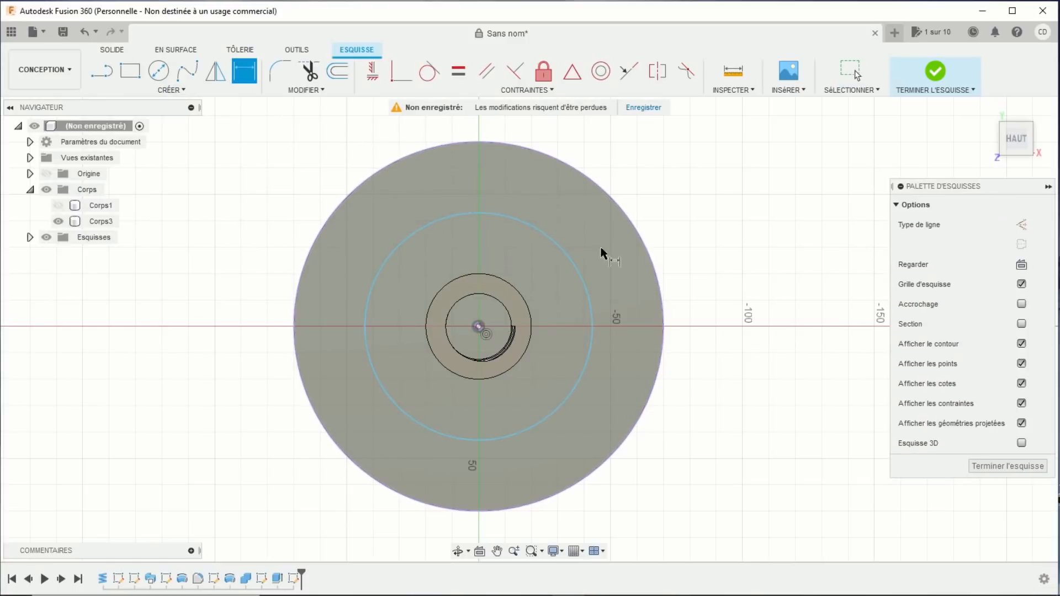
left_click(592, 297)
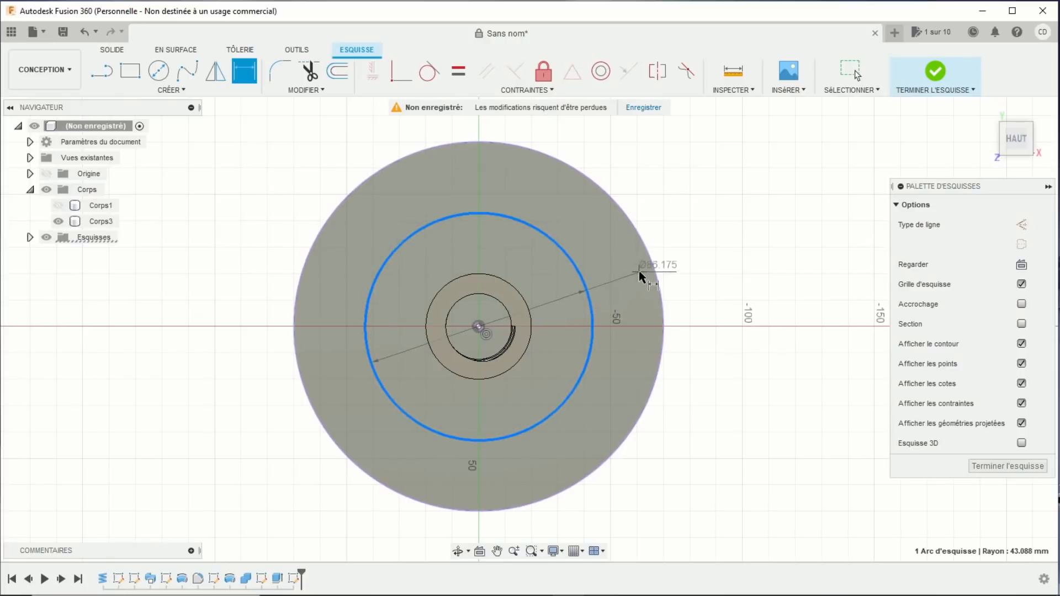
left_click(656, 275)
left_click(699, 305)
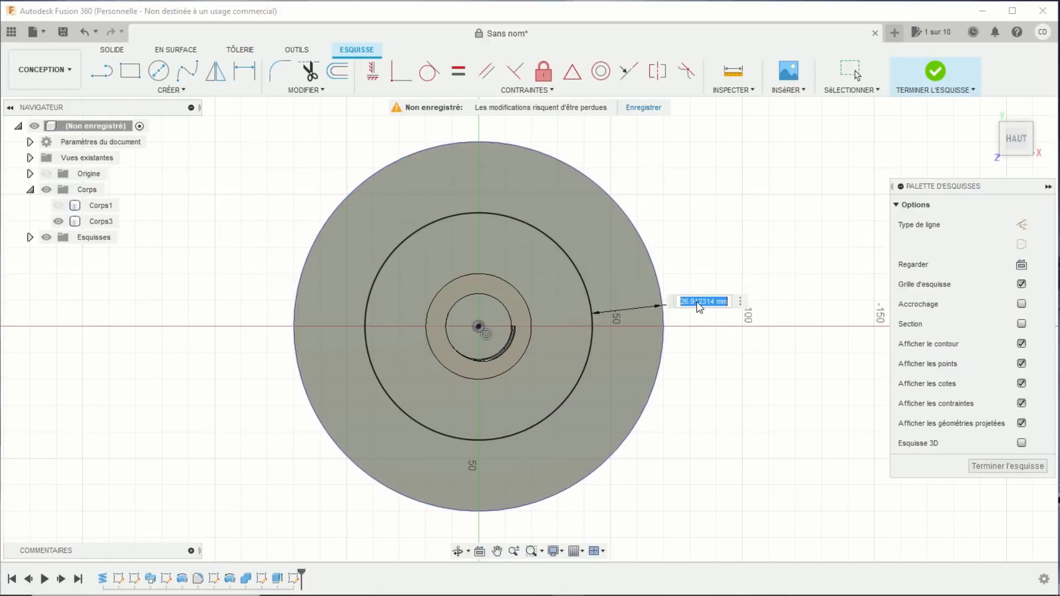
type("4")
key("Return")
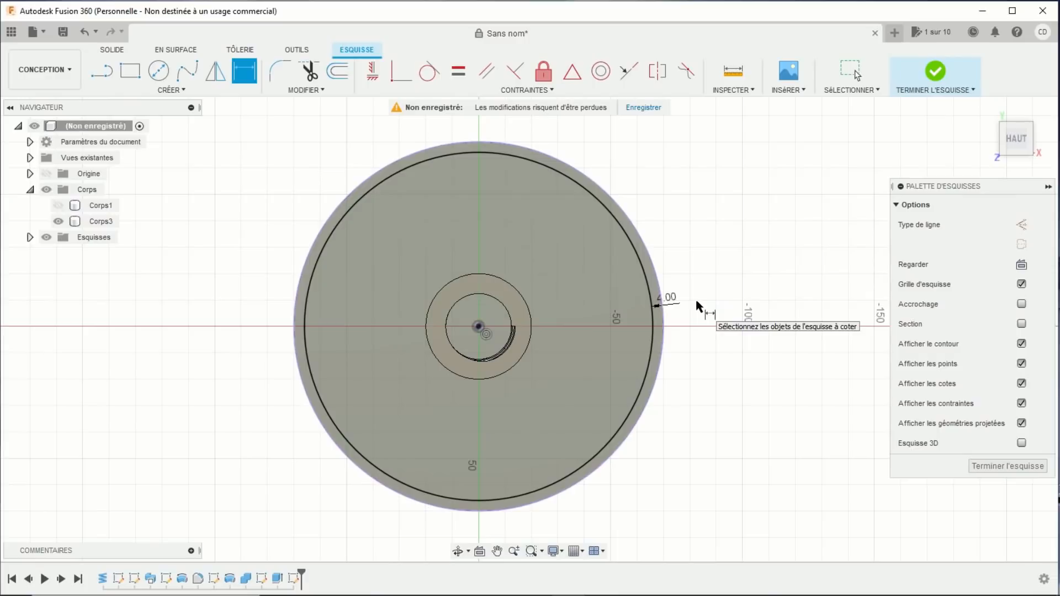
left_click(934, 72)
- Extrude the narrow outer ring 20 mm upward, joined to the disc as a rim
mouse_move(548, 380)
middle_mouse_down("shift")
mouse_move(435, 372)
mouse_move(436, 441)
middle_mouse_up("shift")
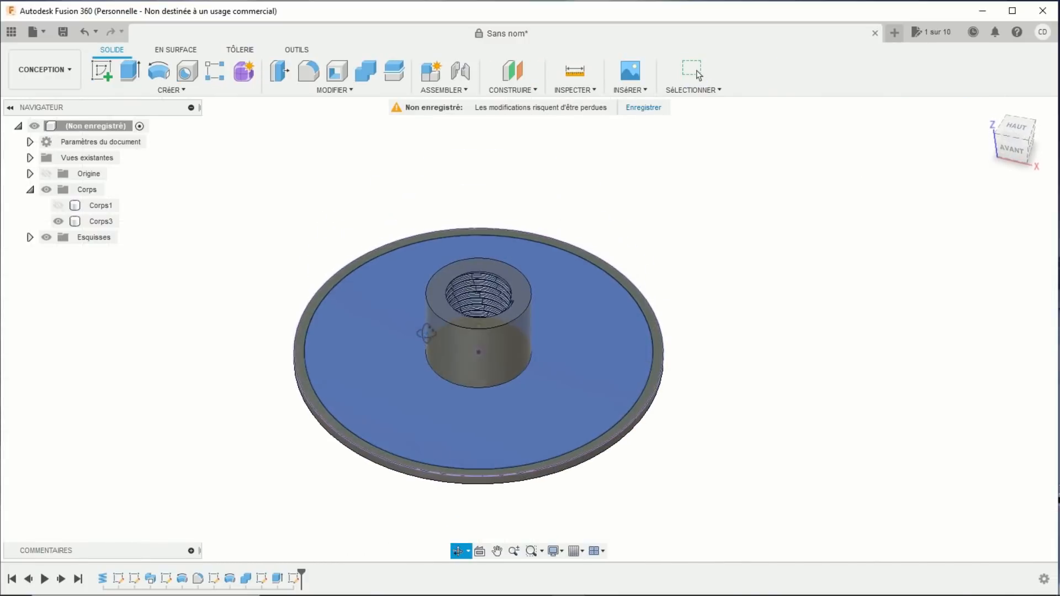
left_click(135, 75)
scroll(194, 237, "up", 2)
left_click(322, 373)
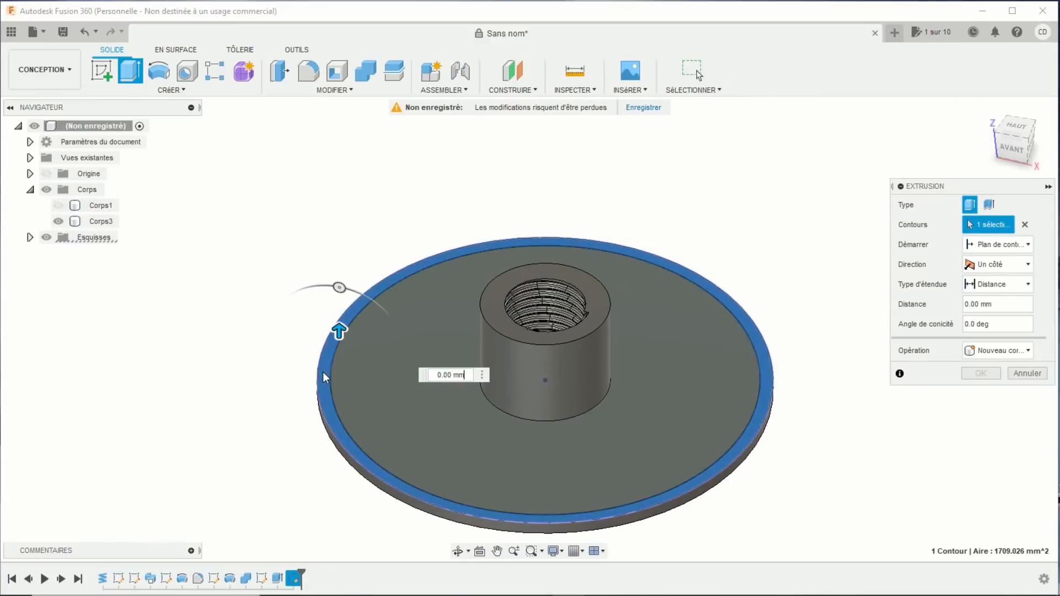
left_click_drag(339, 327, 338, 291)
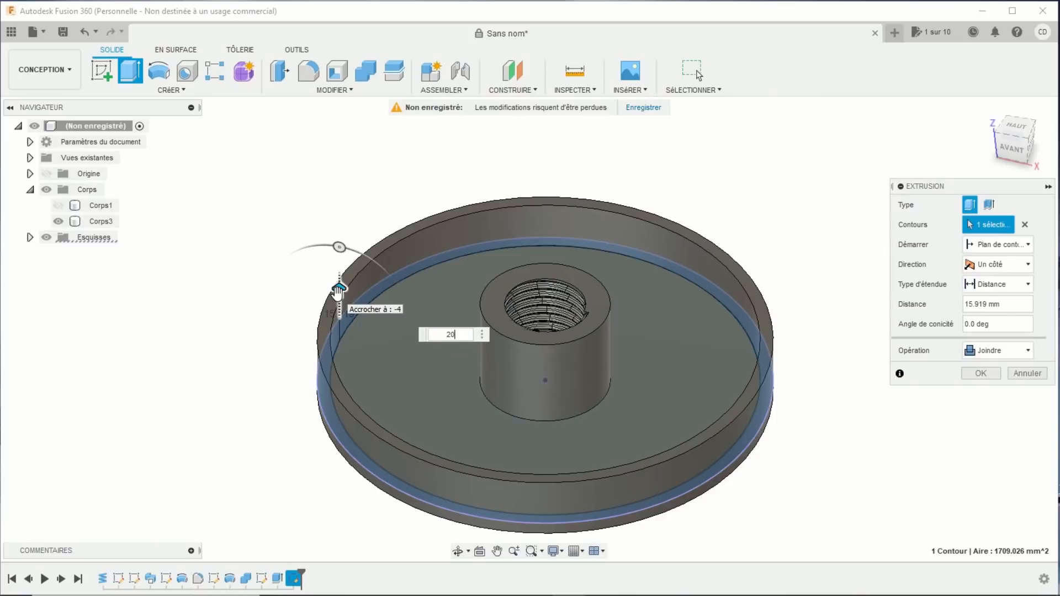
type("20")
key("Return")
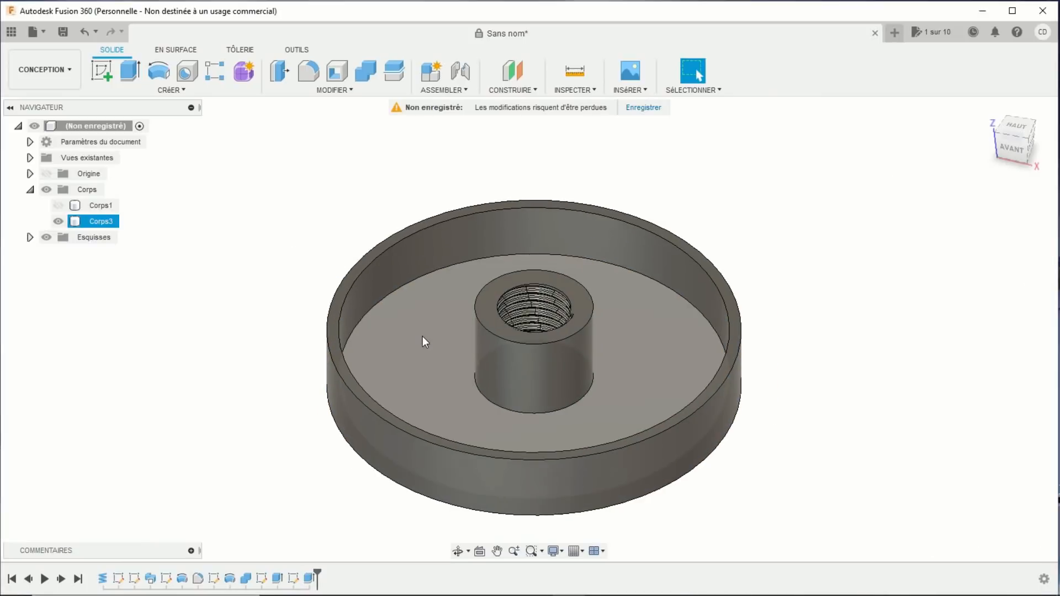
- Start a sketch on the front plane and draw a closed round-topped arch profile across the base's lower edge near the vertical axis
scroll(423, 336, "down", 1)
middle_click_drag(423, 337, 410, 307)
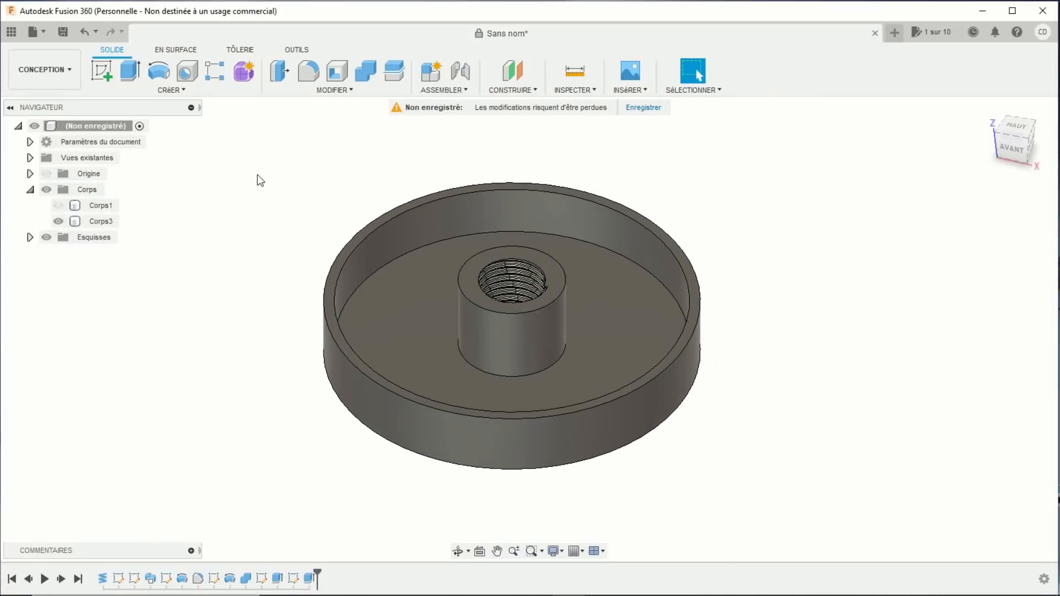
left_click(102, 68)
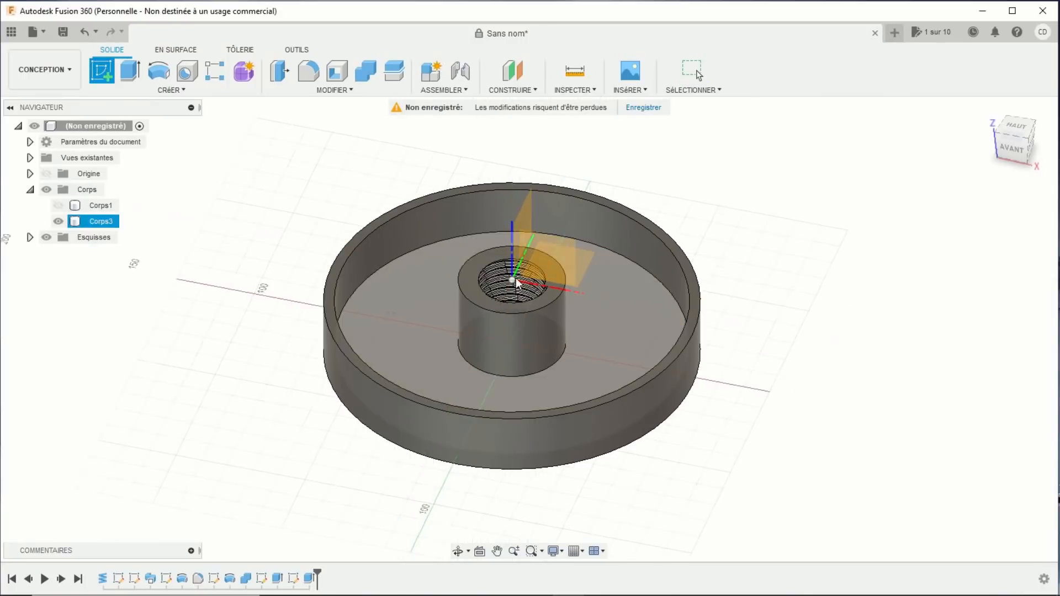
left_click(552, 264)
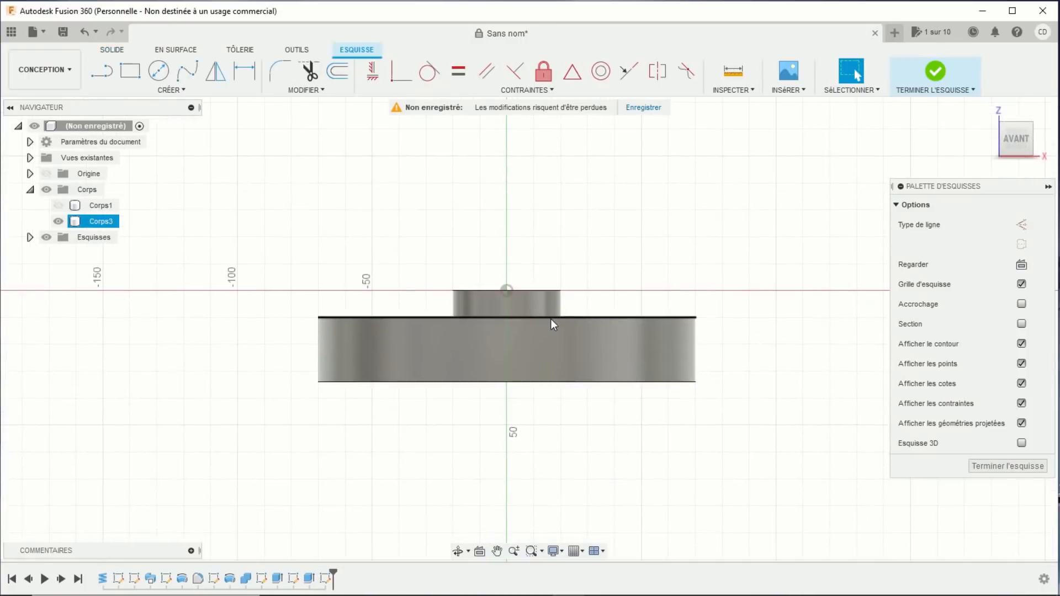
left_click(108, 75)
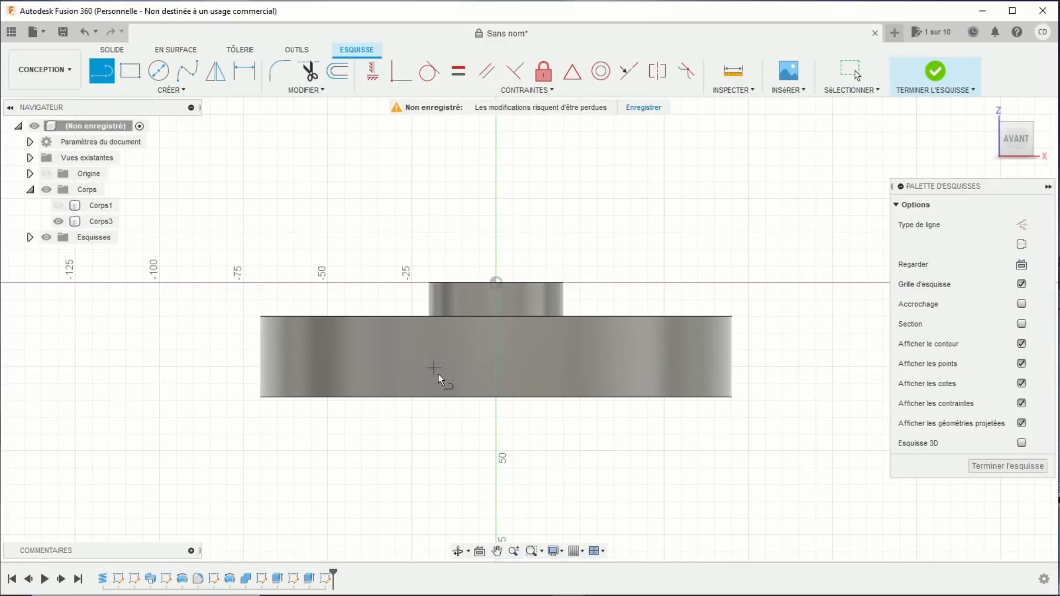
left_click(520, 433)
scroll(536, 429, "up", 4)
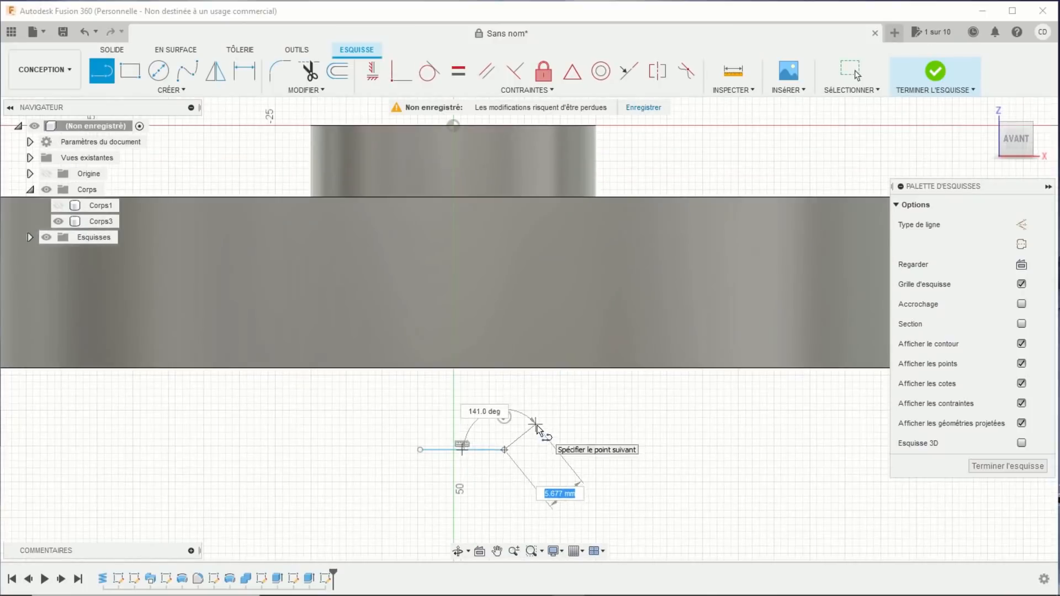
left_click_drag(509, 398, 420, 434)
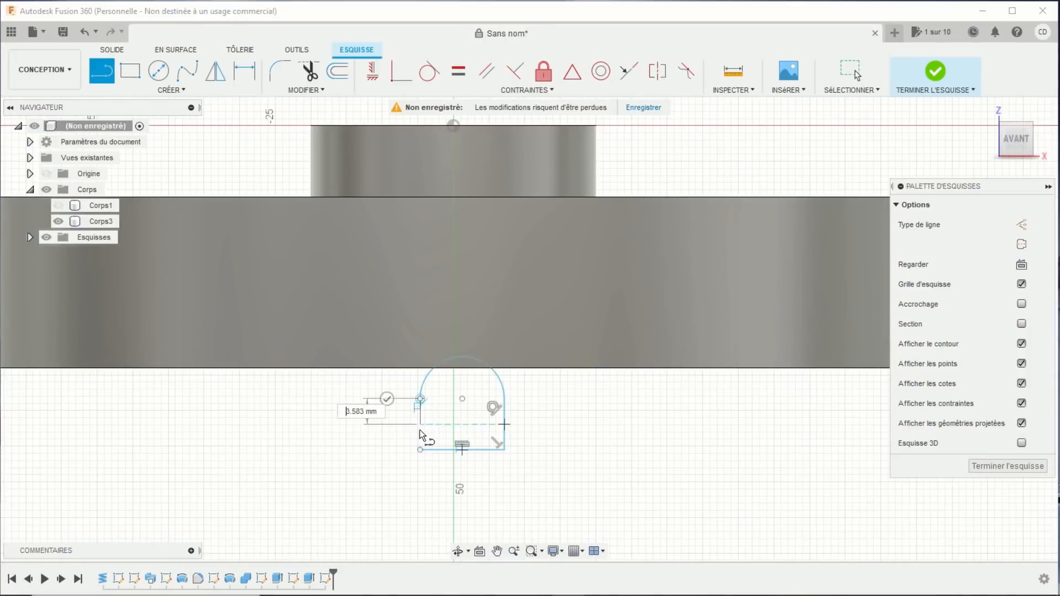
left_click(419, 450)
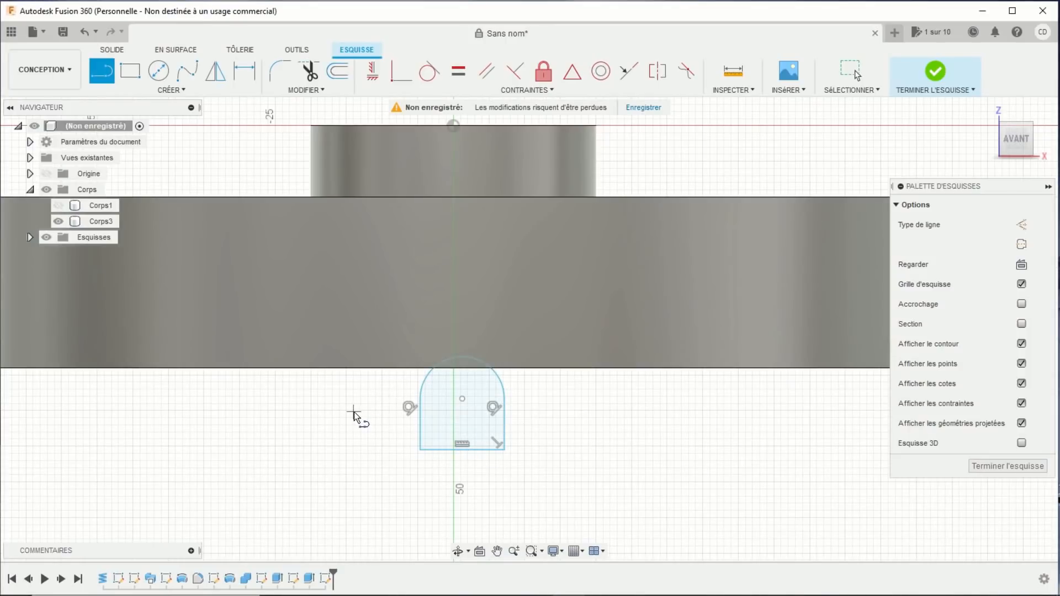
key("Escape")
scroll(360, 389, "down", 5)
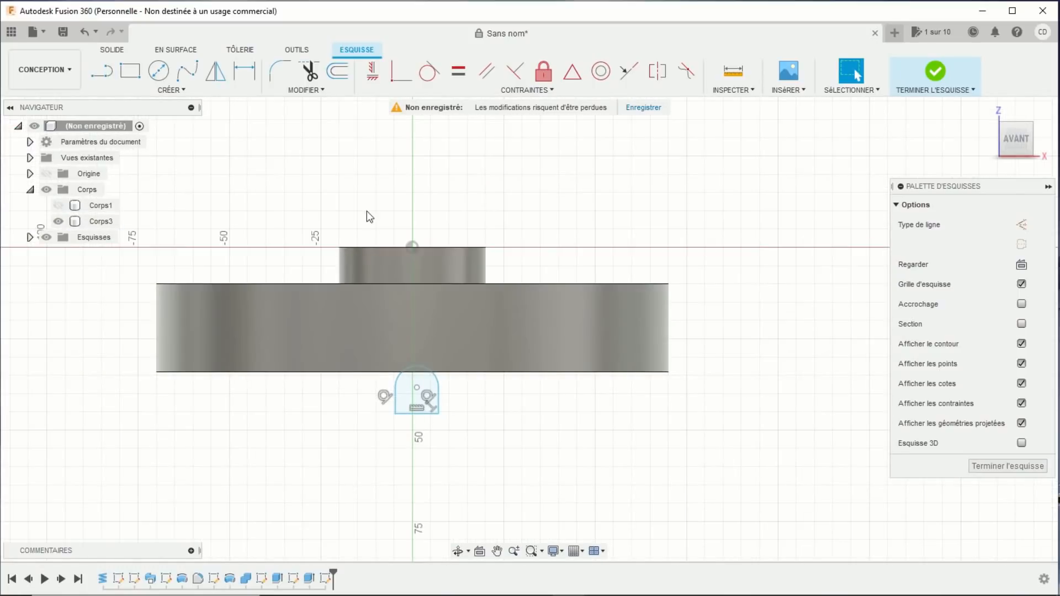
- Show the origin geometry and make the arch's two straight sides symmetric about the vertical origin axis
left_click(657, 71)
scroll(498, 387, "up", 2)
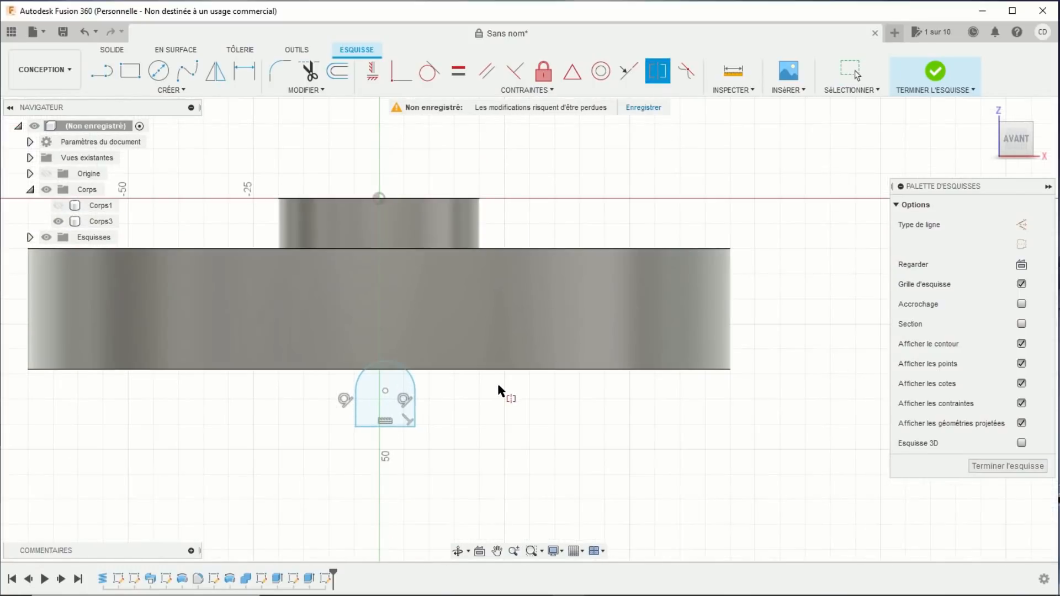
left_click(415, 413)
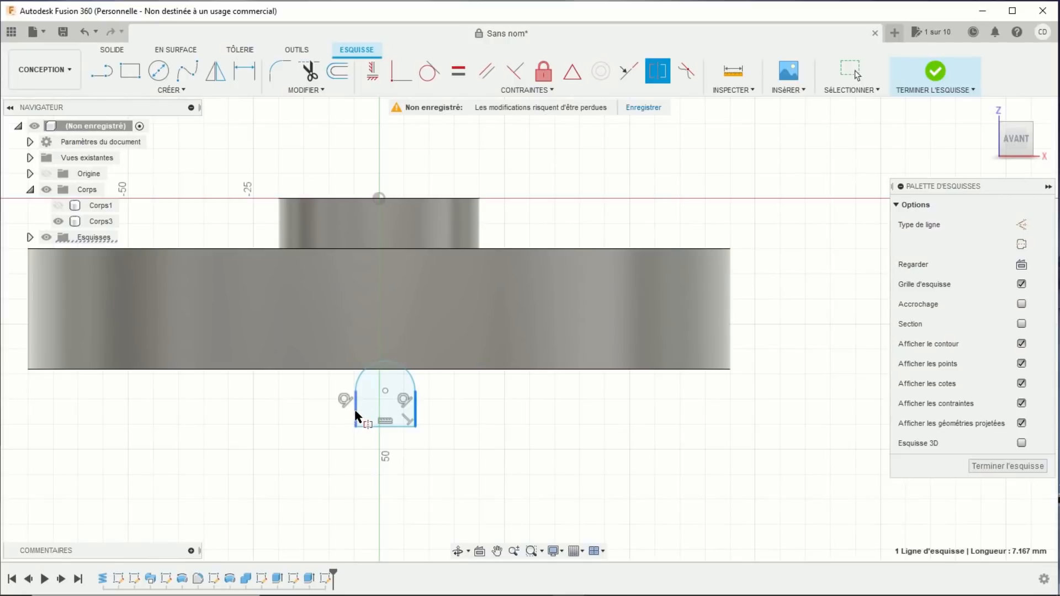
left_click(356, 414)
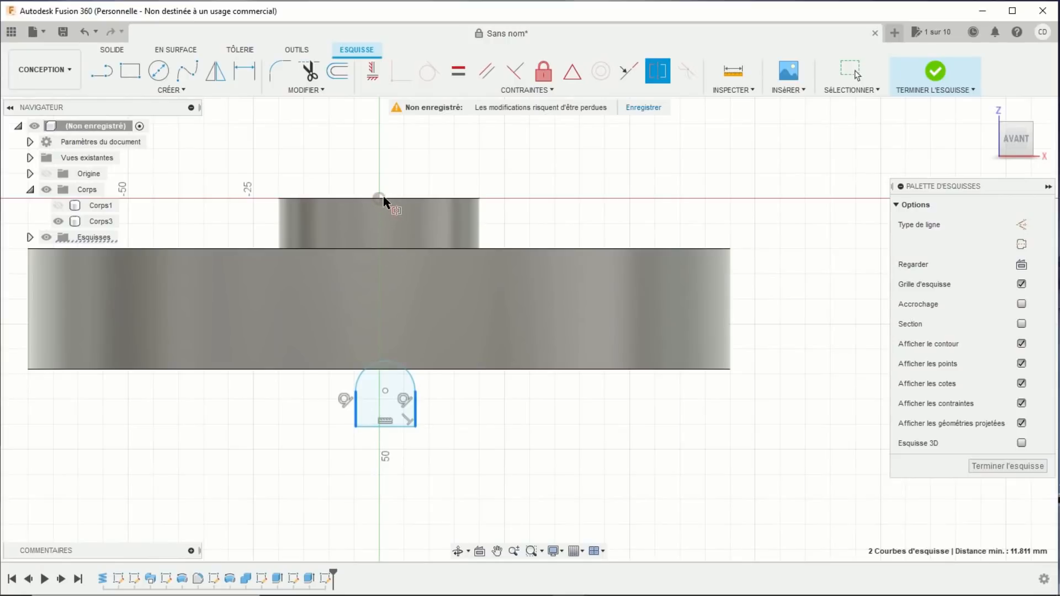
scroll(385, 201, "up", 1)
left_click(46, 173)
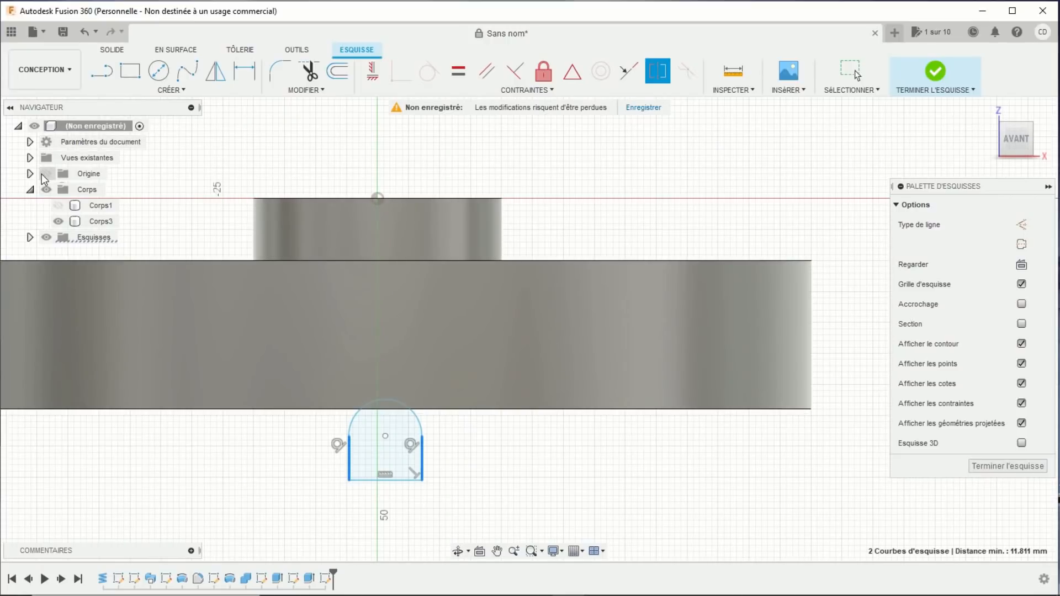
left_click(376, 156)
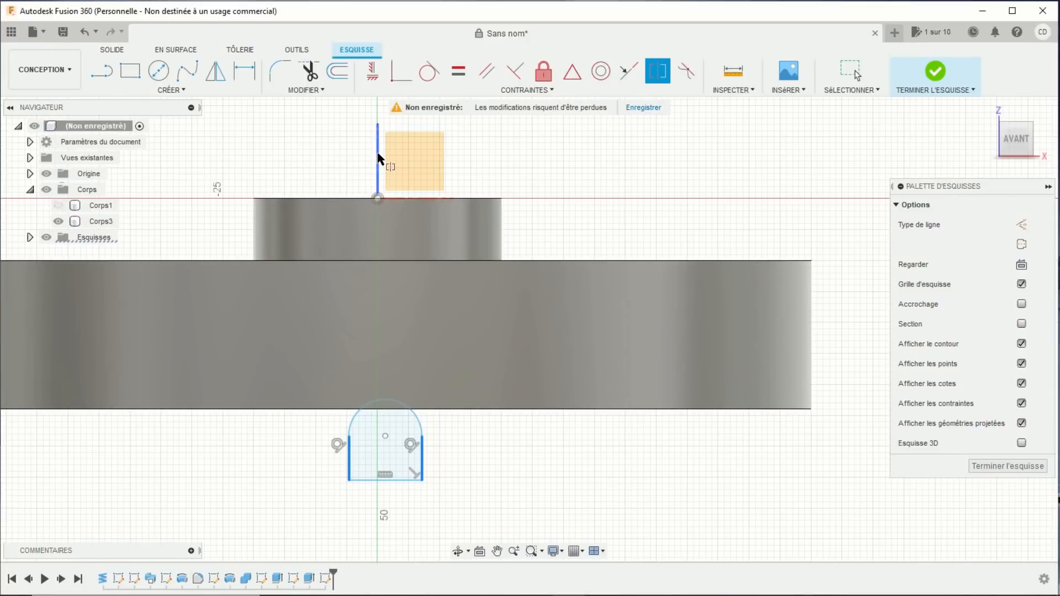
scroll(339, 273, "down", 2)
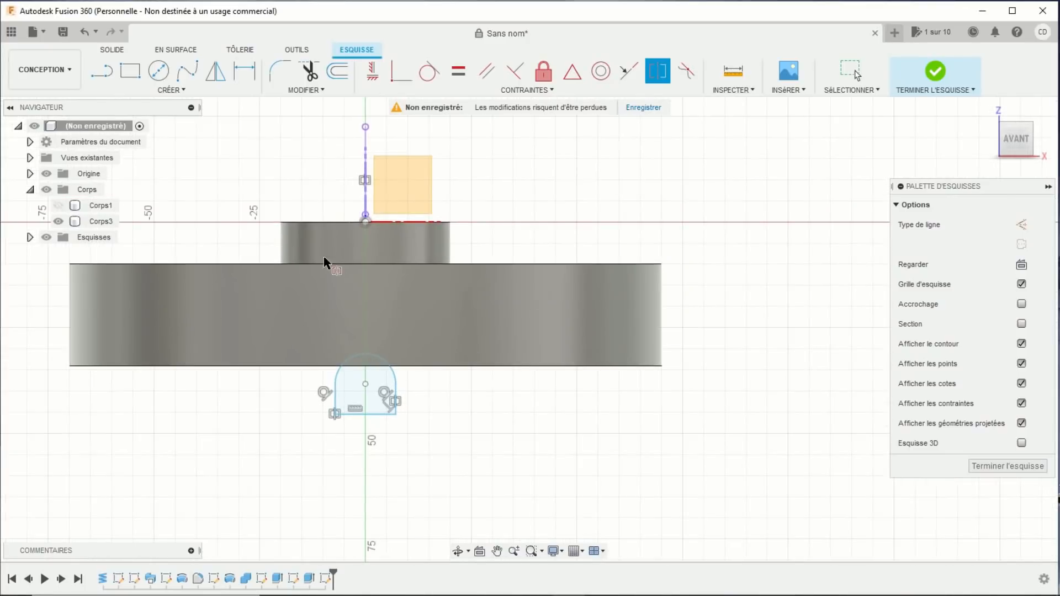
- Dimension the arch profile 10 mm wide, with a height of 5 mm from its base line to the arc's centre
left_click(249, 73)
left_click(359, 418)
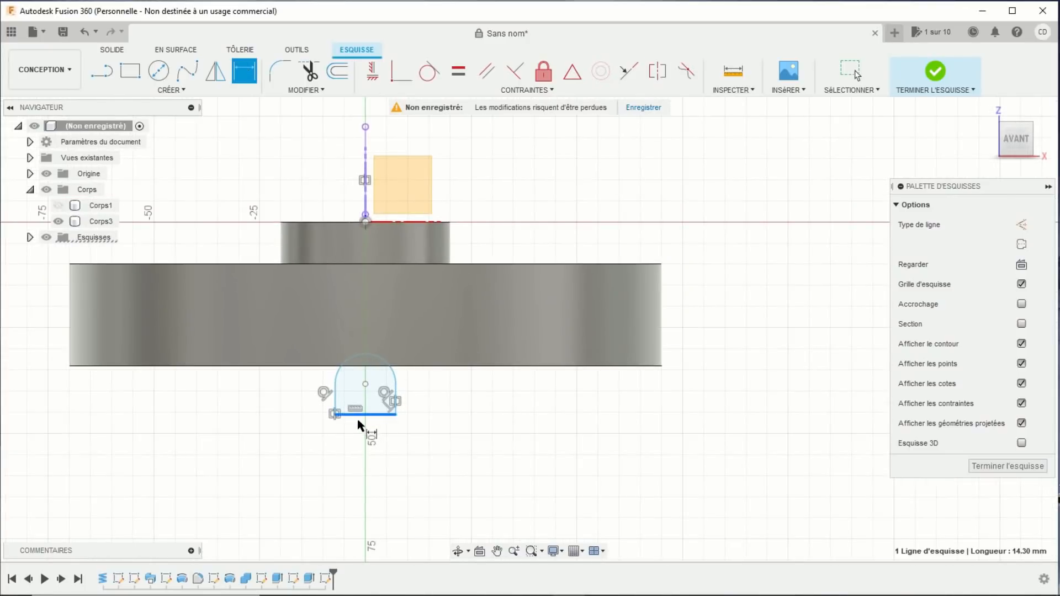
left_click(292, 467)
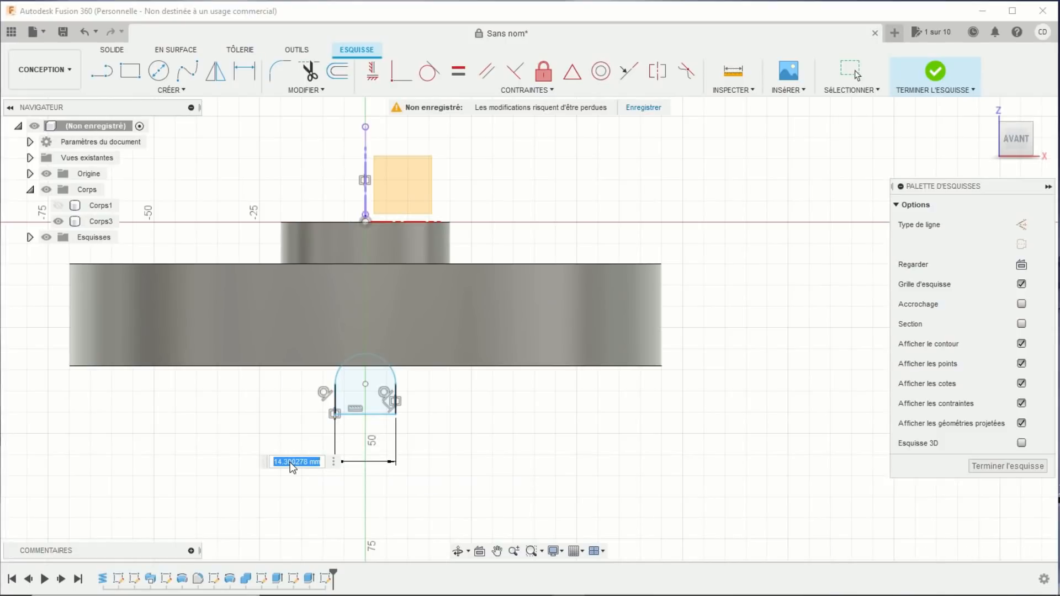
key("Return")
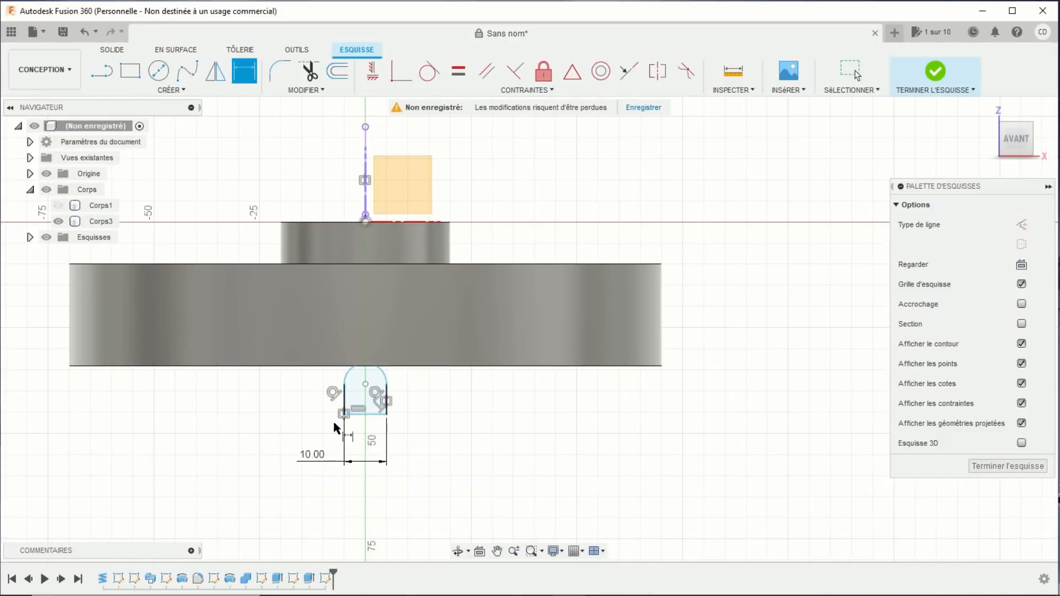
left_click(372, 418)
left_click(277, 419)
type("5")
key("Return")
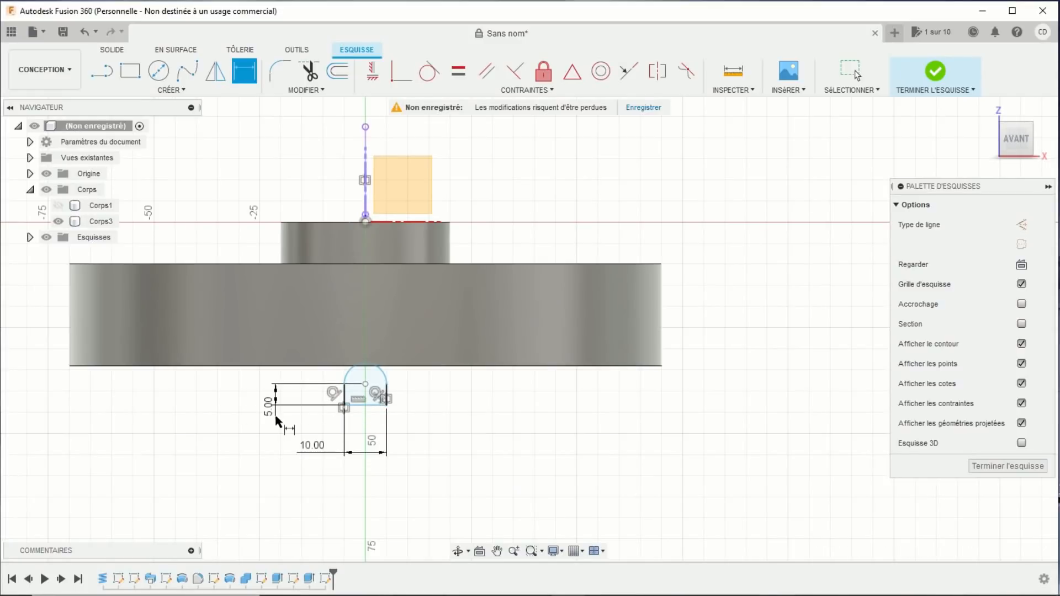
- Dimension the arch's base line 30 mm below the origin
left_click(373, 405)
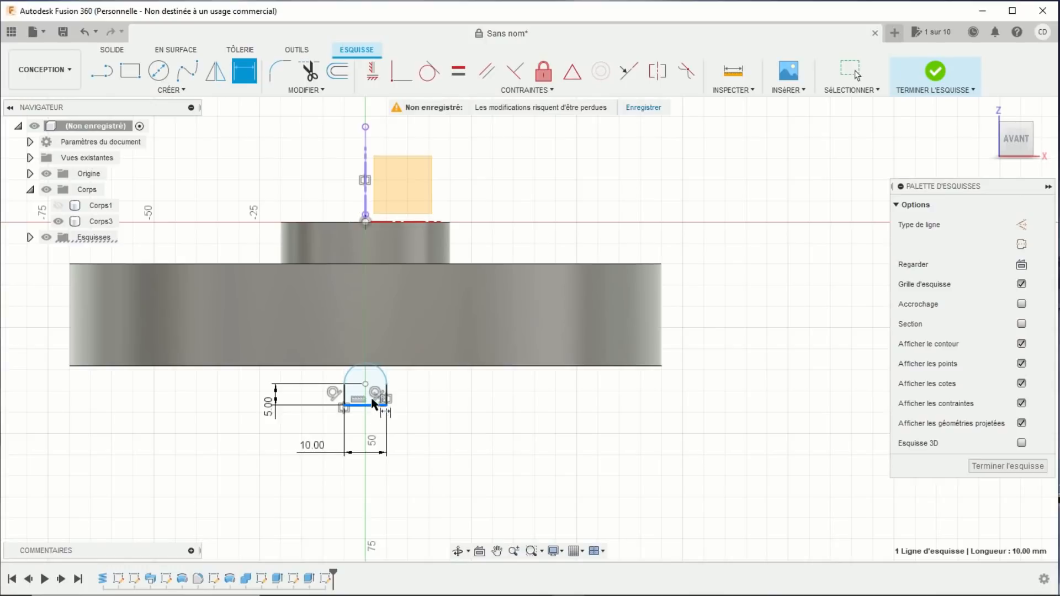
left_click(363, 223)
left_click(469, 378)
type("30")
key("Return")
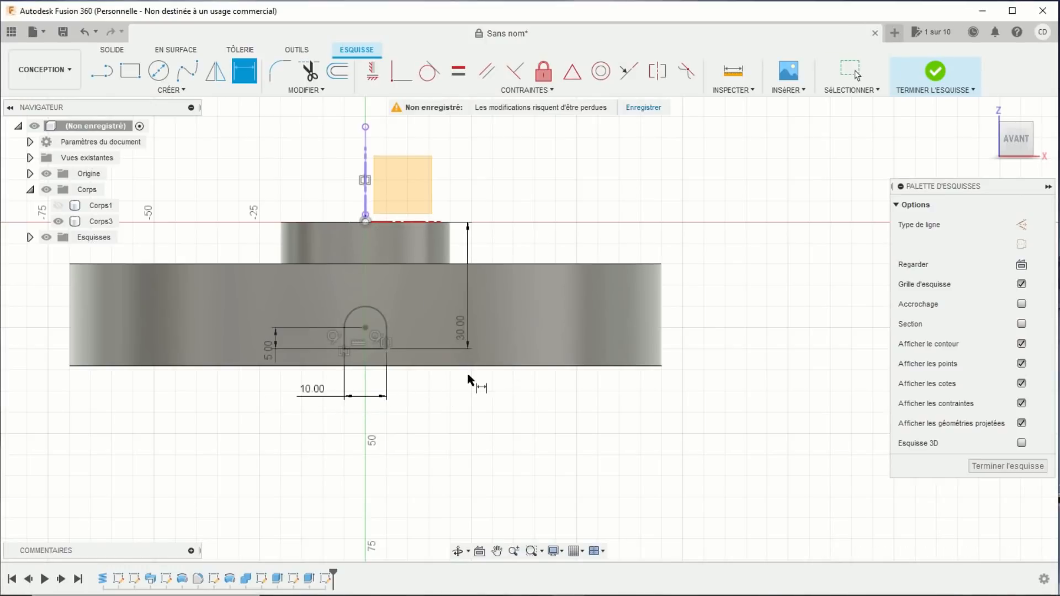
- Finish the sketch and extrude the arch profile about 29 mm toward the front as a cut through the threaded cylinder's wall
scroll(486, 392, "down", 2)
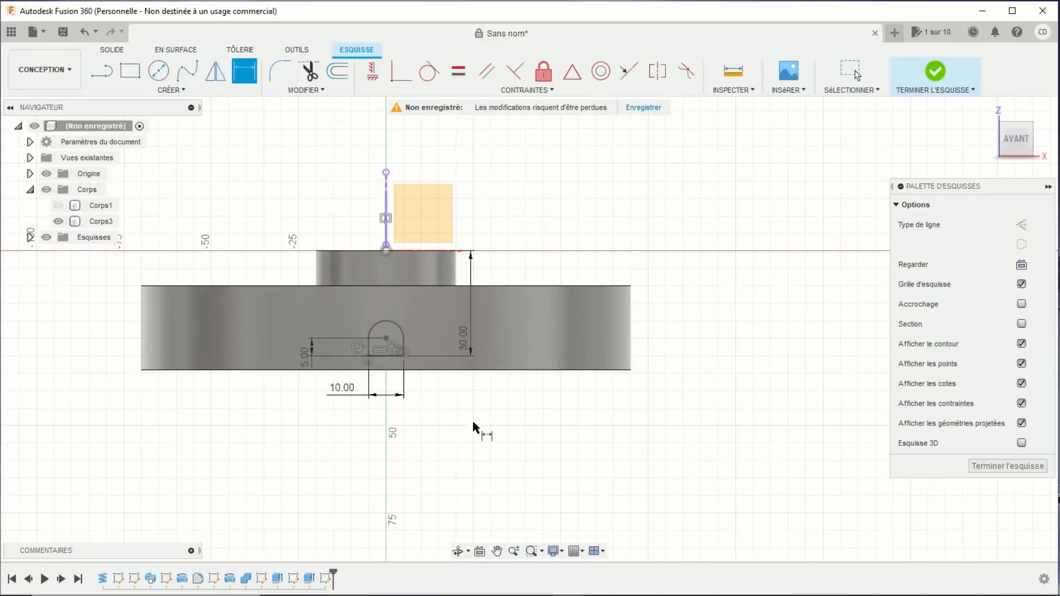
middle_click_drag(473, 422, 429, 456, "shift")
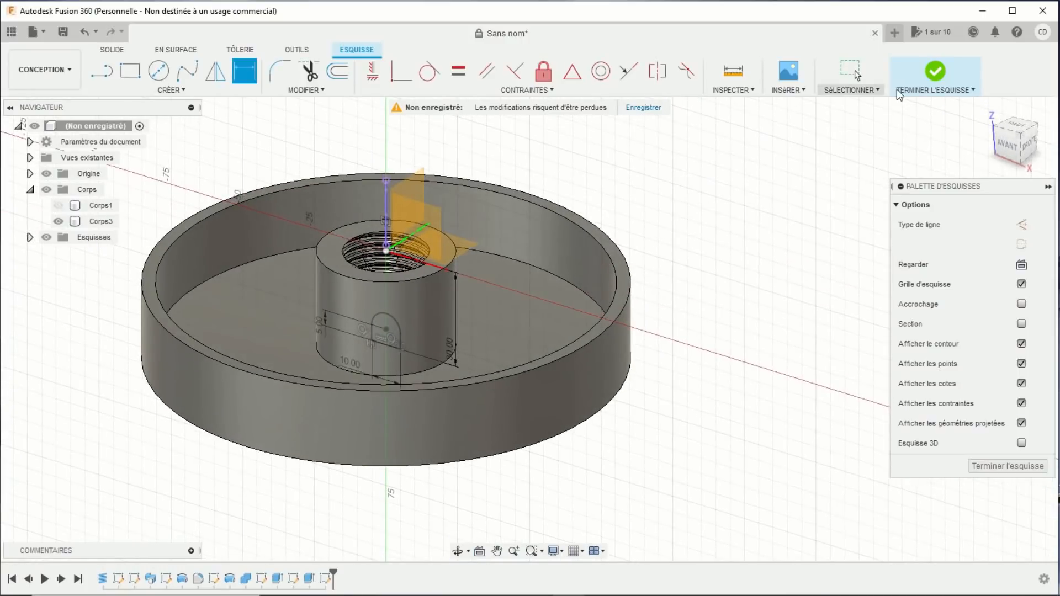
left_click(945, 74)
middle_click_drag(704, 309, 736, 289)
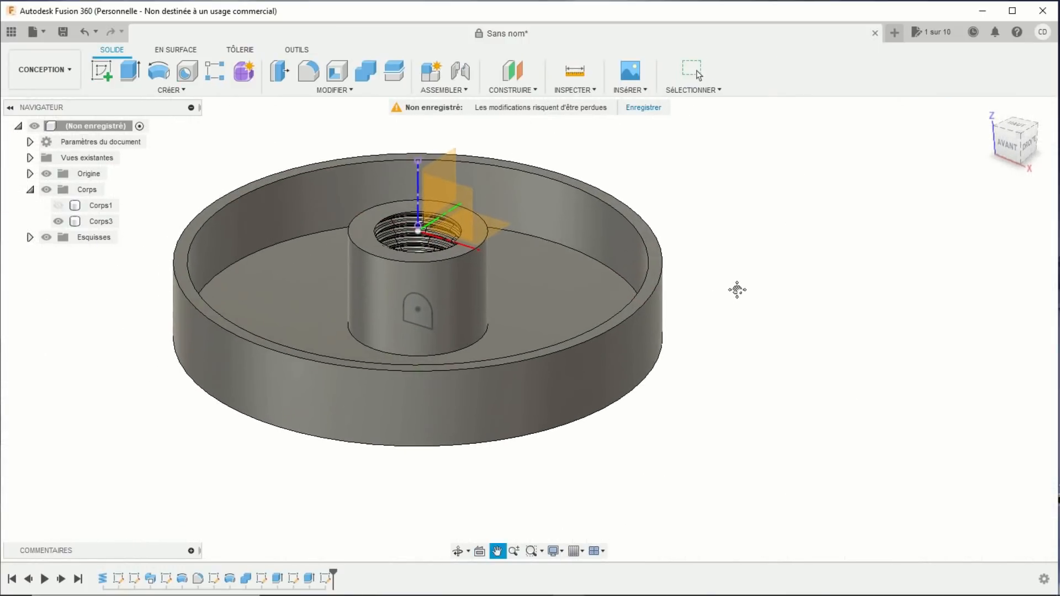
left_click(130, 71)
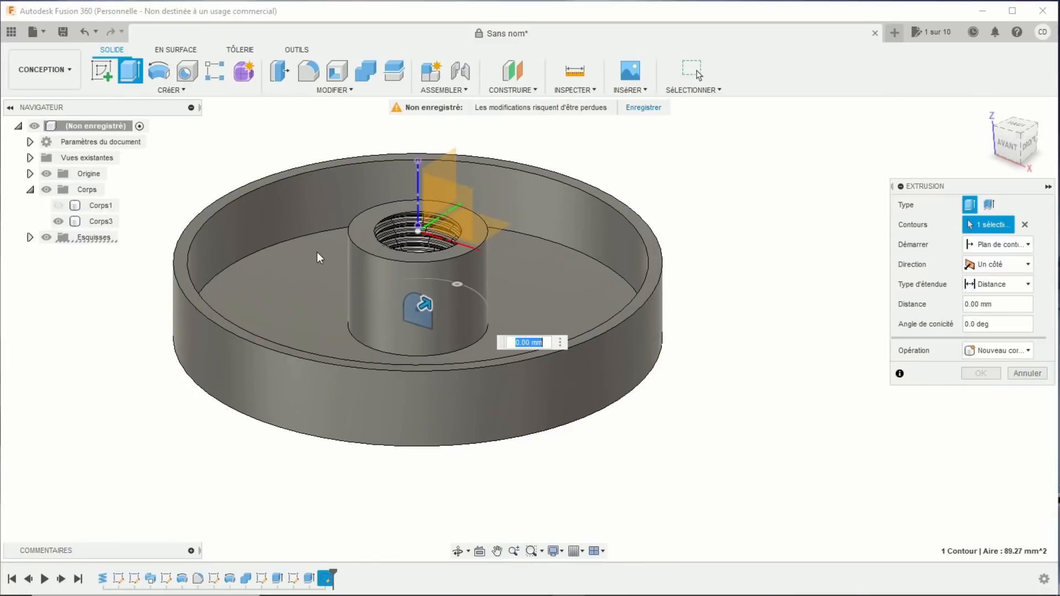
left_click_drag(429, 305, 377, 343)
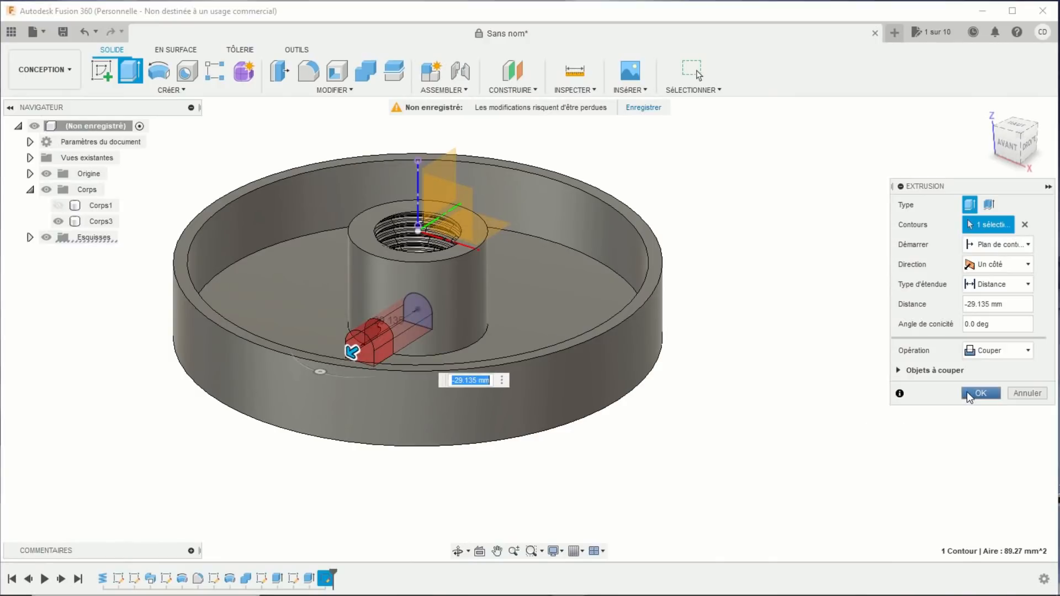
left_click(969, 394)
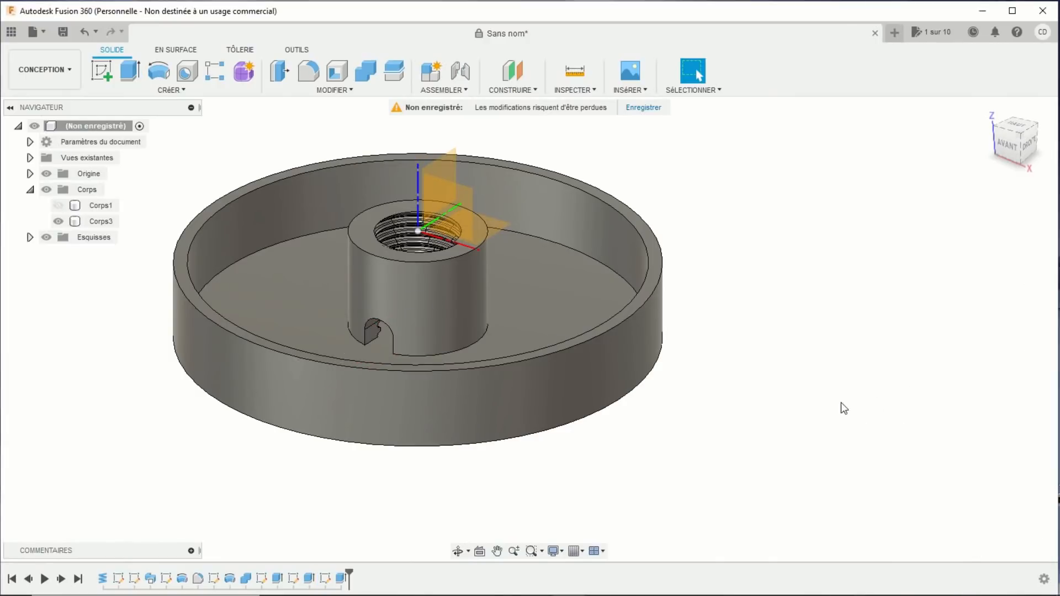
- Create a full circular pattern of the arch cut around the vertical Z axis with a quantity of 3
left_click(341, 578)
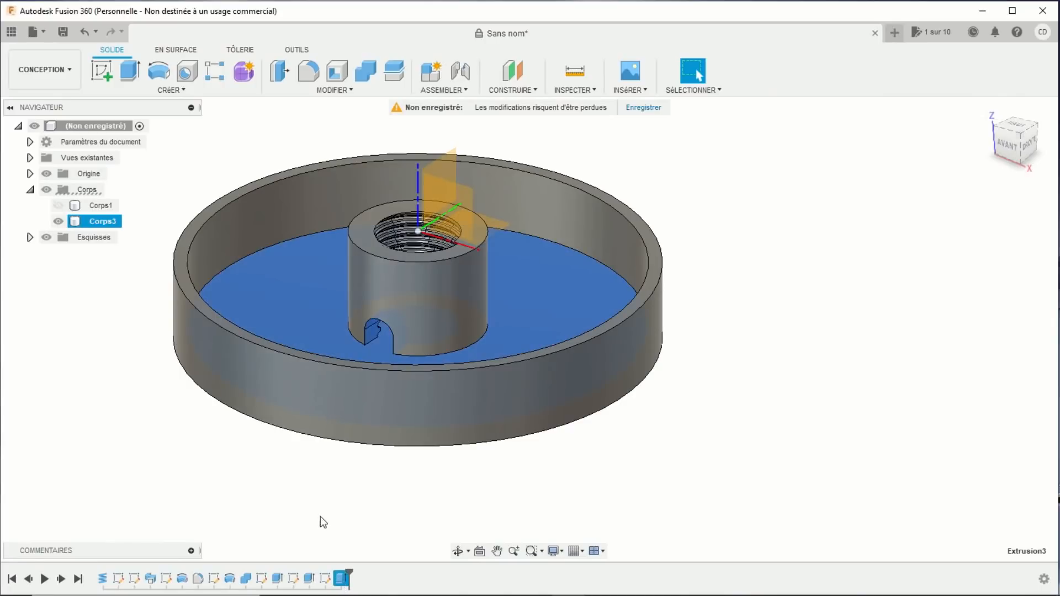
left_click(171, 91)
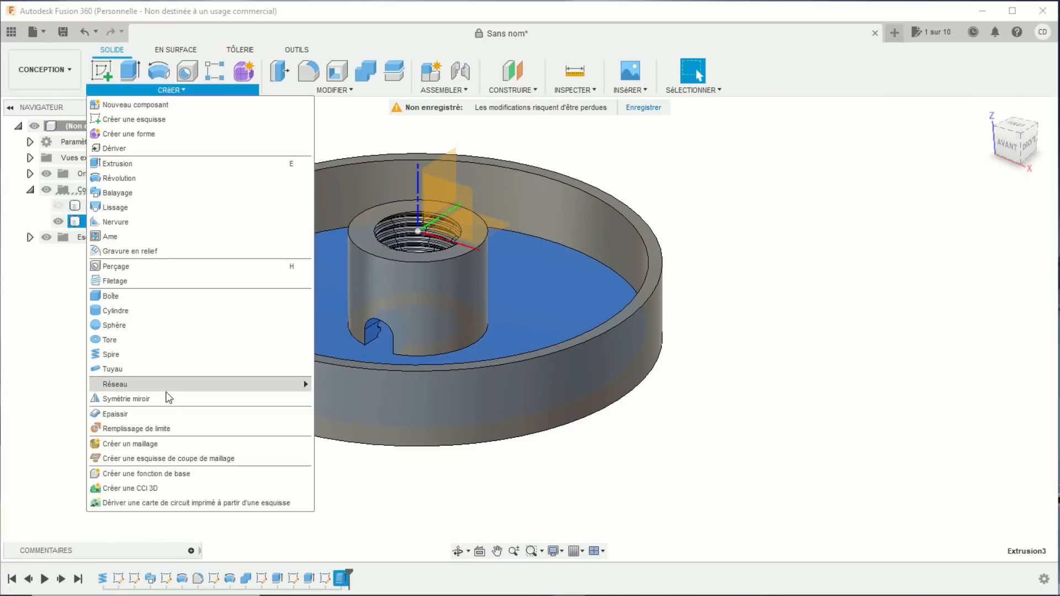
mouse_move(179, 387)
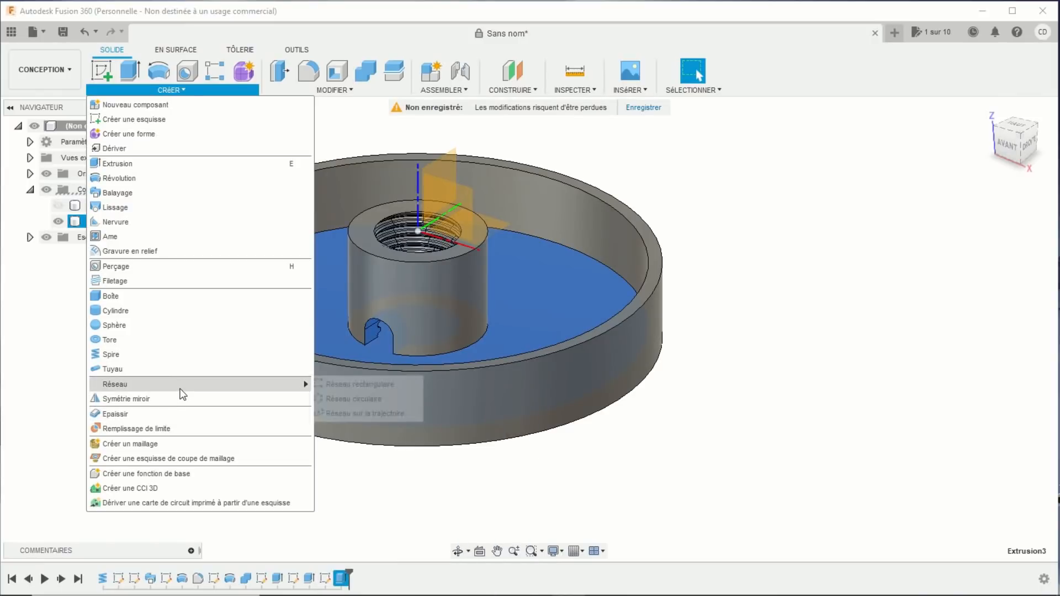
left_click(355, 399)
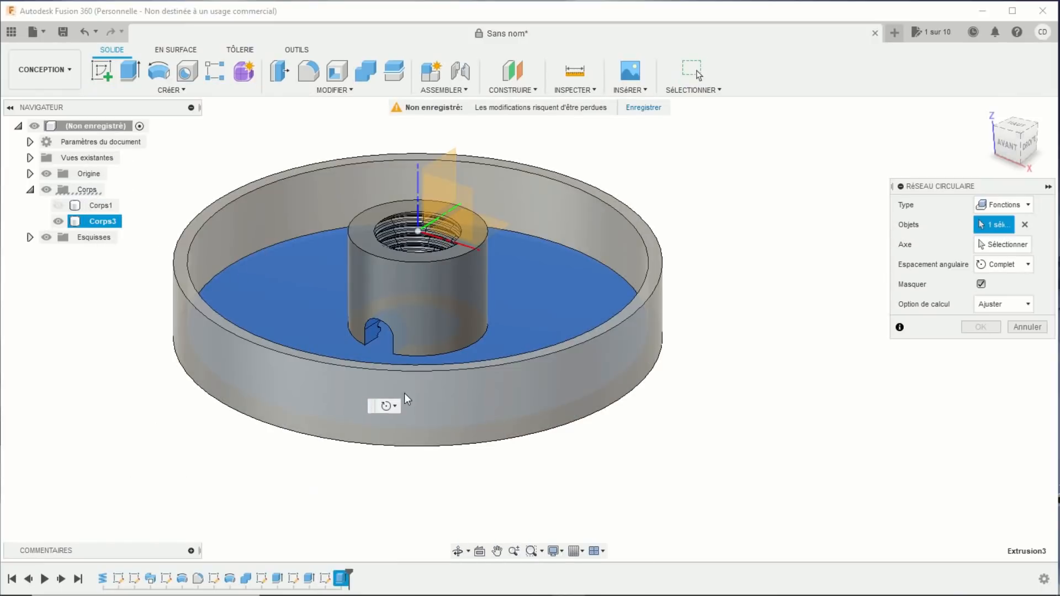
left_click(993, 244)
left_click(419, 180)
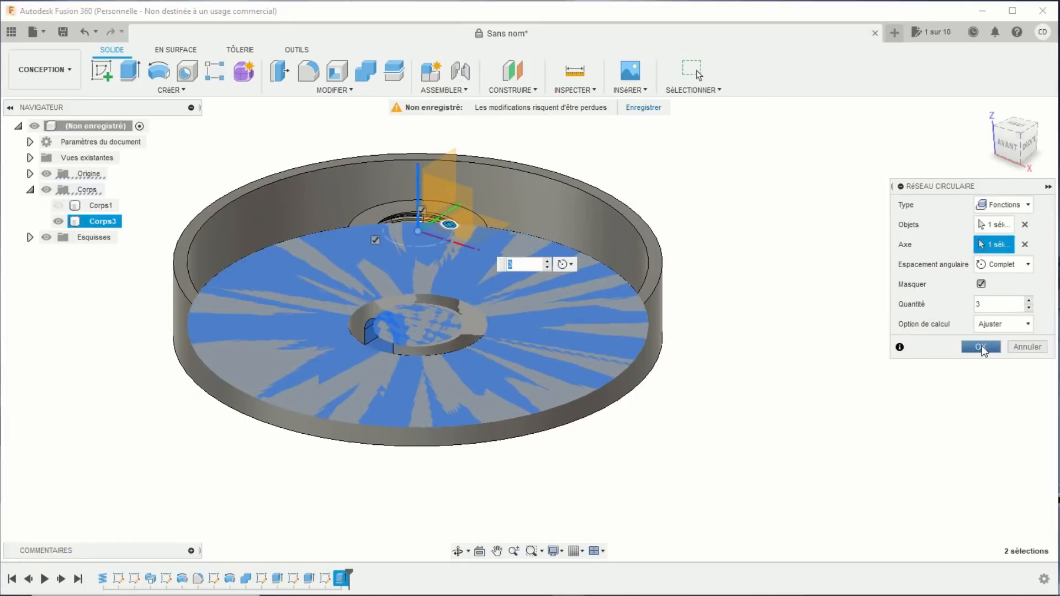
left_click(981, 347)
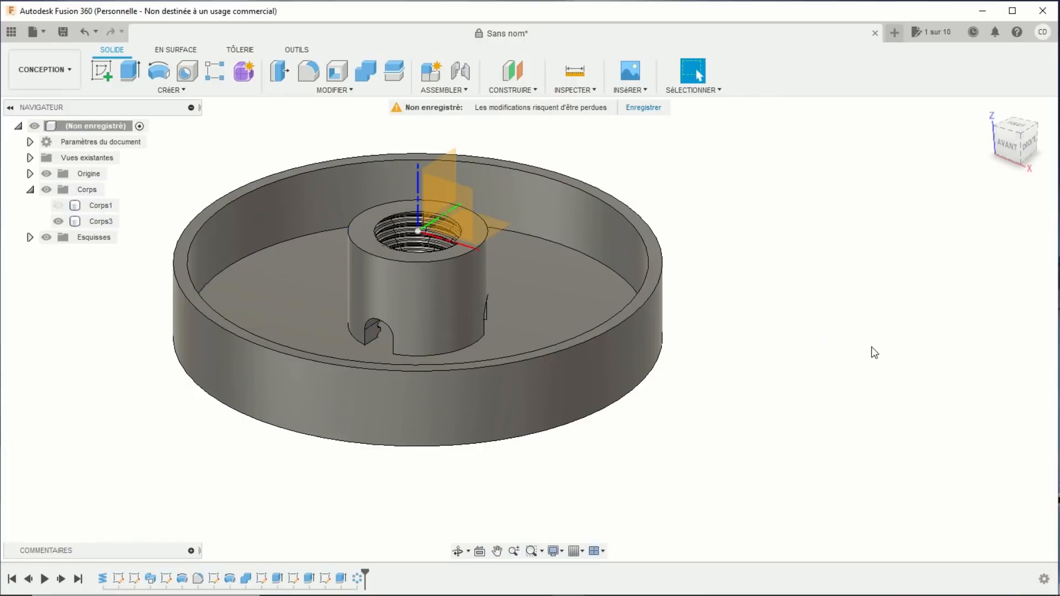
- Start a sketch on the rim's top face and draw a vertical line about 17 mm long across the front of the rim, beside the vertical axis
middle_click_drag(748, 395, 602, 409, "shift")
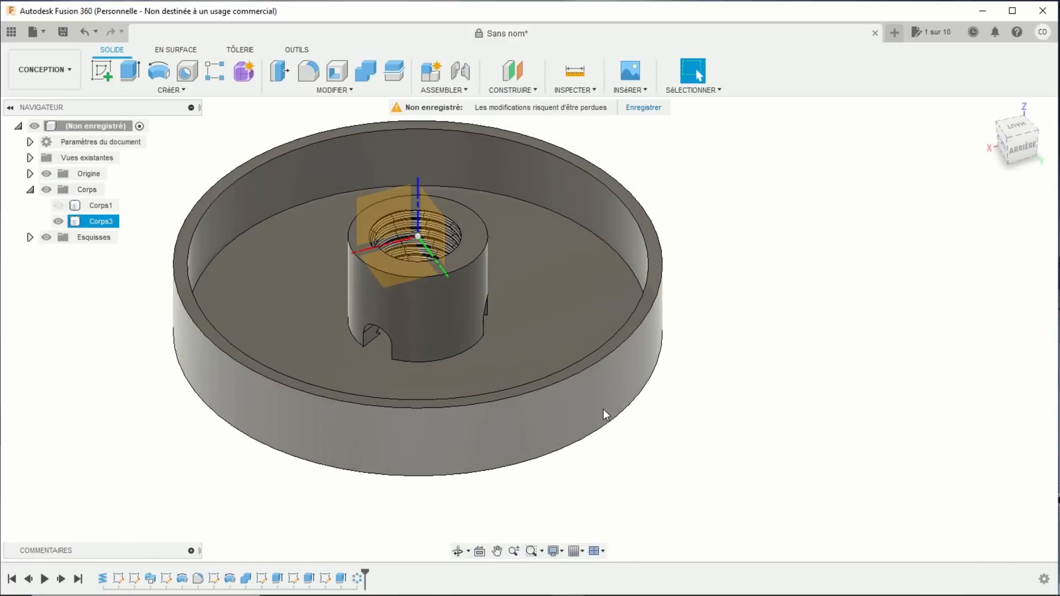
middle_click_drag(734, 376, 819, 381)
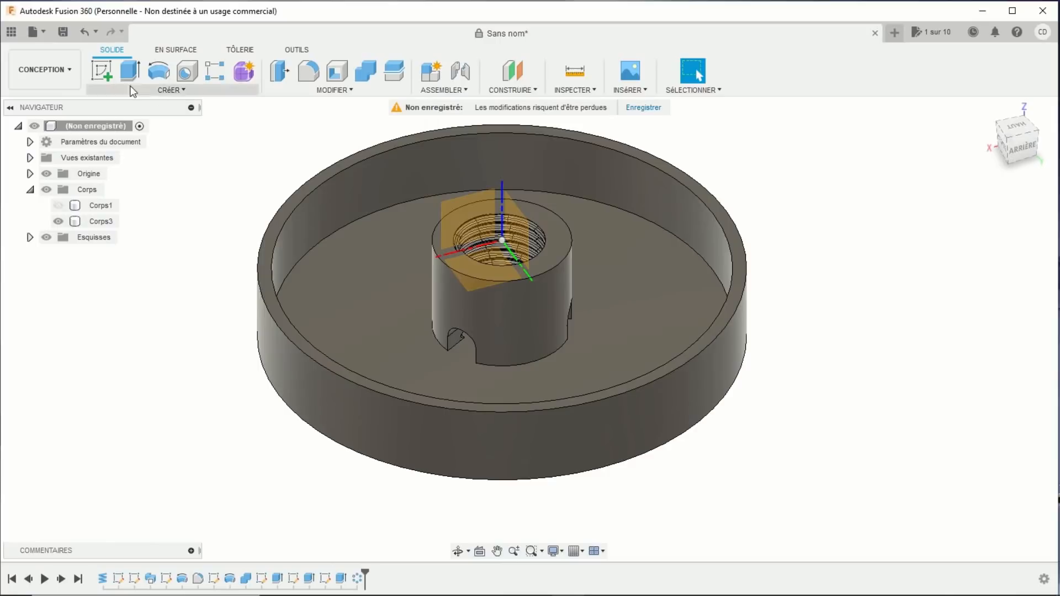
left_click(101, 71)
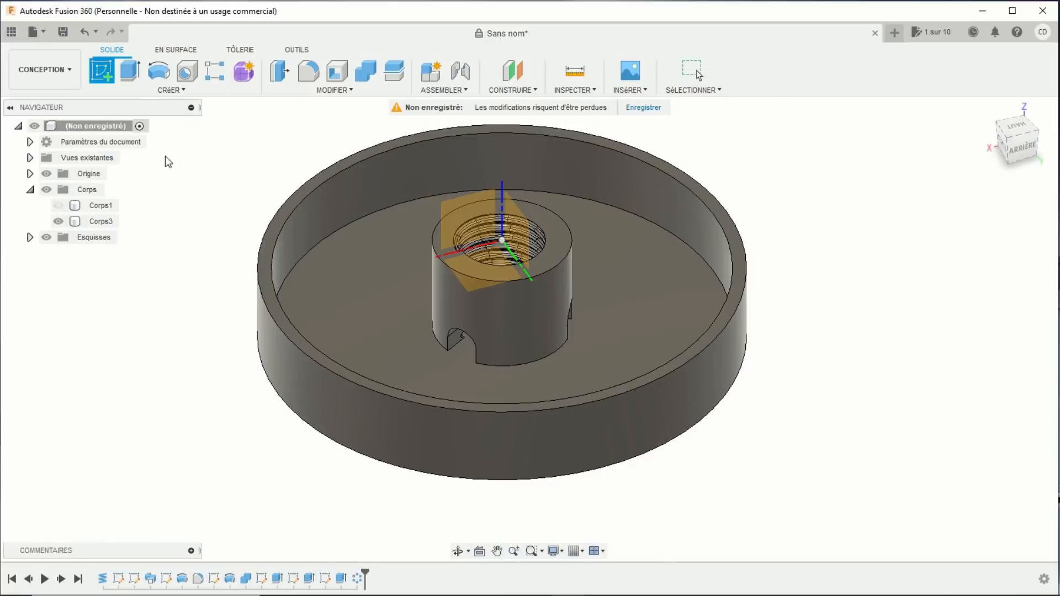
left_click(262, 270)
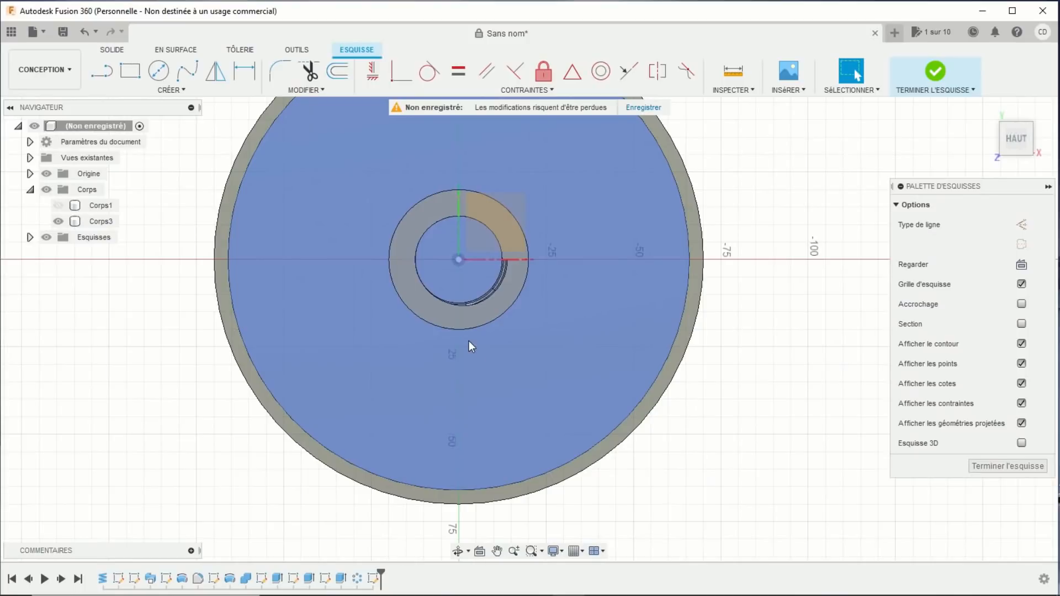
mouse_move(458, 360)
middle_mouse_down("shift")
mouse_move(429, 336)
mouse_move(431, 323)
middle_mouse_up("shift")
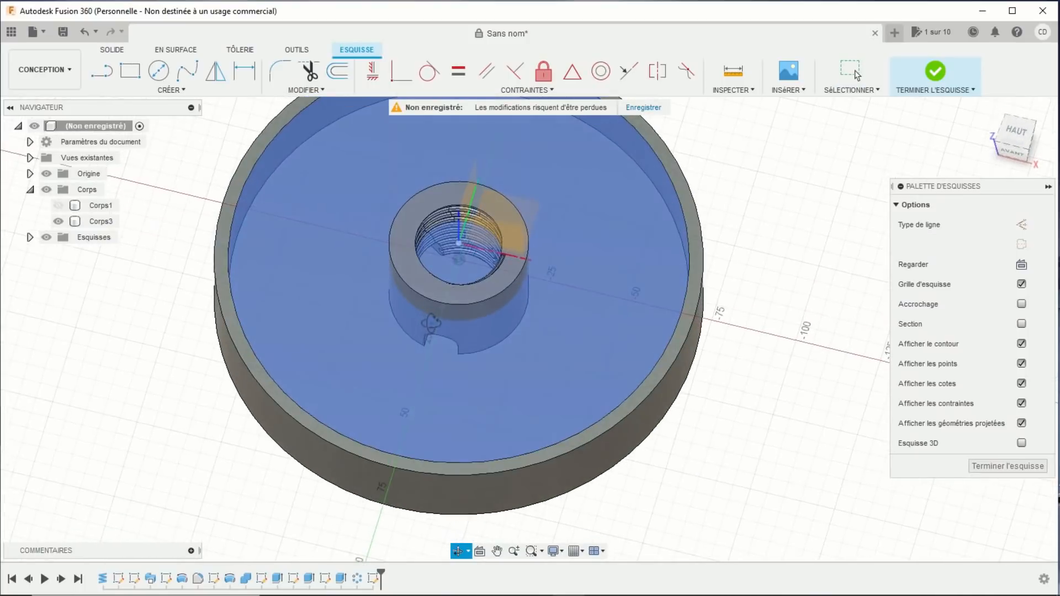
left_click(1019, 136)
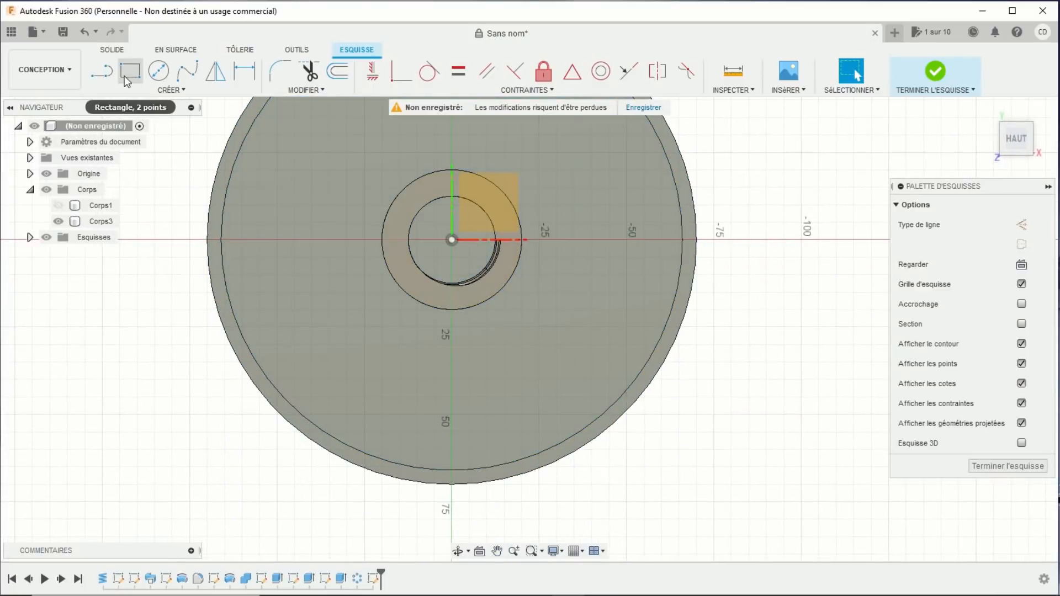
left_click(108, 74)
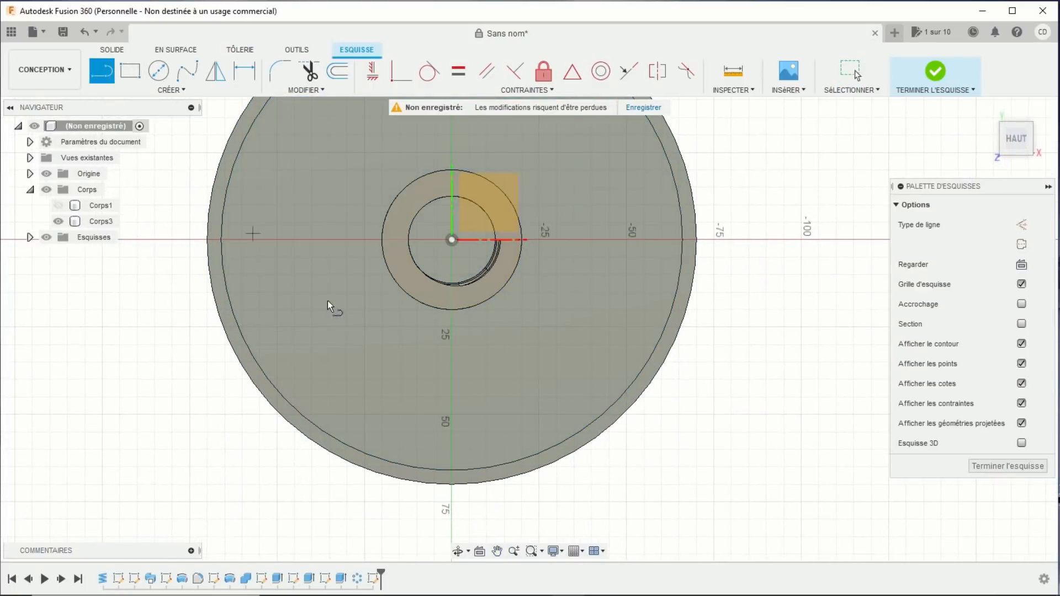
left_click(429, 442)
left_click(428, 503)
key("Escape")
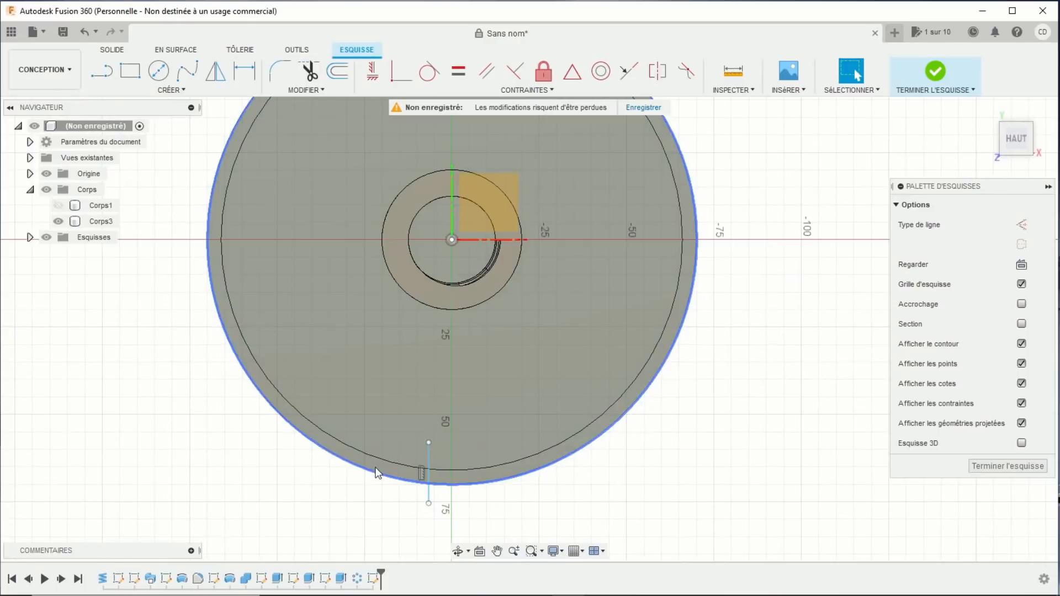
- Mirror the vertical line at the front of the rim across the sketch's vertical axis
left_click(216, 71)
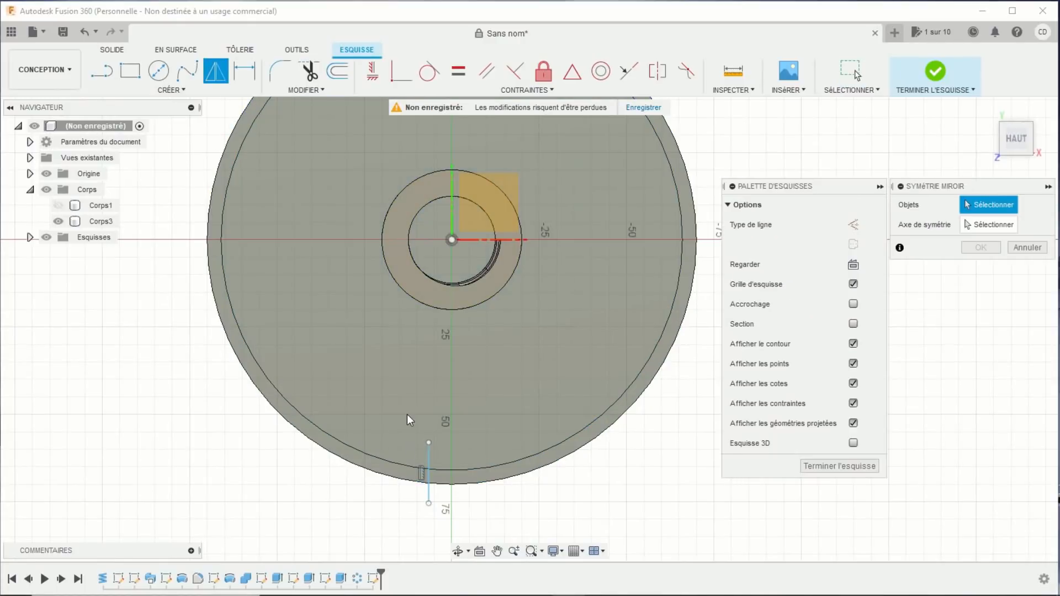
left_click(429, 478)
left_click(986, 226)
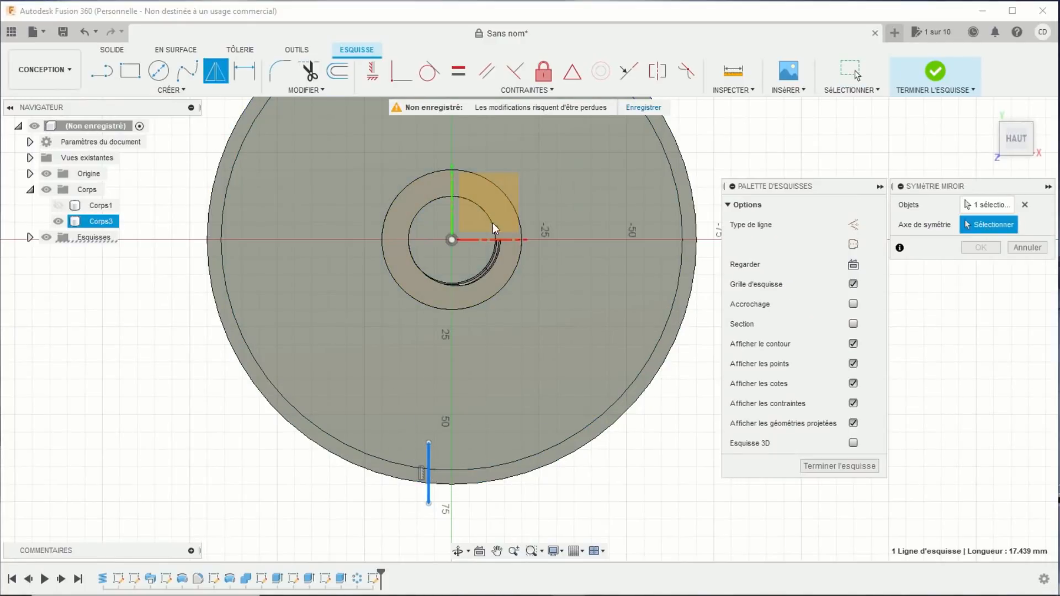
left_click(452, 196)
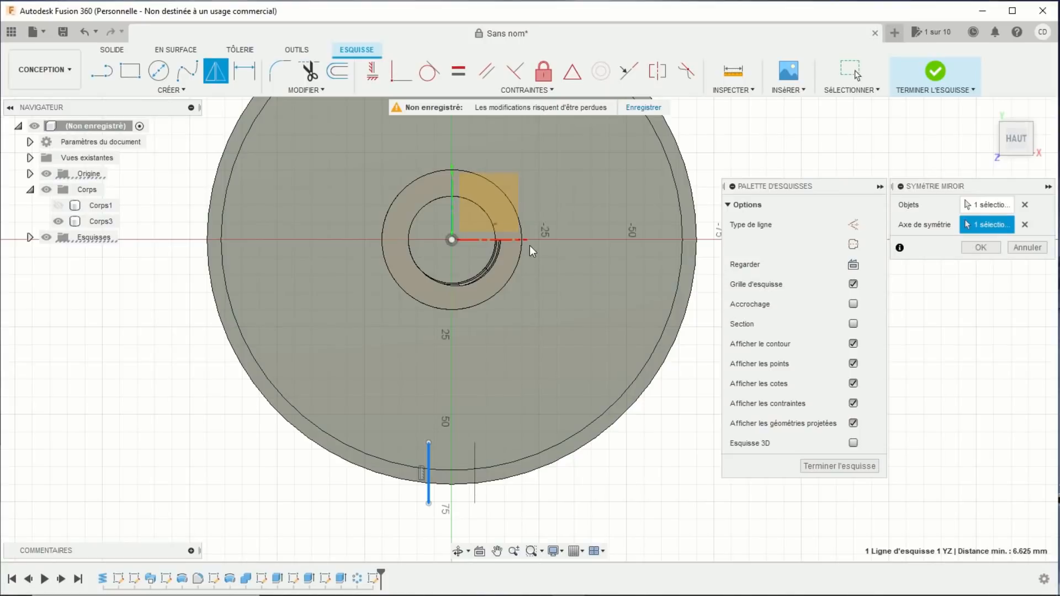
left_click(981, 247)
- Dimension the spacing between the two vertical rim lines as 20 mm
middle_click_drag(689, 484, 679, 434)
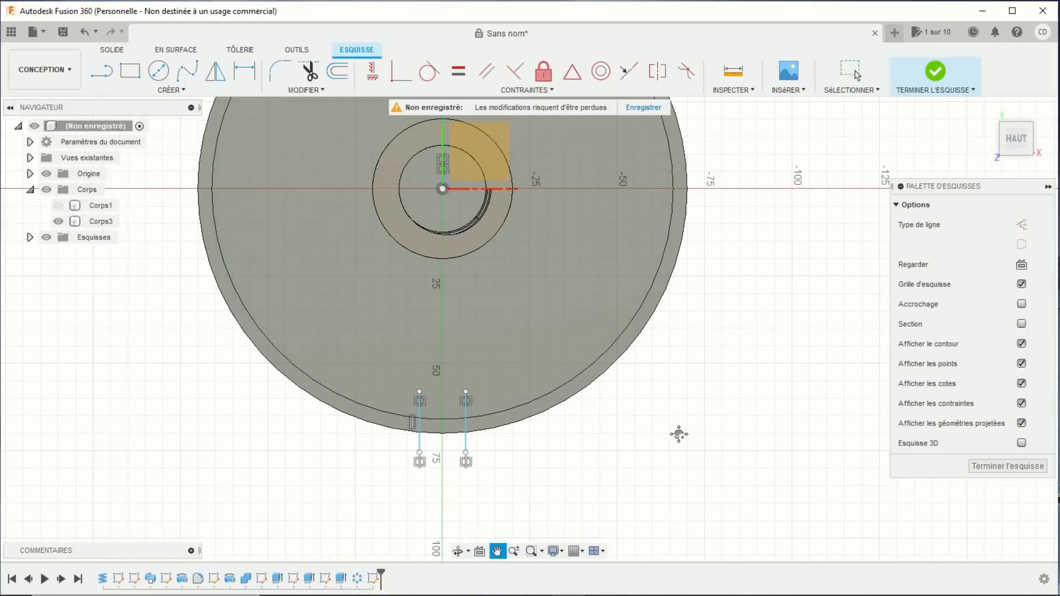
left_click(244, 71)
left_click(419, 439)
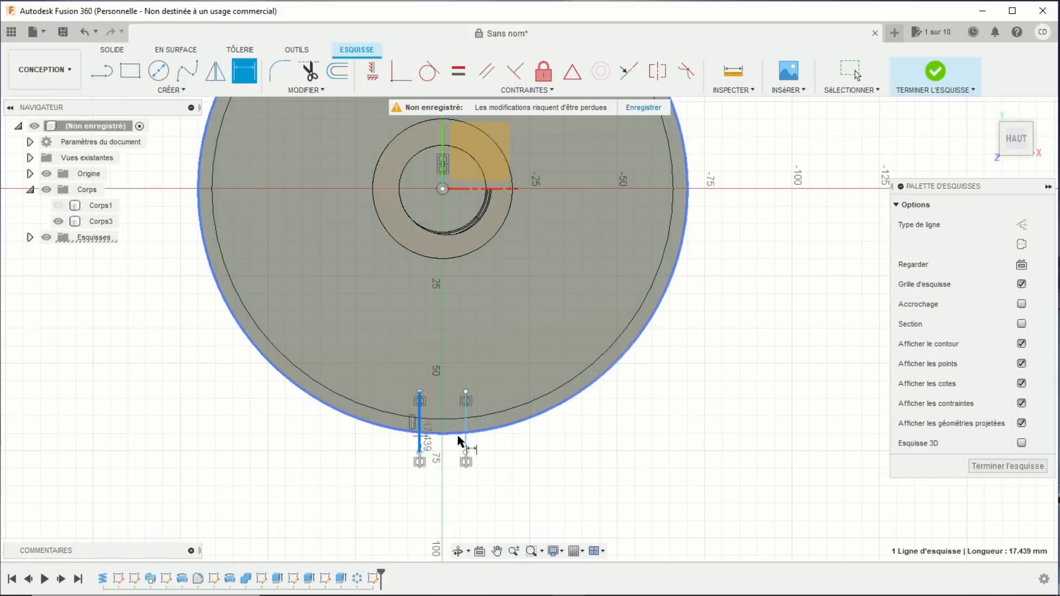
left_click(465, 445)
left_click(523, 486)
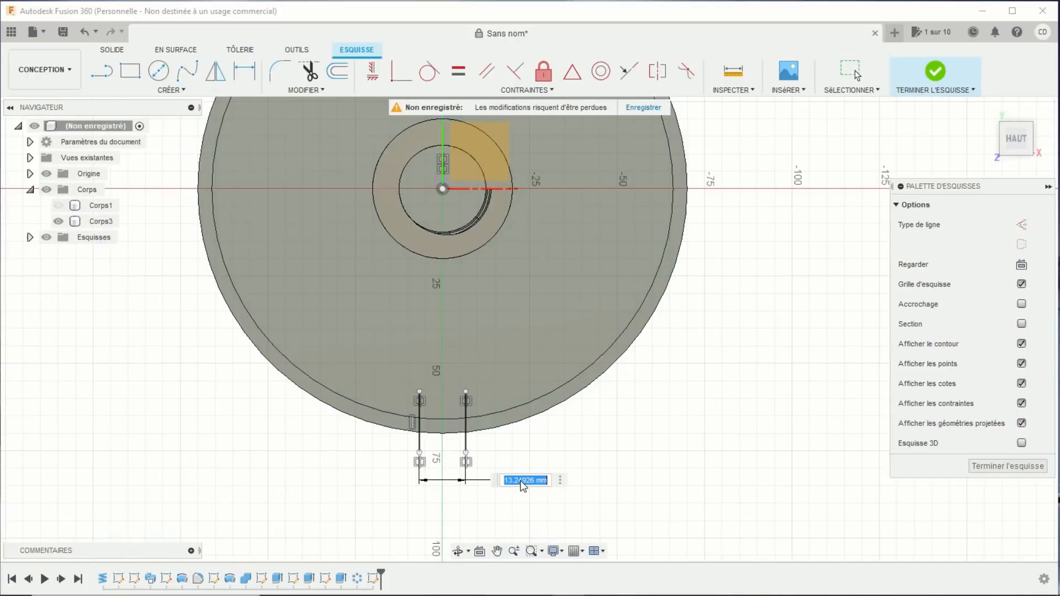
type("20")
key("Return")
- Create a full circular pattern of the two rim lines around the origin with a quantity of 3, and finish the sketch
scroll(588, 459, "down", 3)
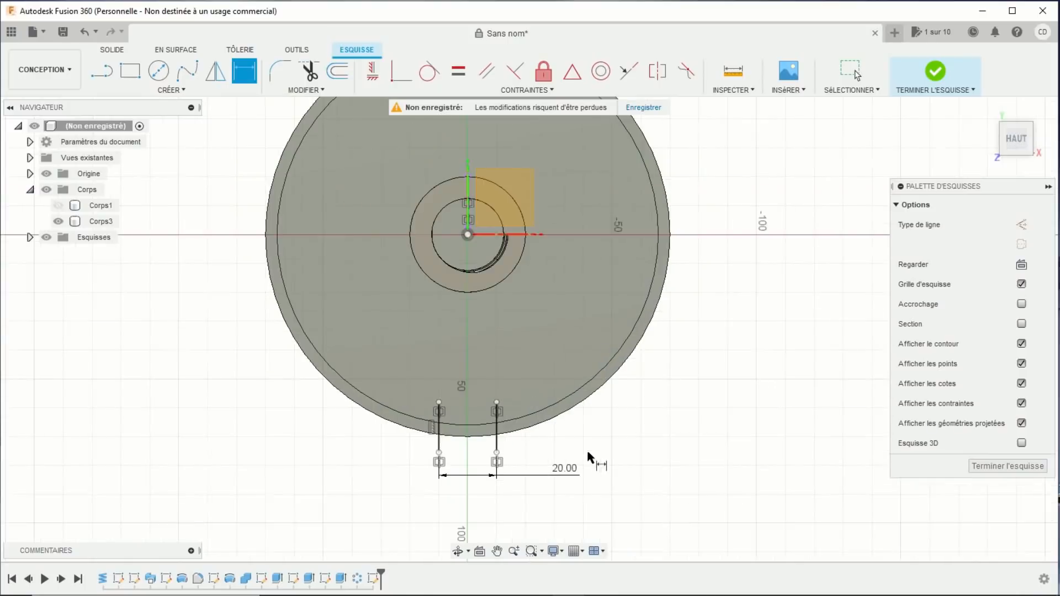
middle_click_drag(629, 444, 605, 453)
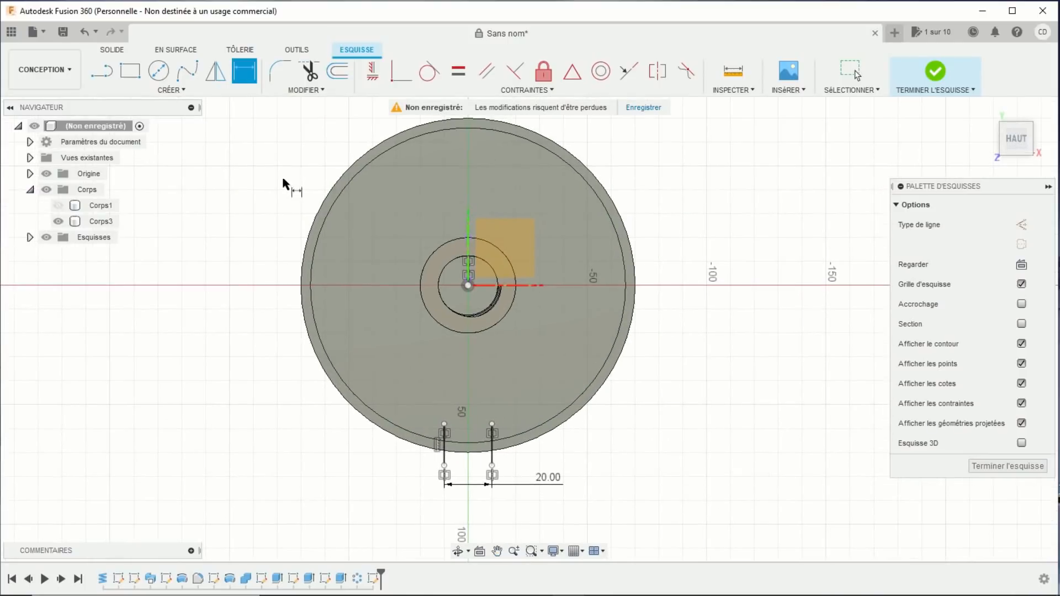
left_click(180, 94)
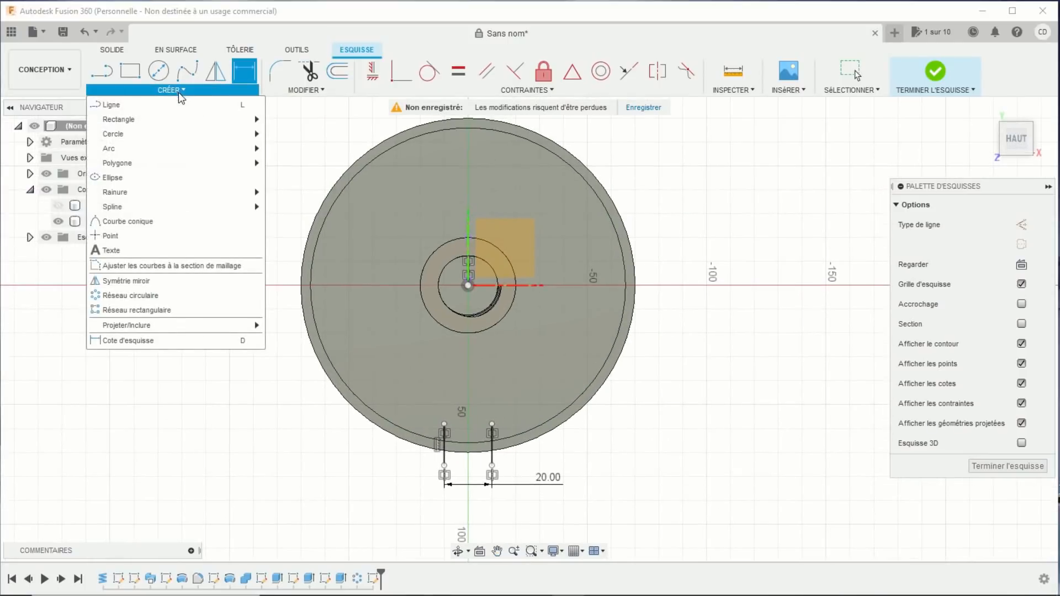
left_click(165, 297)
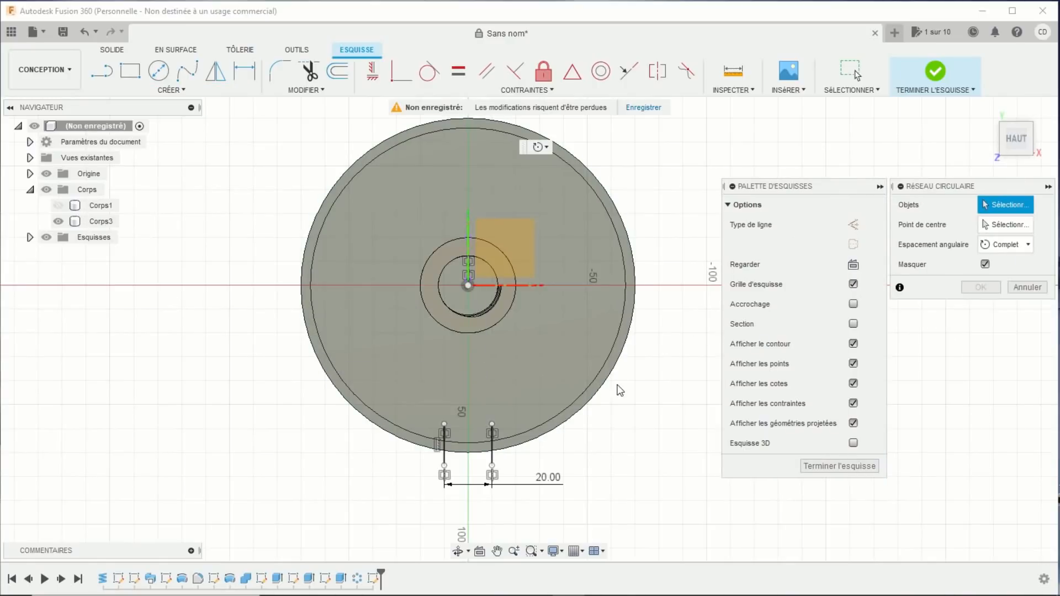
left_click(492, 459)
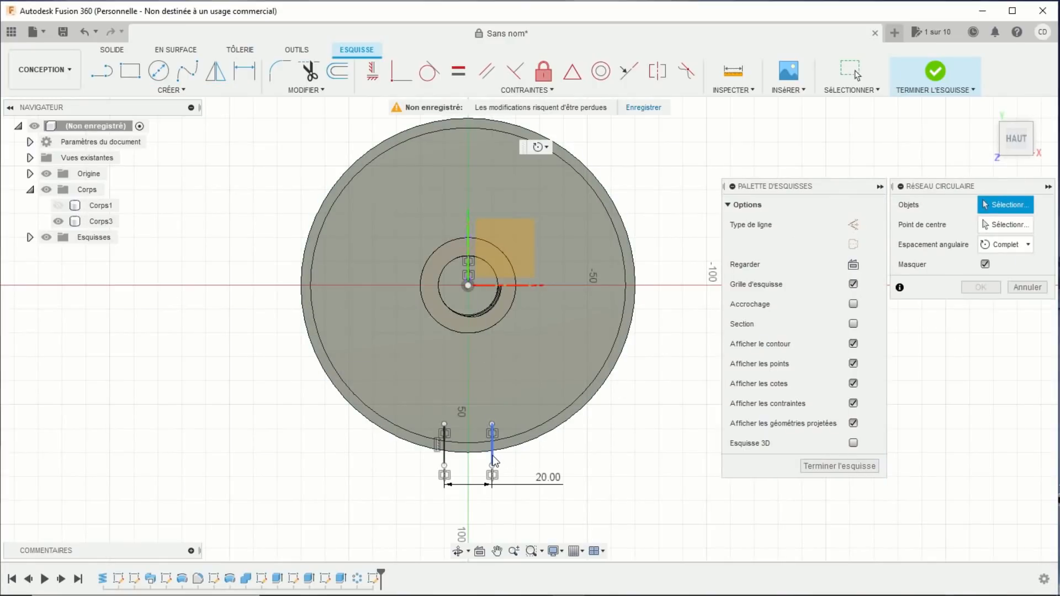
left_click(444, 455)
left_click(1000, 225)
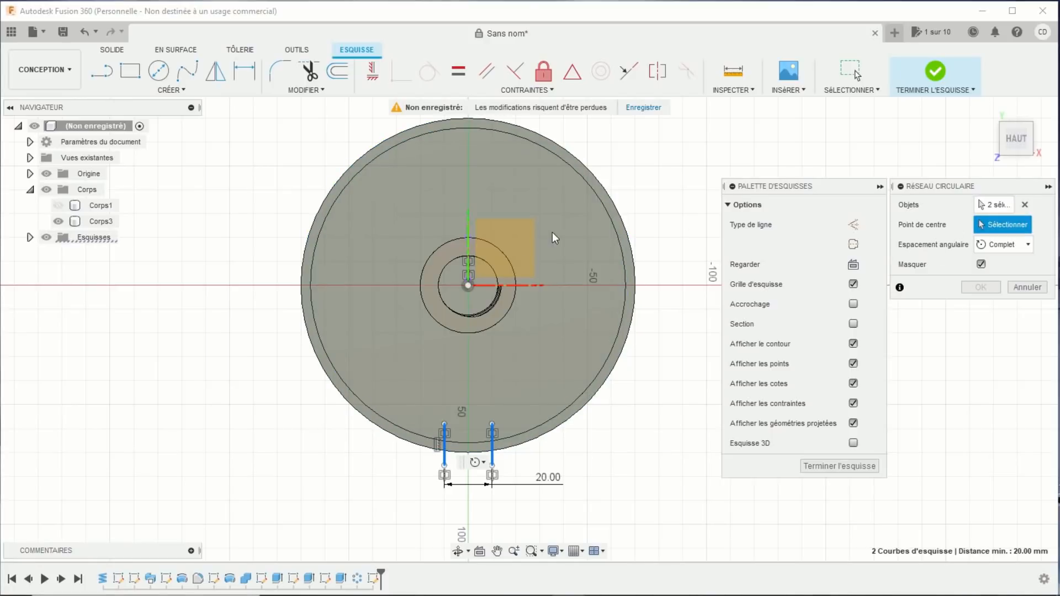
left_click(469, 286)
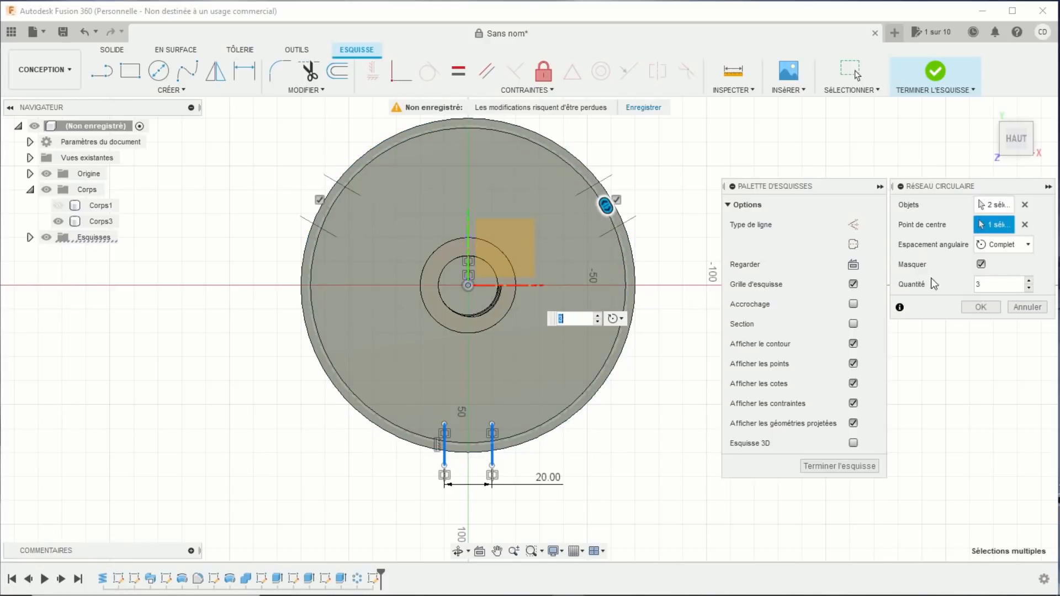
left_click(978, 307)
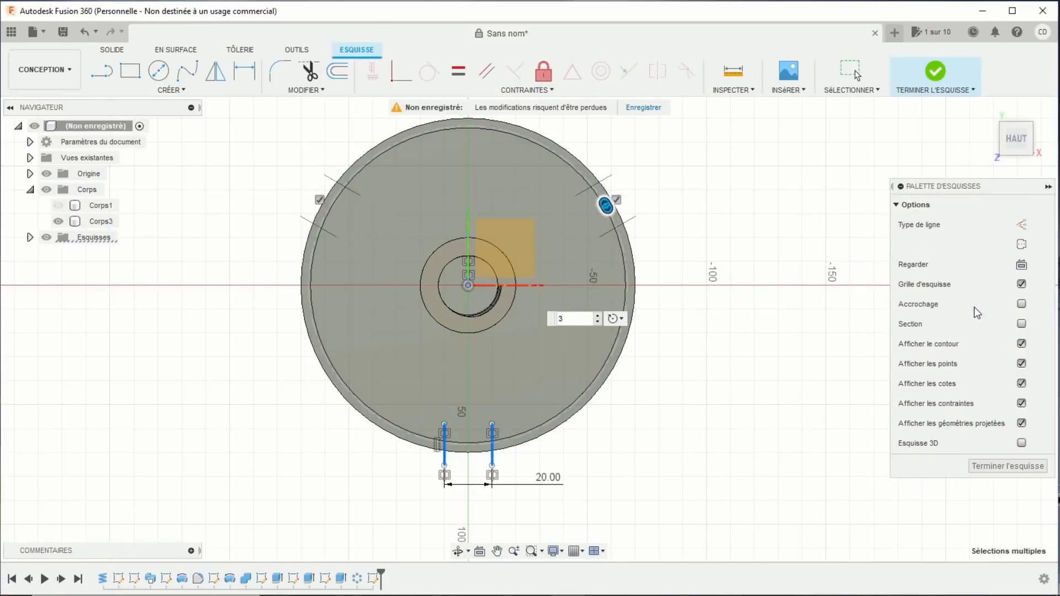
mouse_move(678, 454)
middle_mouse_down("shift")
mouse_move(639, 440)
mouse_move(632, 416)
mouse_move(642, 400)
mouse_move(648, 429)
middle_mouse_up("shift")
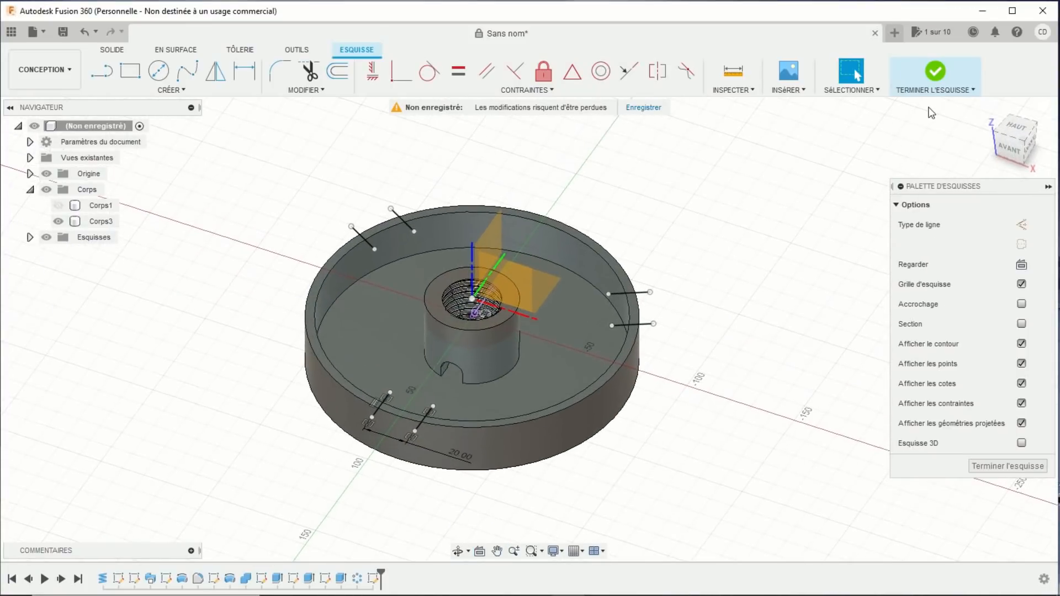
left_click(931, 75)
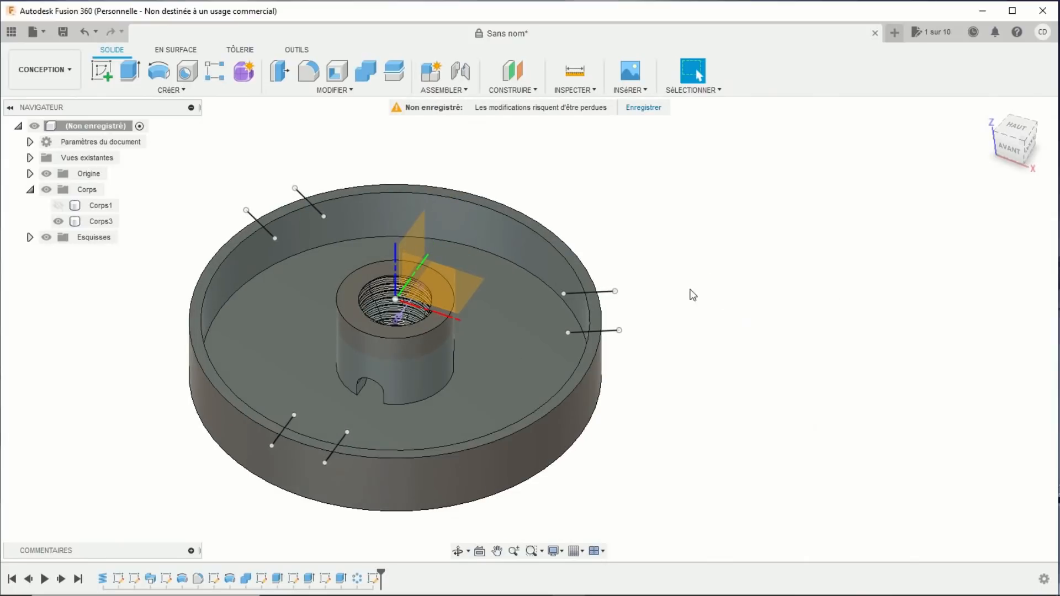
- Extrude the three rim segments between the line pairs 10 mm upward, joined to the dish
scroll(783, 281, "up", 2)
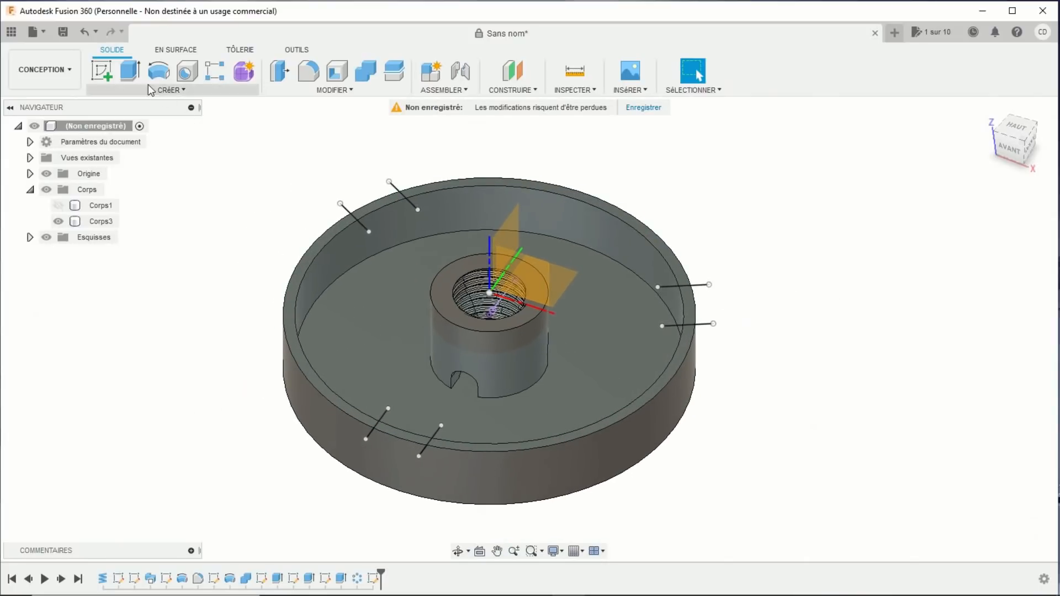
left_click(130, 71)
scroll(221, 395, "up", 1)
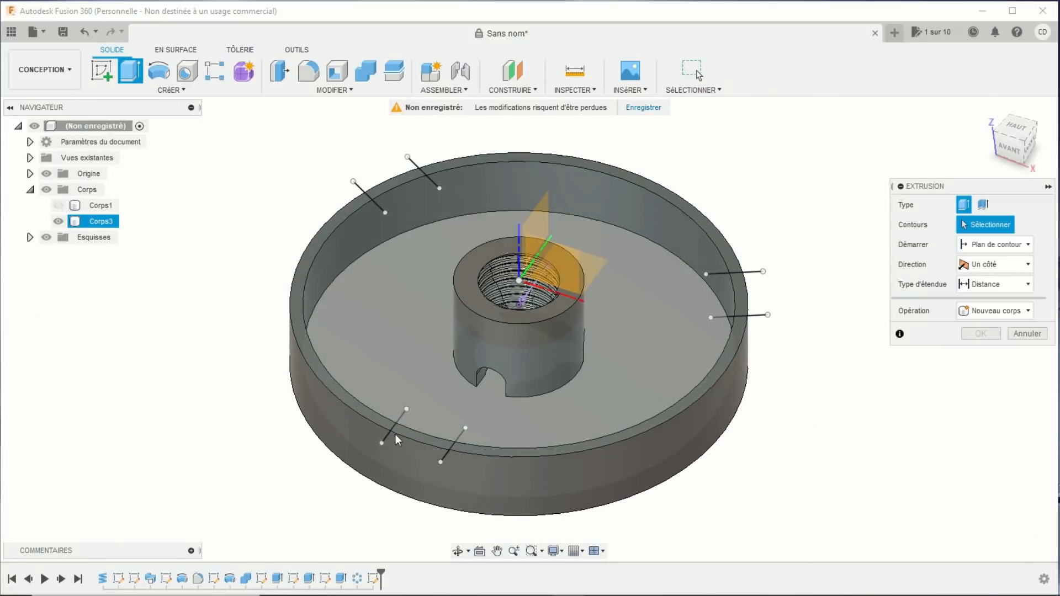
left_click(411, 435)
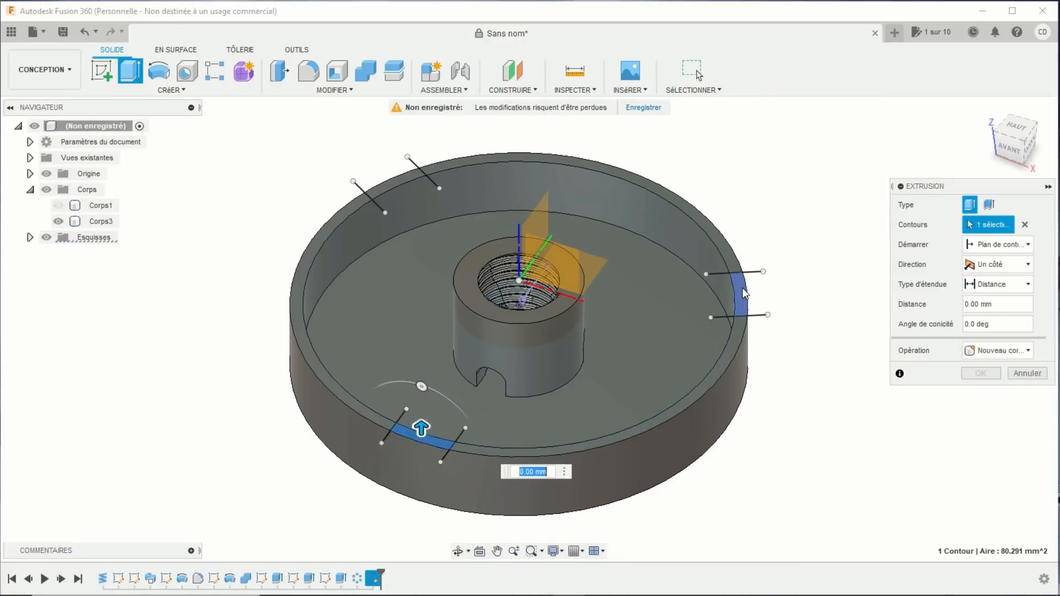
left_click(742, 287)
left_click(404, 181)
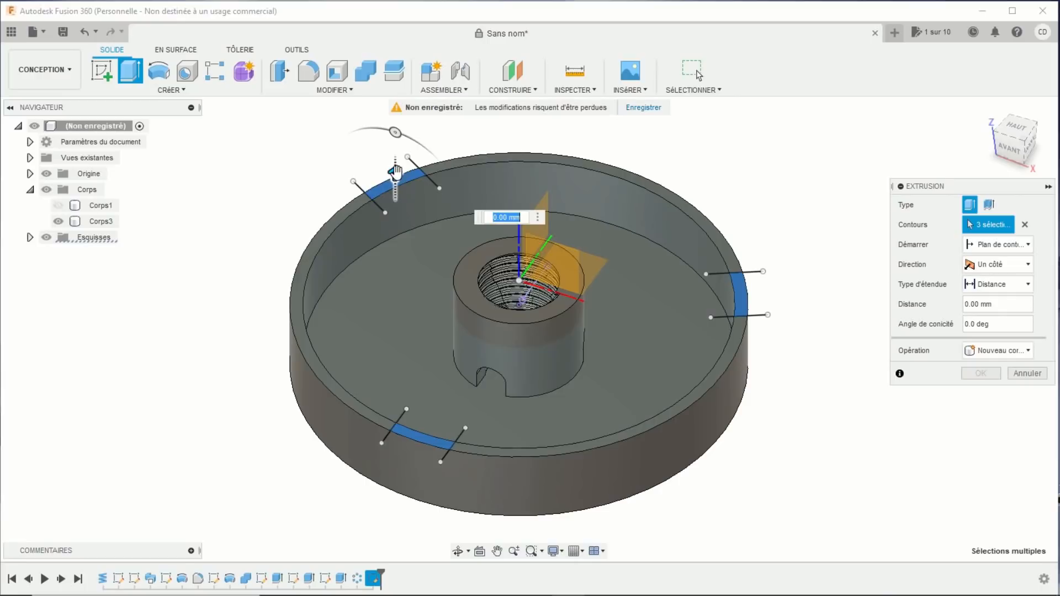
left_click_drag(395, 175, 395, 153)
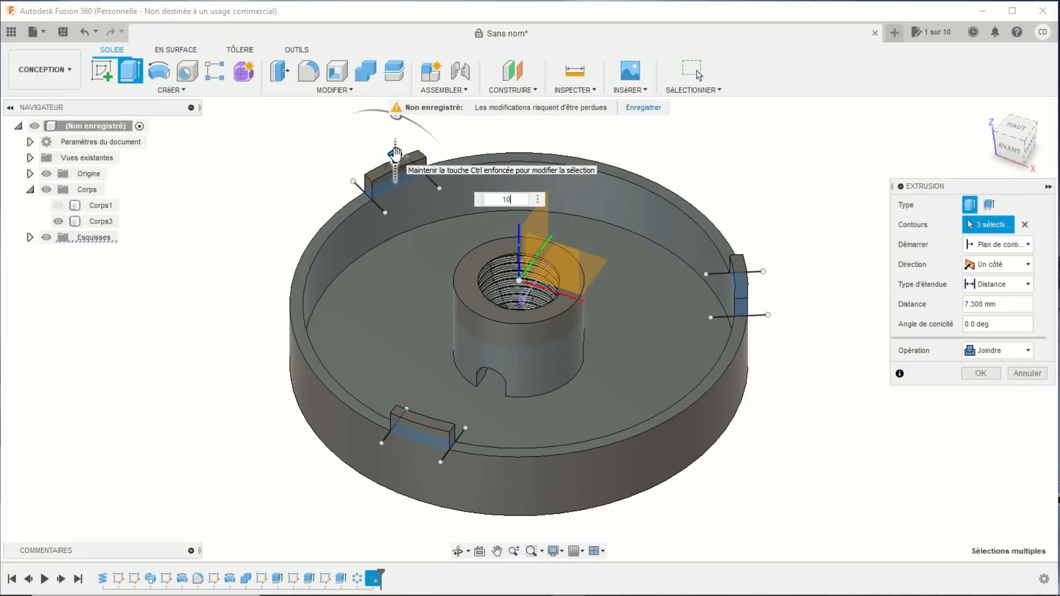
key("Return")
left_click(405, 248)
middle_click_drag(405, 248, 428, 291)
left_click(254, 264)
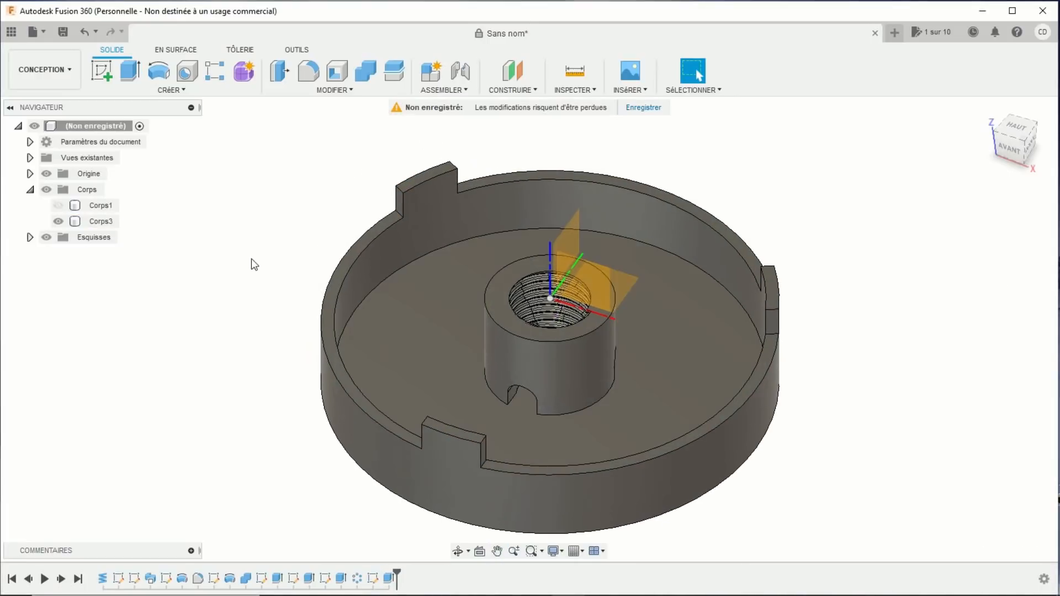
- Start a fillet and select the upper and lower edges at both ends of the first raised rim tab
left_click(308, 70)
middle_click_drag(293, 420, 486, 332, "shift")
scroll(497, 342, "up", 3)
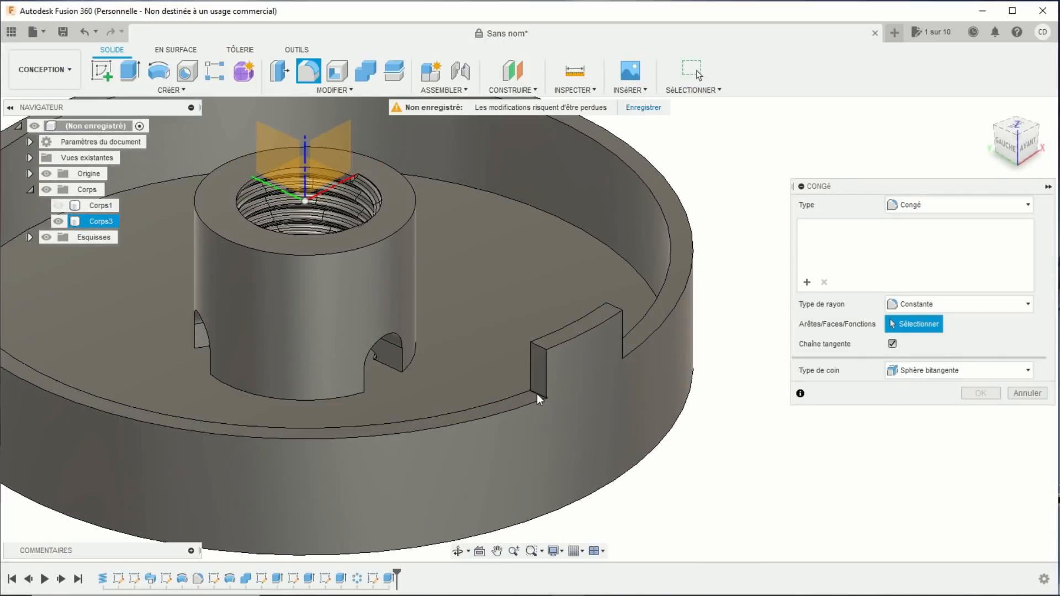
left_click(537, 393)
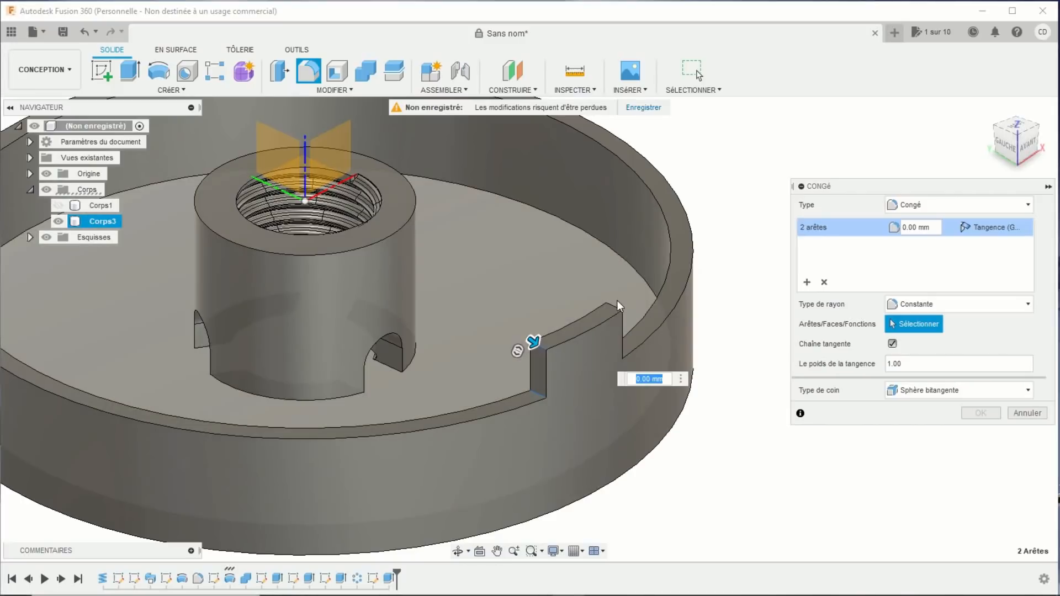
left_click(615, 304)
middle_click_drag(606, 377, 14, 395, "shift")
left_click(630, 362)
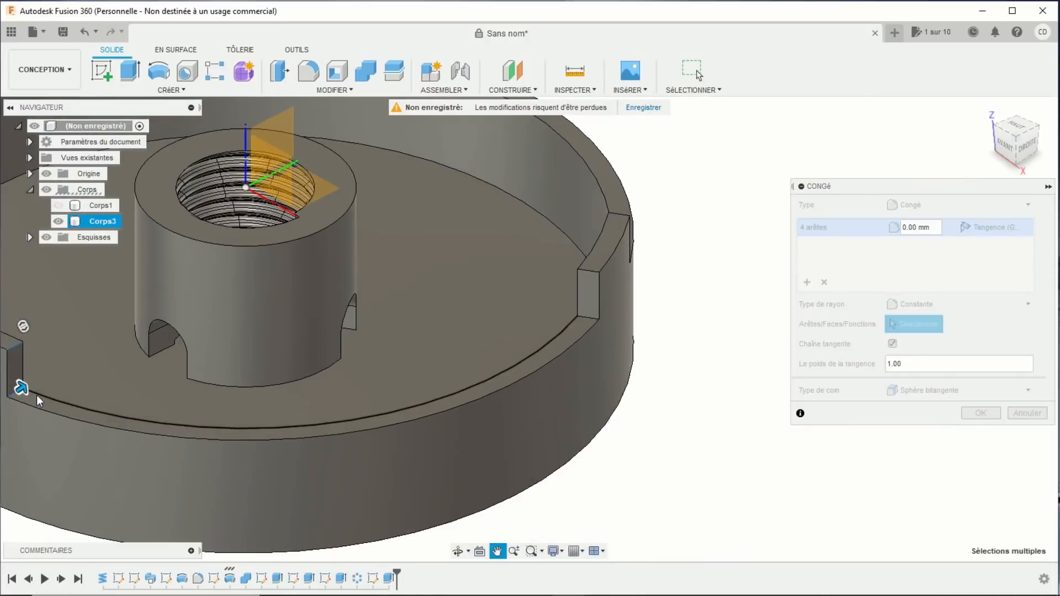
- Add the upper and lower edges at both ends of the second raised rim tab to the fillet selection
left_click(585, 316)
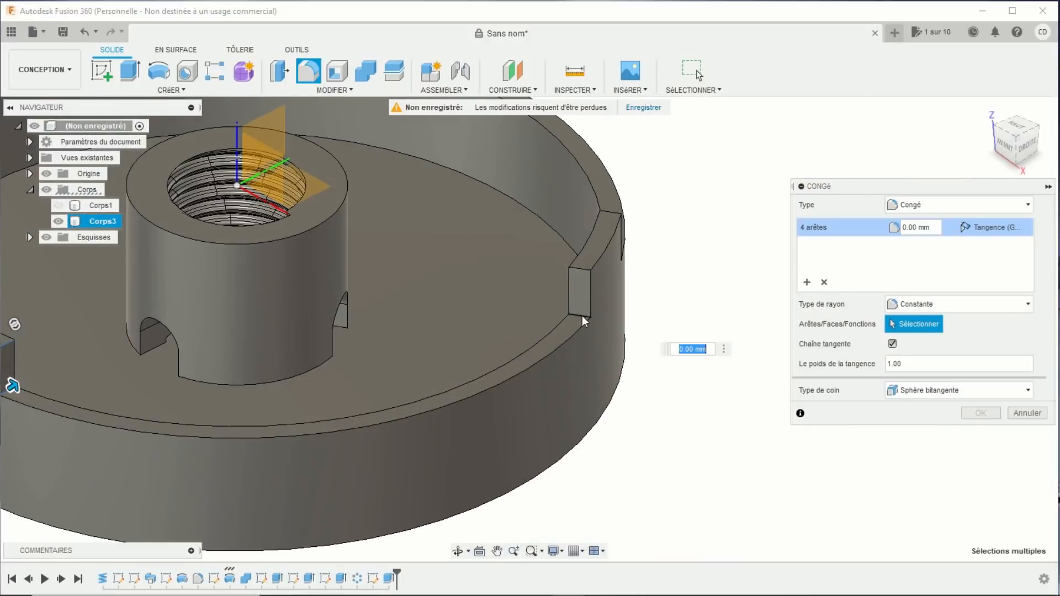
left_click(582, 270)
middle_click_drag(582, 270, 574, 270, "shift")
middle_click_drag(584, 418, 465, 412, "shift")
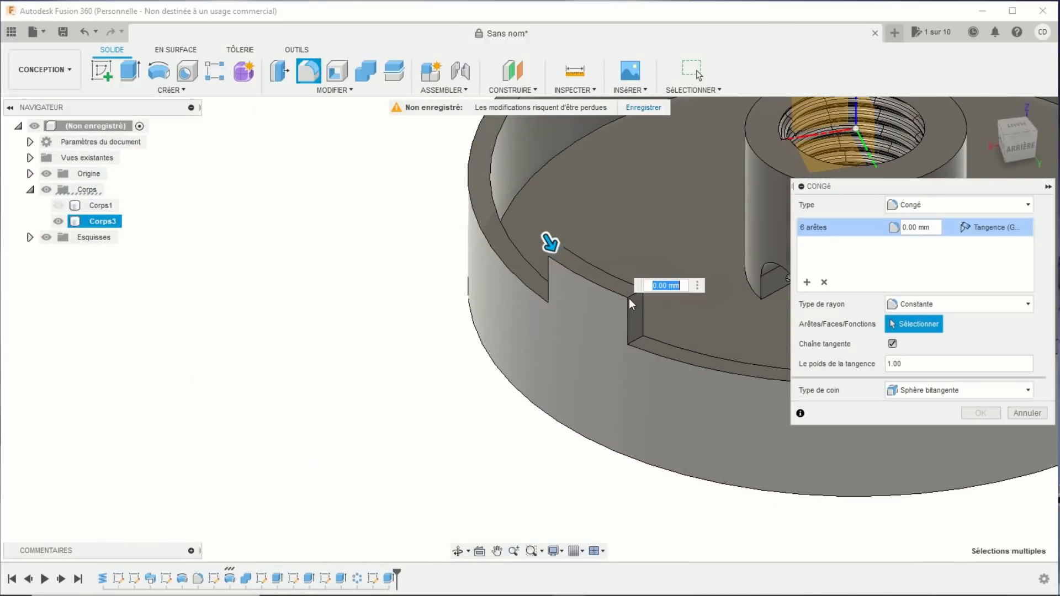
left_click(633, 296)
left_click(635, 344)
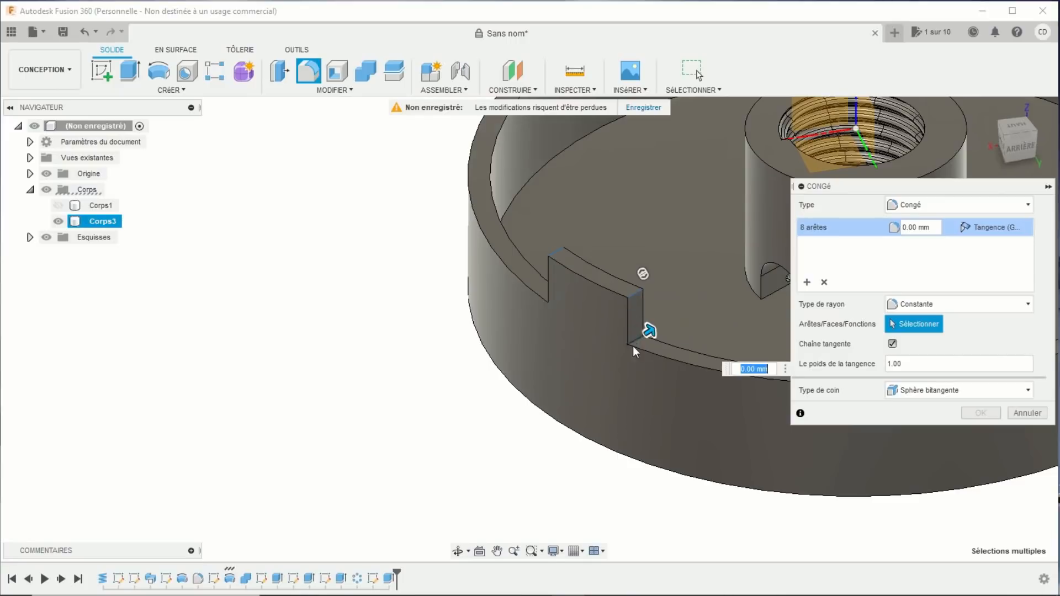
- Add the third rim tab's upper and lower end edges to the selection and fillet all selected edges with a 10 mm radius
middle_click_drag(994, 342, 666, 337)
middle_click_drag(834, 331, 551, 356)
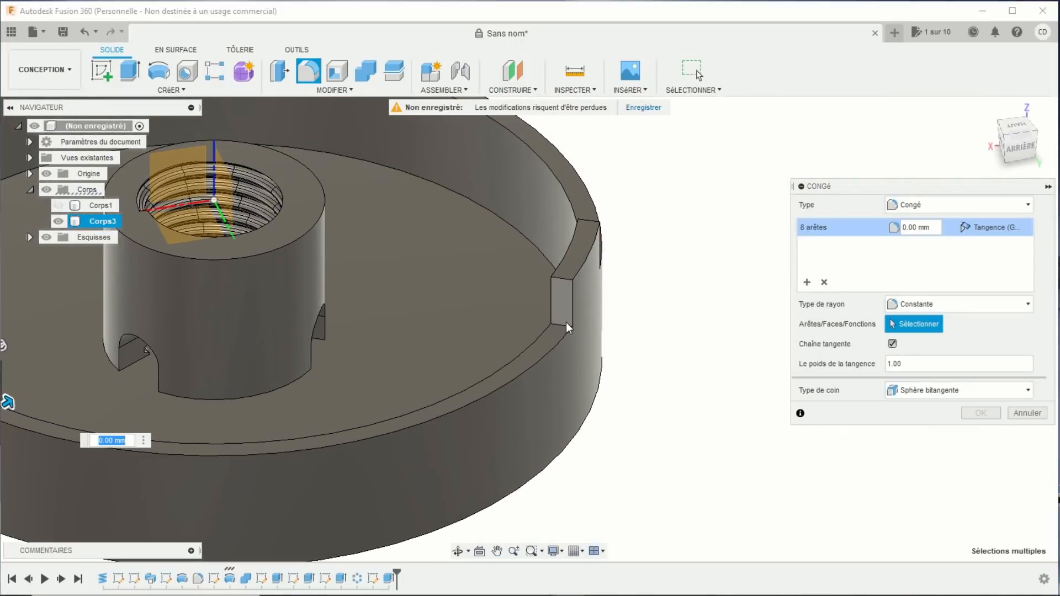
left_click(563, 323)
left_click(566, 283)
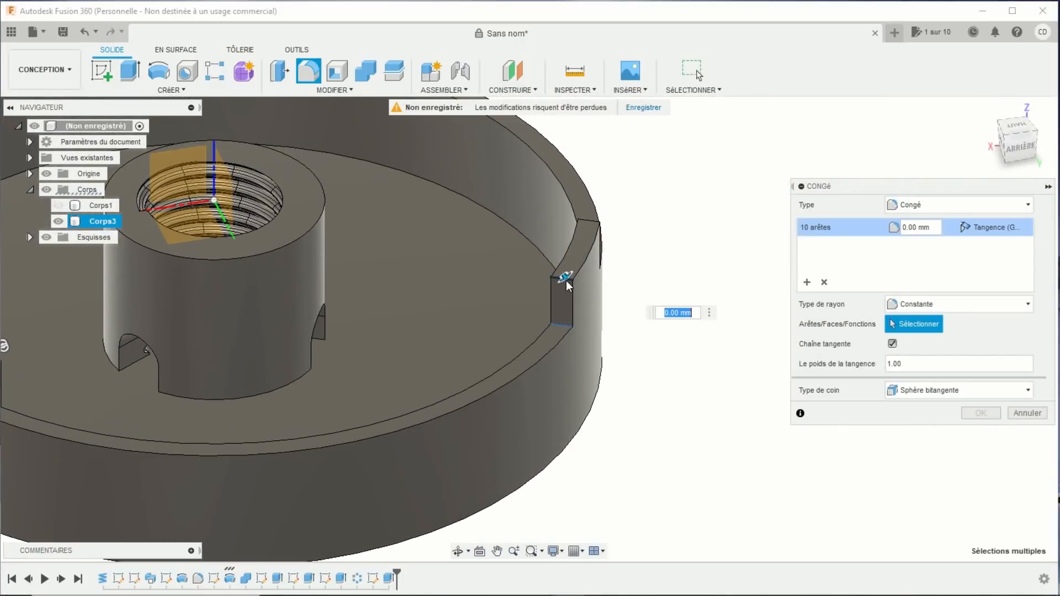
middle_click_drag(620, 417, 492, 390, "shift")
scroll(513, 403, "up", 5)
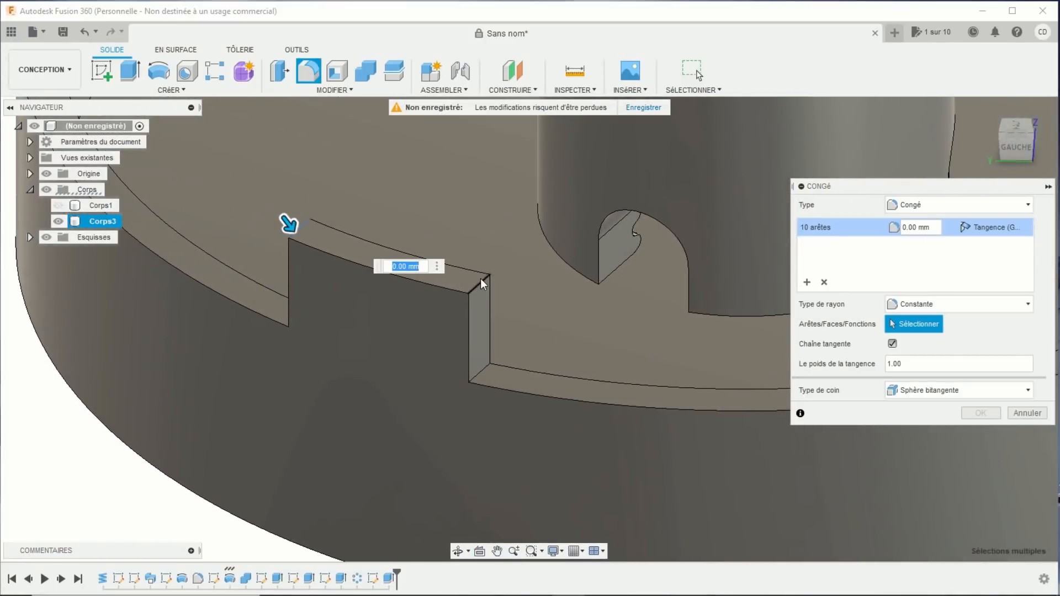
left_click(481, 278)
left_click(481, 368)
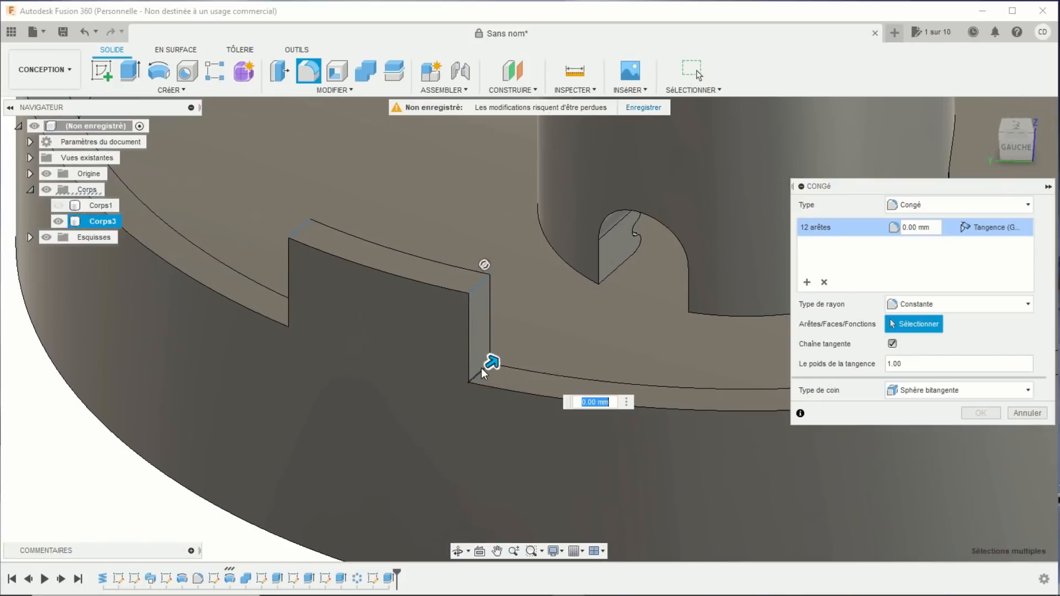
type("10")
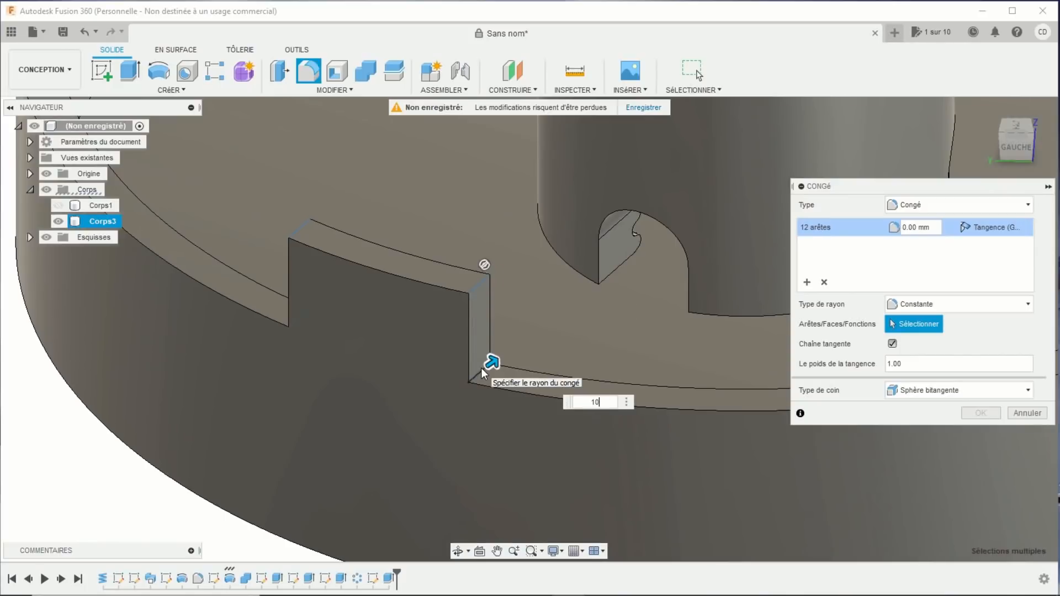
key("Return")
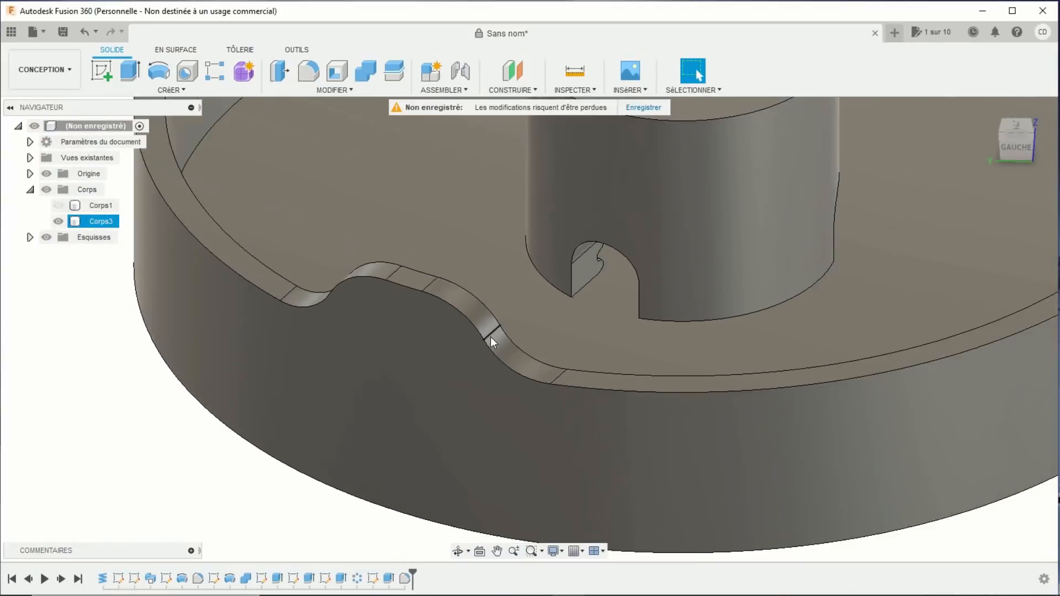
scroll(490, 337, "down", 10)
middle_click_drag(570, 344, 563, 440)
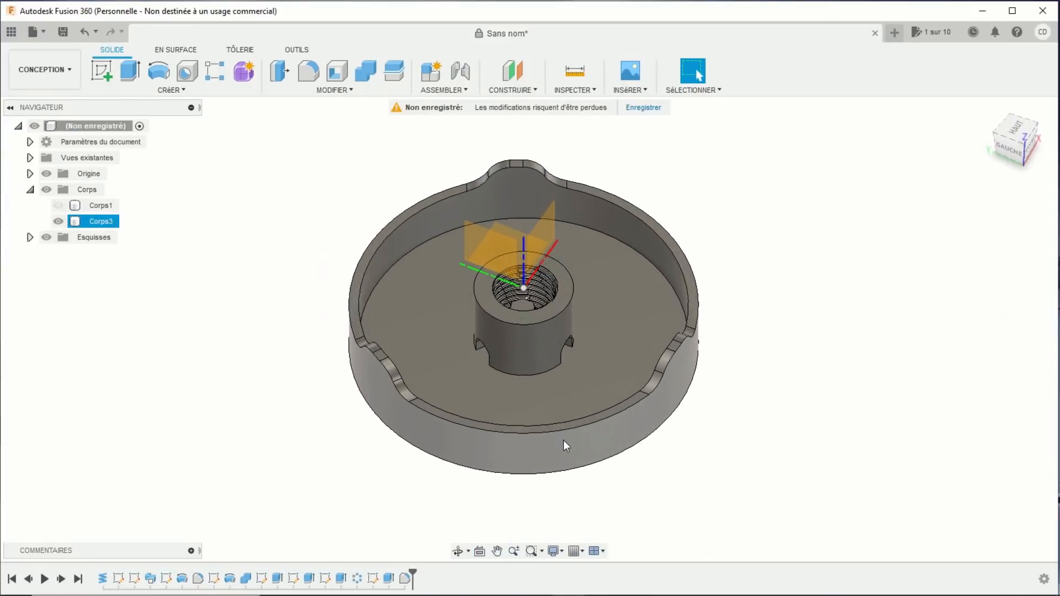
- Create a construction plane offset -70 mm from the XZ plane, at the outer wall beside one rim tab
key("Escape")
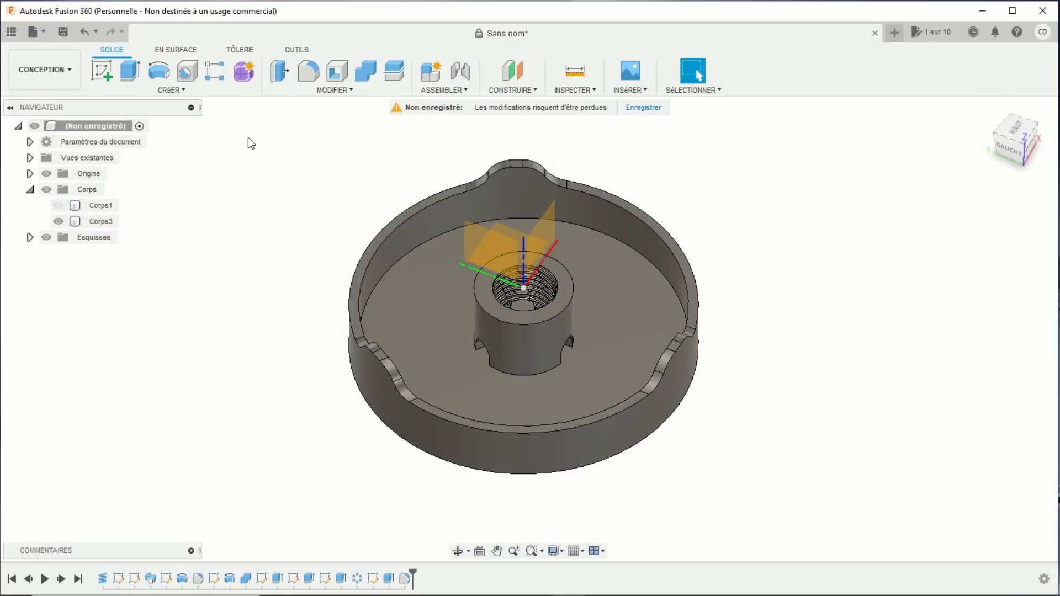
left_click(512, 71)
left_click(531, 243)
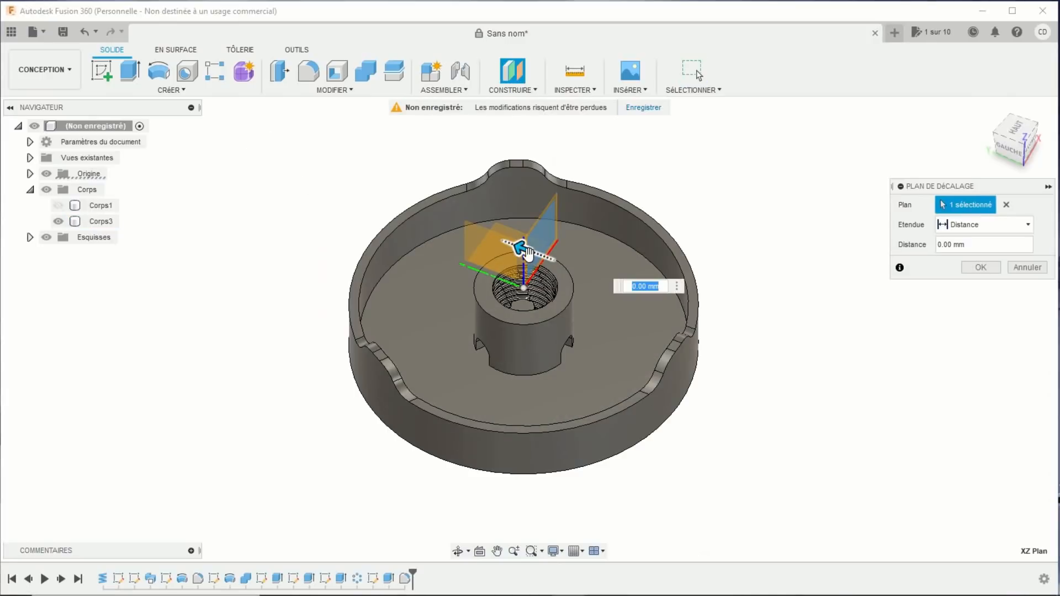
left_click_drag(527, 253, 592, 293)
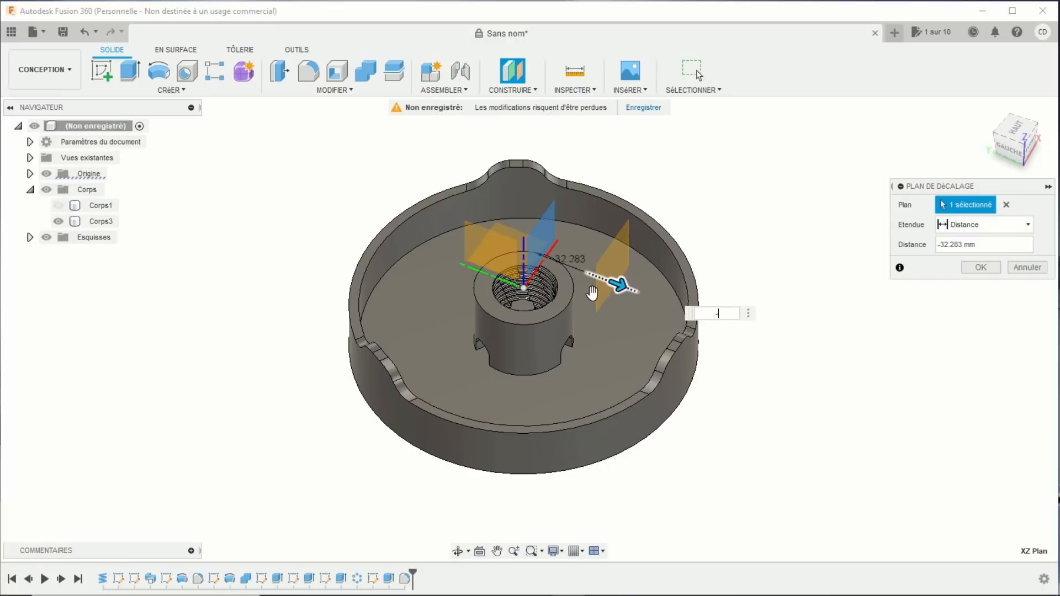
key("Return")
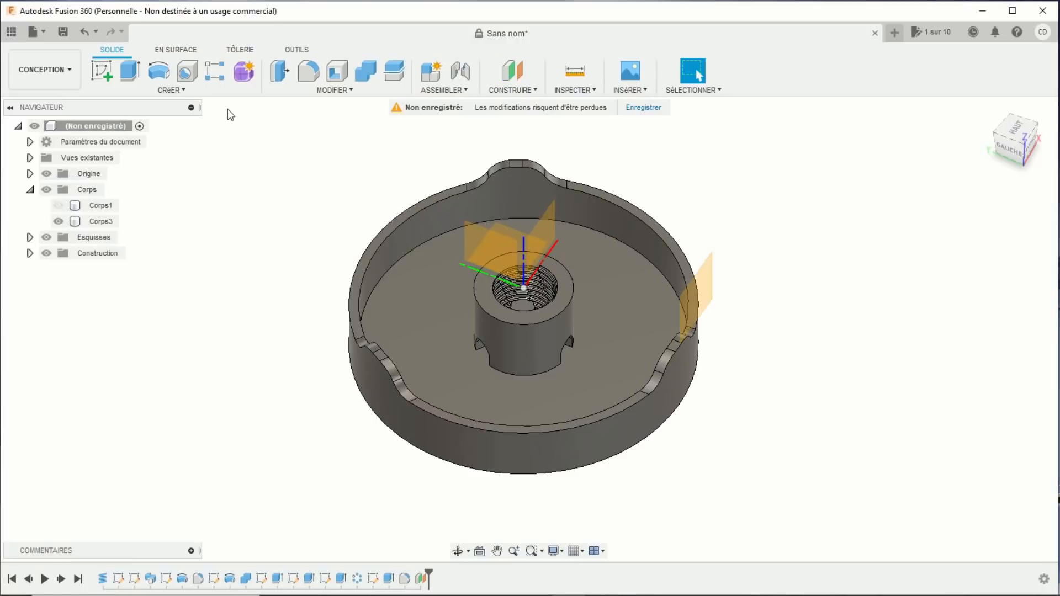
- Start a sketch on the offset plane and draw a 5 mm diameter circle on the middle rim tab, below the origin
left_click(102, 69)
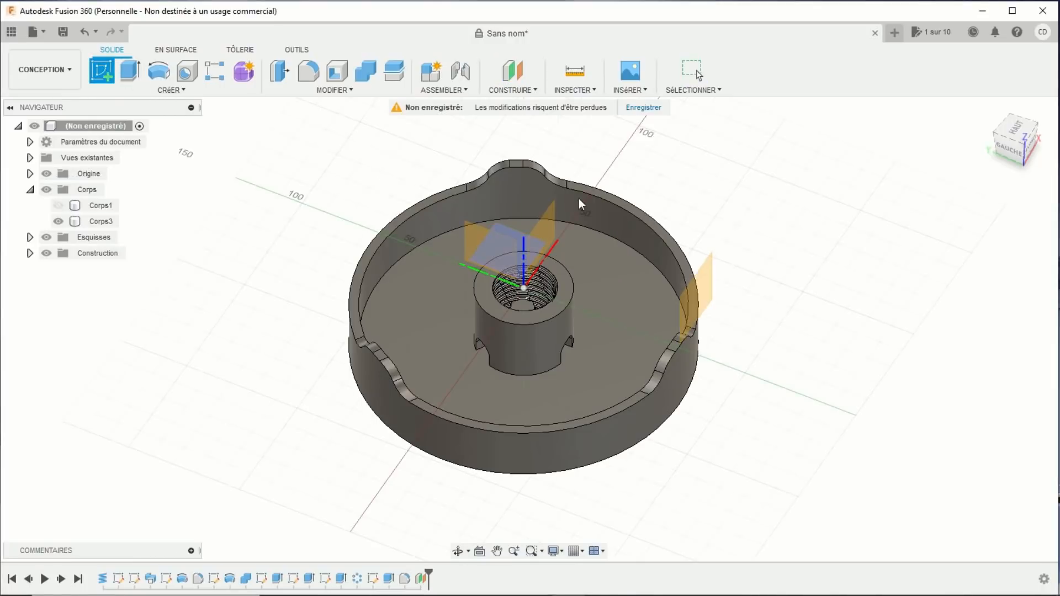
left_click(708, 282)
scroll(608, 424, "up", 4)
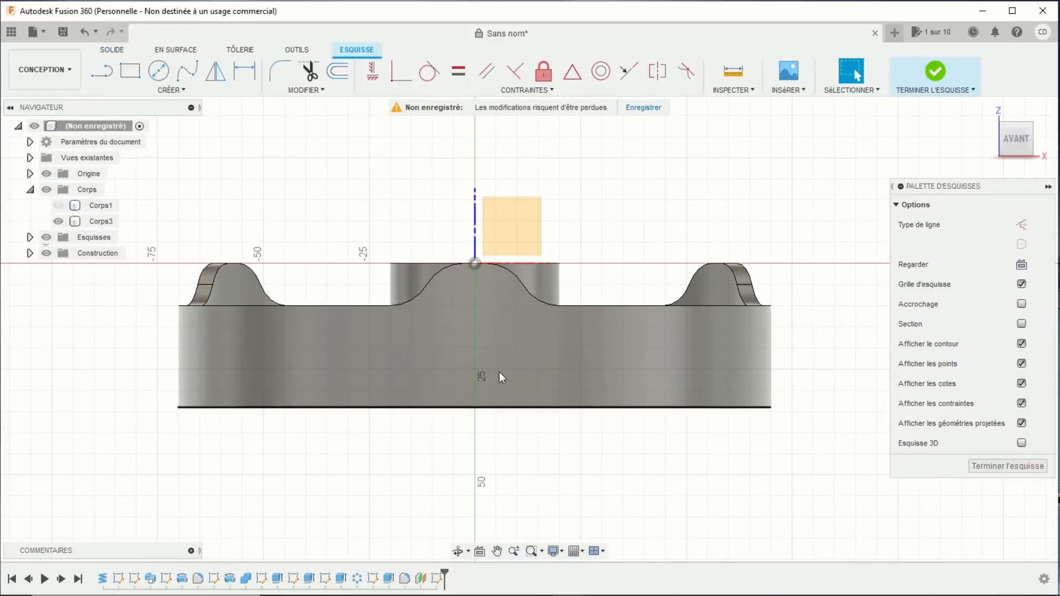
left_click(165, 77)
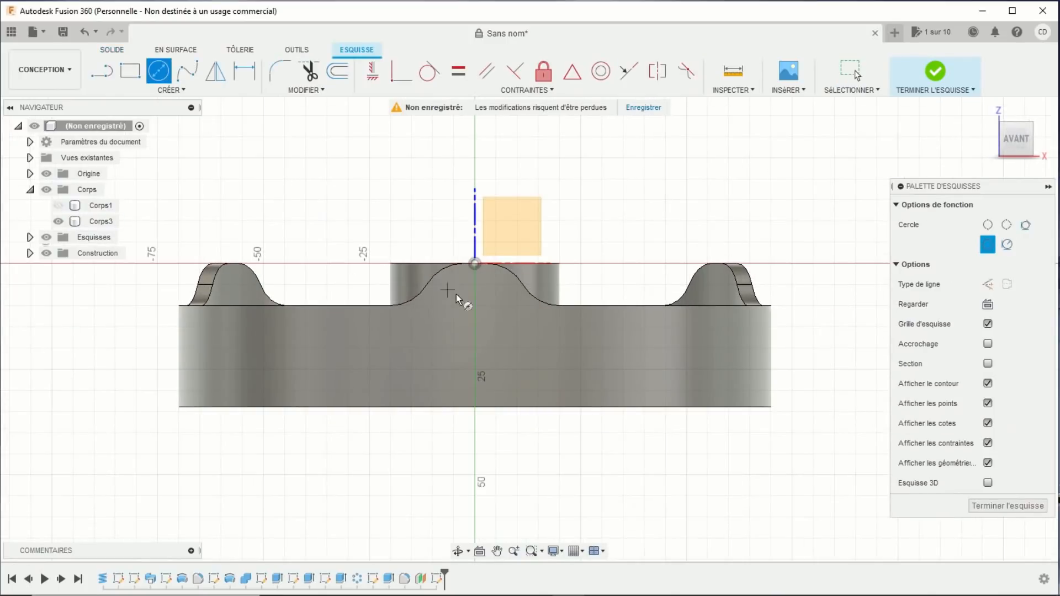
scroll(479, 293, "up", 2)
left_click(479, 290)
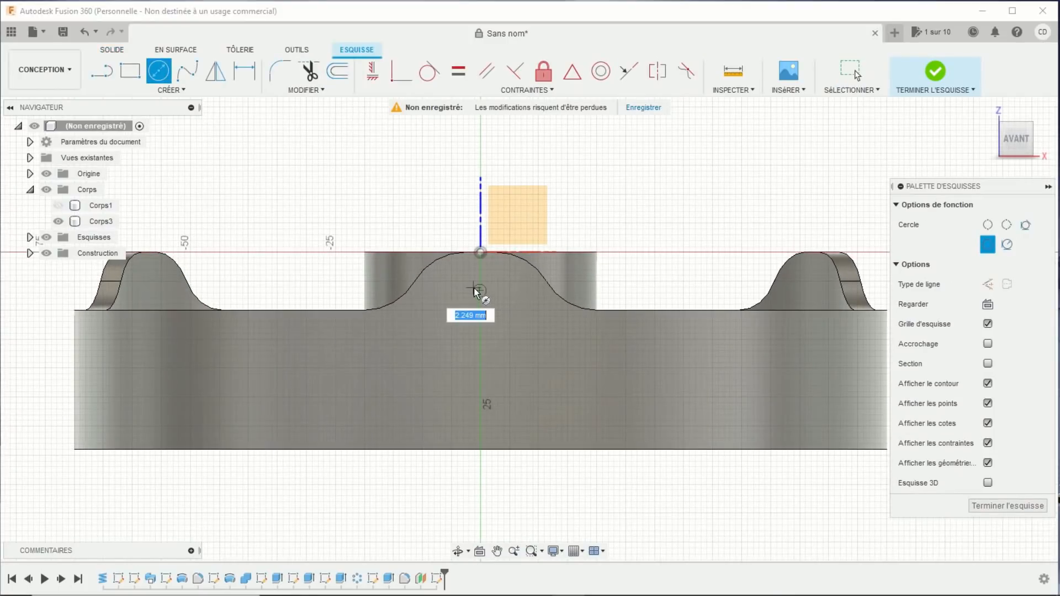
type("3.325")
key("Return")
key("Escape")
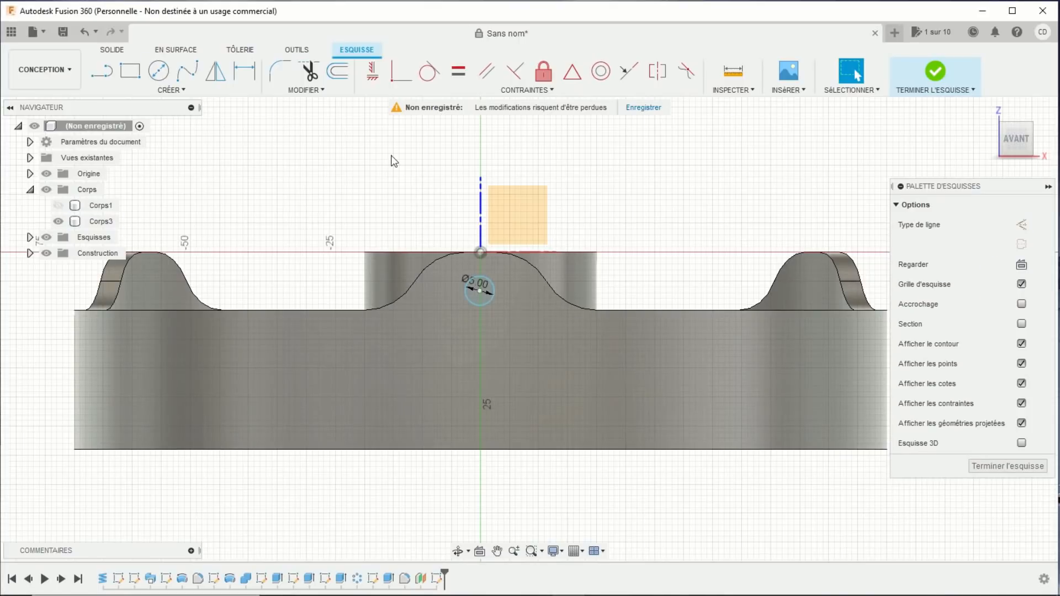
- Align the circle's centre vertically with the origin, dimension it 5 mm from the origin, and finish the sketch
left_click(372, 71)
left_click(479, 291)
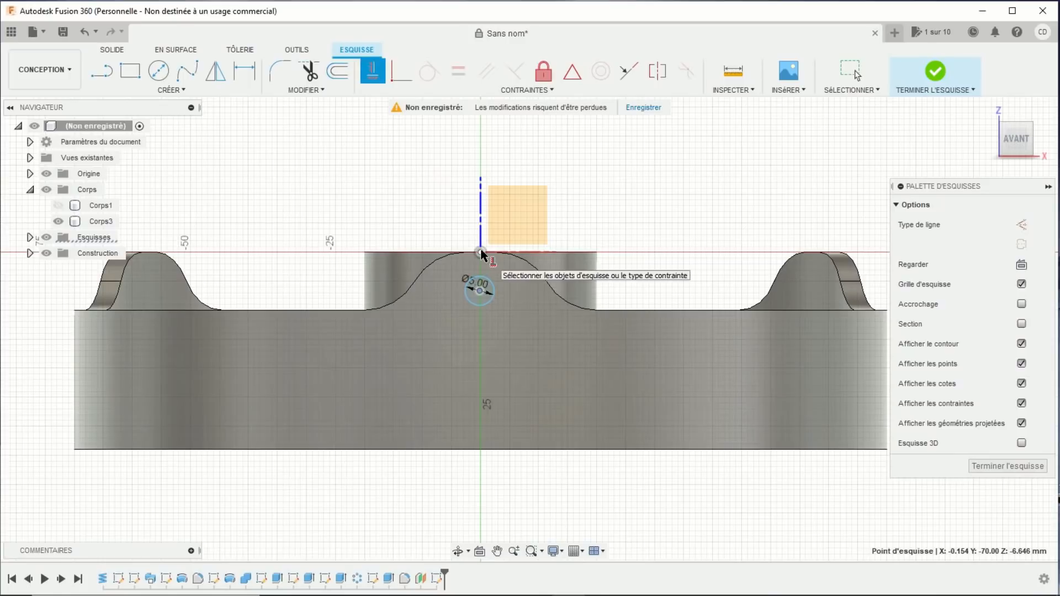
left_click(480, 252)
left_click(244, 70)
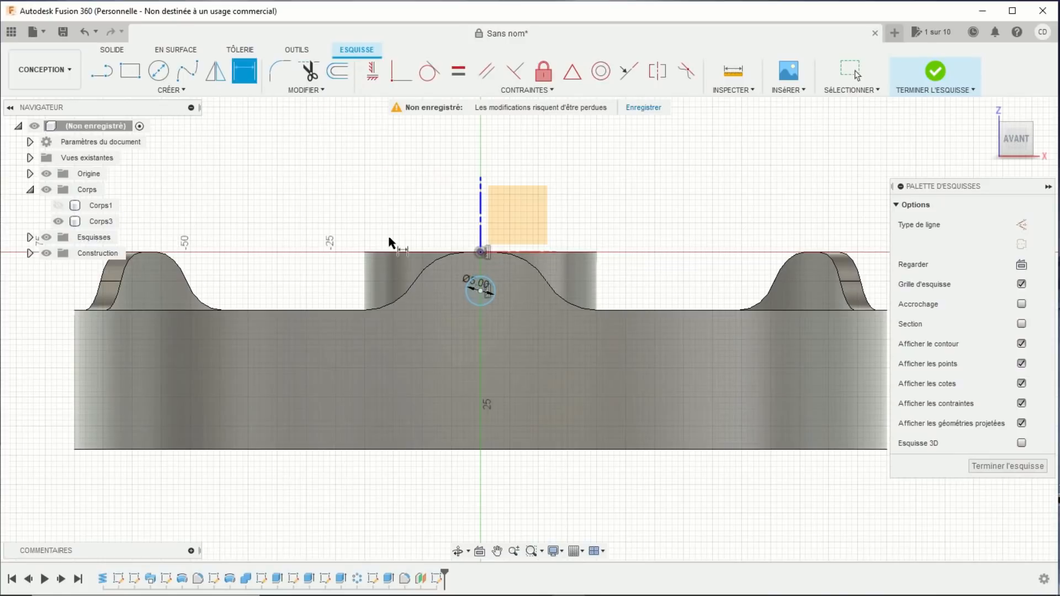
left_click(481, 291)
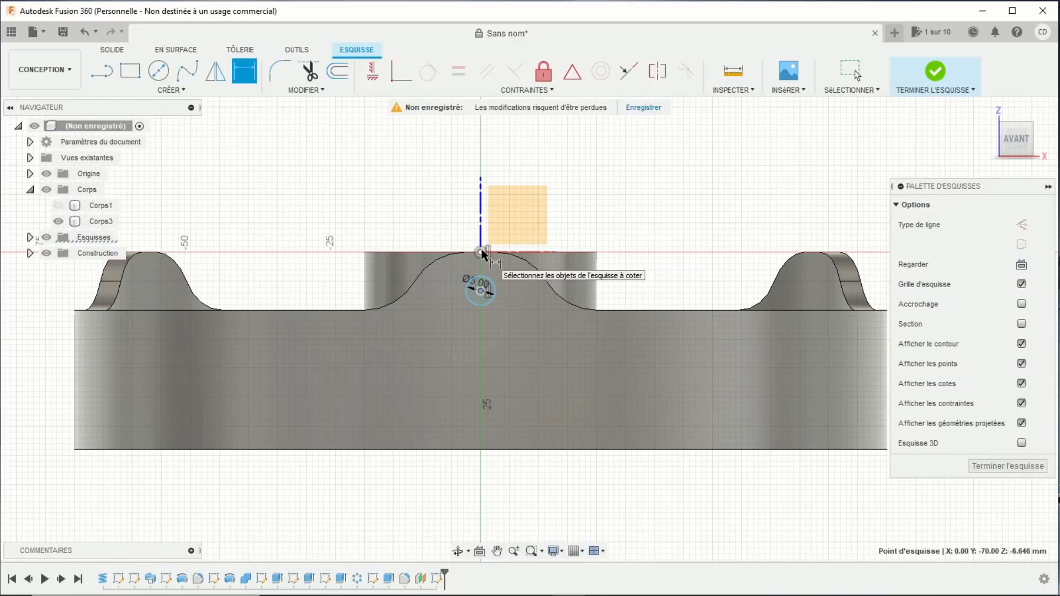
left_click(480, 253)
left_click(328, 205)
type("5")
key("Return")
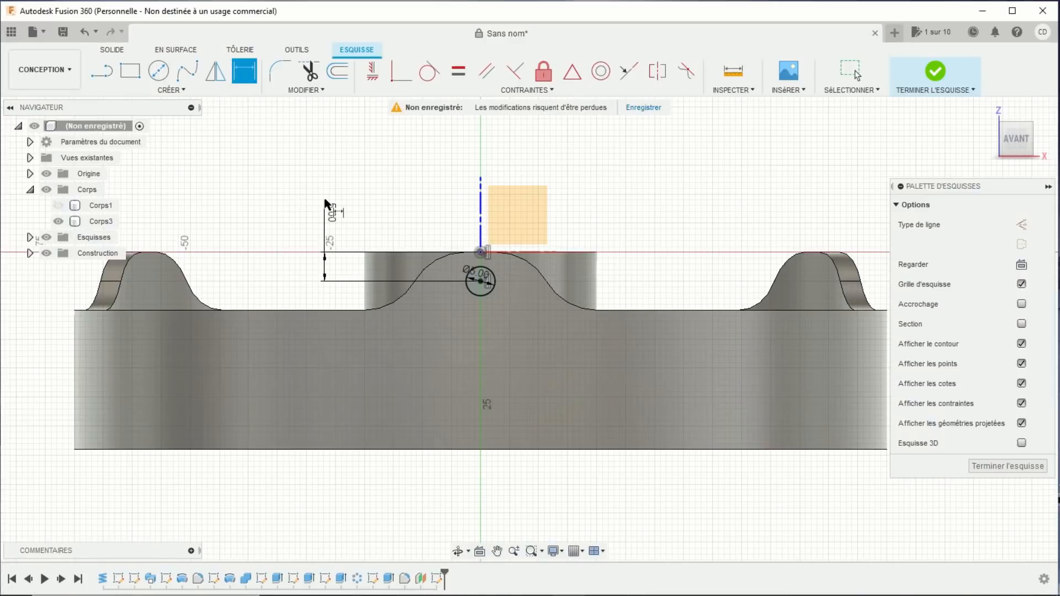
left_click(933, 72)
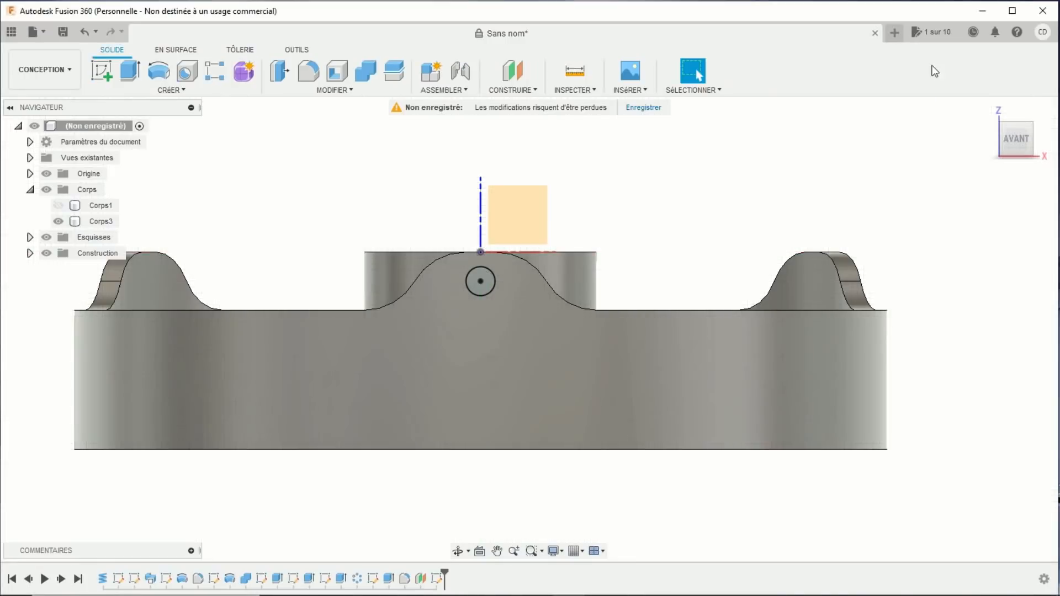
- Extrude the circle inward as a cut of about 9.6 mm through the rim tab
left_click(473, 412)
mouse_move(386, 419)
middle_mouse_down("shift")
mouse_move(437, 442)
mouse_move(327, 273)
middle_mouse_up("shift")
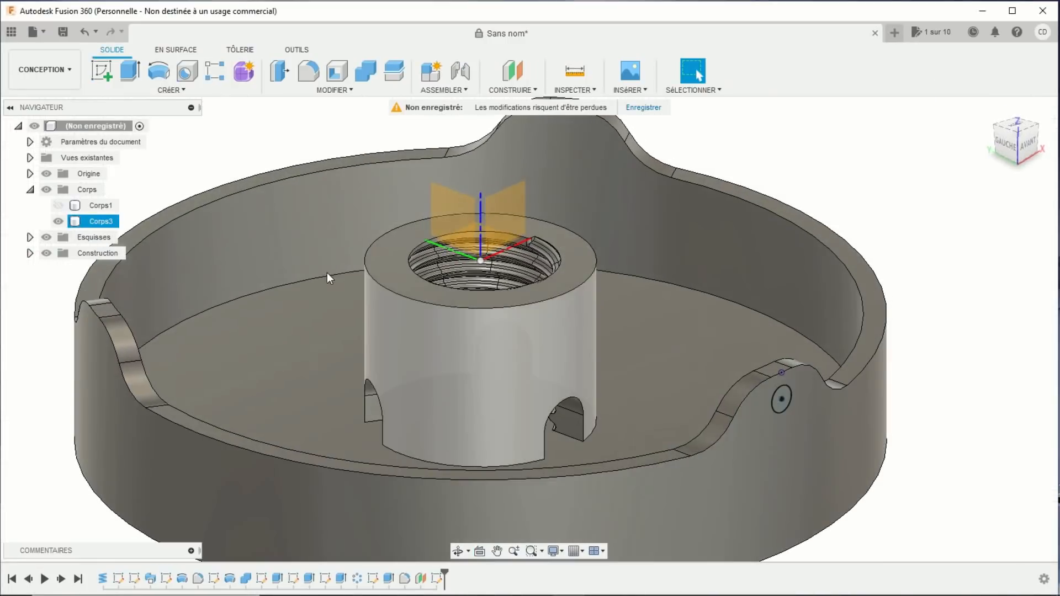
left_click(130, 71)
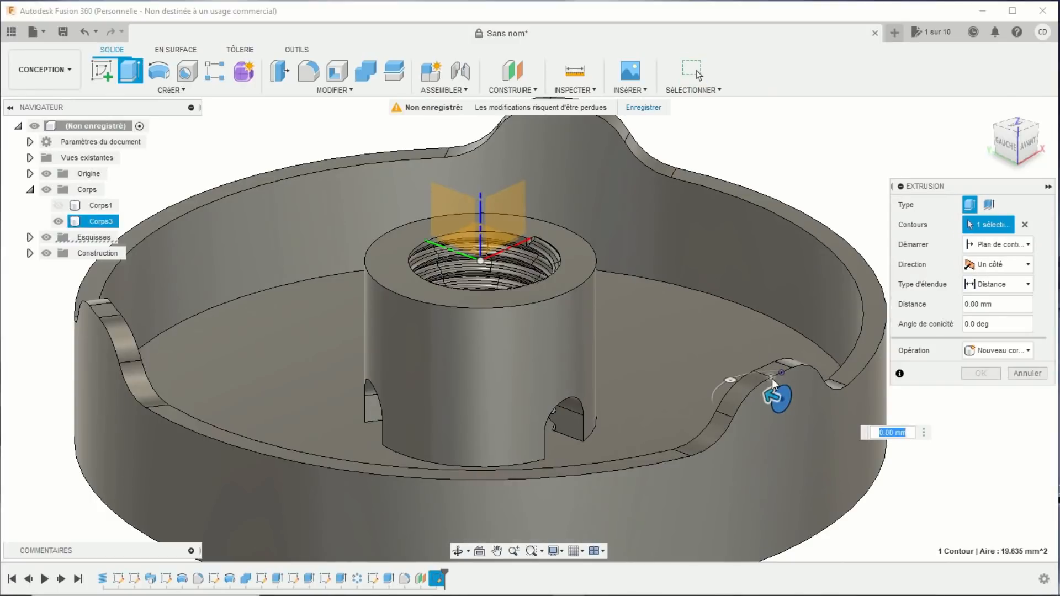
left_click_drag(773, 384, 883, 389)
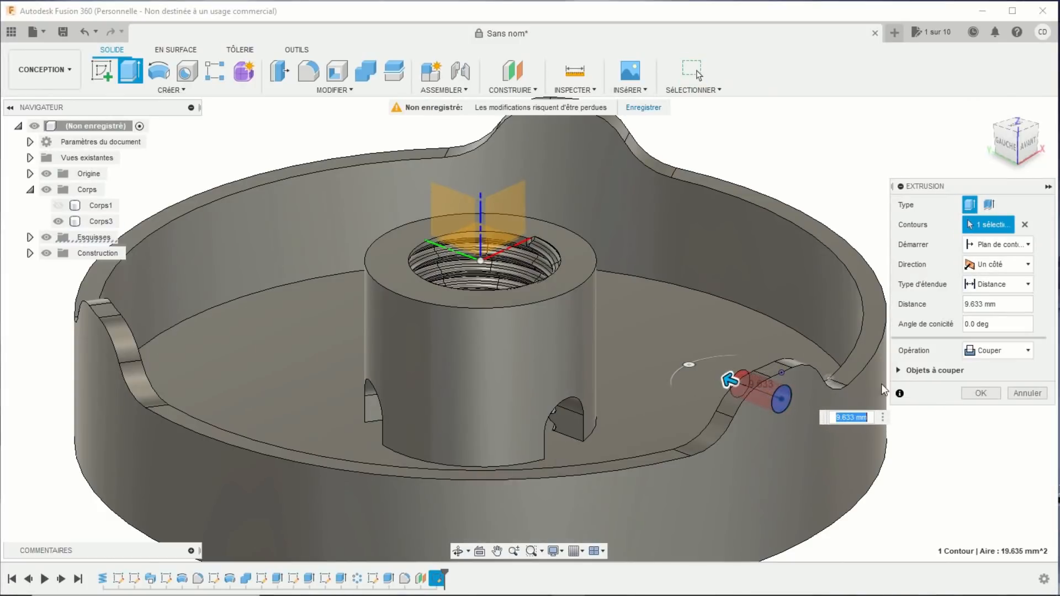
left_click(970, 393)
scroll(777, 359, "down", 5)
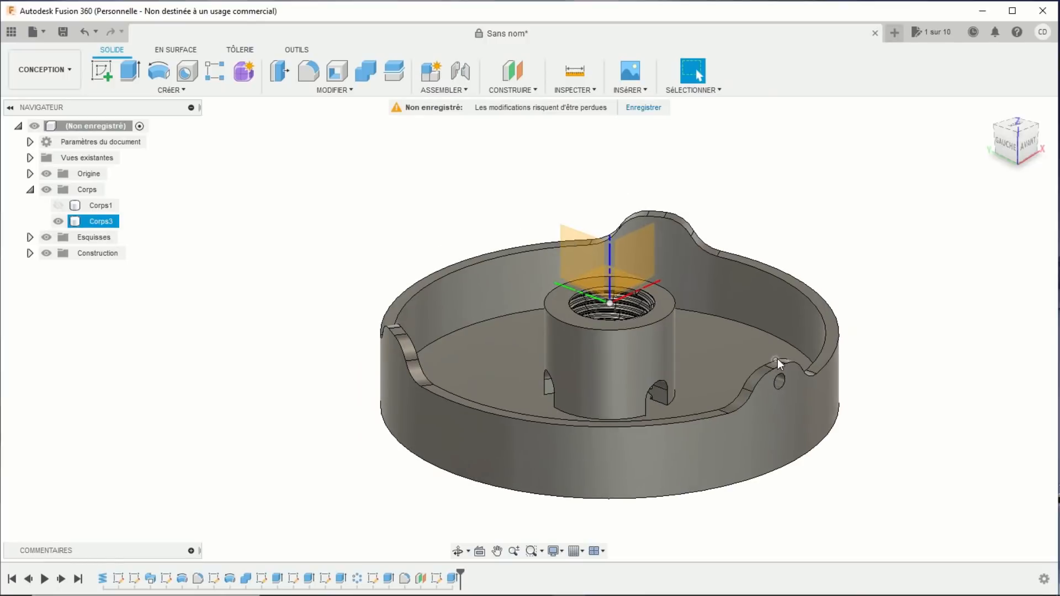
- Pattern the hole cut circularly around the vertical Z axis with 3 instances over the full circle
left_click(452, 578)
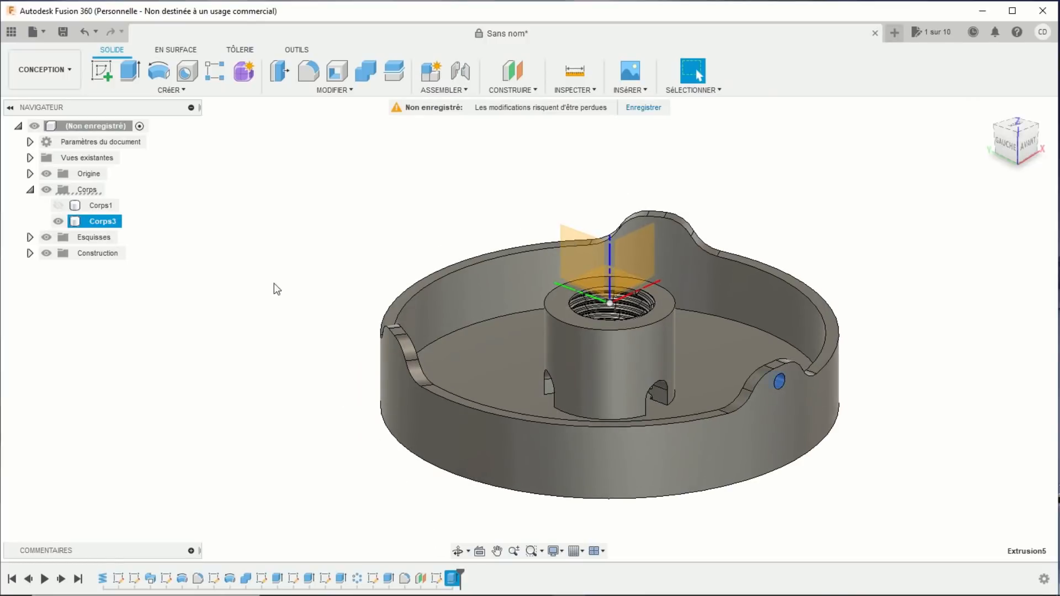
left_click(175, 92)
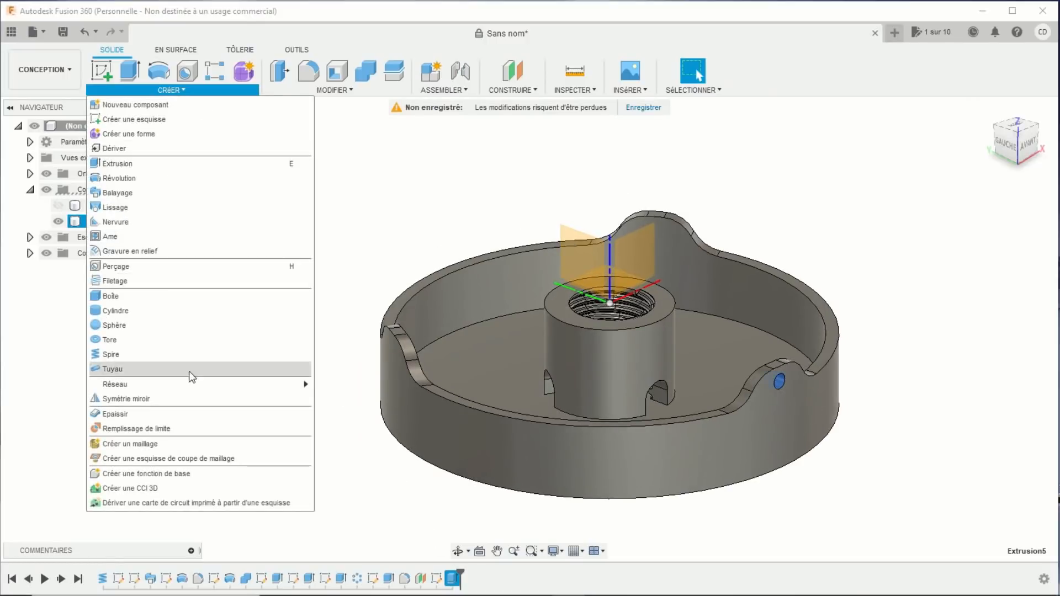
left_click(339, 398)
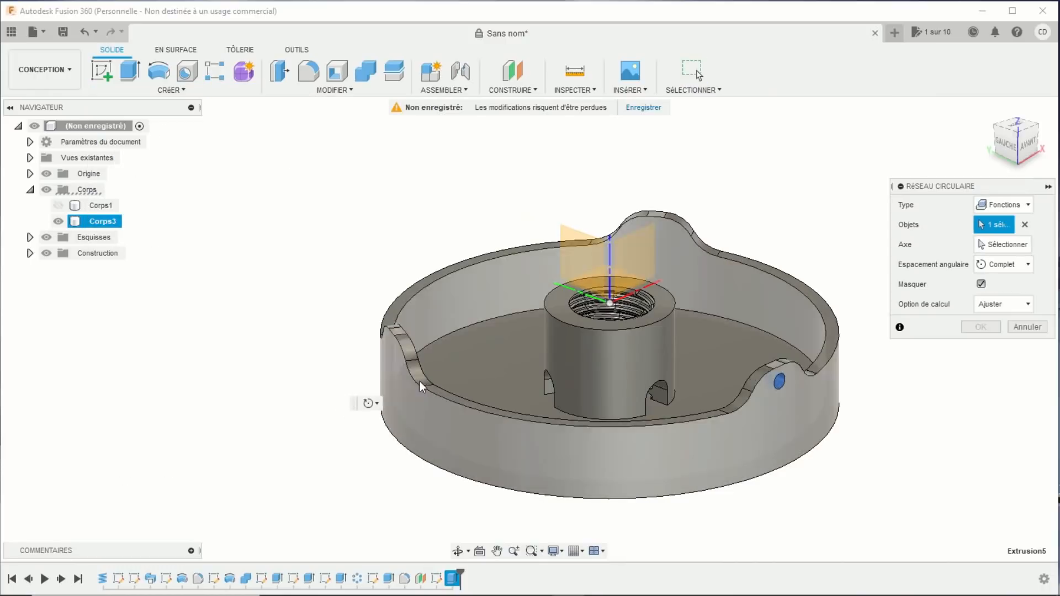
left_click(986, 245)
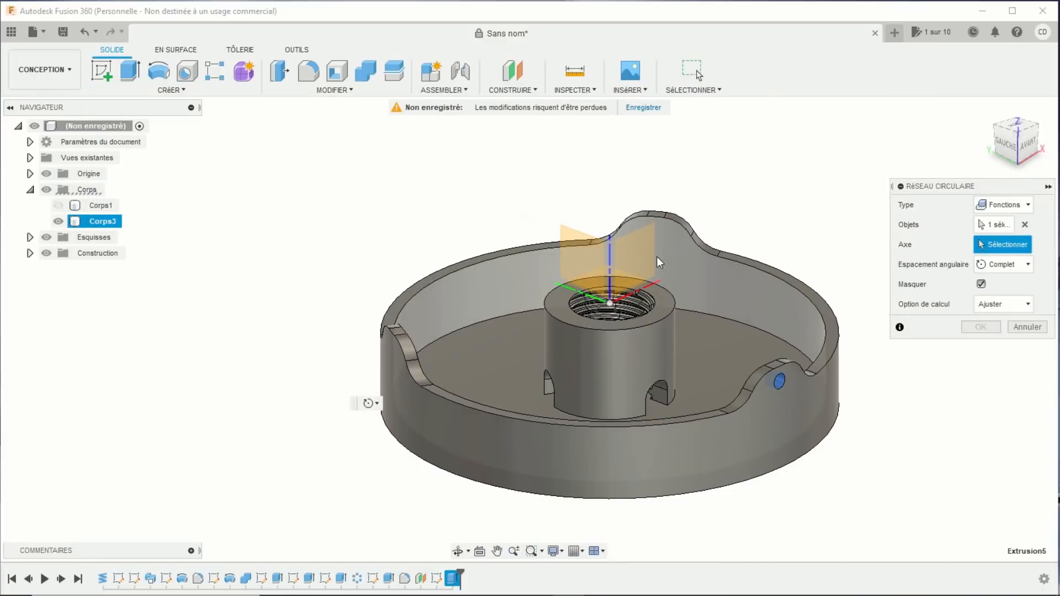
left_click(611, 250)
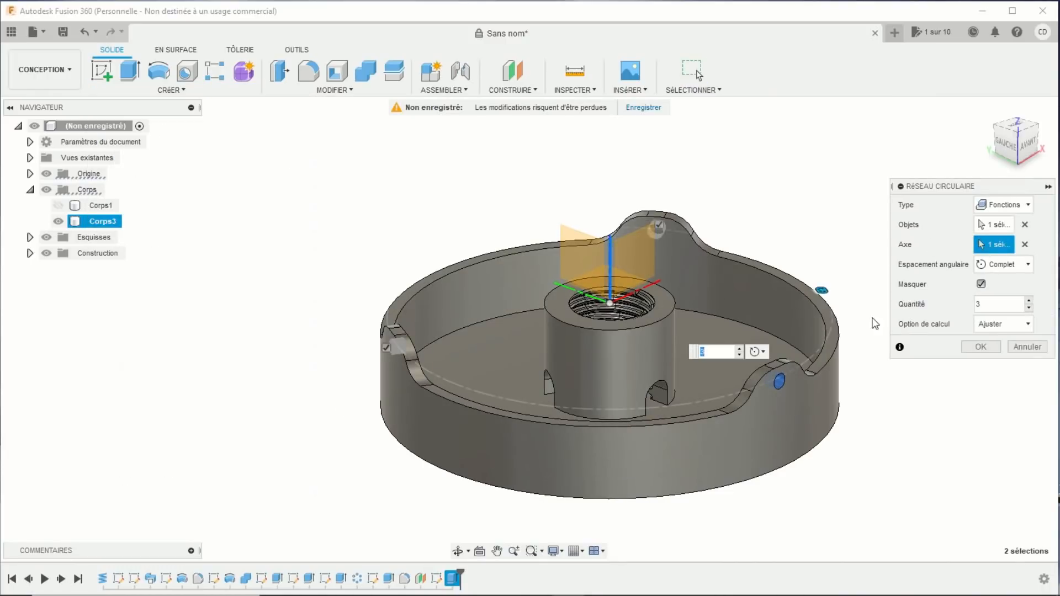
left_click(978, 348)
middle_click_drag(945, 355, 741, 422, "shift")
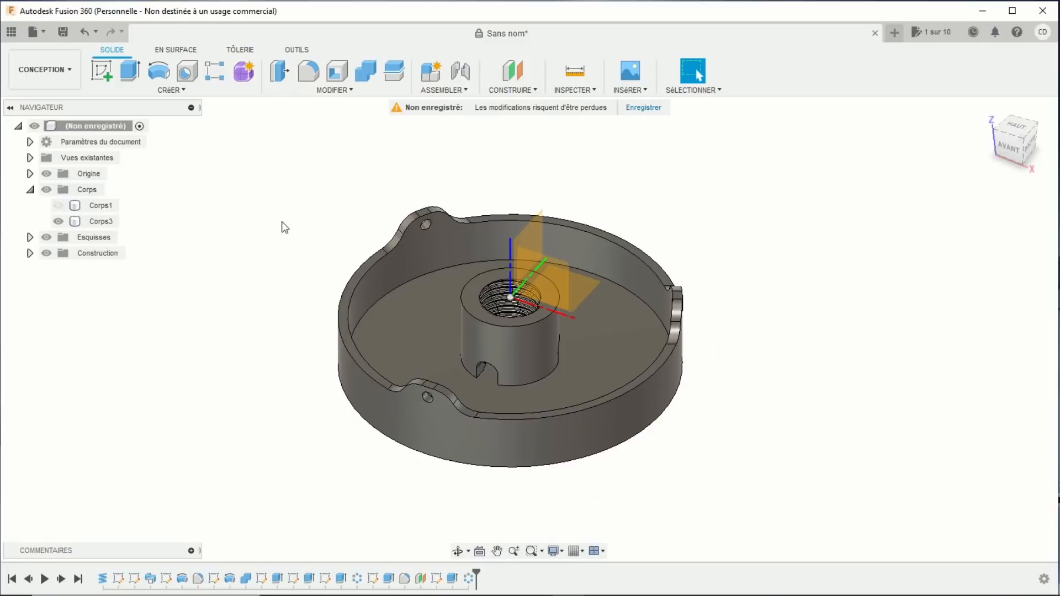
- Start a sketch on the XZ plane and draw a closed right triangle with legs about 2.8 mm long, above the central cylinder
left_click(102, 71)
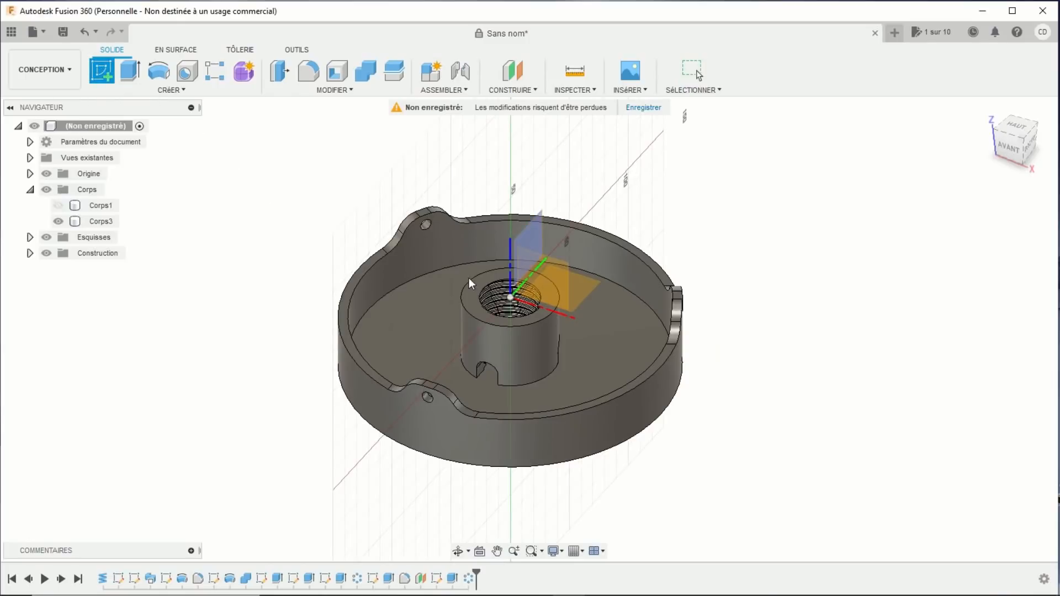
left_click(552, 273)
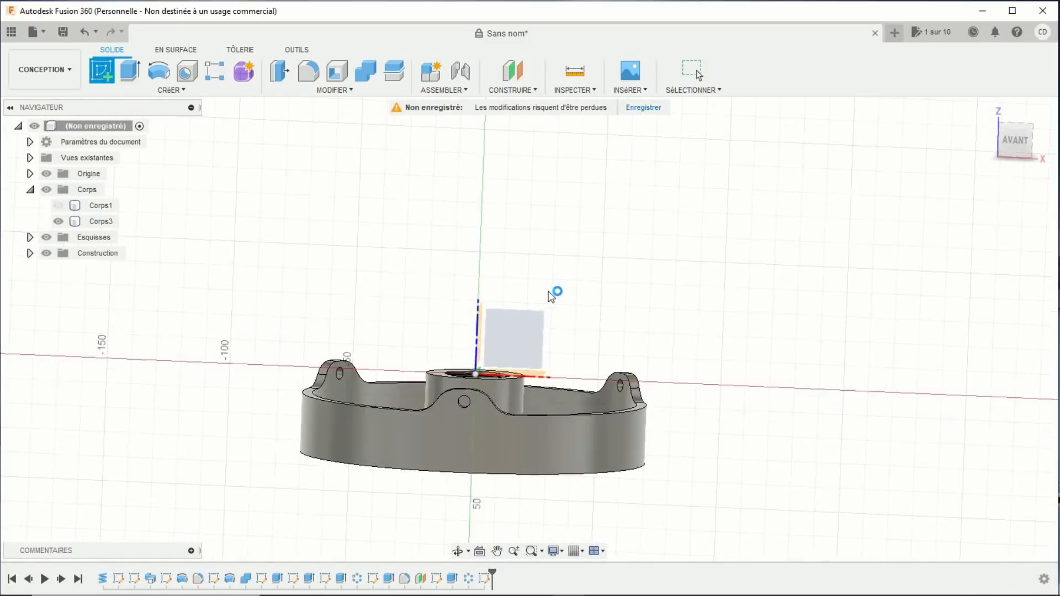
scroll(550, 259, "up", 3)
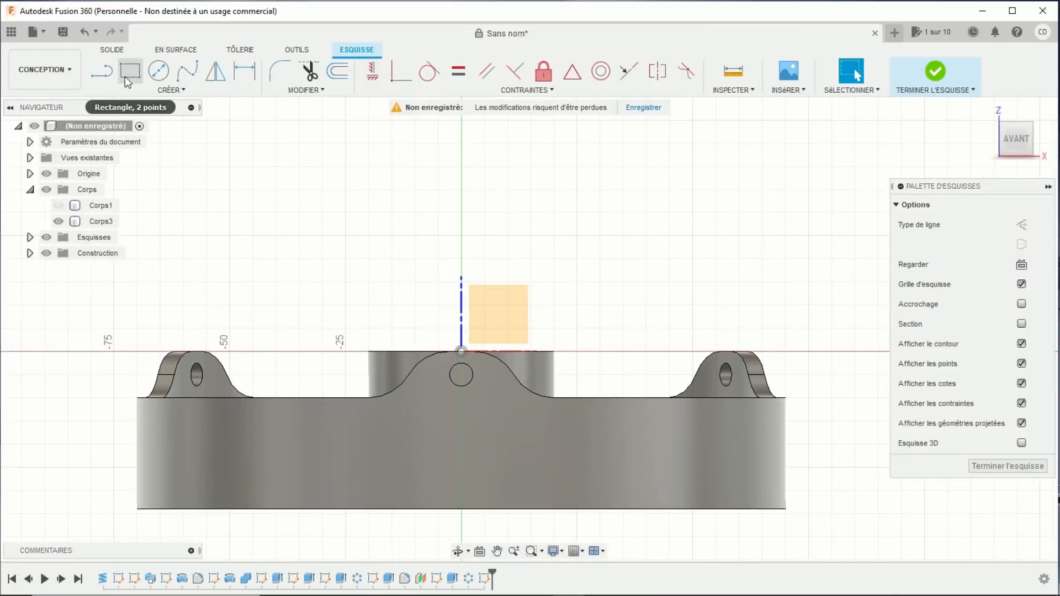
scroll(390, 276, "up", 2)
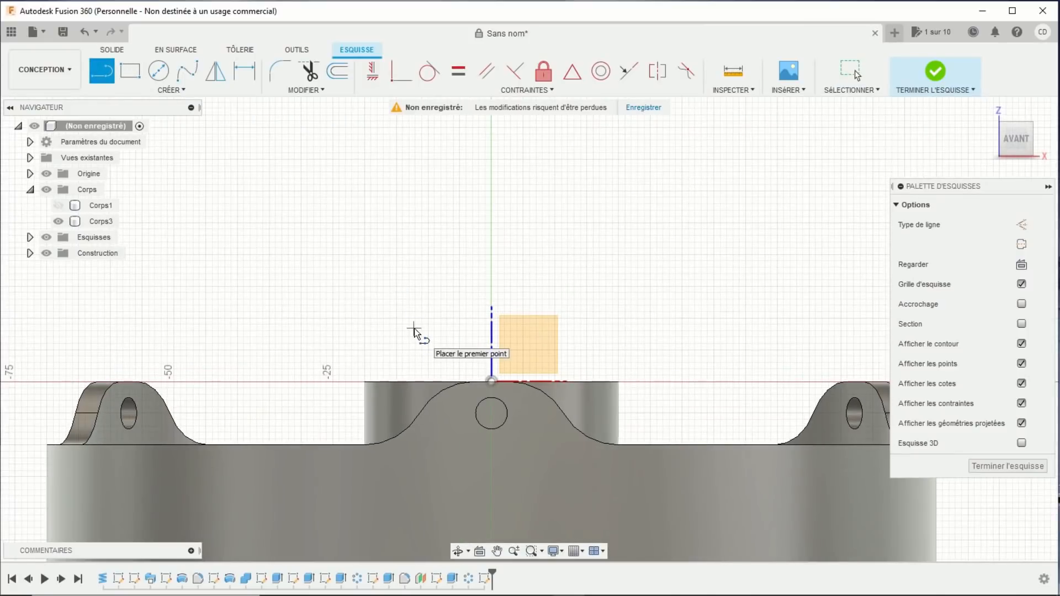
left_click(432, 329)
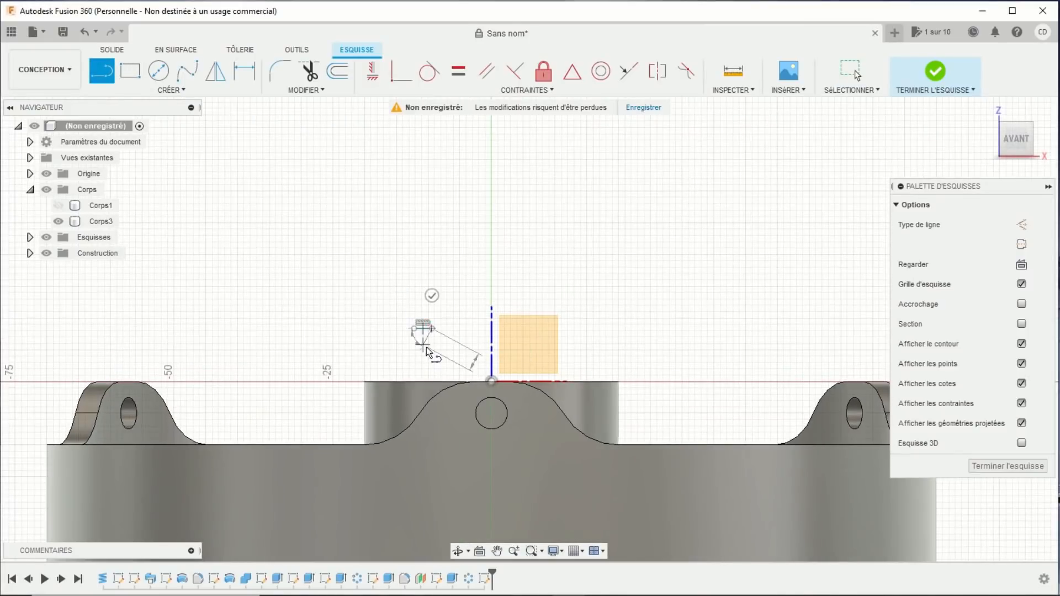
scroll(426, 352, "up", 2)
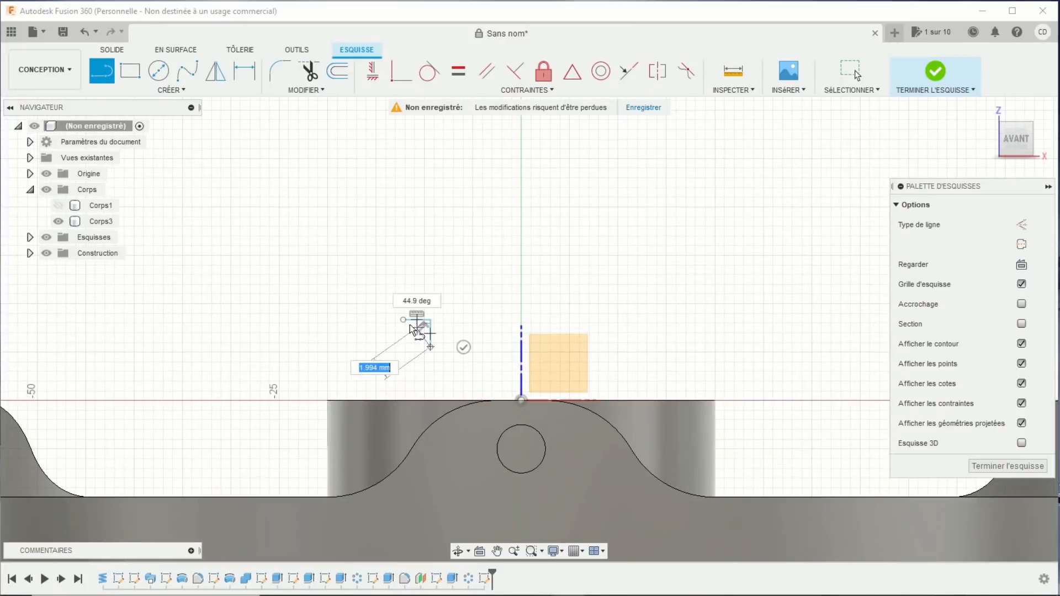
left_click(409, 326)
scroll(408, 325, "up", 2)
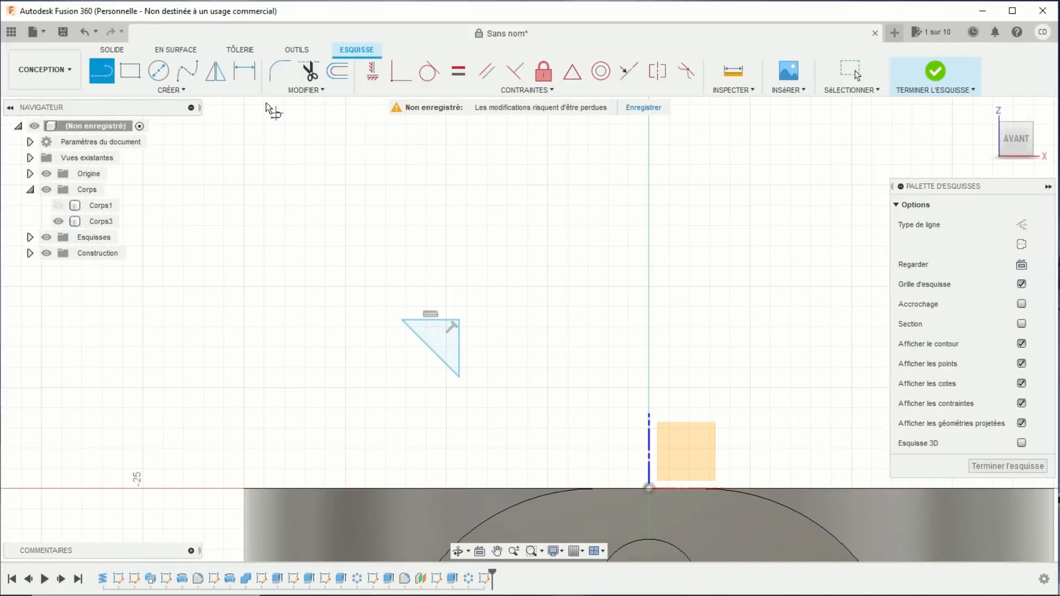
- Dimension the angle between the triangle's horizontal edge and its sloping edge at 45°
left_click(245, 71)
left_click(416, 321)
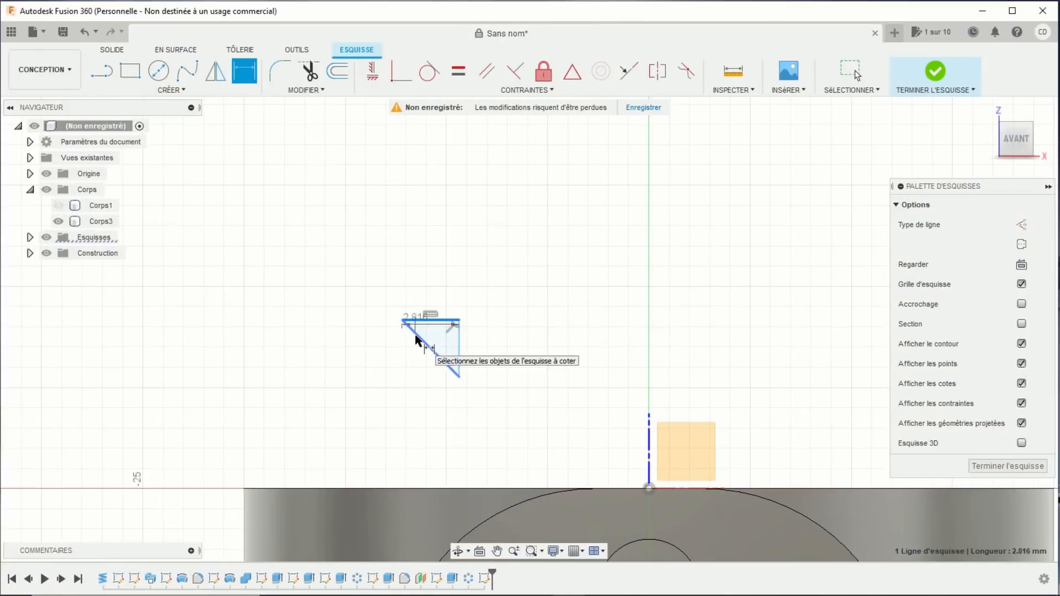
left_click(422, 338)
left_click(337, 278)
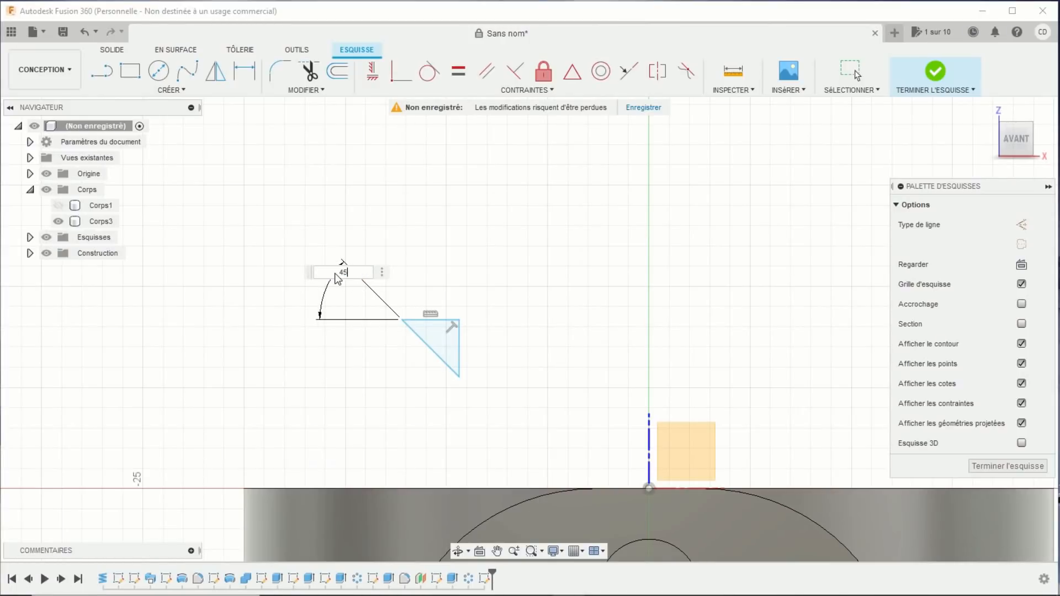
type("45")
key("Return")
- Dimension the triangle's vertical edge at 2.5 mm
left_click(458, 355)
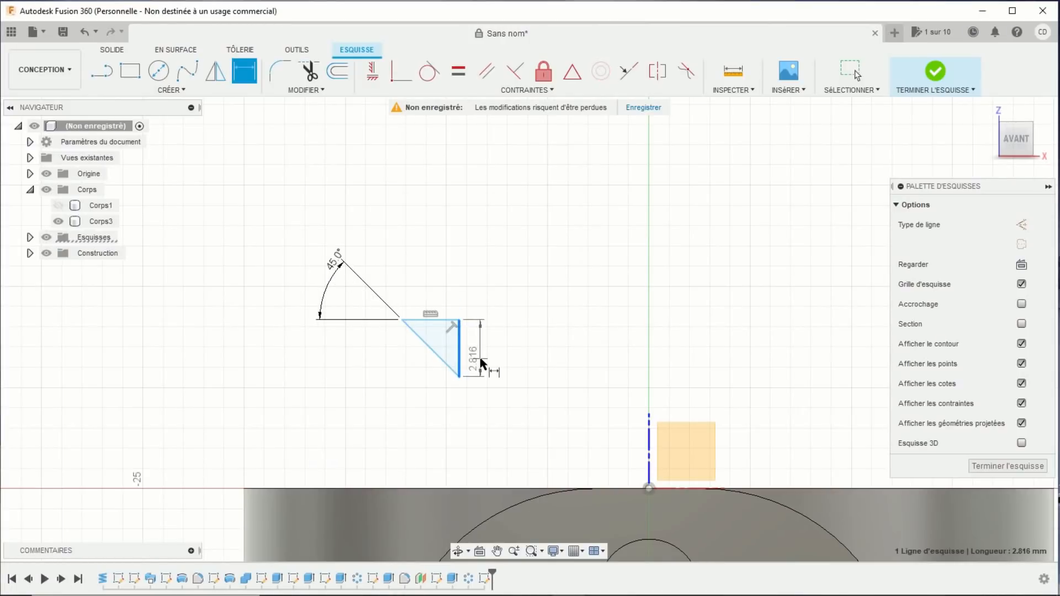
left_click(482, 364)
type("2")
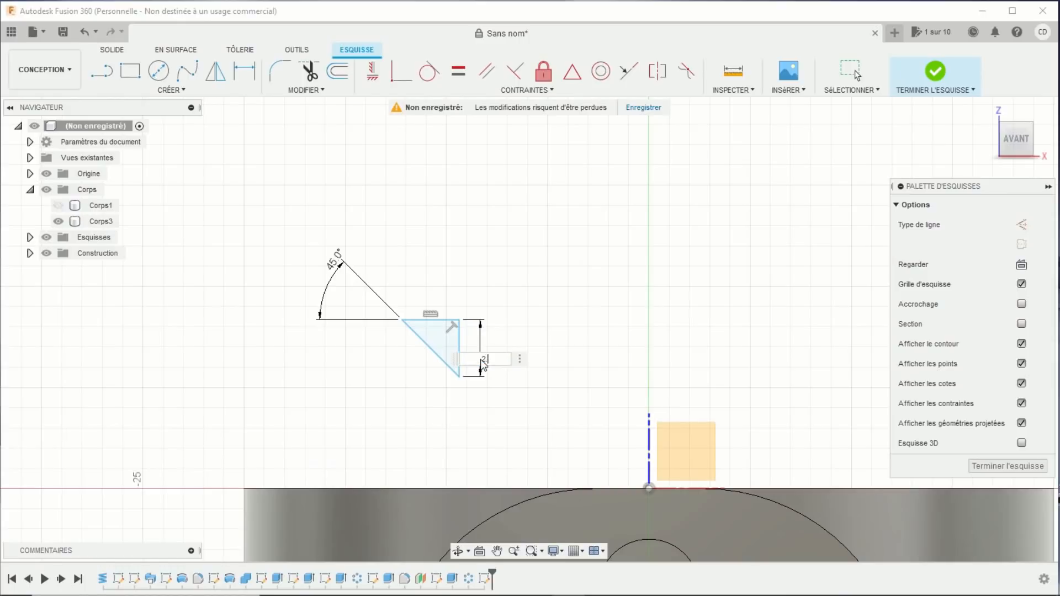
type(".5")
key("Return")
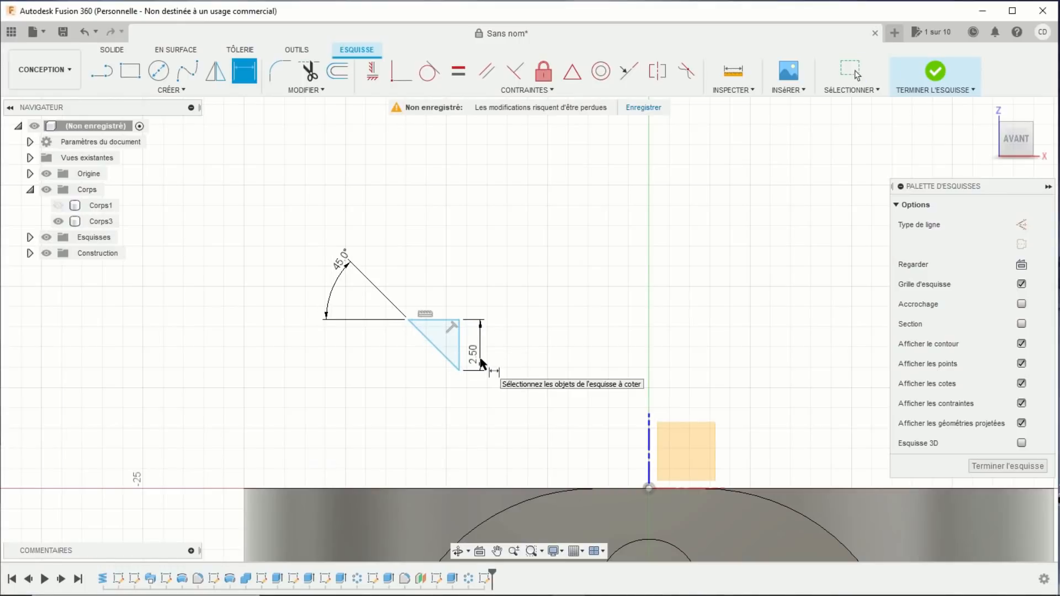
- Dimension the horizontal distance from the triangle's vertical edge to the origin at 12 mm
left_click(462, 352)
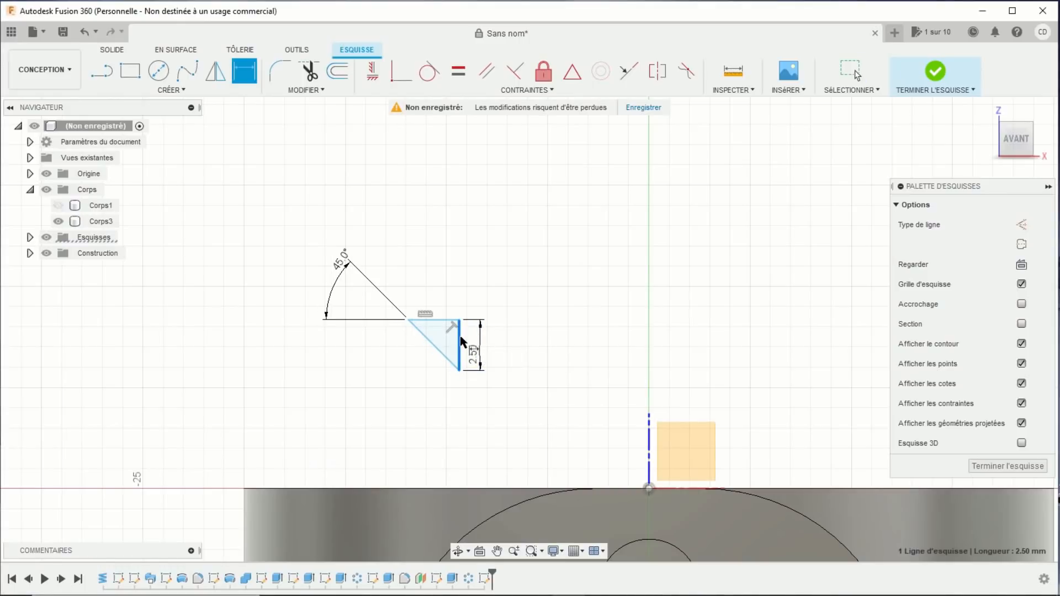
left_click(649, 489)
left_click(581, 258)
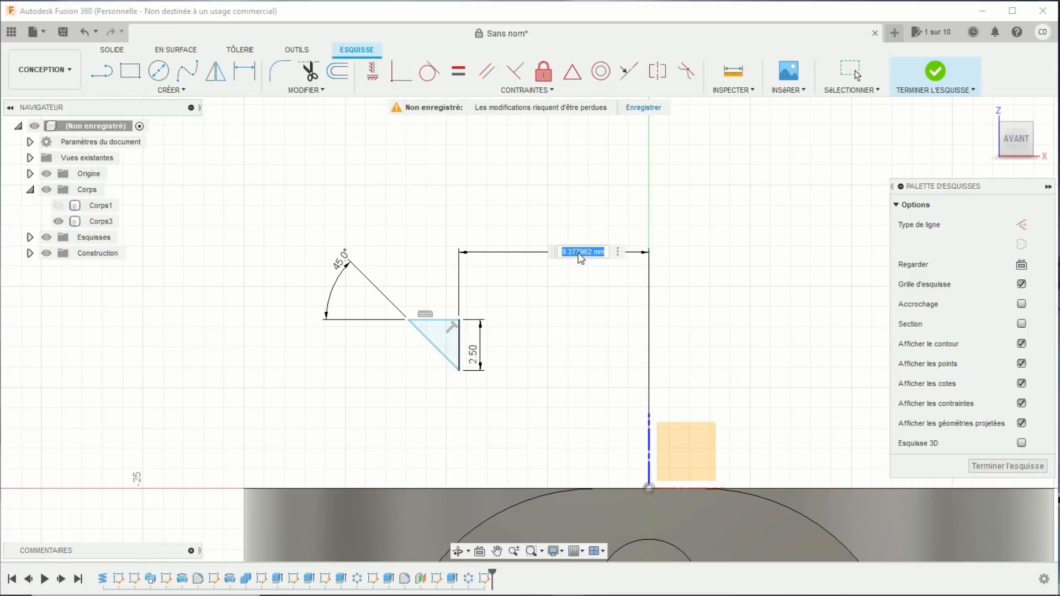
type("12")
key("Return")
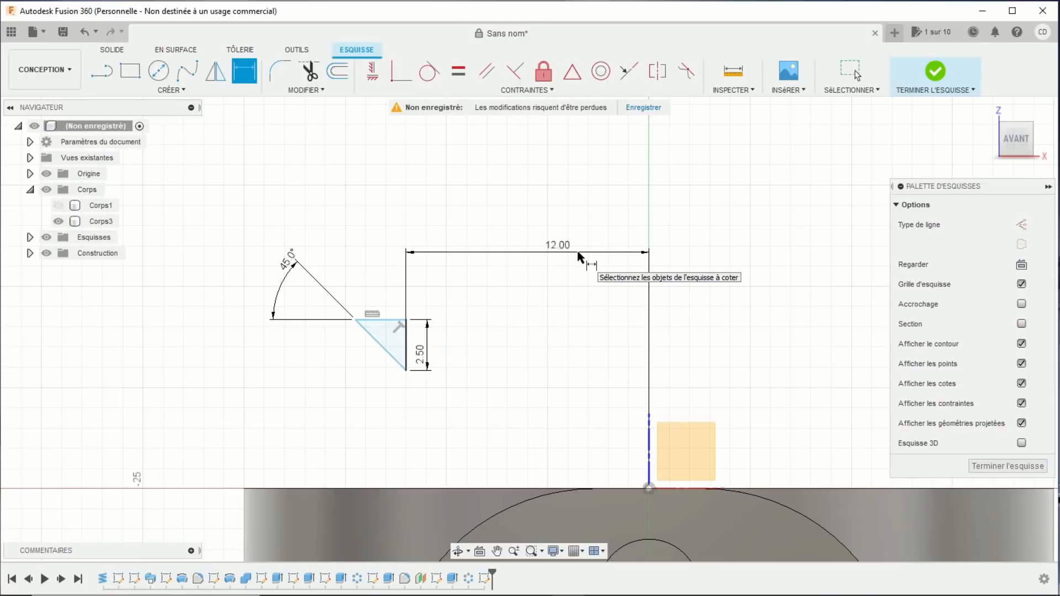
- Constrain the triangle's horizontal edge to be in line with the origin and finish the sketch
left_click(388, 320)
left_click(649, 489)
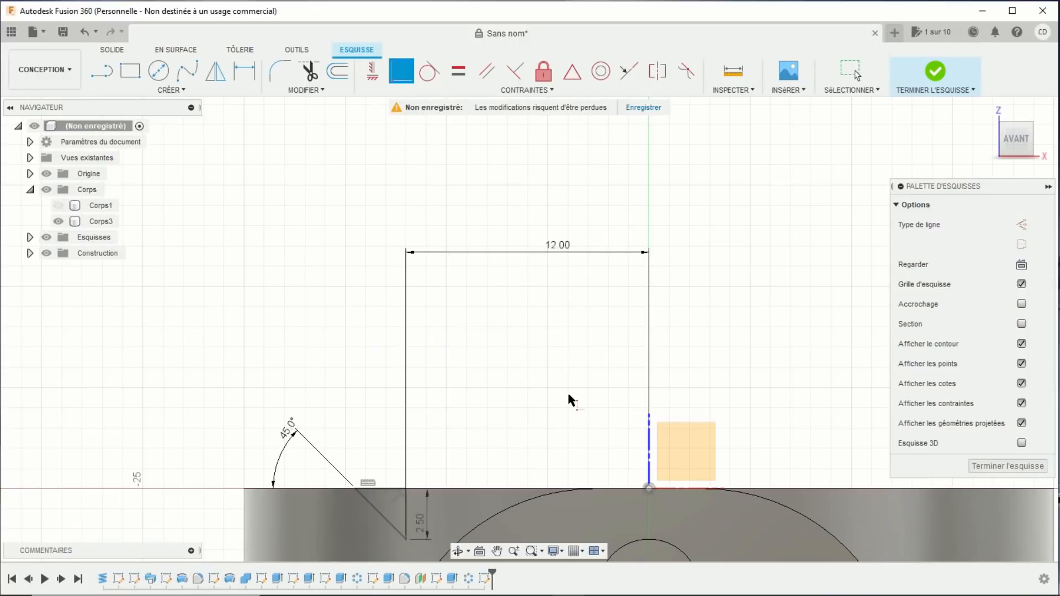
scroll(559, 368, "down", 3)
middle_click_drag(557, 369, 528, 402, "shift")
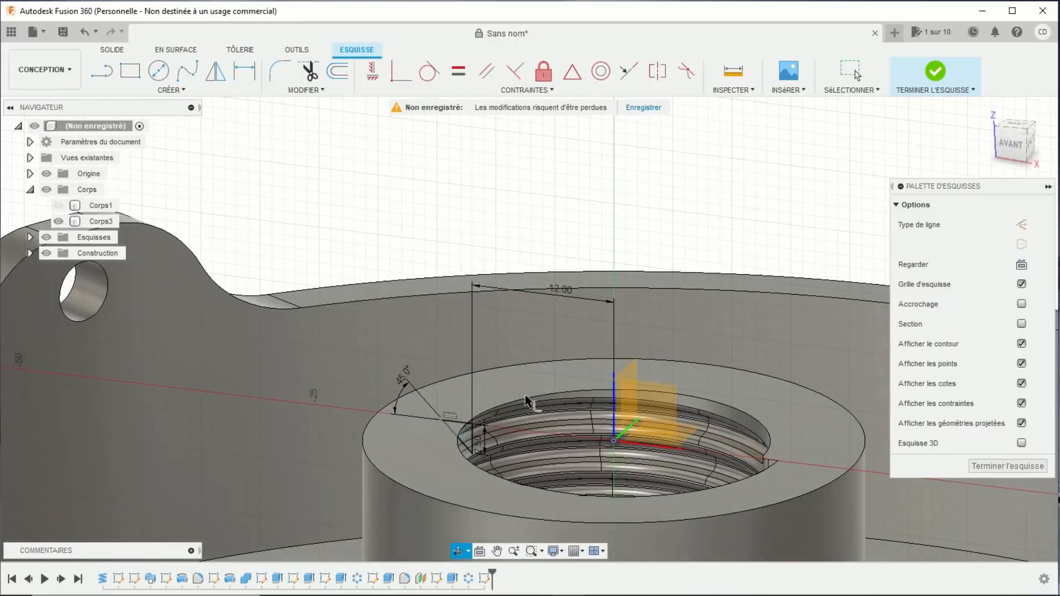
left_click(933, 74)
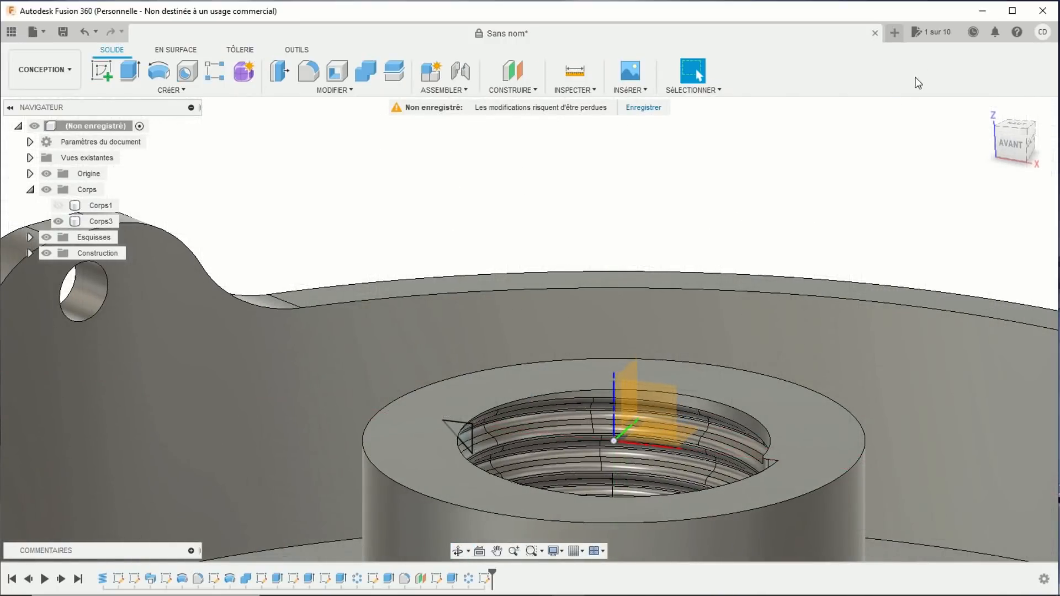
- Revolve the triangle 360° around the vertical Z axis as a cut to chamfer the threaded hole's mouth
left_click(159, 71)
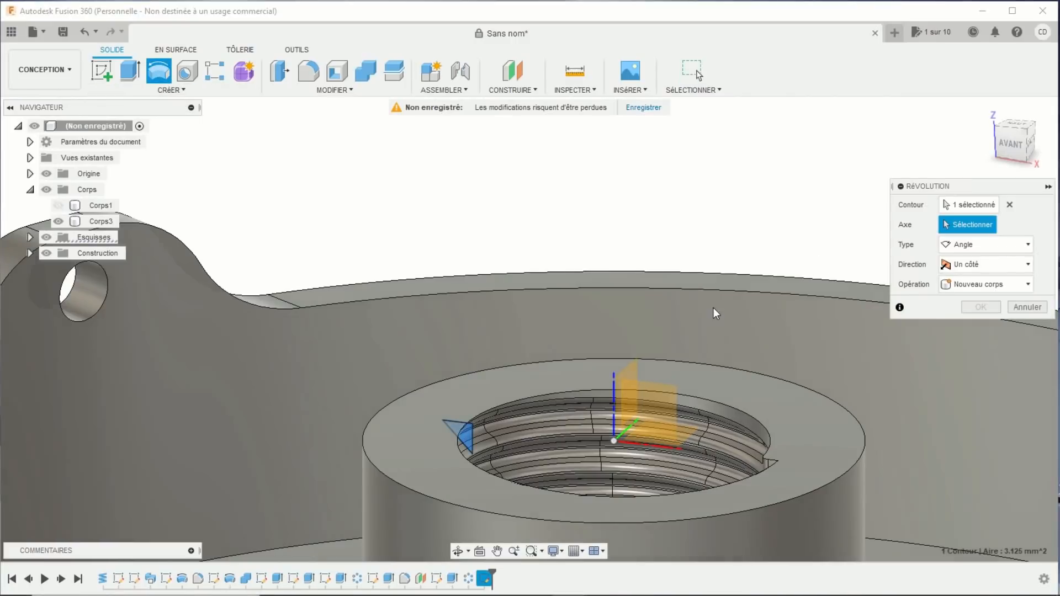
left_click(613, 399)
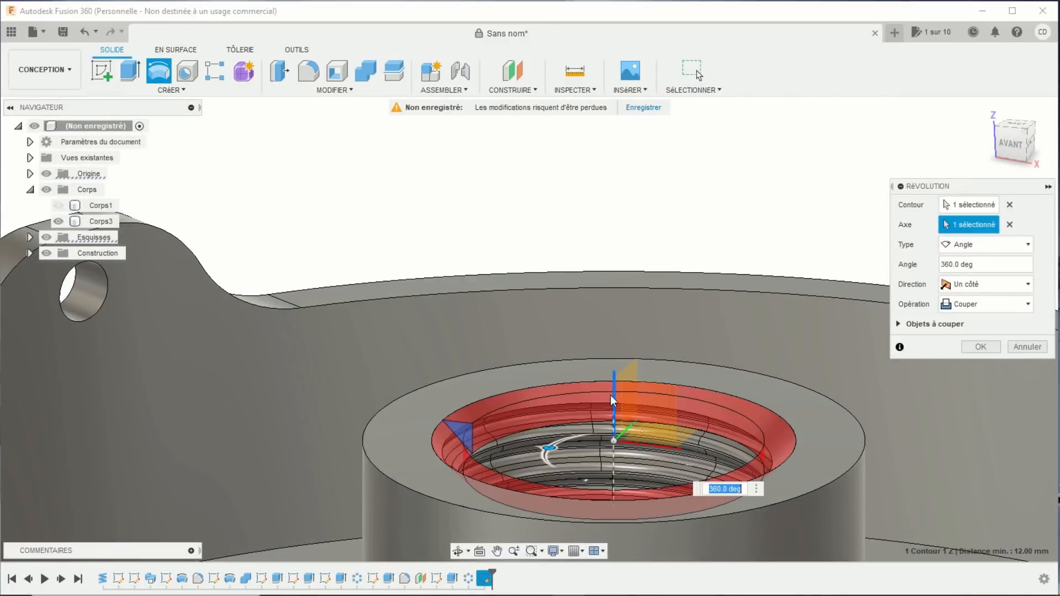
left_click(980, 346)
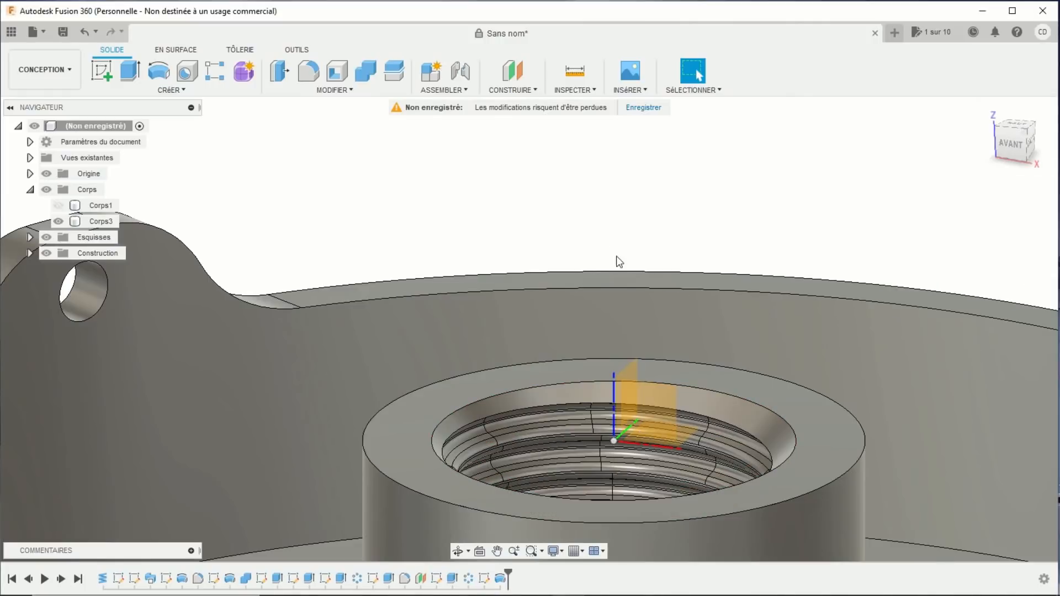
- Fillet the outer bottom edge of the dish
scroll(588, 231, "down", 2)
scroll(589, 231, "down", 3)
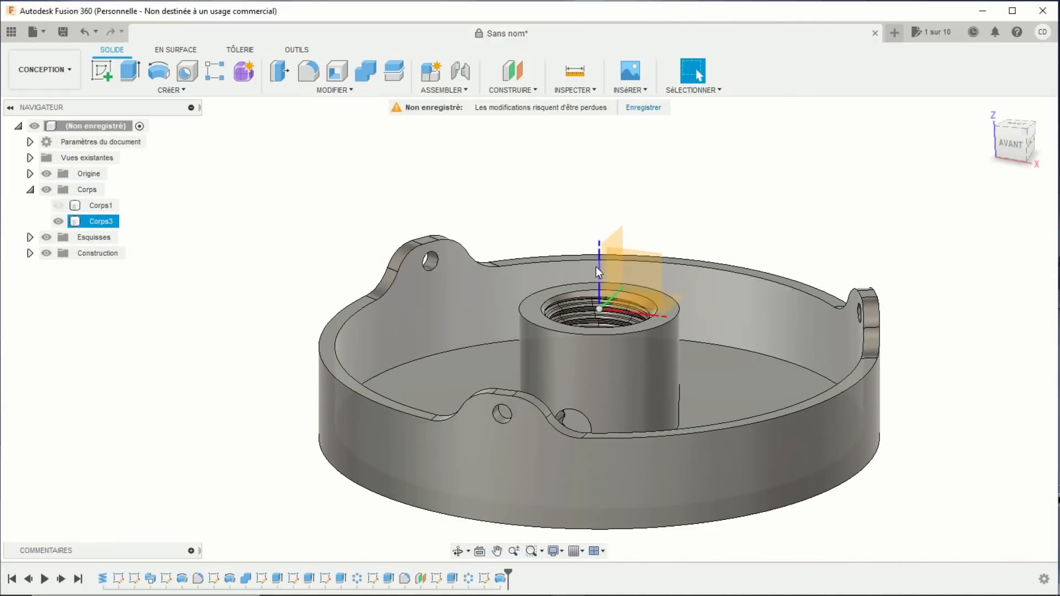
middle_click_drag(621, 374, 535, 315)
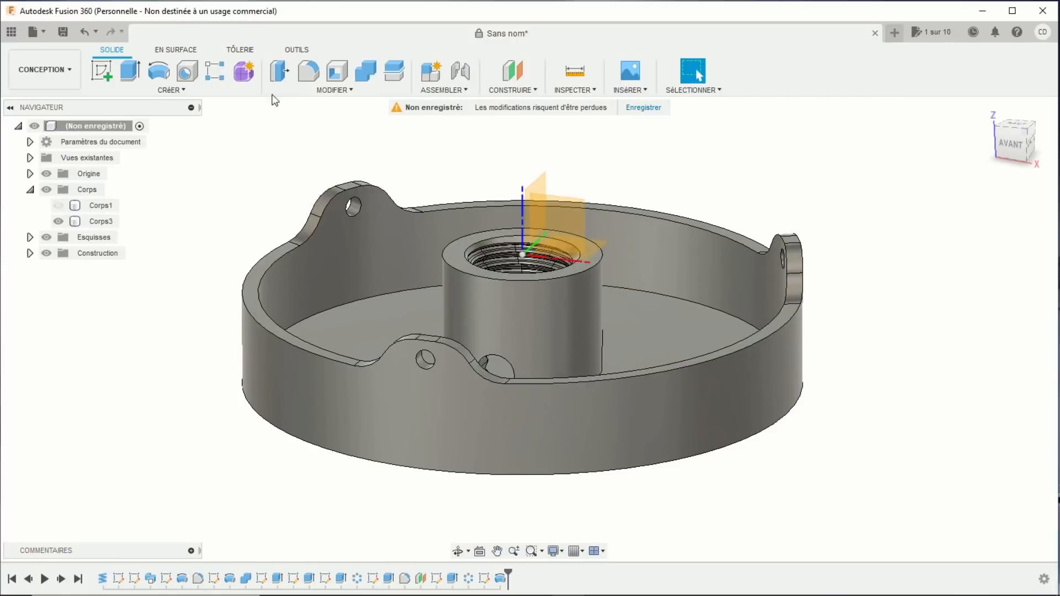
left_click(307, 74)
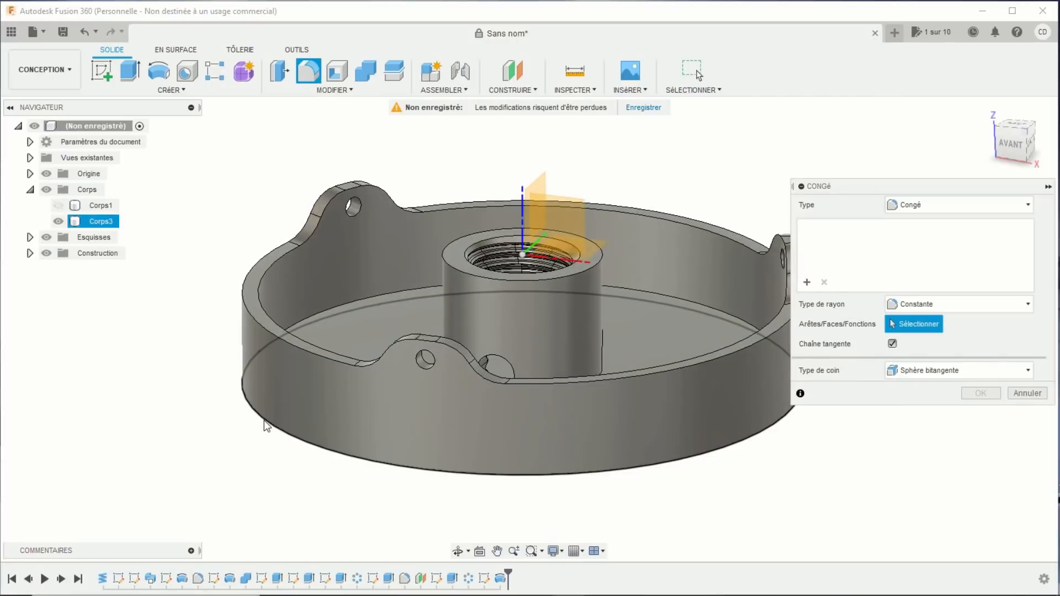
left_click(264, 420)
type("5")
key("Return")
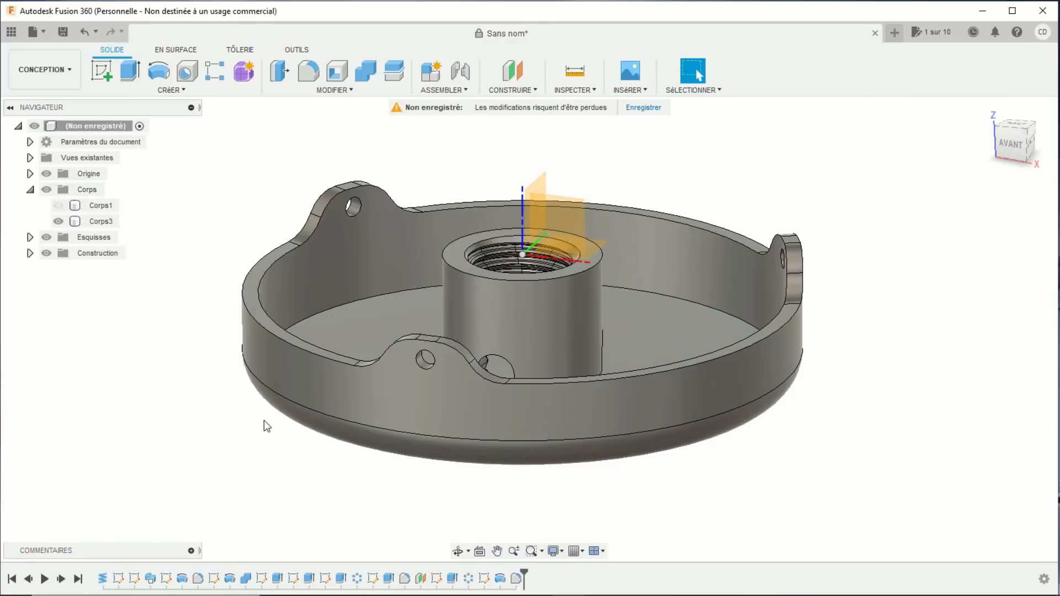
- Fillet the inner floor edge along the dish wall together with the edges at the central cylinder's base
left_click(308, 77)
left_click(340, 304)
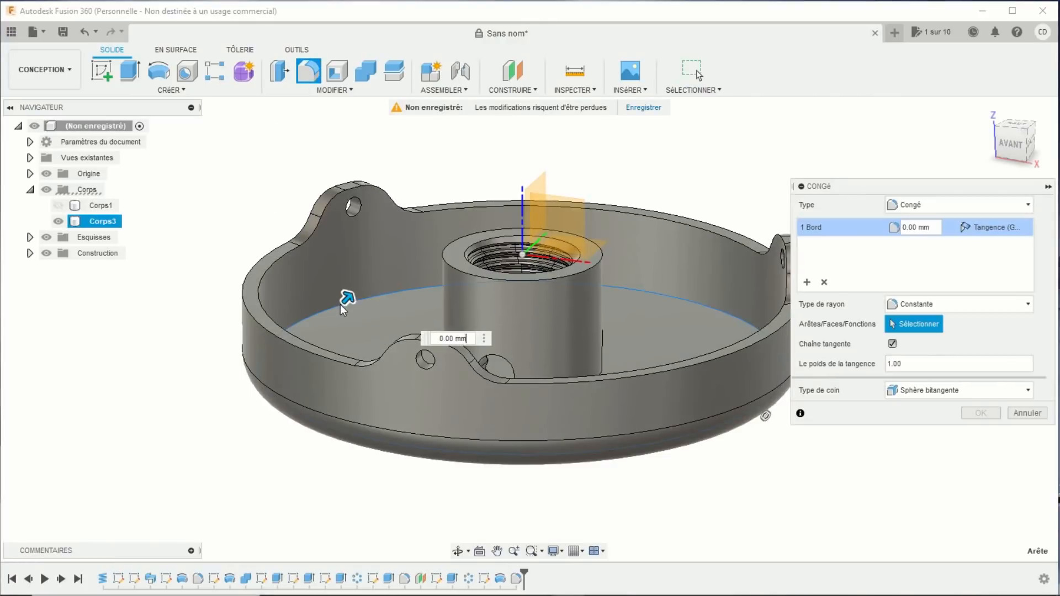
middle_click_drag(406, 337, 349, 361)
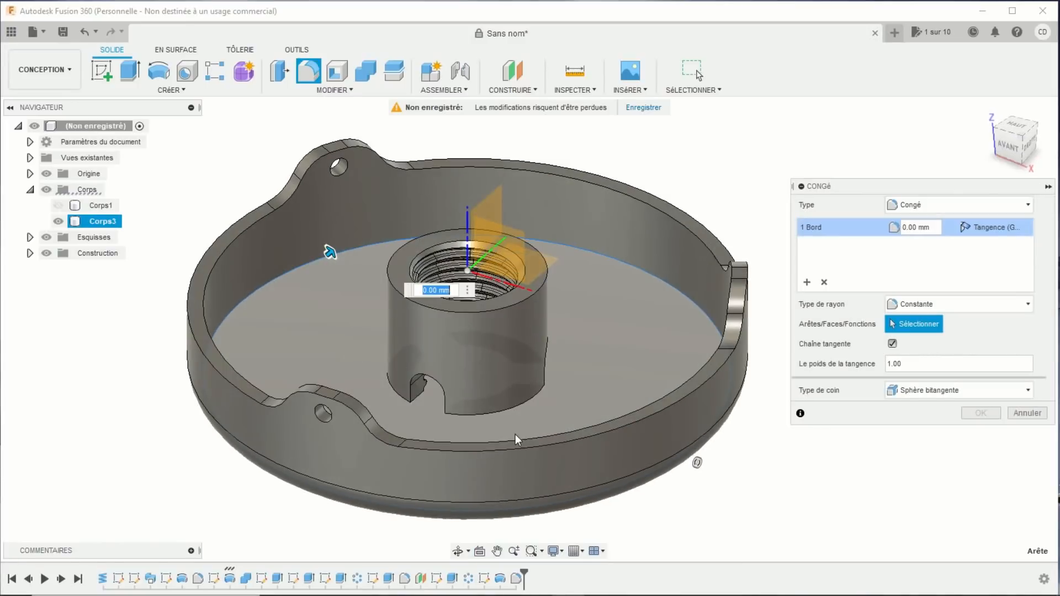
scroll(515, 434, "up", 2)
left_click(487, 402)
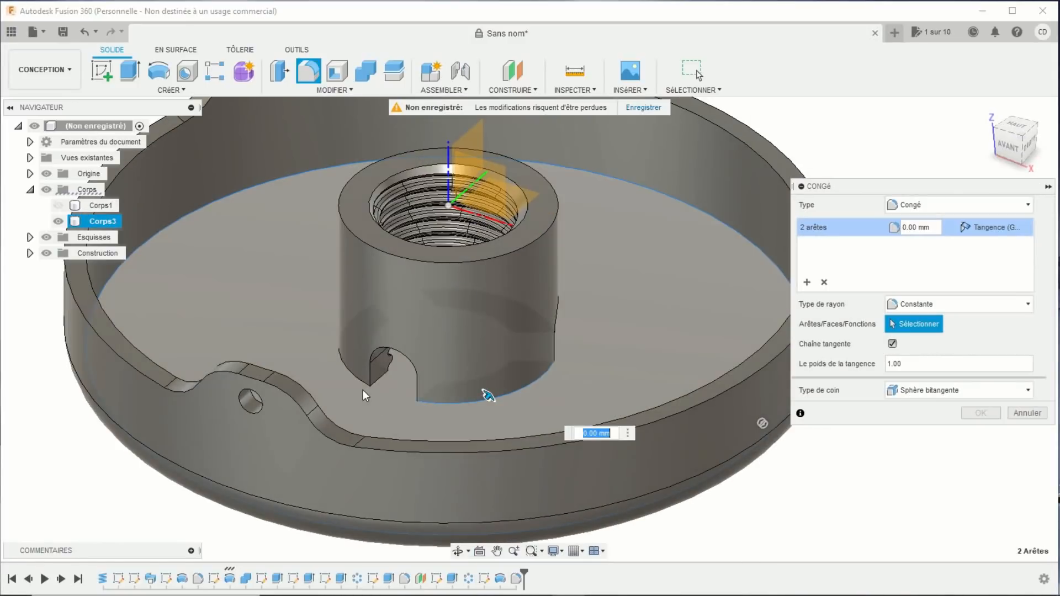
middle_click_drag(415, 422, 475, 403, "shift")
left_click(533, 404)
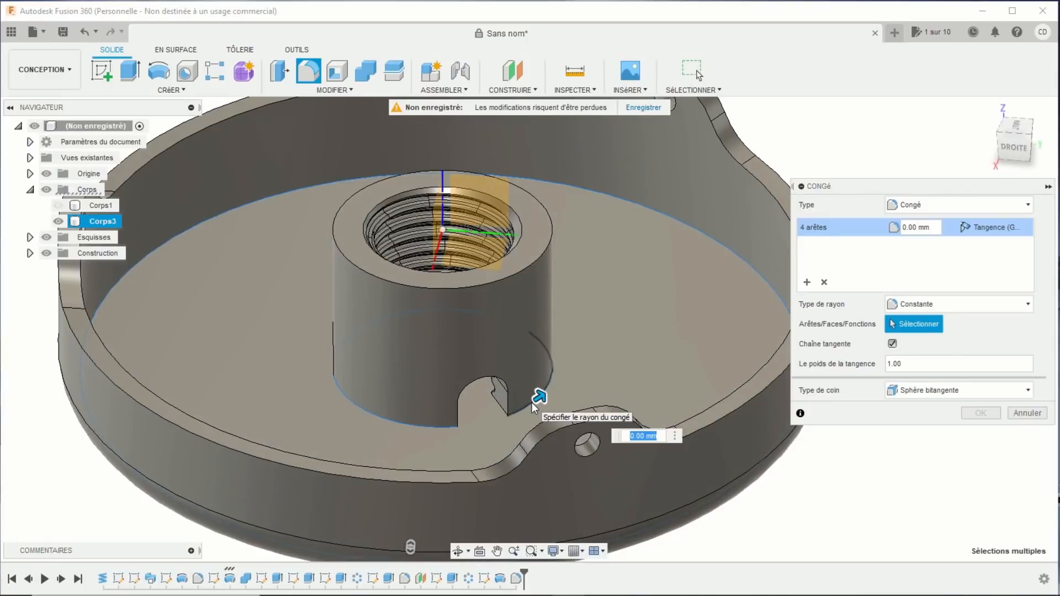
type("1")
key("Return")
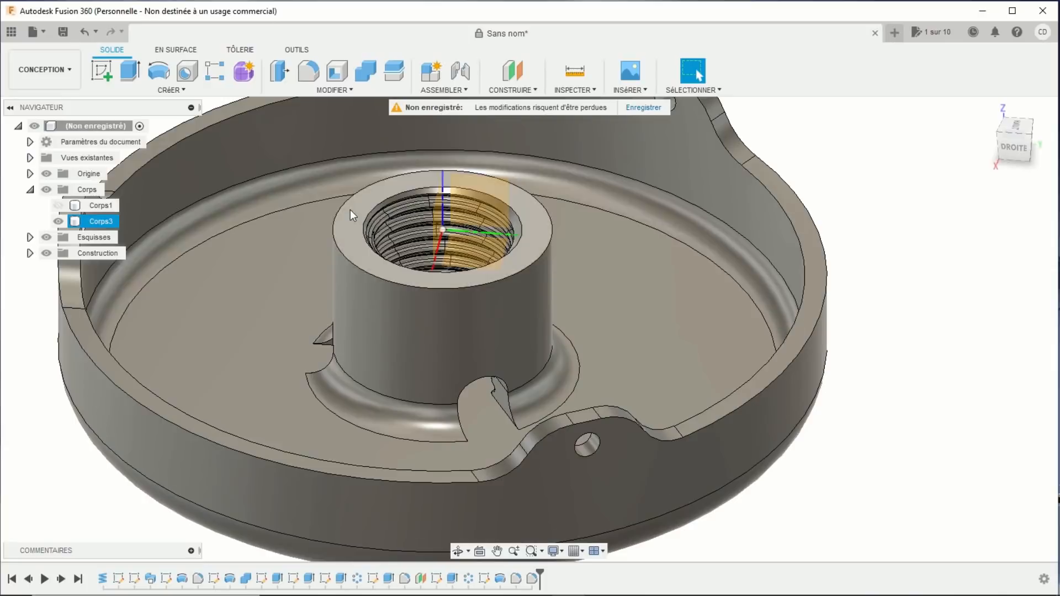
- Fillet the outer top edge of the central threaded cylinder
left_click(311, 72)
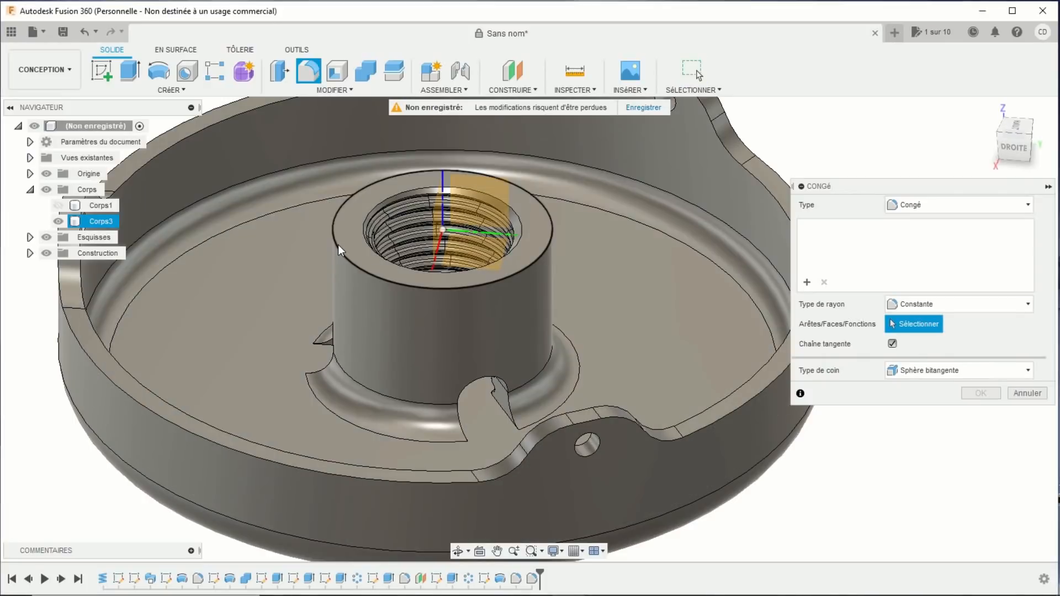
left_click(338, 244)
key("Return")
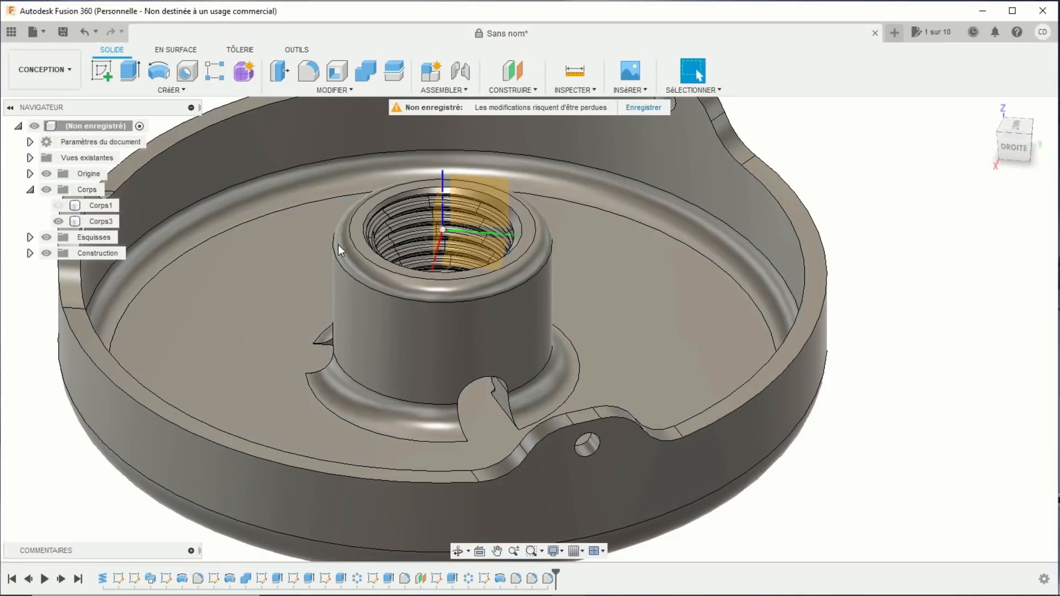
- Fillet the outer edges of the three arch openings at the central cylinder's base with a 2 mm radius
left_click(308, 71)
scroll(511, 447, "up", 2)
scroll(511, 448, "up", 1)
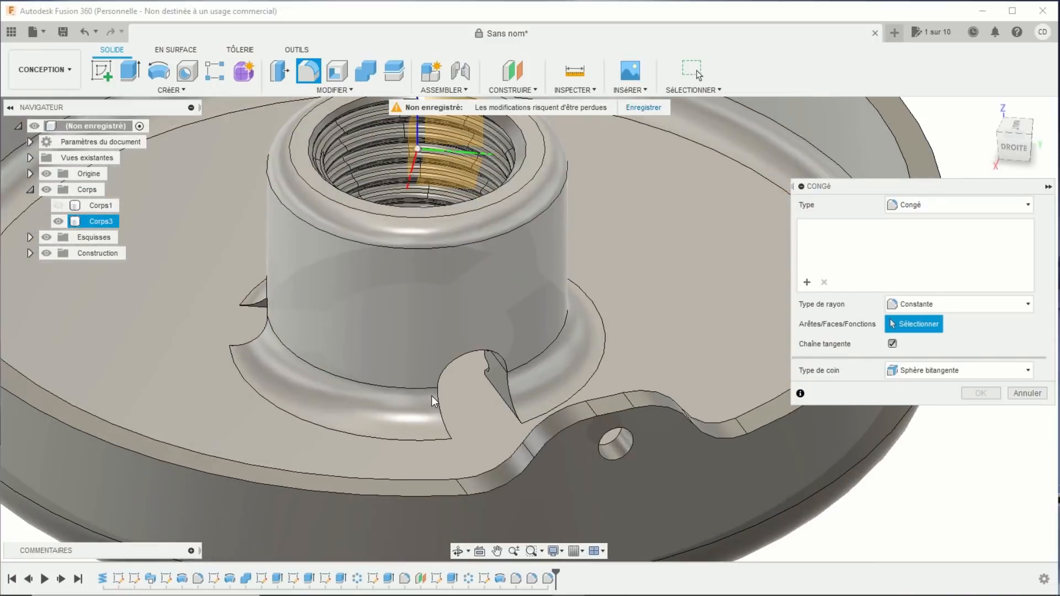
left_click(437, 396)
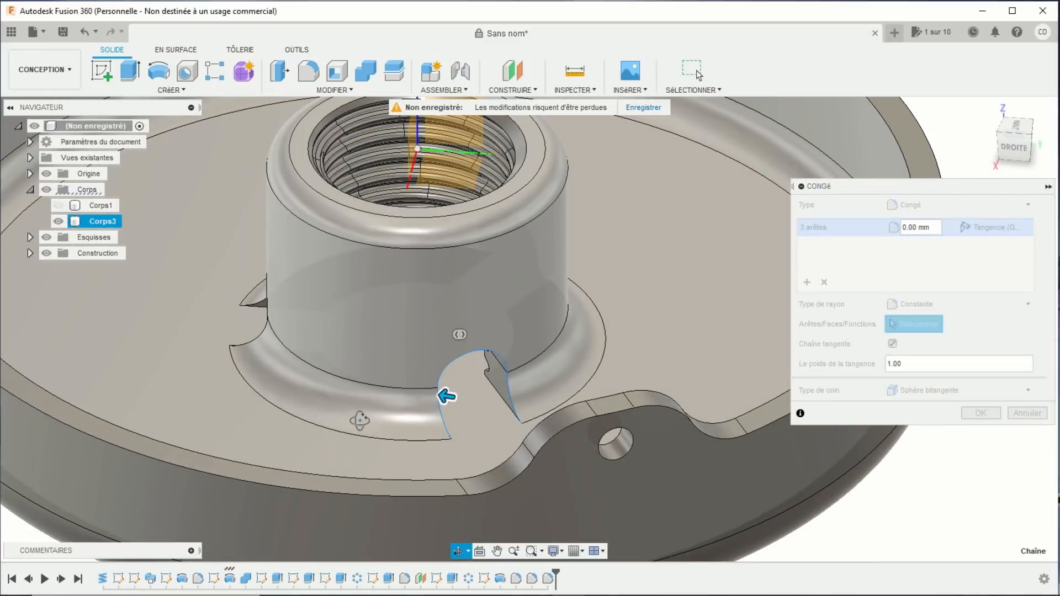
middle_click_drag(374, 414, 142, 374, "shift")
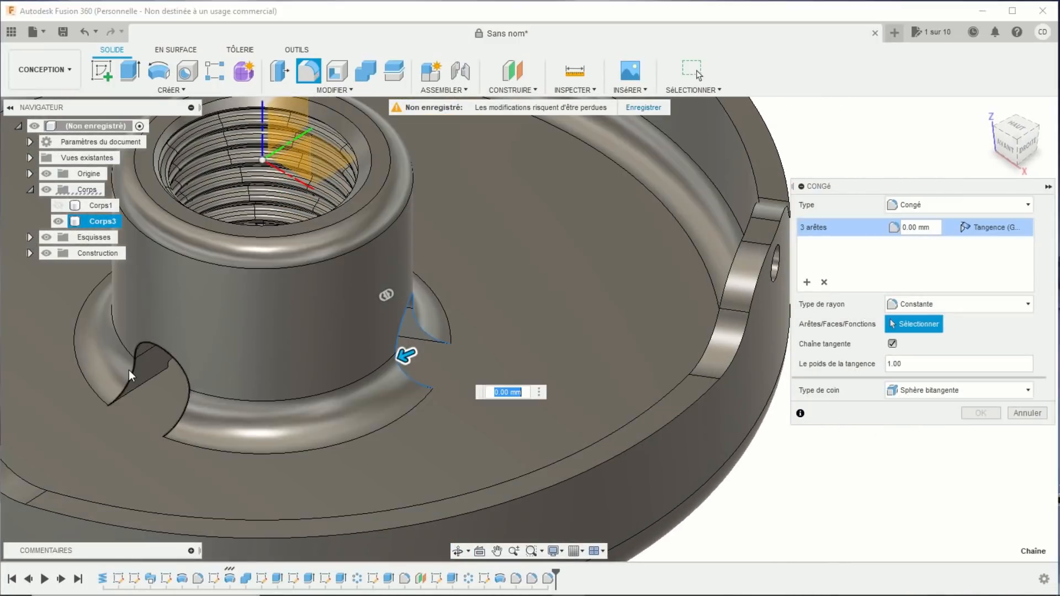
left_click(134, 373)
middle_click_drag(165, 418, 456, 413)
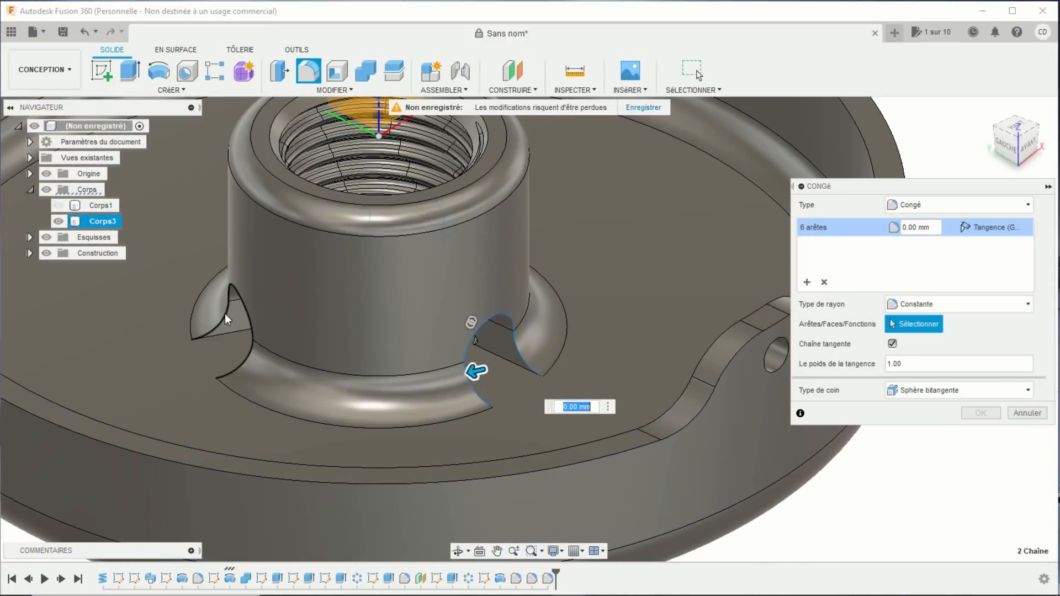
left_click(225, 313)
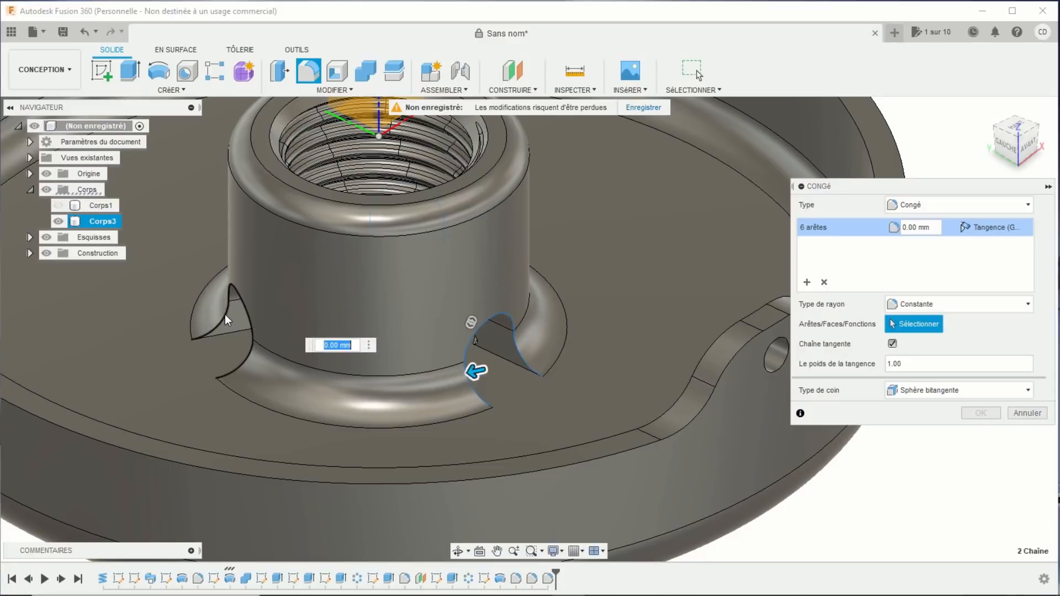
type("2")
key("Return")
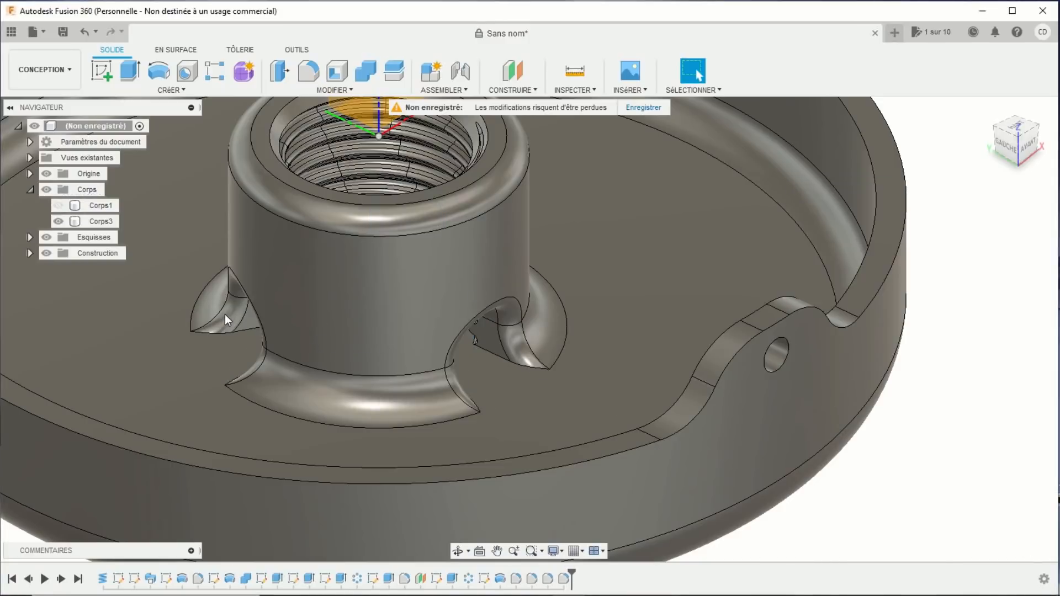
- Fillet the whole top face of the dish rim, including the tabs, with a 1 mm radius
scroll(330, 349, "down", 5)
middle_click_drag(332, 349, 435, 390)
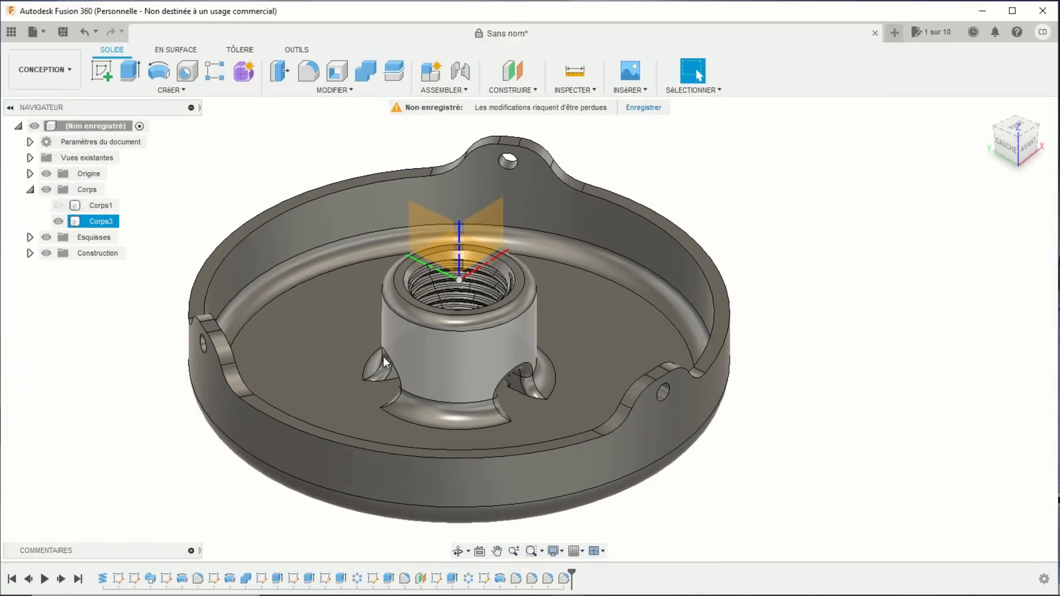
left_click(308, 74)
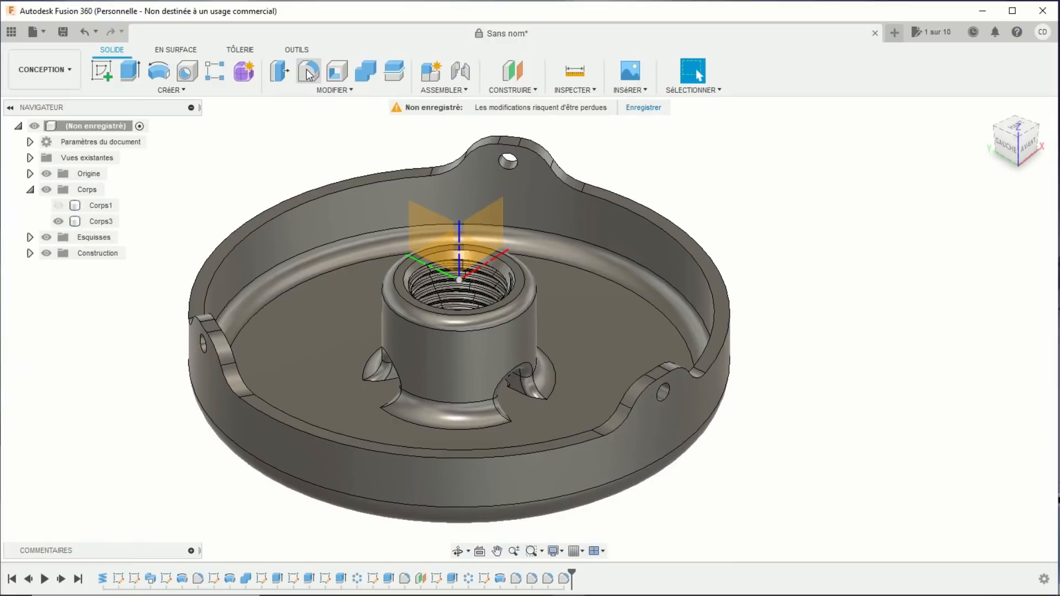
left_click(217, 258)
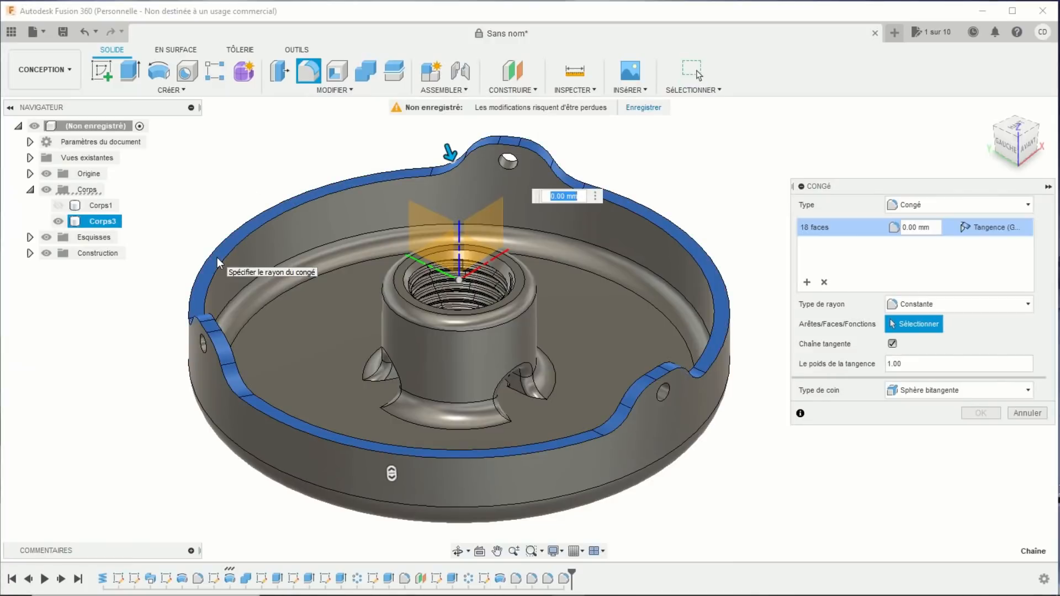
type("1")
key("Return")
- Hide the origin planes and axes
scroll(546, 375, "down", 2)
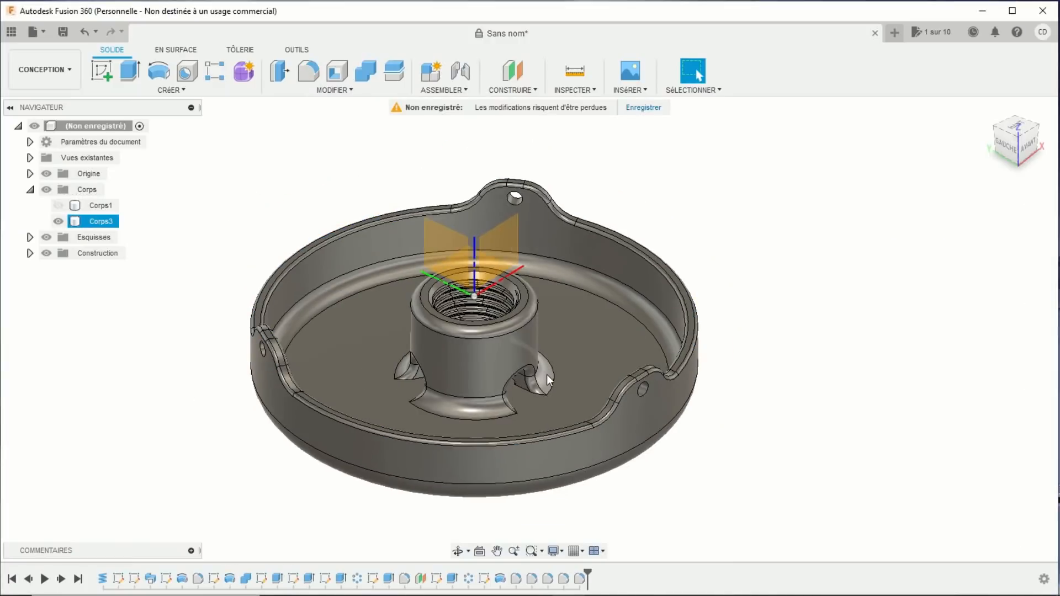
scroll(546, 374, "down", 1)
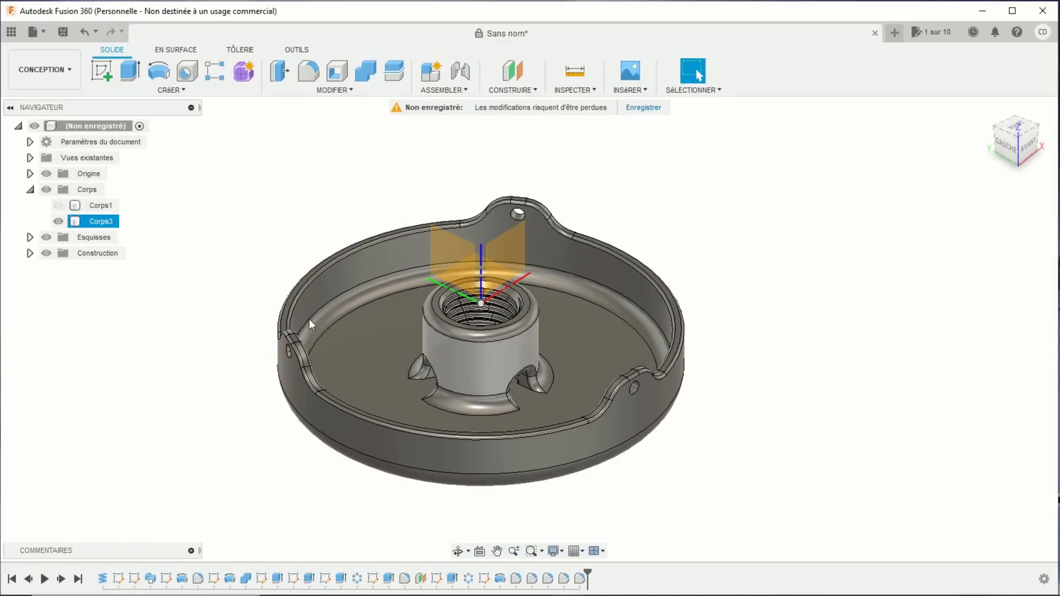
left_click(46, 174)
left_click(101, 221)
middle_click_drag(524, 383, 231, 383, "shift")
key("Escape")
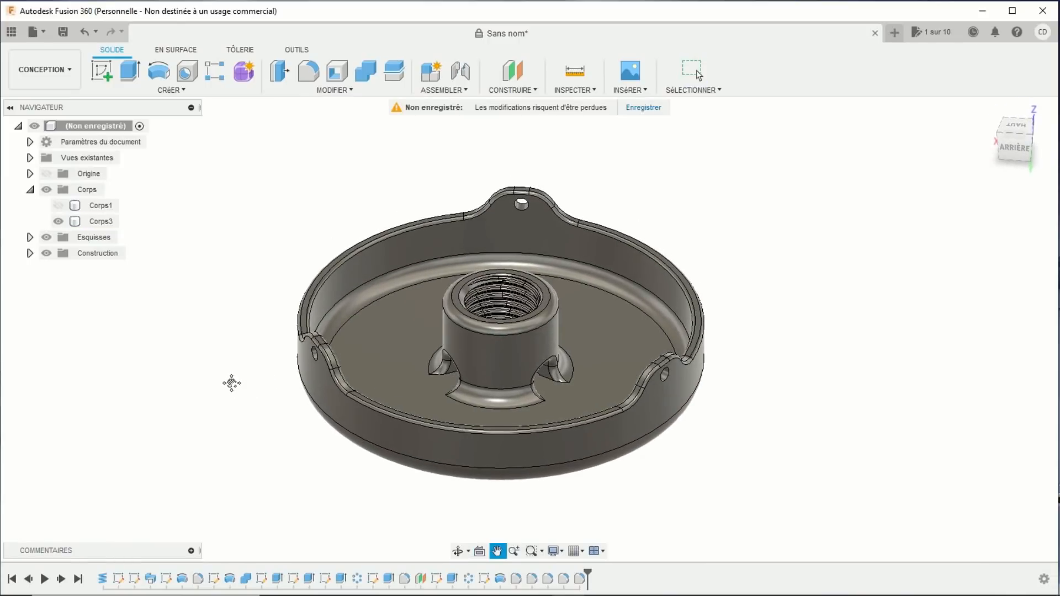
- Export the finished dish body for 3D printing as an STL file named Piece finale in the Fichiers 3D folder
left_click(42, 30)
left_click(72, 229)
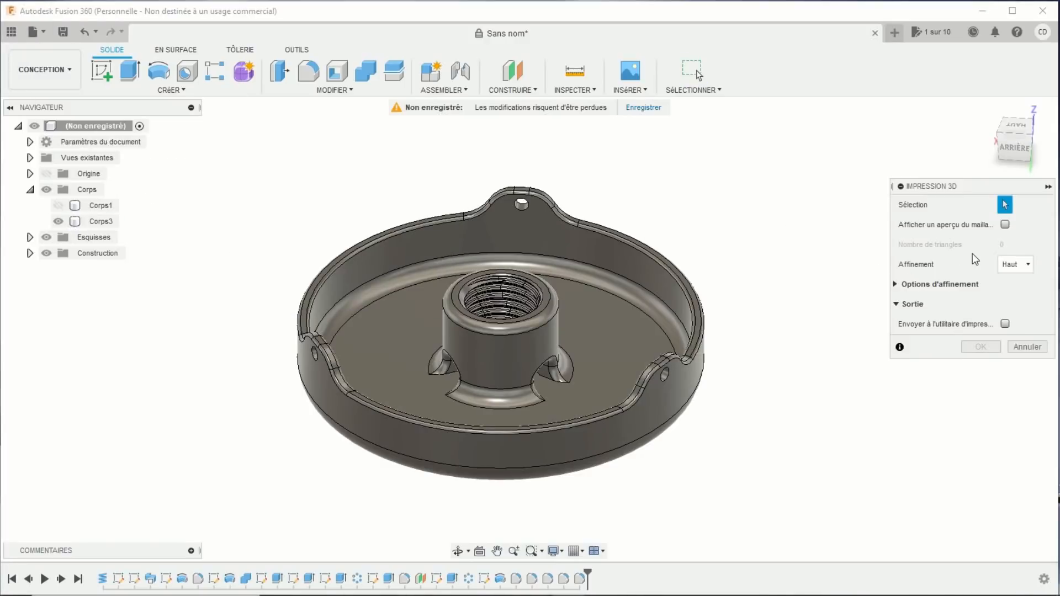
left_click(104, 222)
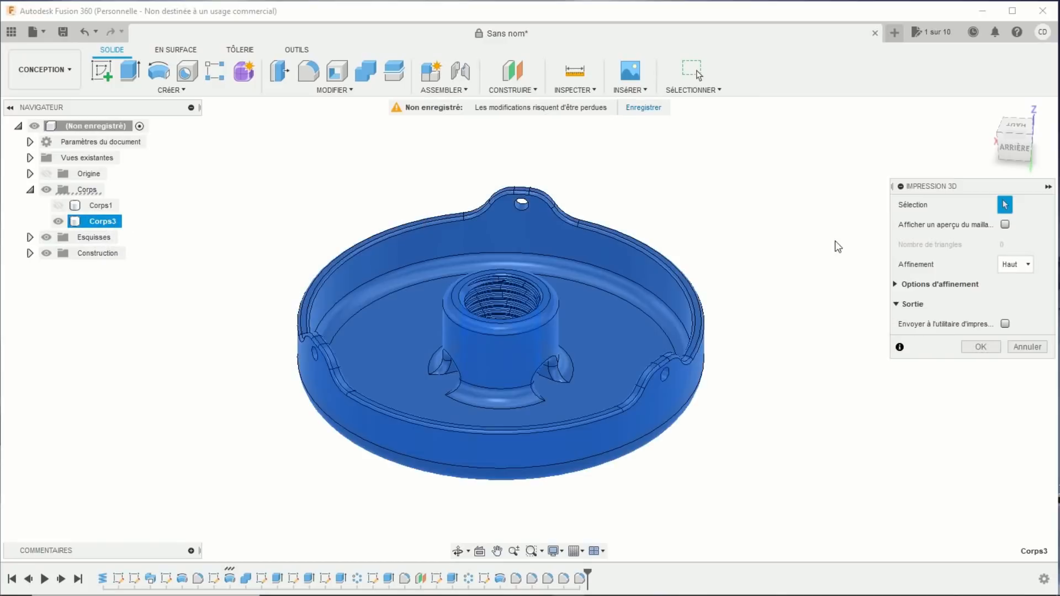
left_click(981, 348)
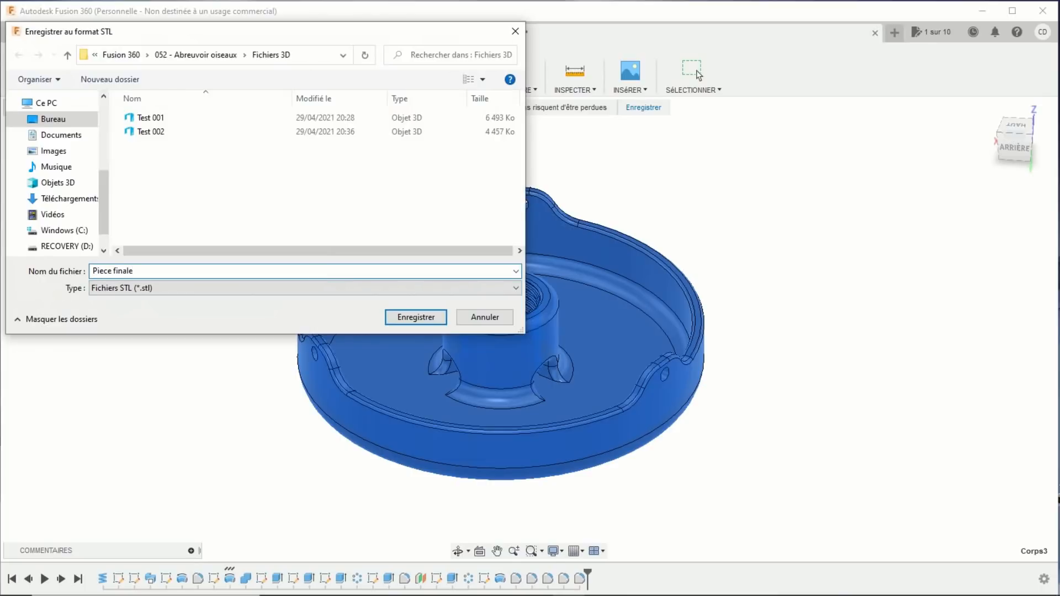
left_click(410, 317)
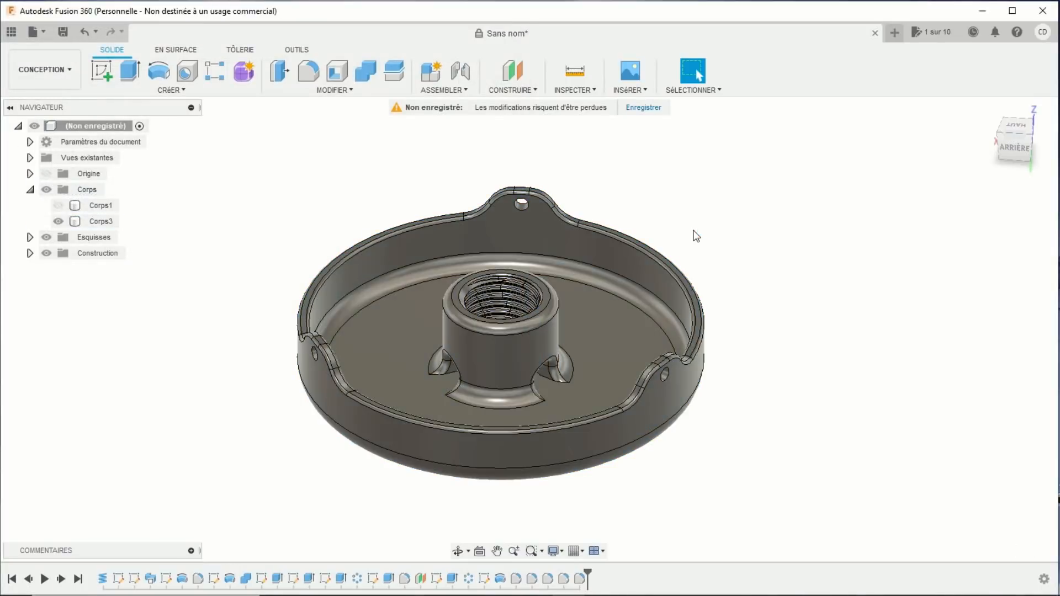
middle_click_drag(696, 236, 713, 255)
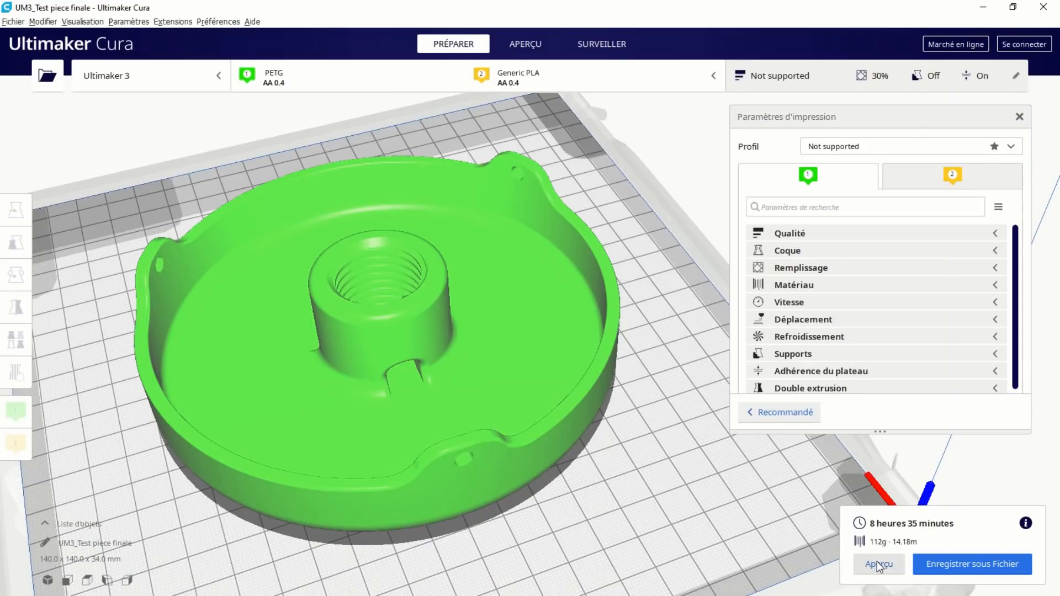
- Switch to Ultimaker Cura and preview the sliced dish layer by layer
left_click(877, 562)
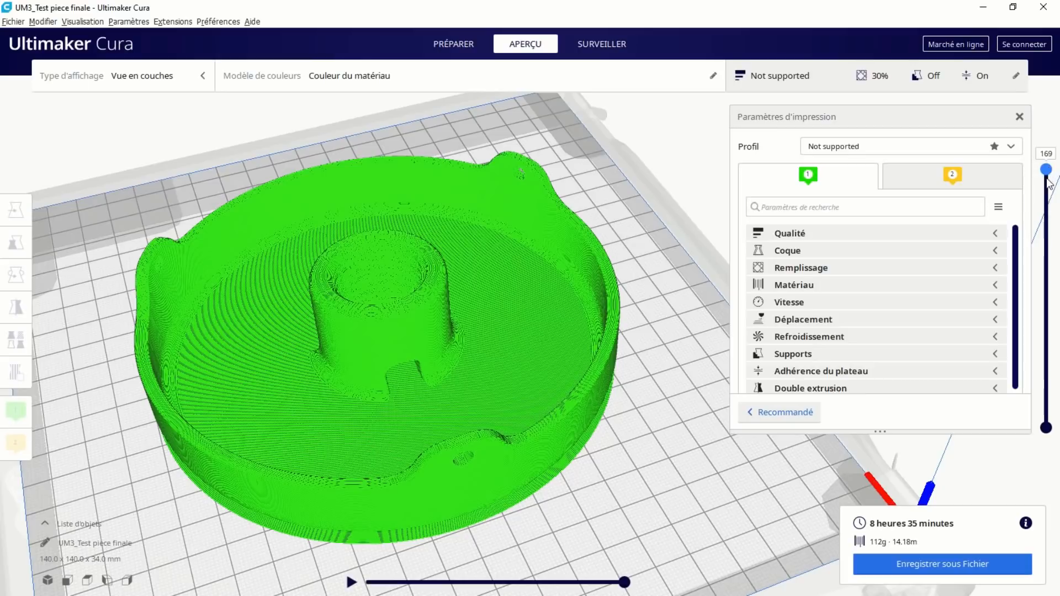
left_click_drag(1048, 179, 1047, 155)
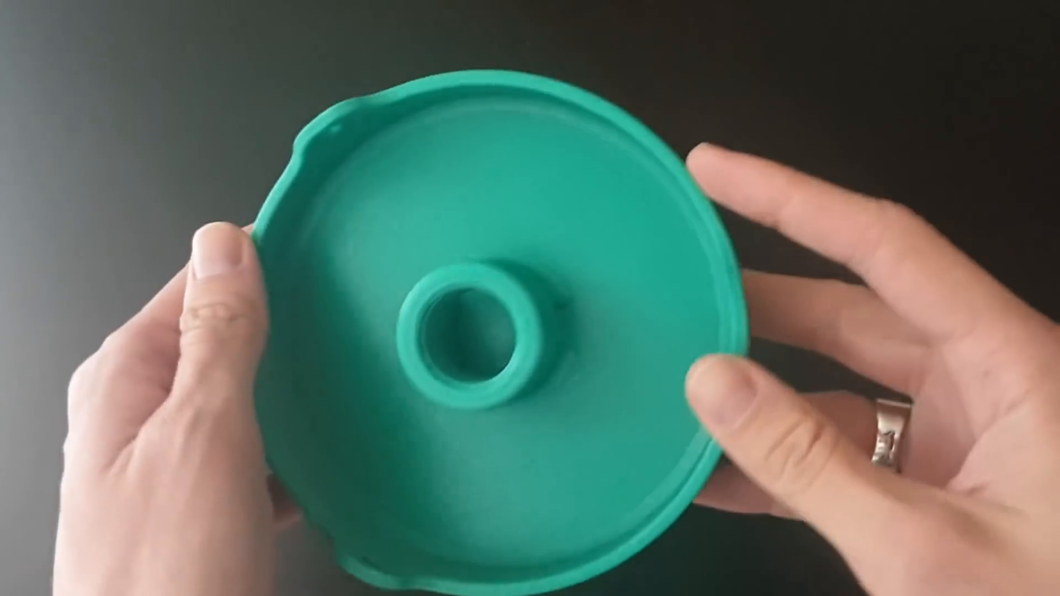